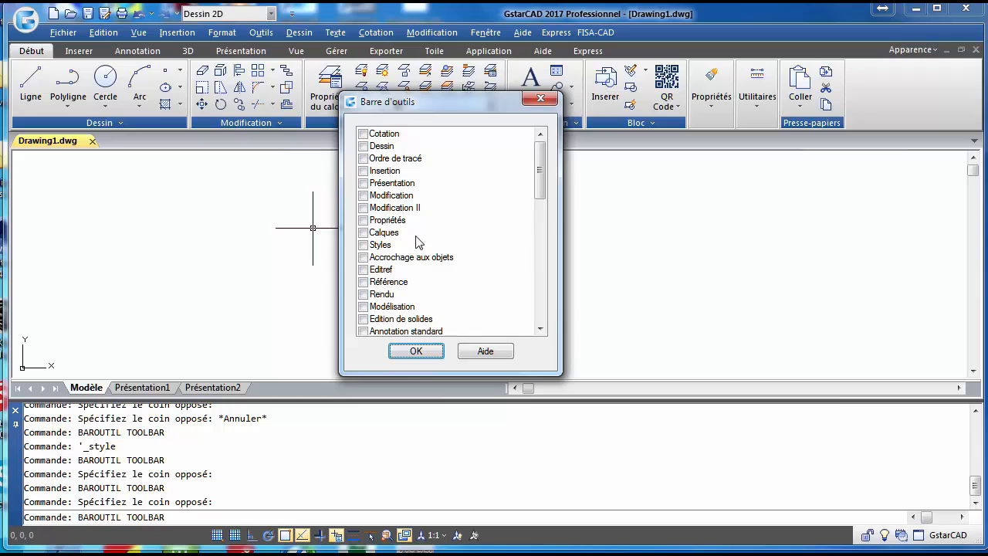
Display the Propriétés toolbar and look further through the list of available toolbars.
click(363, 221)
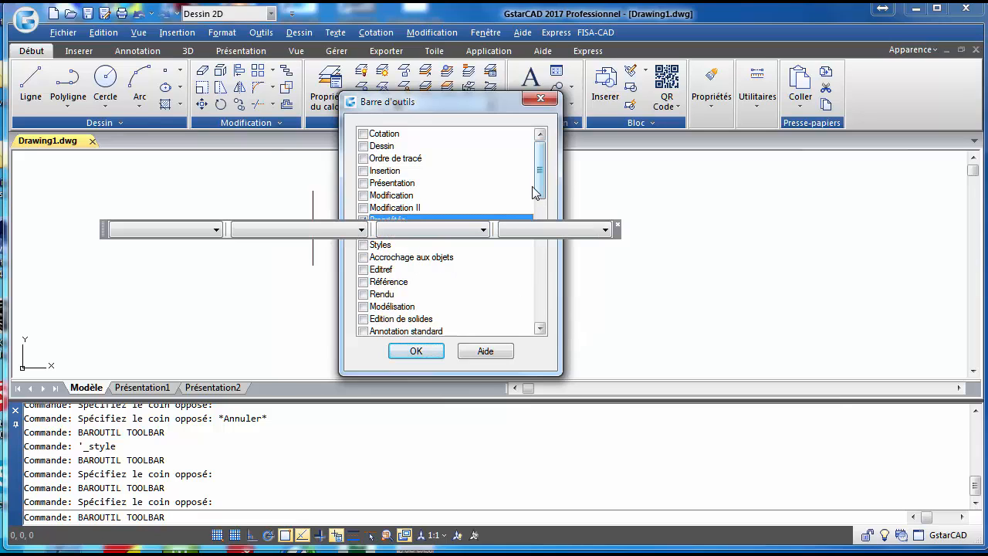
drag(540, 185, 529, 309)
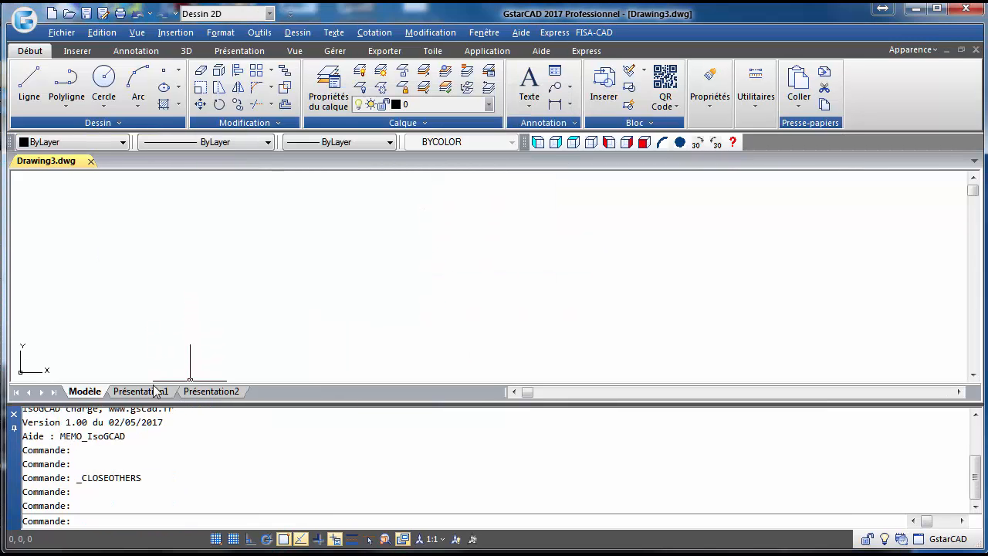
Create a new drawing from the gcadiso.dwt template.
click(46, 31)
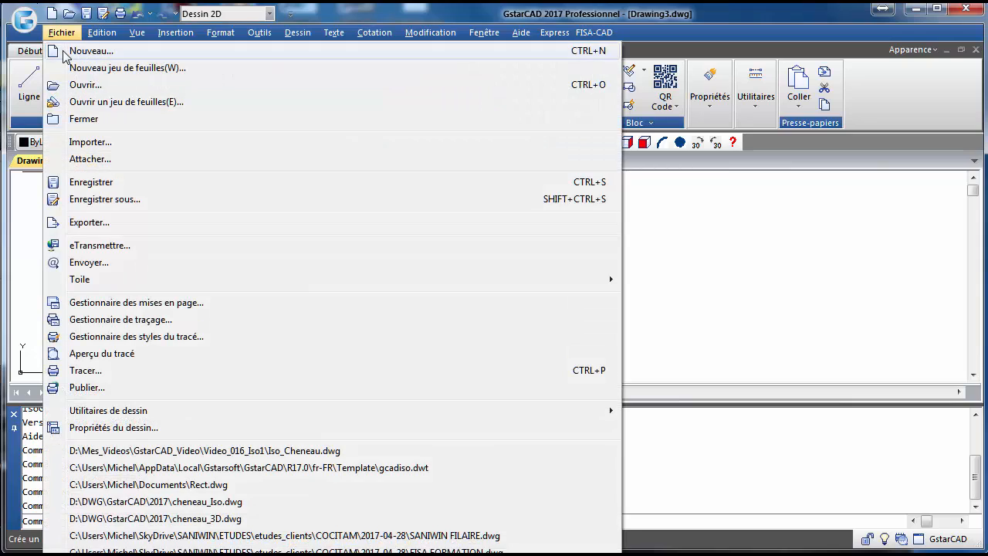
click(84, 49)
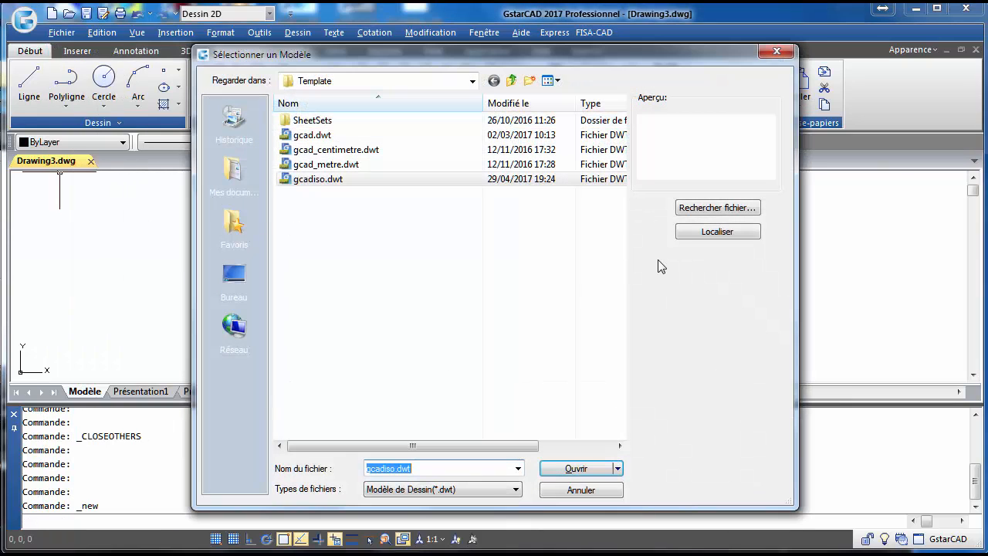
click(578, 468)
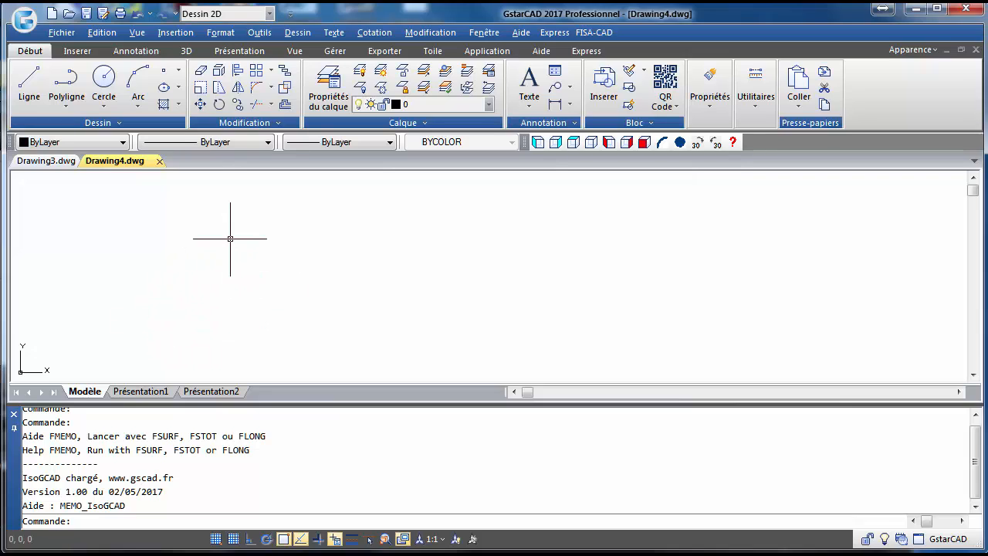
Set the drawing's insertion scale units to centimètres.
text(un)
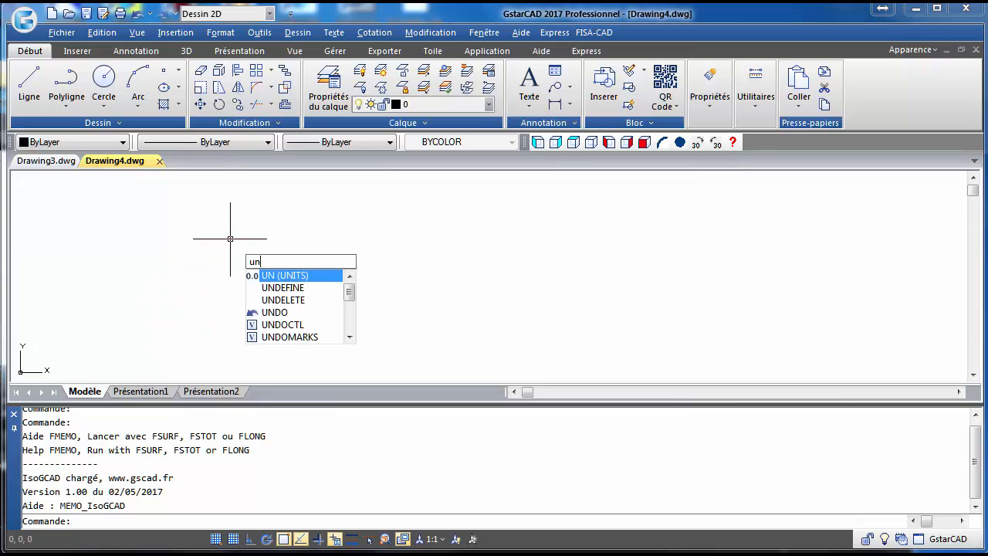
key(Return)
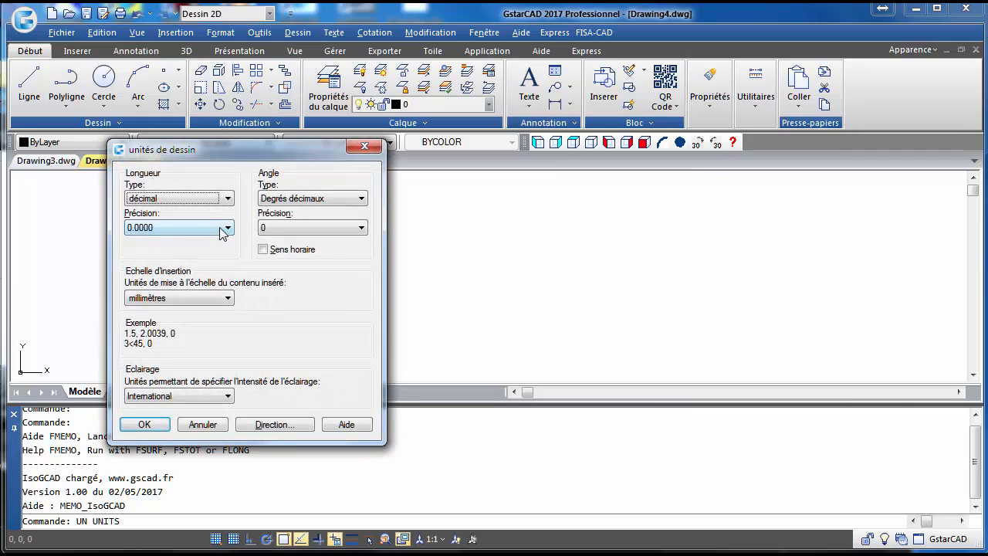
click(202, 297)
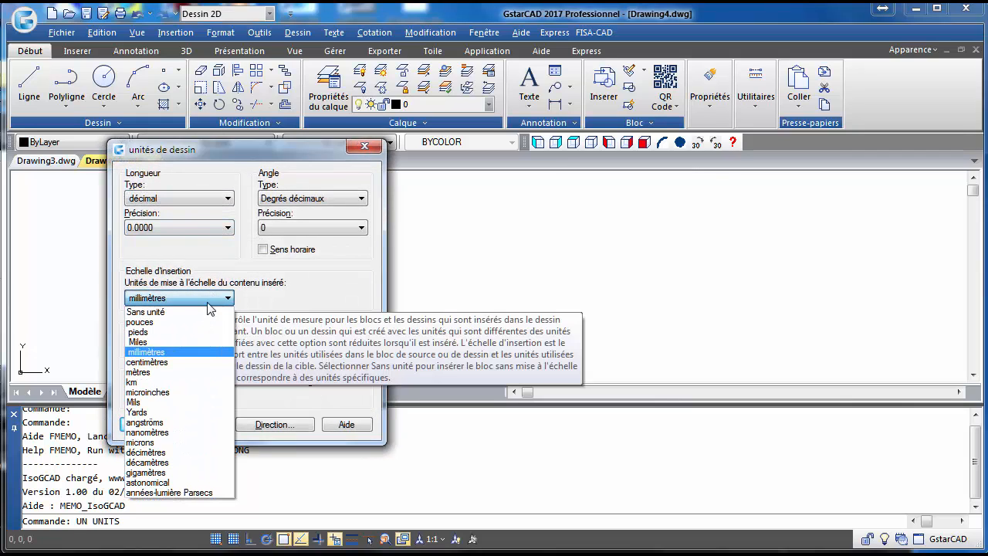
click(180, 363)
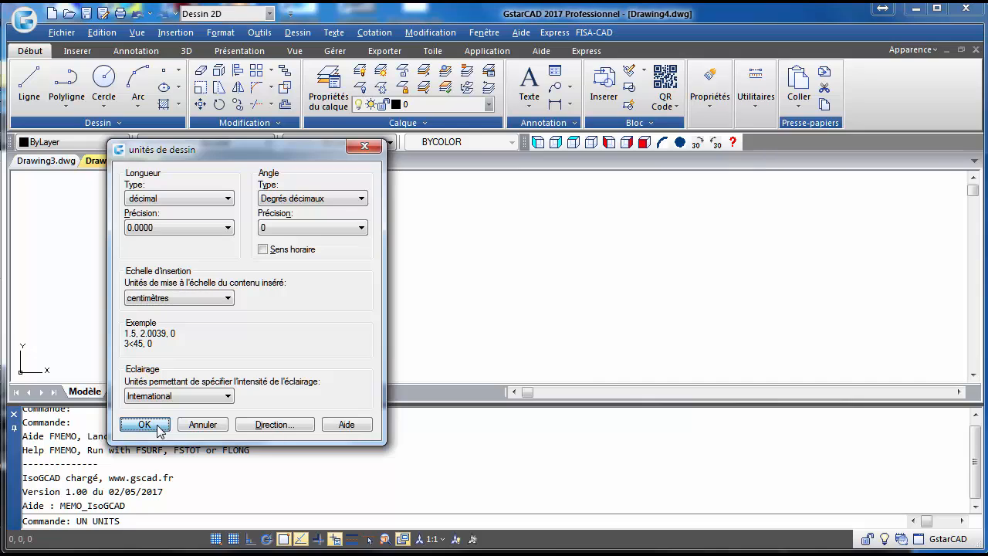
click(155, 426)
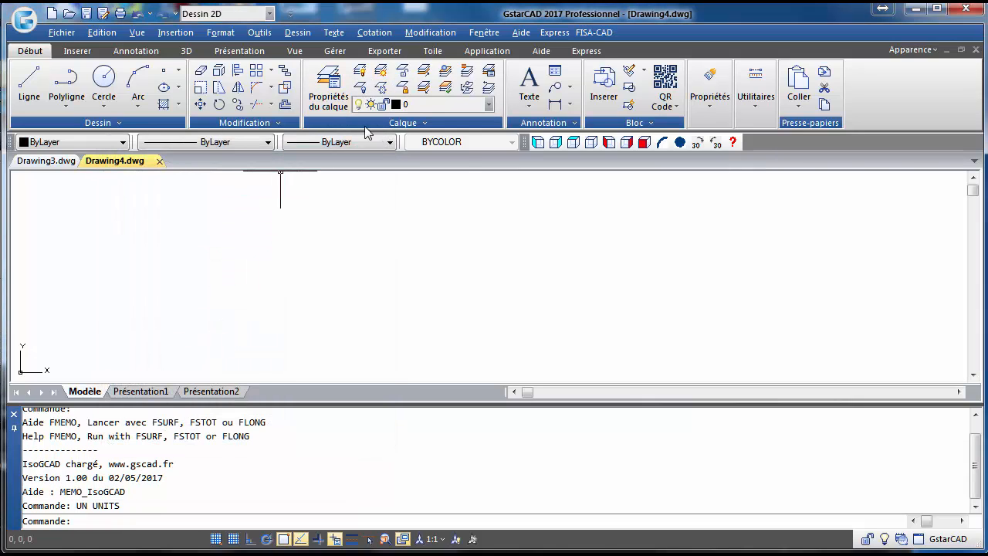
Create a new layer named Tole and give it the colour Bleu.
click(330, 98)
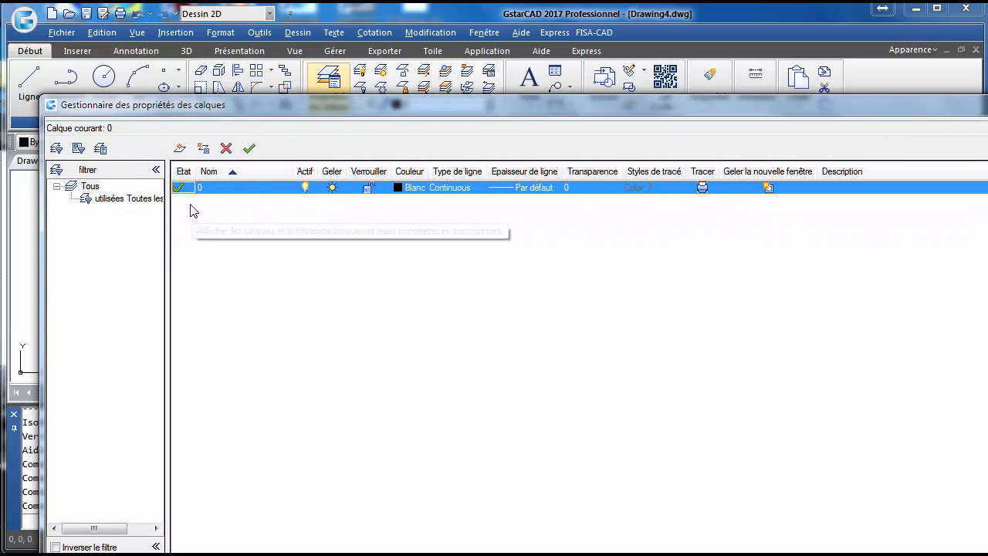
click(180, 149)
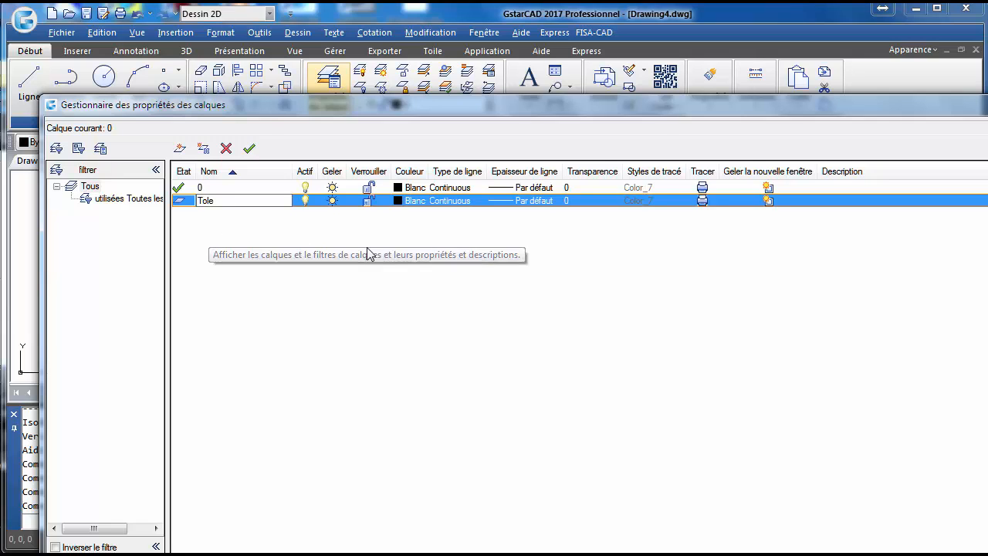
click(406, 203)
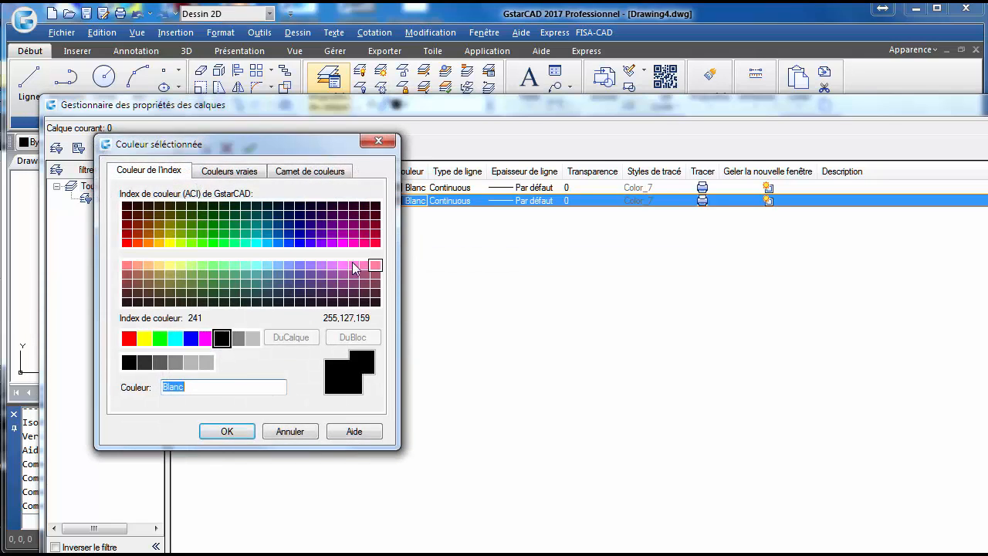
click(193, 340)
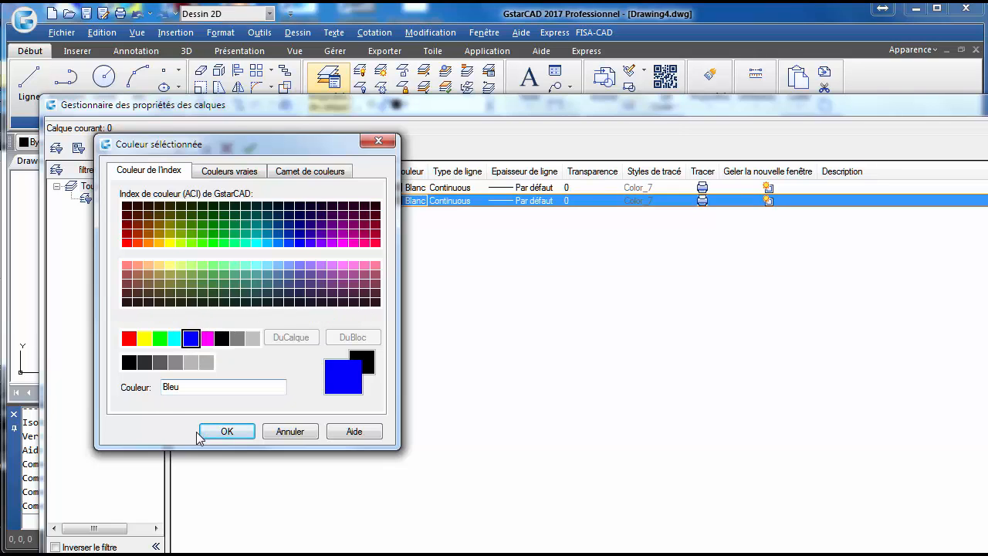
click(224, 431)
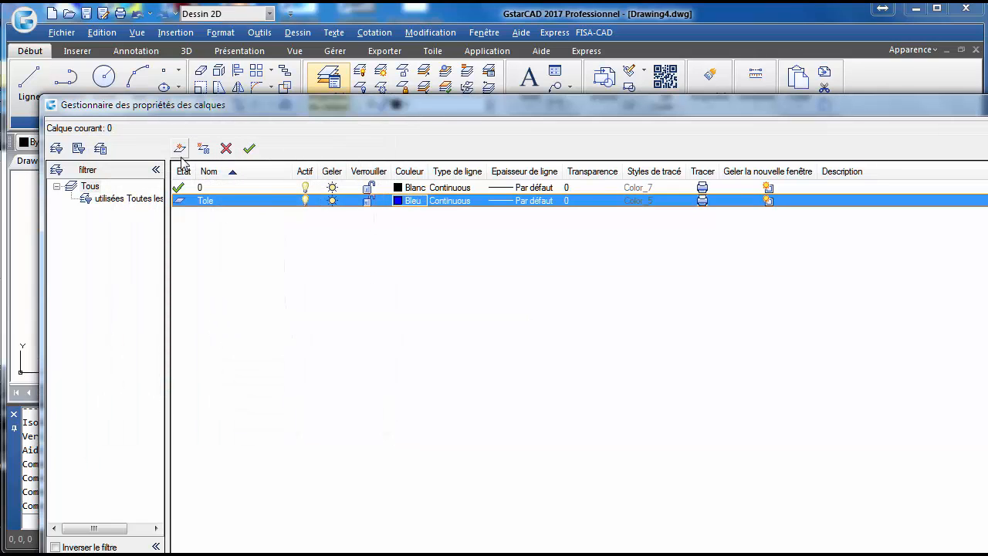
Add a second layer named Cotes in red and accept the layer changes.
click(181, 150)
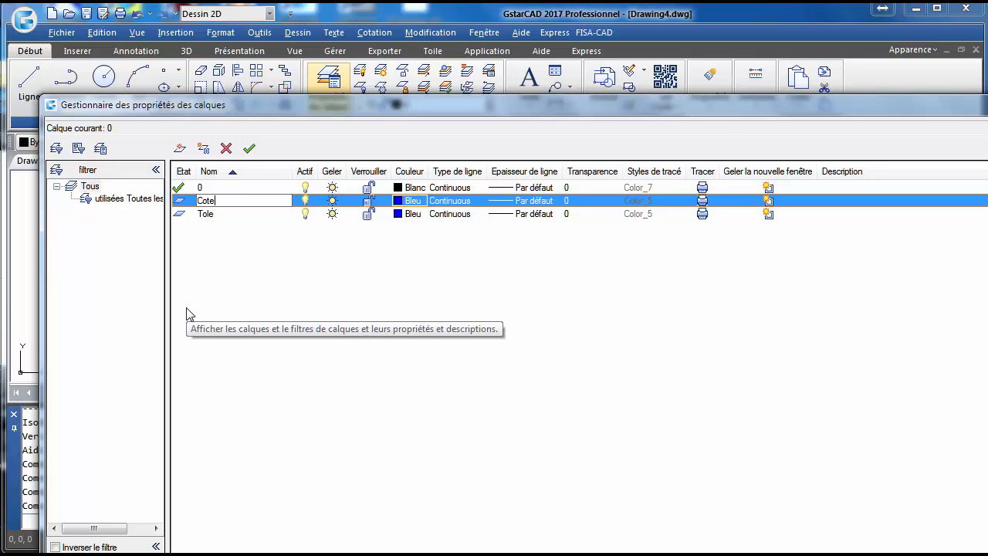
click(411, 201)
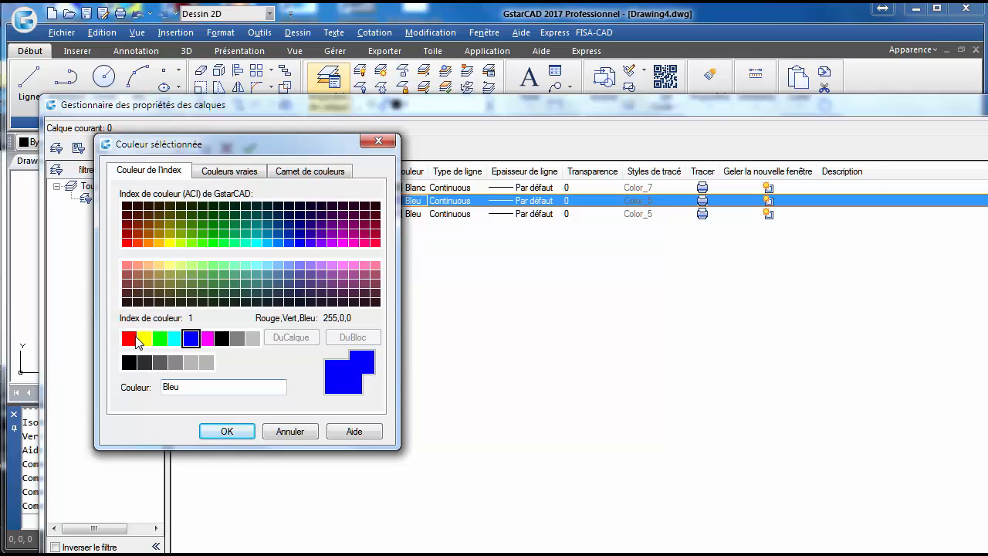
click(133, 339)
click(238, 435)
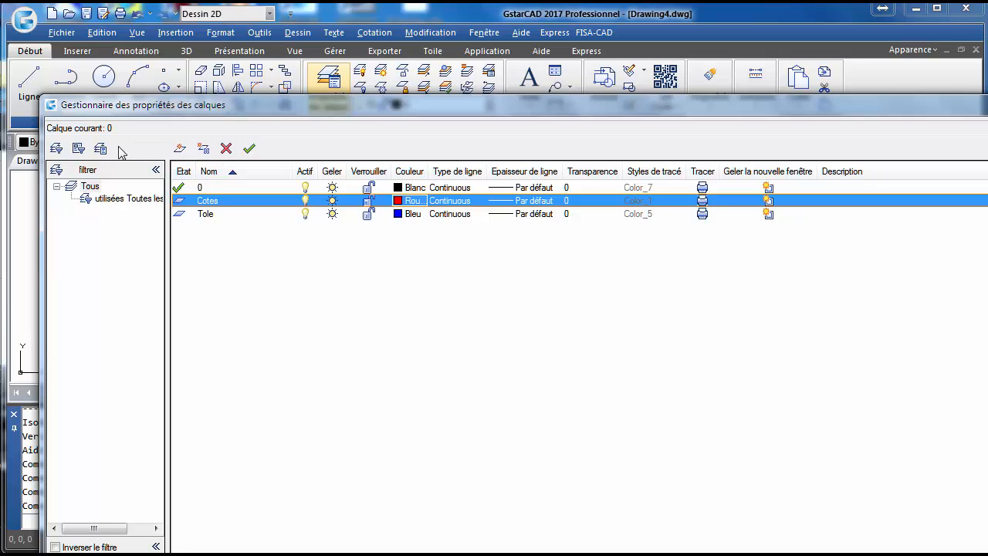
drag(332, 108, 0, 127)
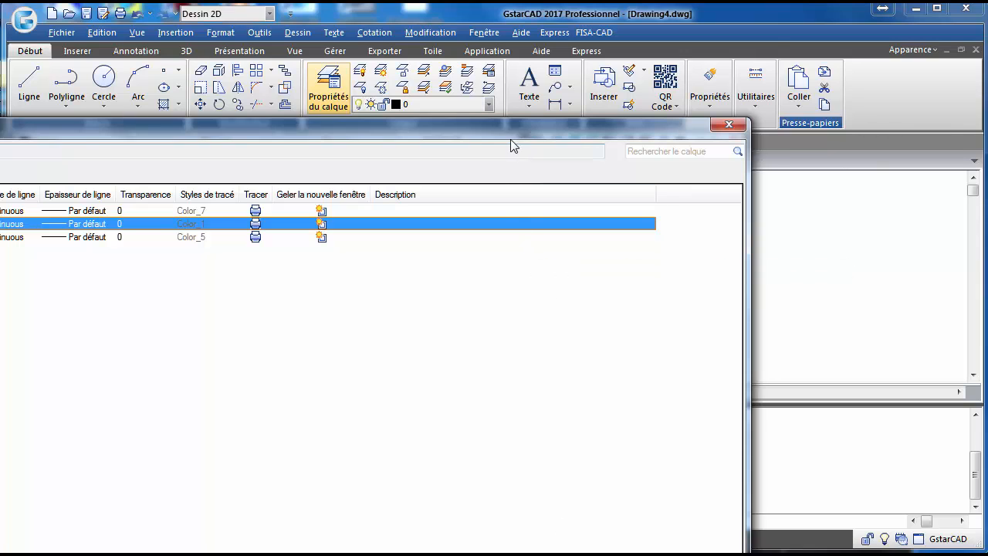
drag(512, 133, 532, 31)
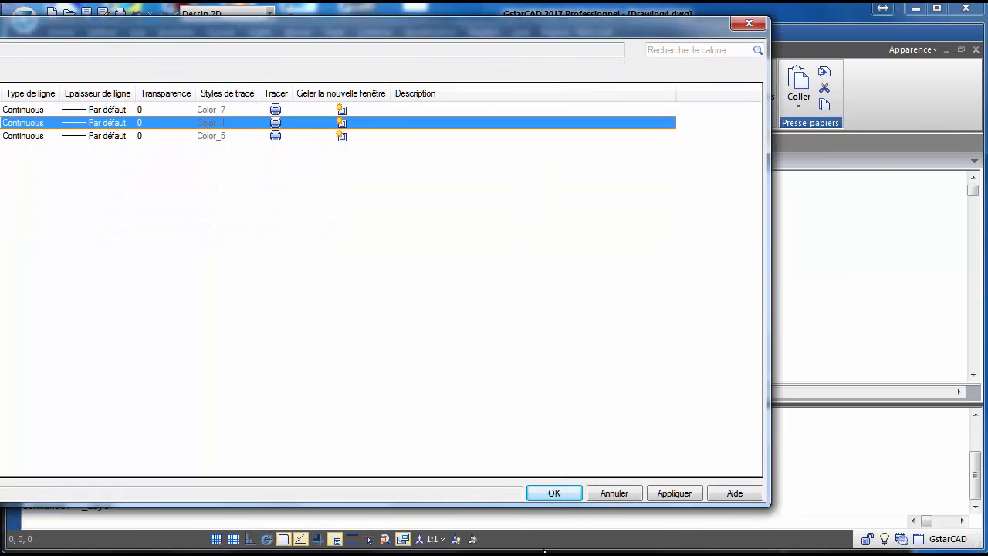
click(553, 494)
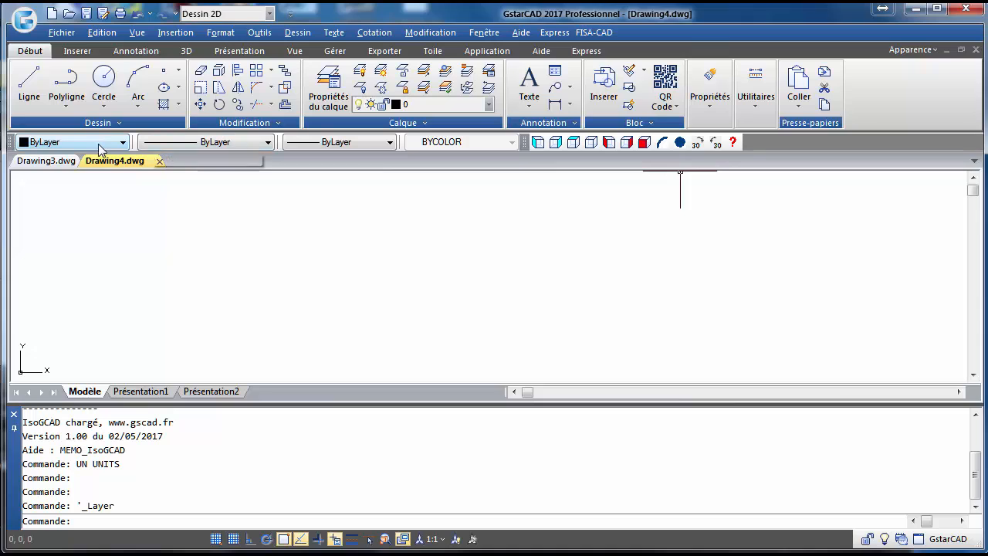
Load the CENTER linetype from gcadiso.lin into the drawing.
click(215, 143)
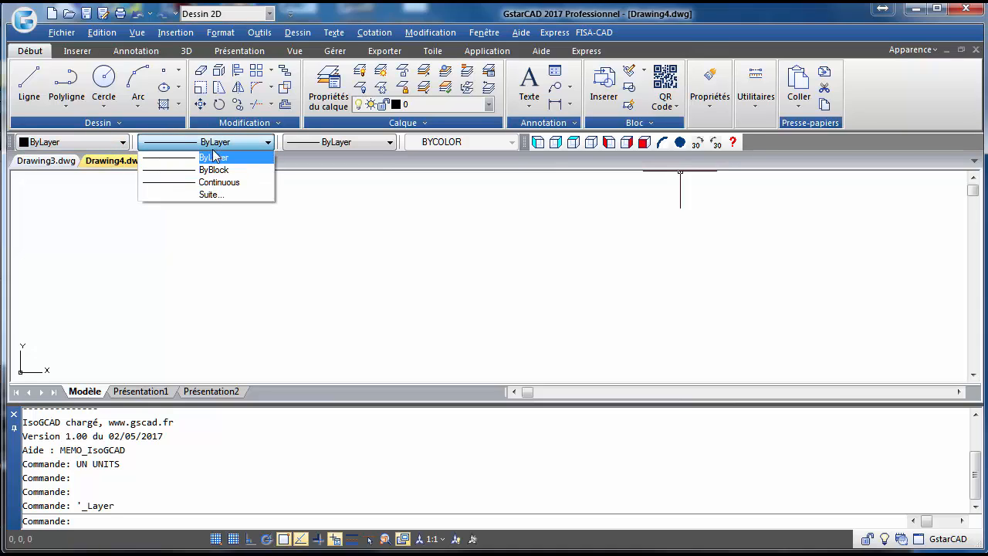
click(203, 195)
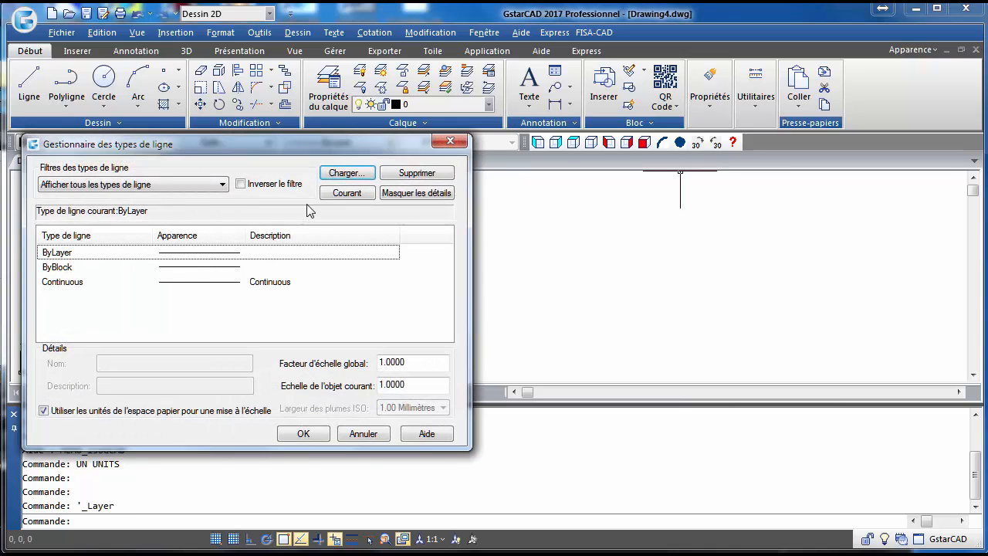
click(333, 176)
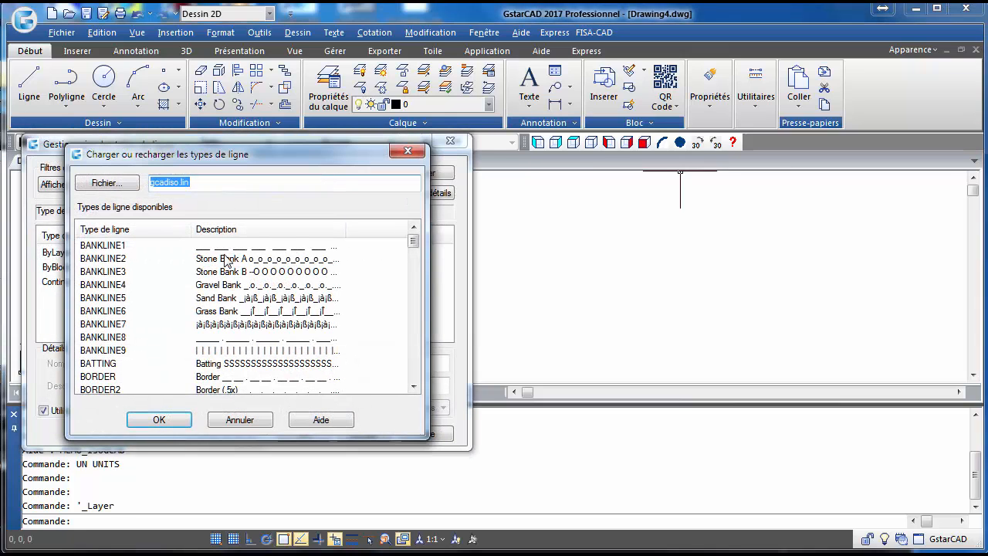
click(414, 386)
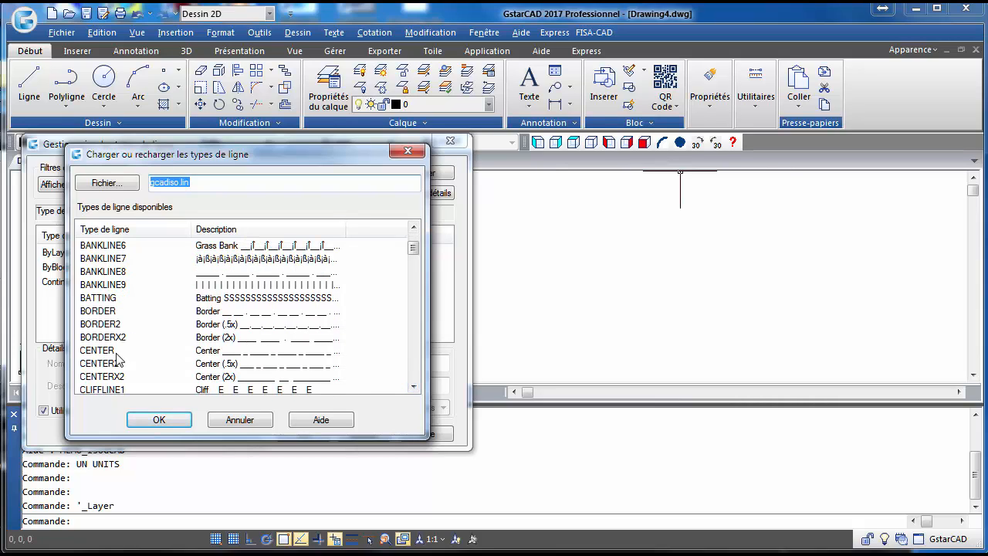
click(114, 352)
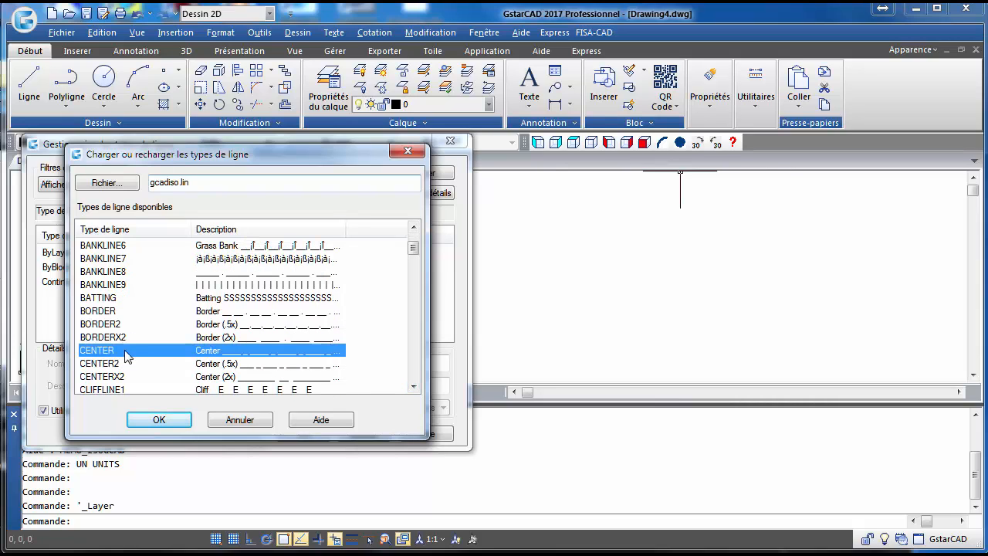
click(171, 420)
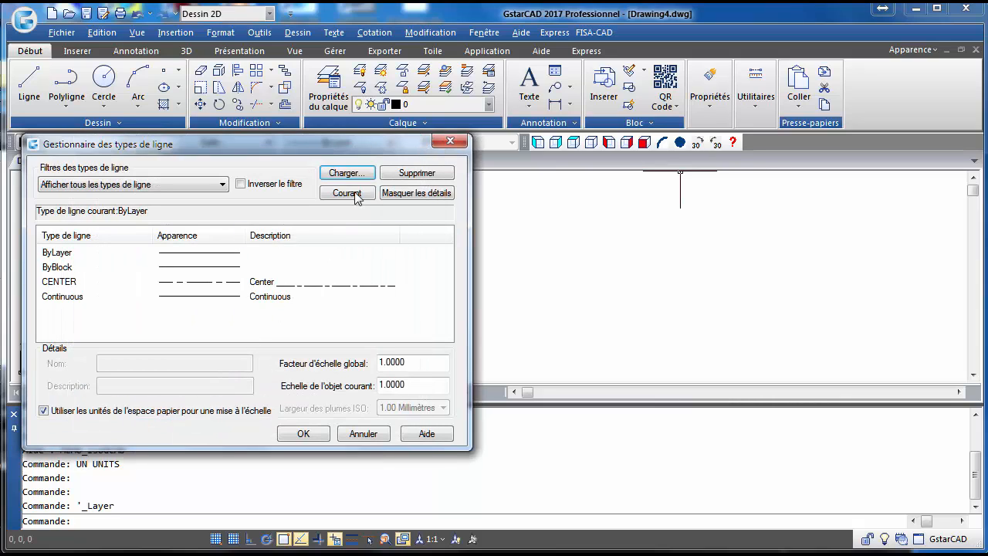
Load the DASHED linetype from gcadiso.lin as well.
click(342, 174)
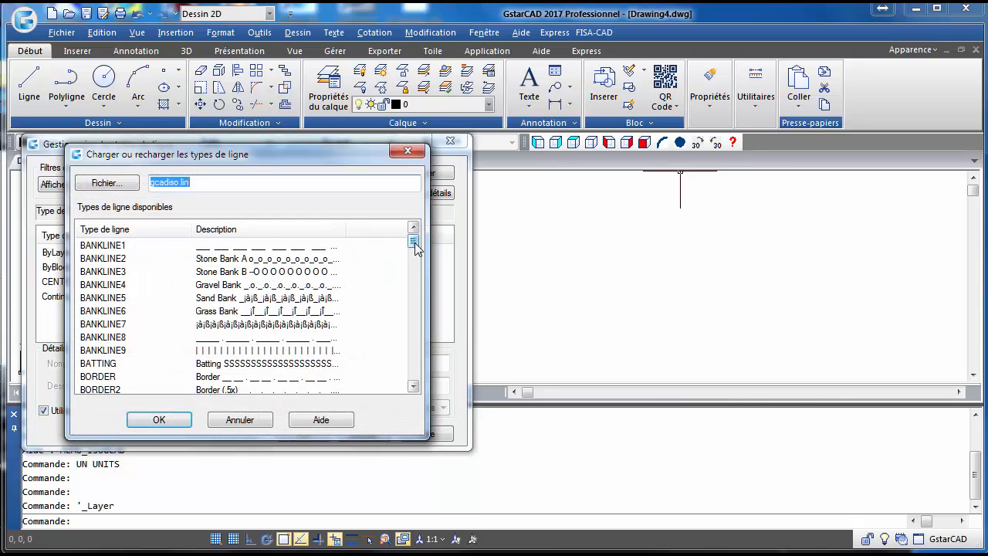
drag(415, 242, 417, 260)
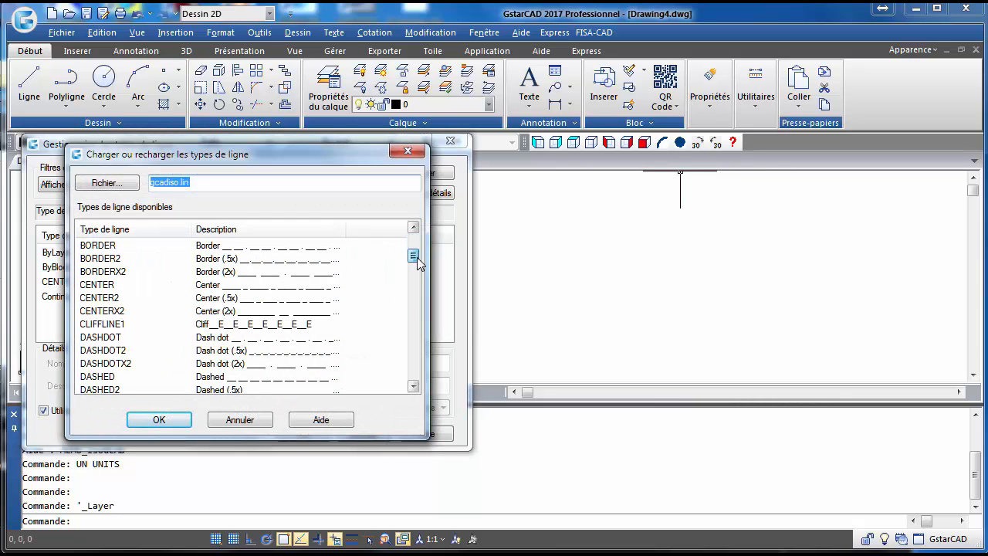
click(122, 340)
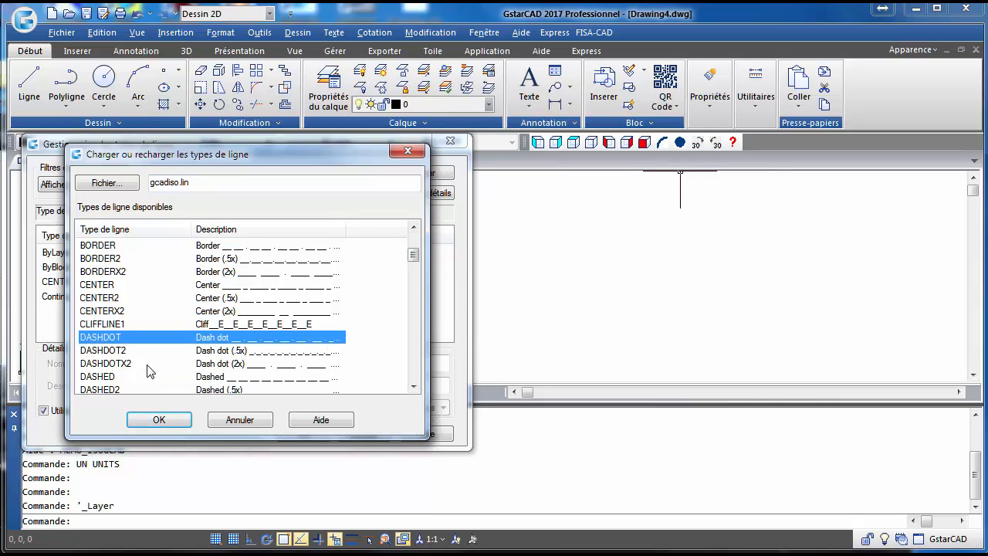
click(107, 378)
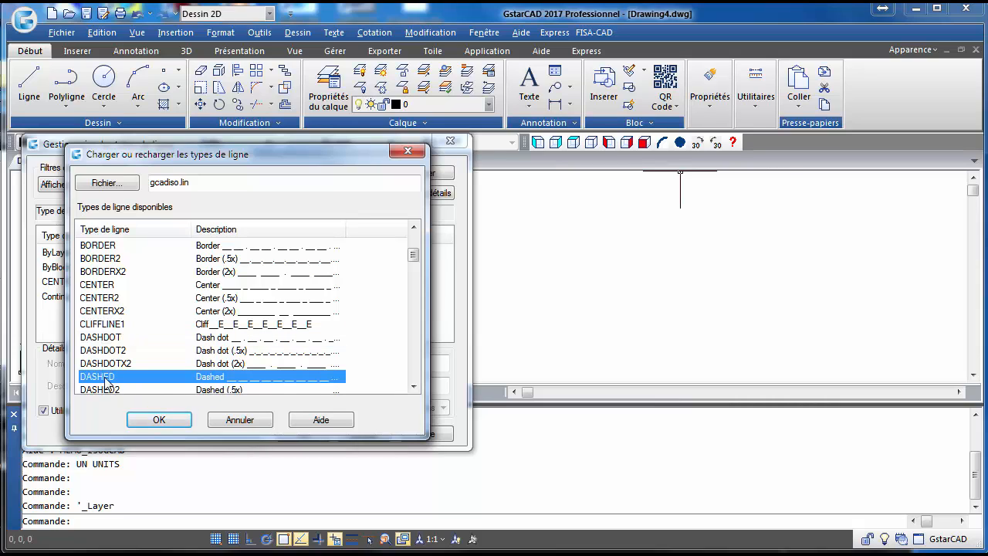
click(151, 423)
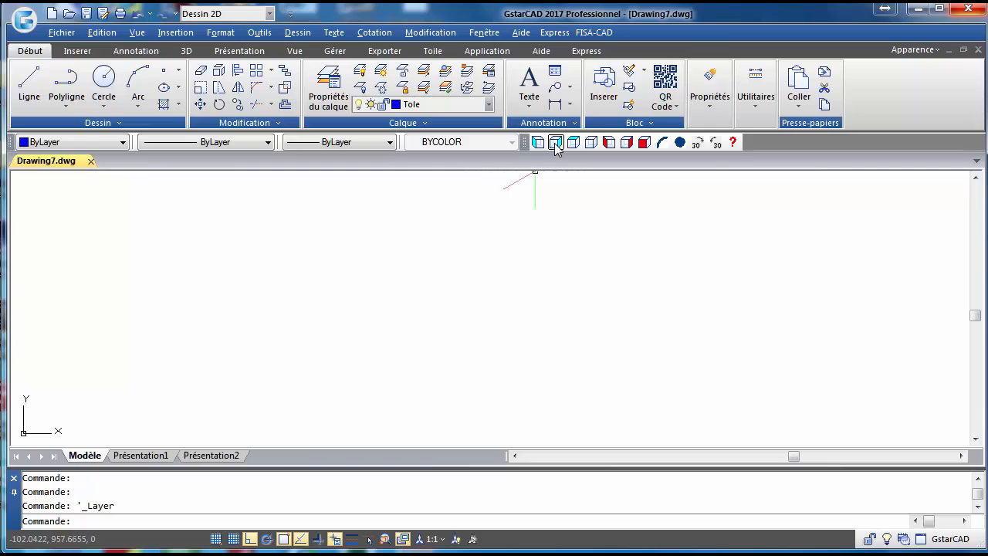
With grid snap off, draw a line 100 long along the 30° axis of the right isometric plane.
key(F9)
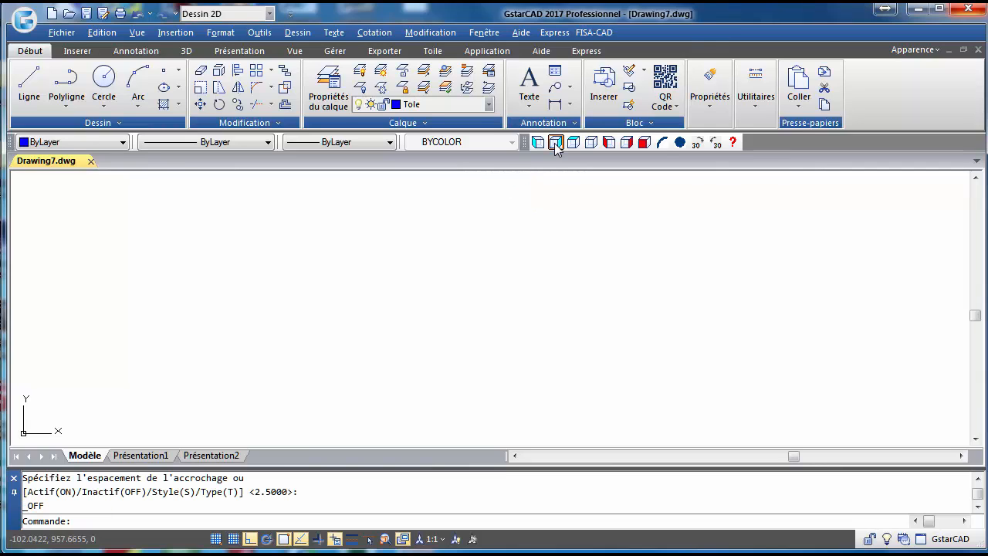
click(27, 87)
click(264, 370)
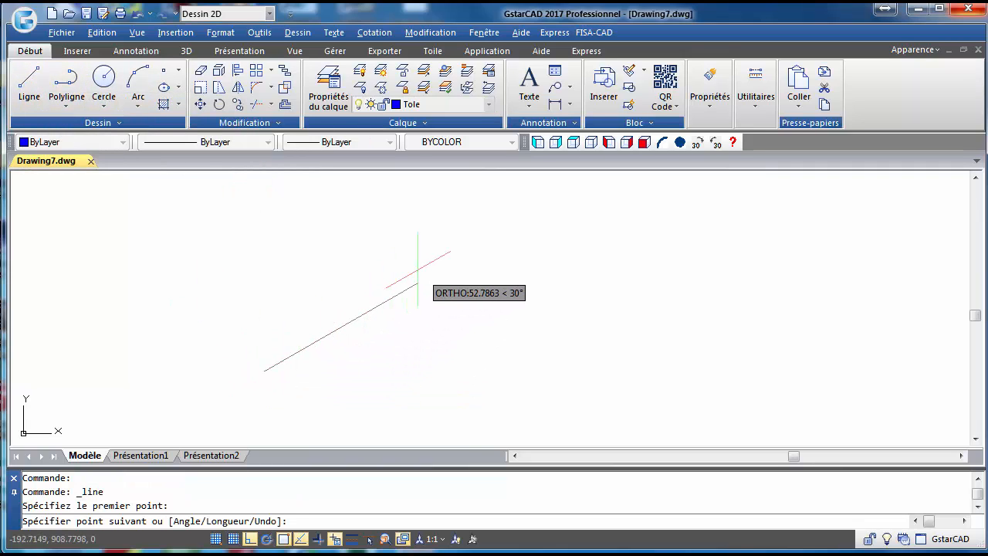
text(100)
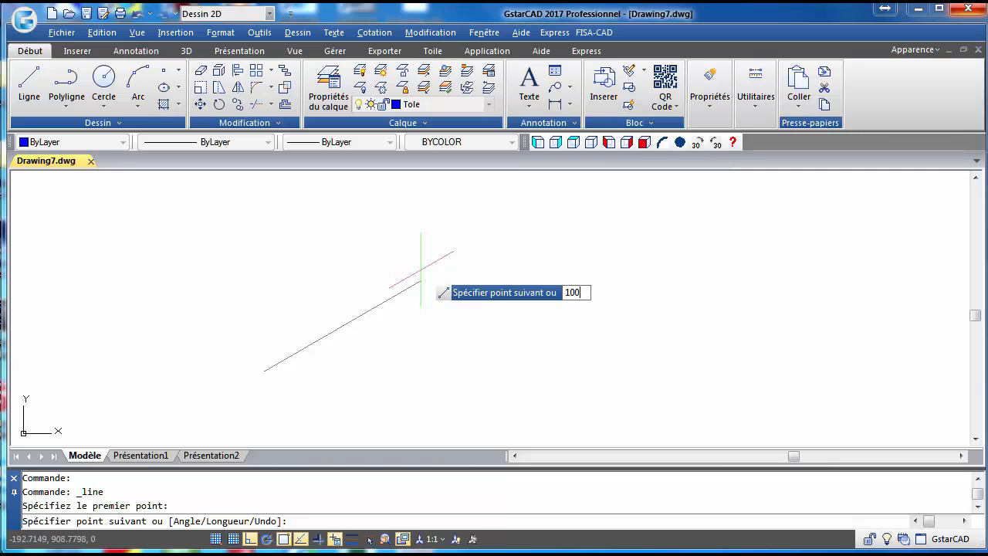
key(Return)
key(Return)
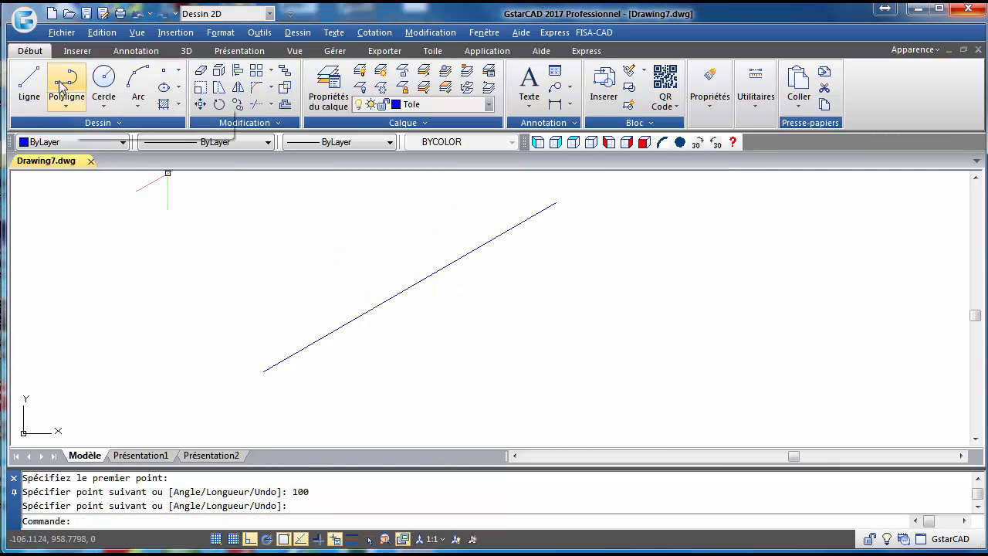
Draw a vertical line 15 long upward from the lower end of the 100-long line.
click(30, 83)
click(263, 371)
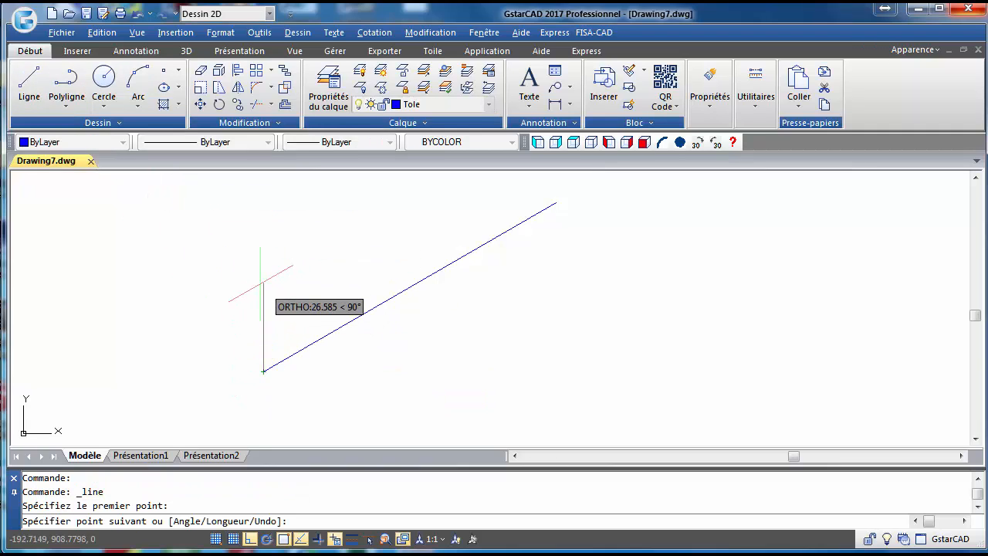
text(15)
key(Return)
key(Return)
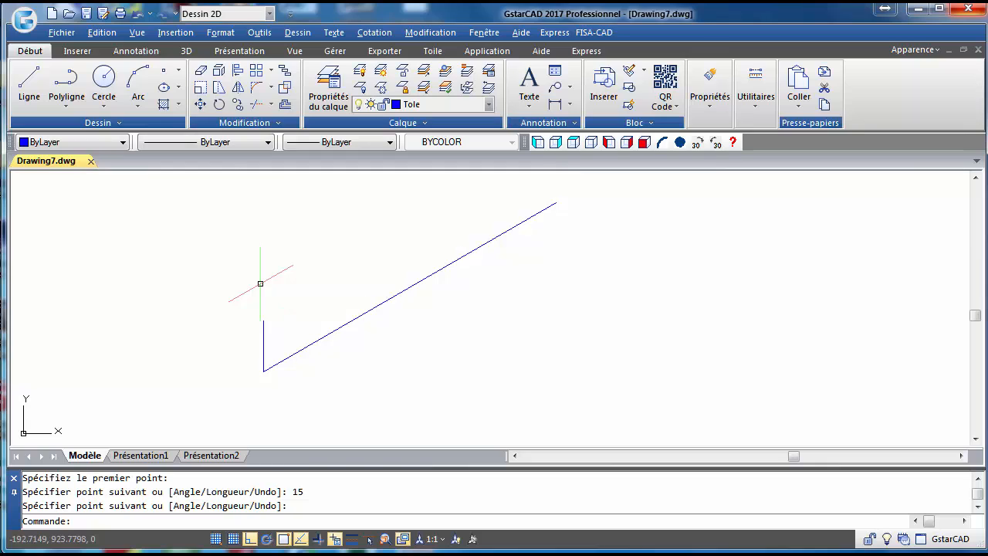
In the left isometric plane, draw from the same corner a line 17 long at 150°, followed by vertical segments of 15 and 2.
click(538, 143)
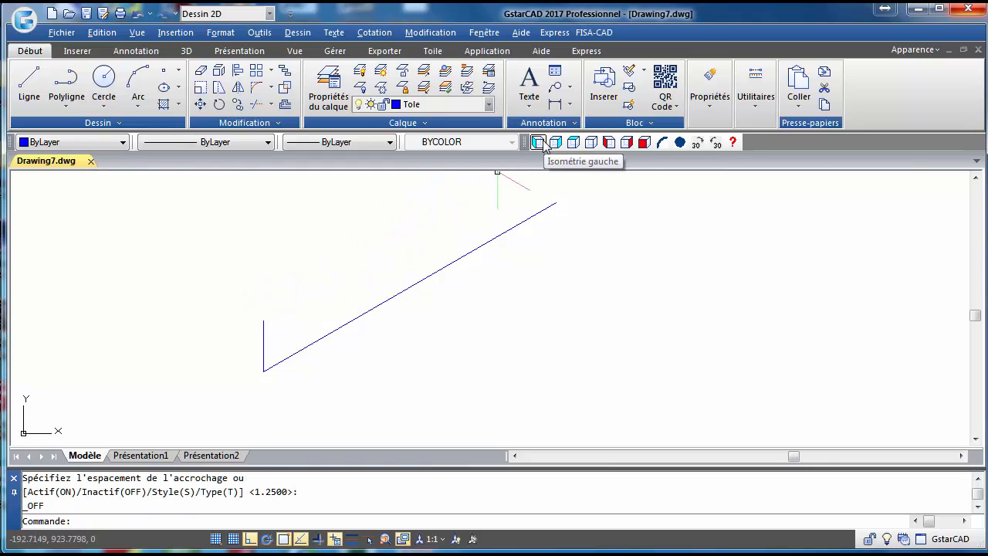
click(29, 81)
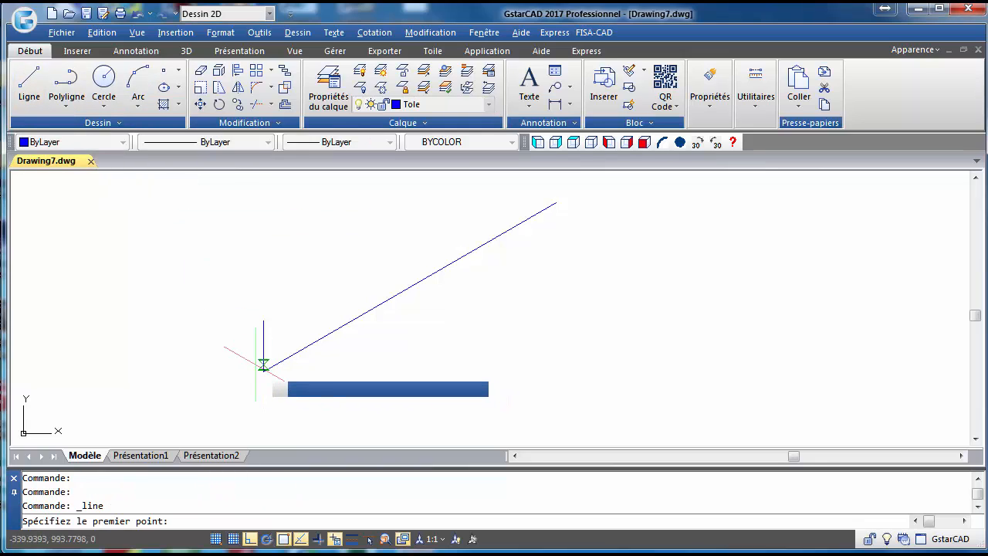
click(263, 369)
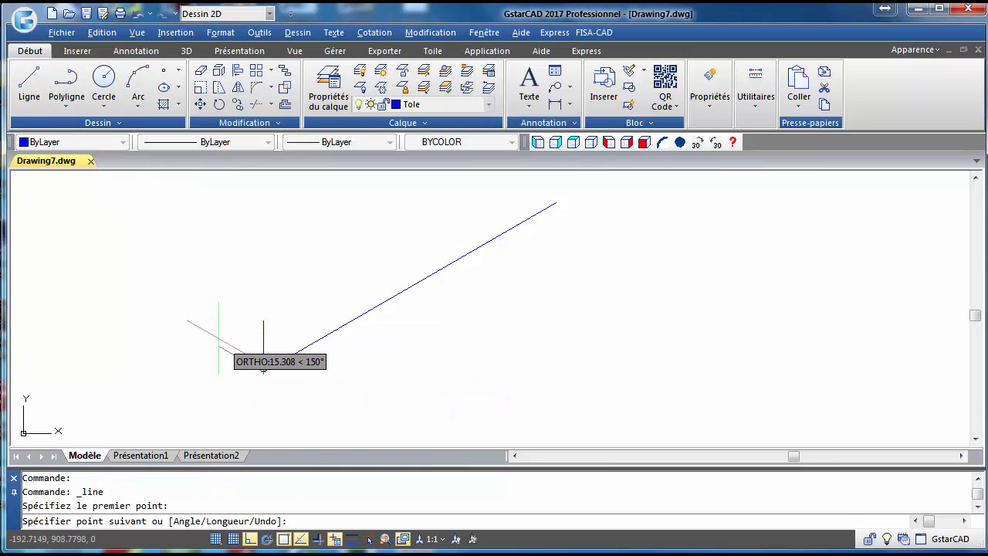
text(17)
key(Return)
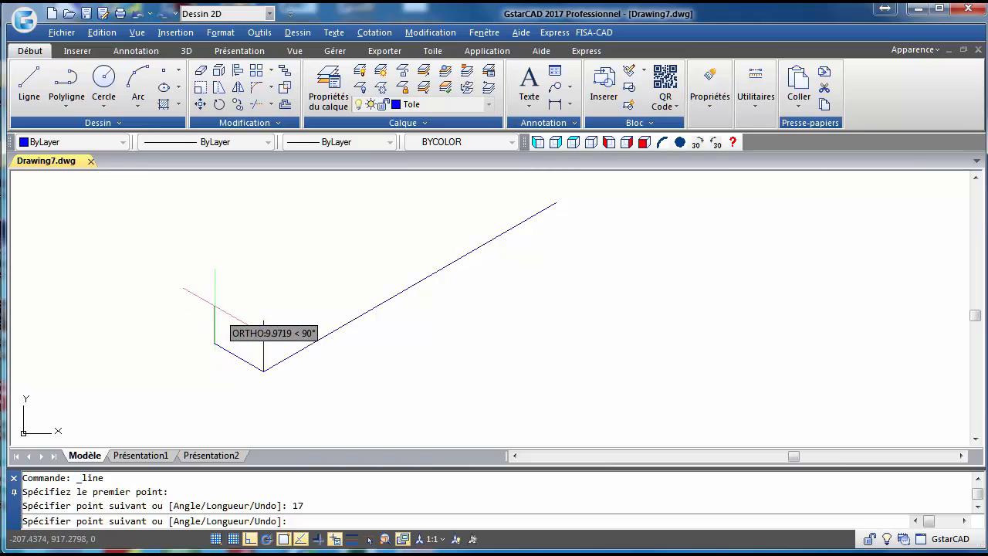
text(15)
key(Return)
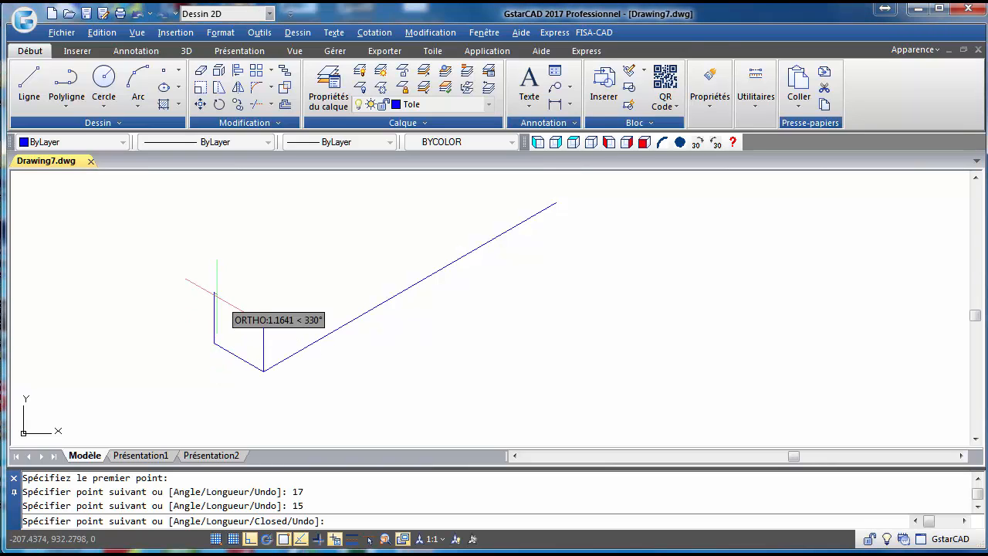
text(2)
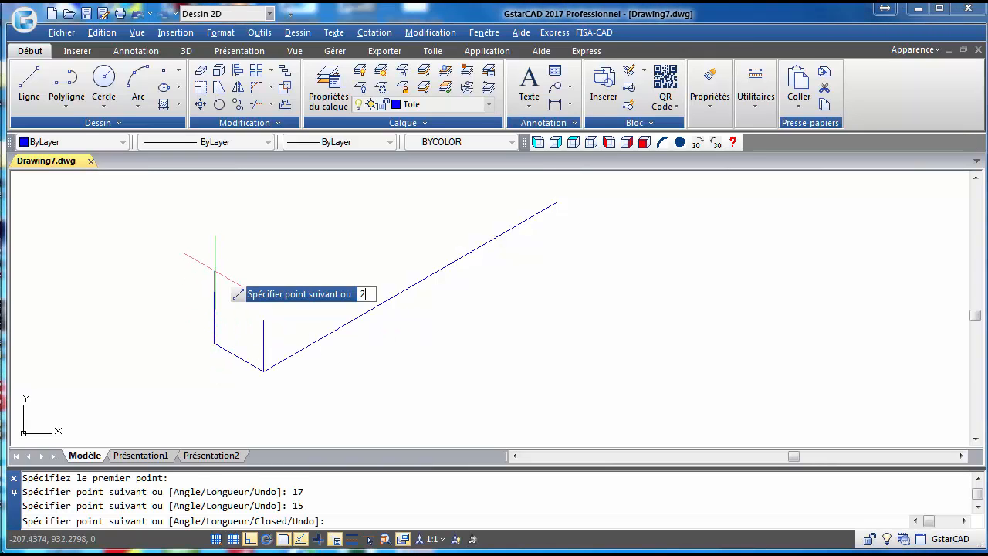
key(Return)
key(Return)
Close the end profile with a line from the top of the front vertical to the top of the opposite 15-long segment.
middle_drag(296, 237, 289, 265)
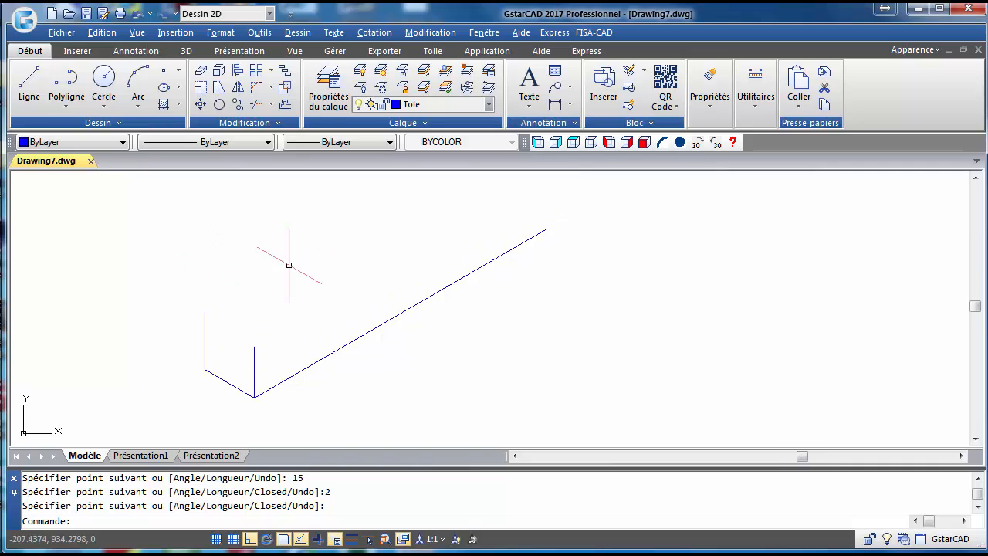
right_click(292, 310)
click(321, 319)
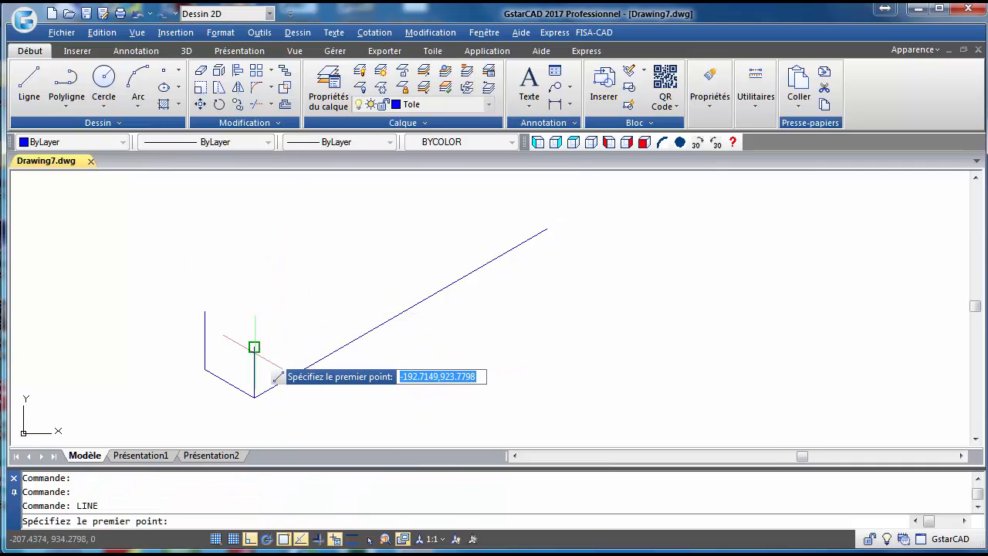
click(254, 347)
click(205, 314)
right_click(207, 317)
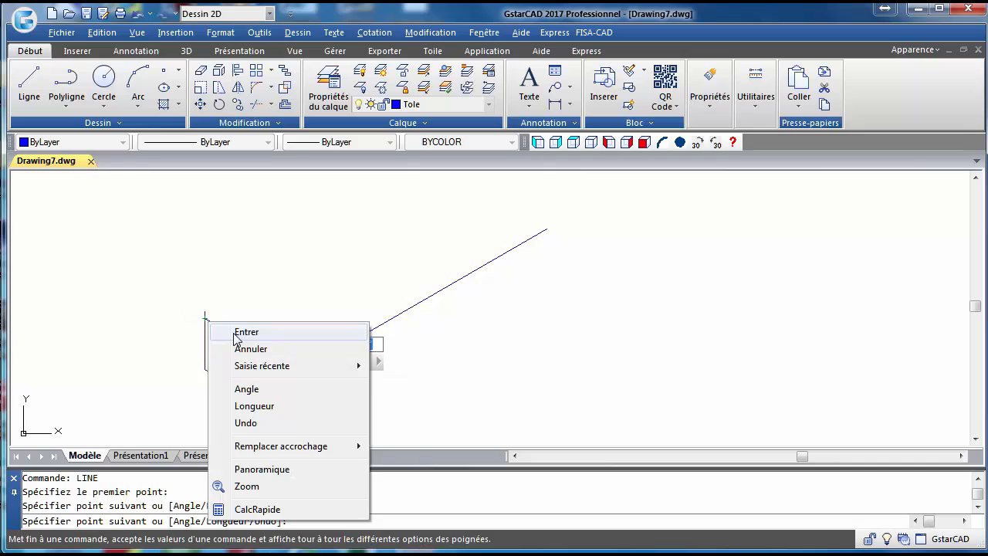
click(241, 330)
Copy the 100-long edge from the profile's bottom front corner to the top of the front vertical.
scroll(279, 317, down, 2)
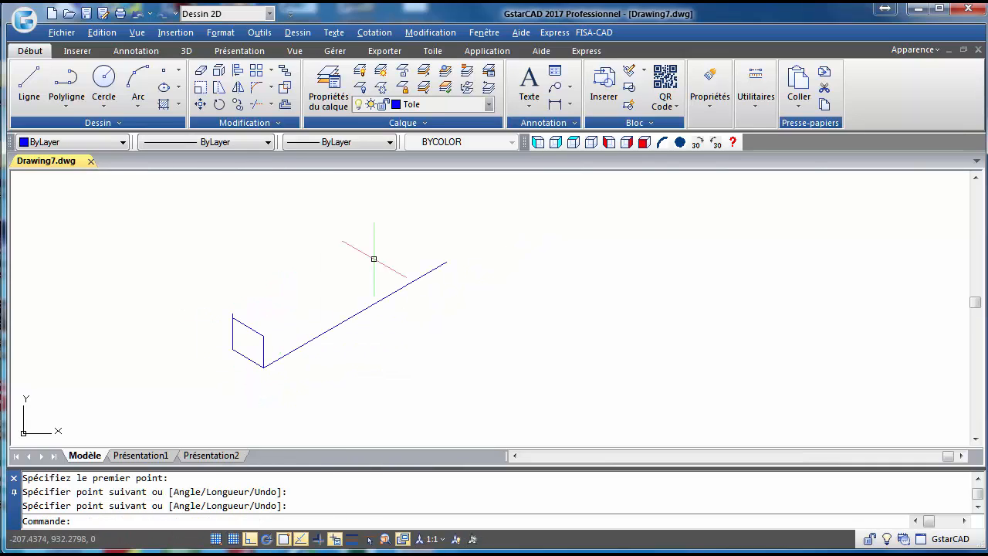
click(238, 103)
click(343, 352)
click(318, 321)
key(Return)
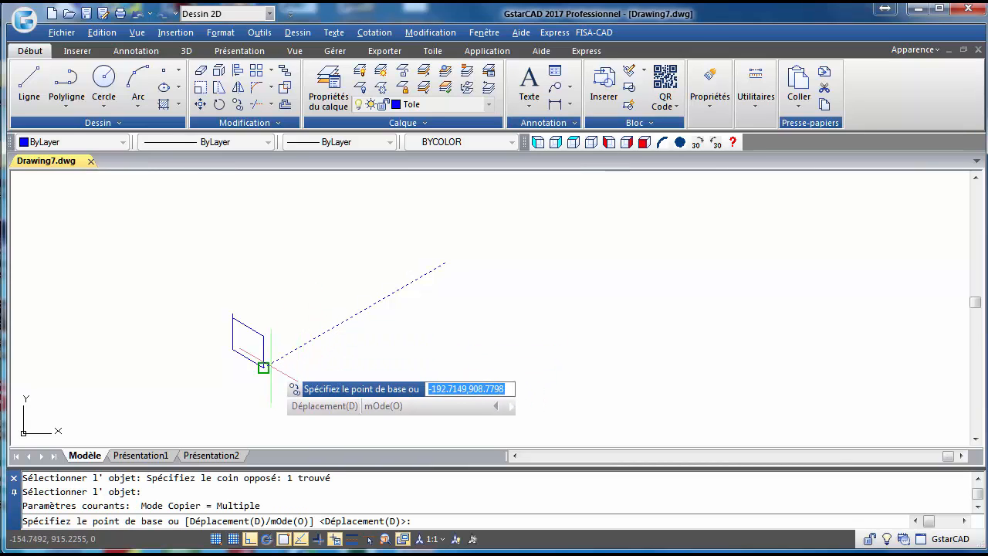
scroll(264, 368, up, 5)
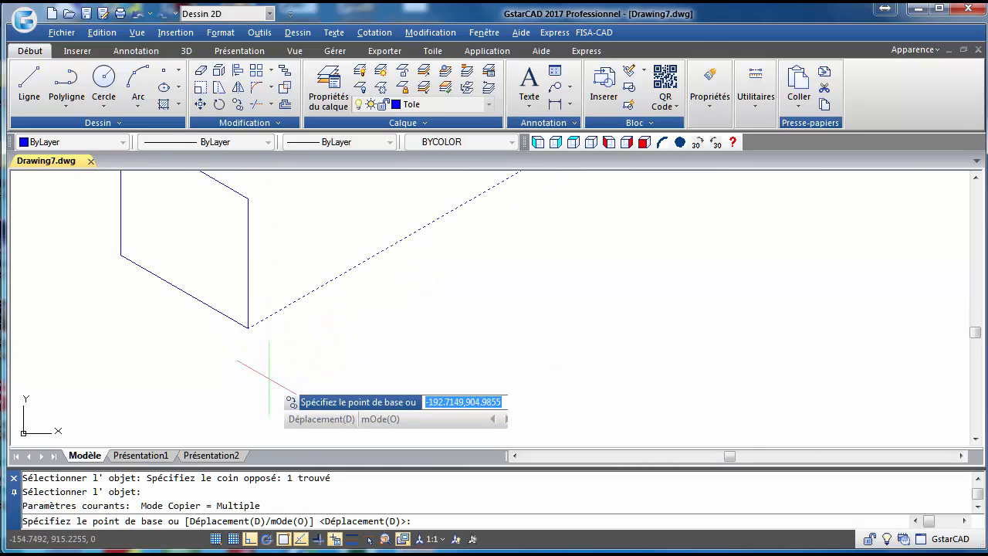
click(248, 327)
click(249, 199)
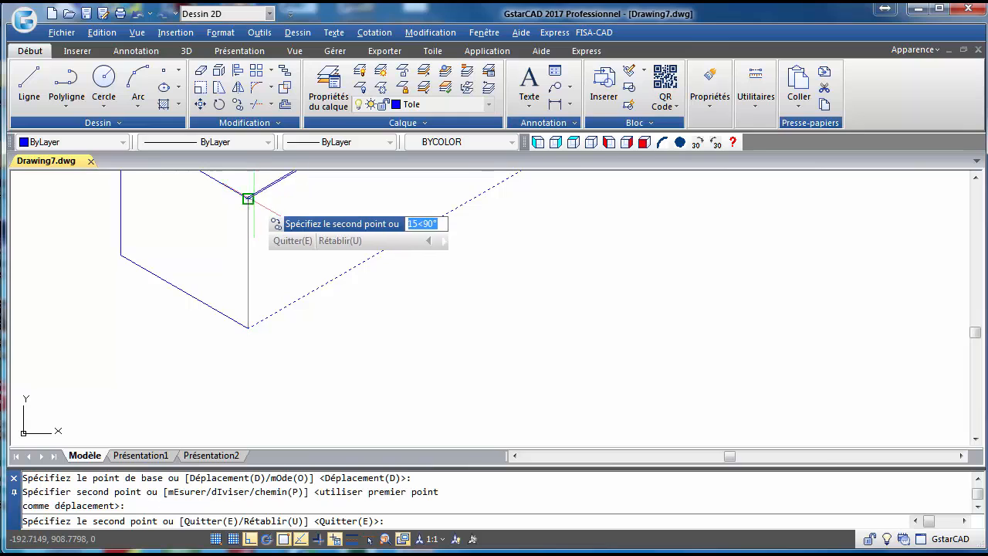
Place two more copies of the long edge at the profile's back top corner and at the tip of the 2-long lip.
middle_drag(248, 198, 357, 382)
middle_drag(381, 534, 384, 534)
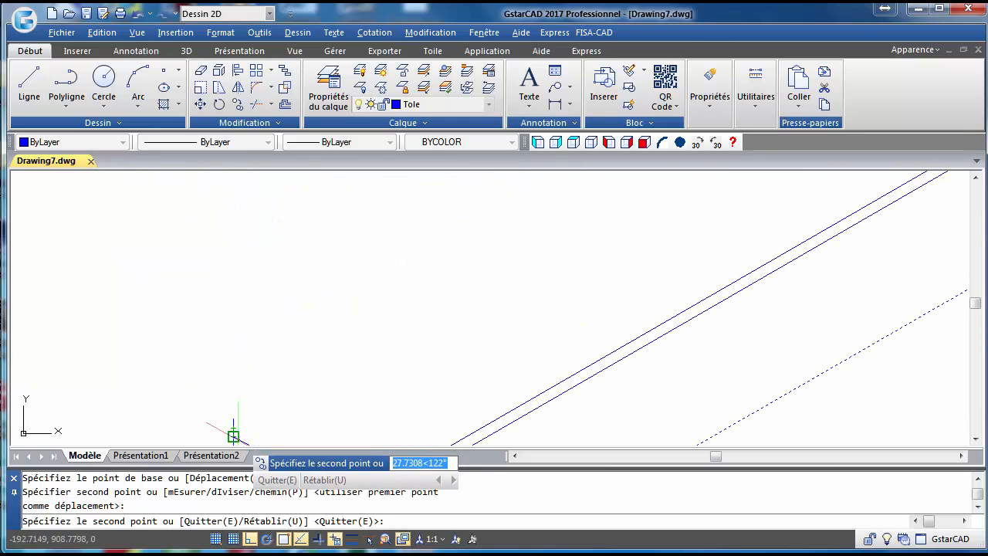
click(234, 434)
click(238, 417)
scroll(311, 385, down, 2)
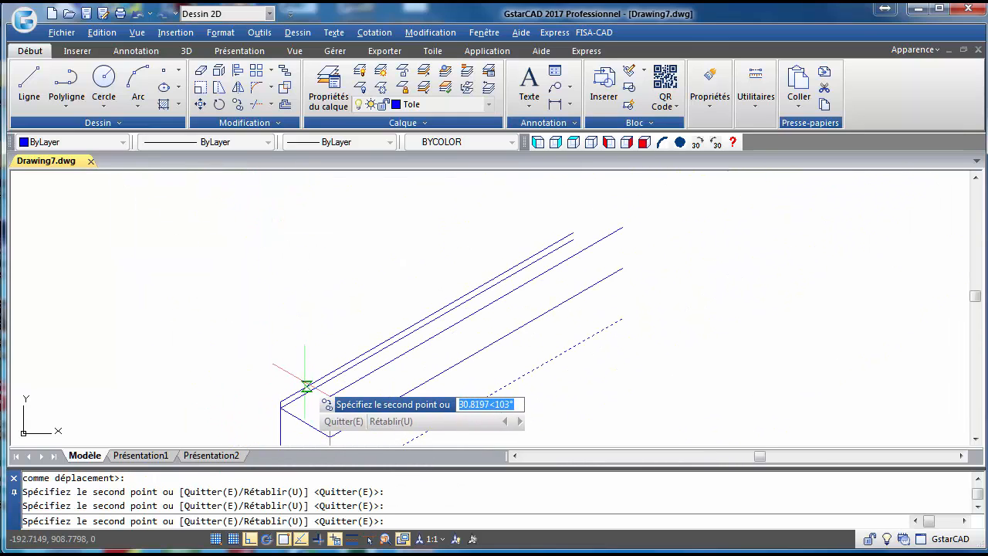
key(Escape)
middle_drag(353, 375, 291, 327)
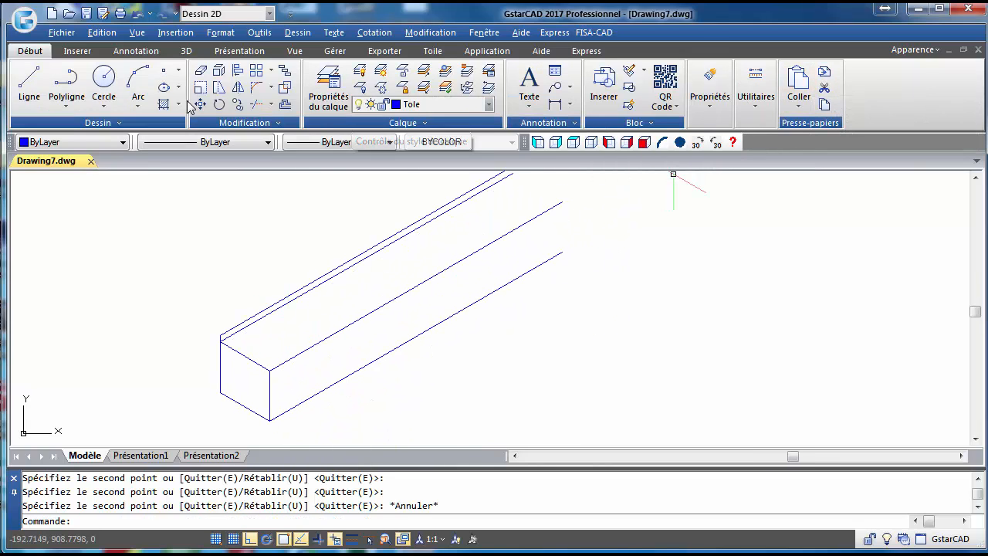
Copy the whole end profile 100 at 30° from its bottom front corner to the far end of the long edges.
click(238, 103)
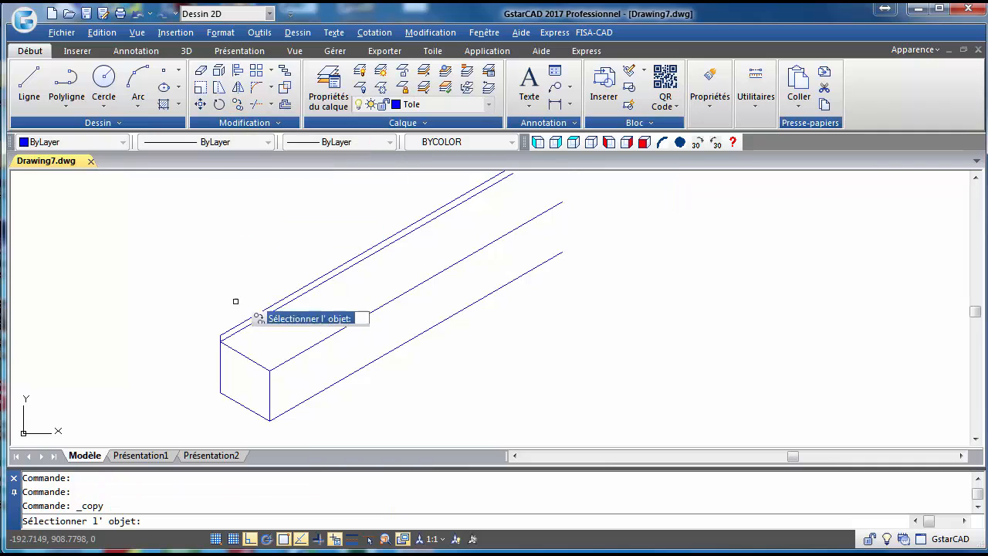
click(212, 322)
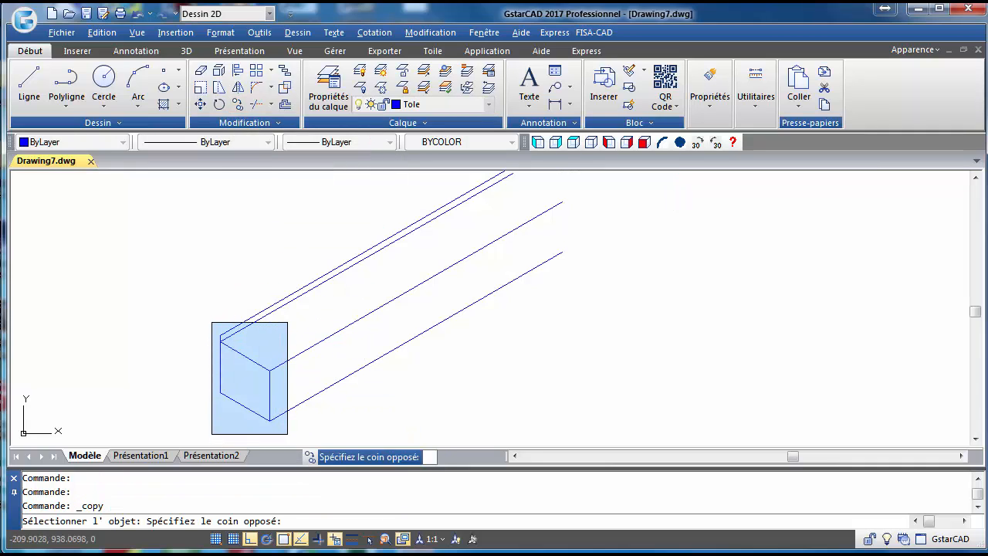
click(284, 440)
key(Return)
click(270, 420)
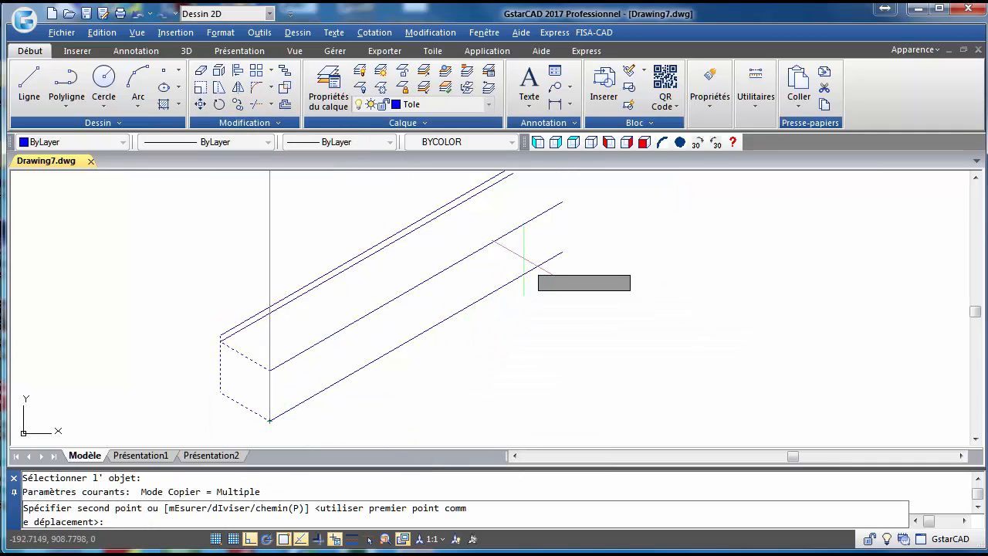
text(100<30°)
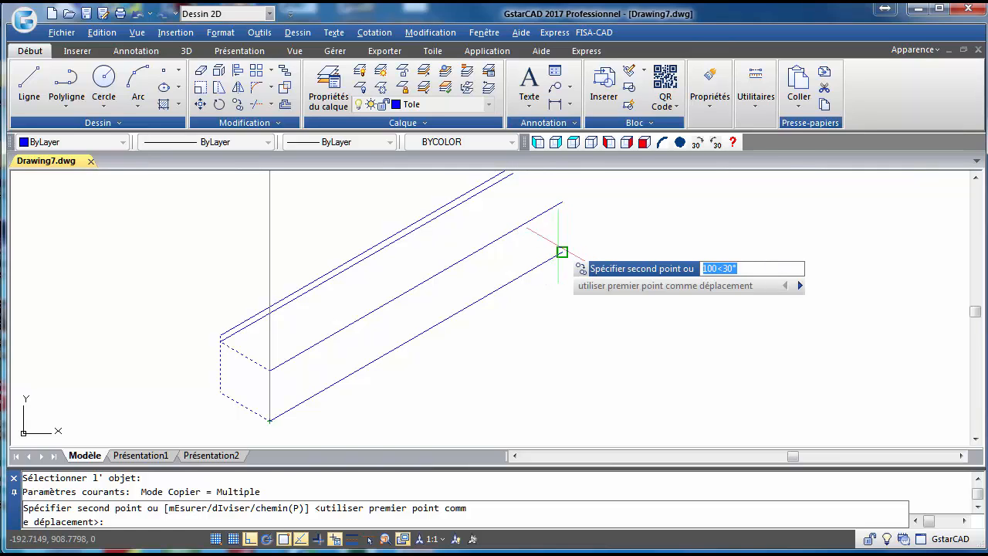
key(Return)
middle_drag(562, 252, 531, 302)
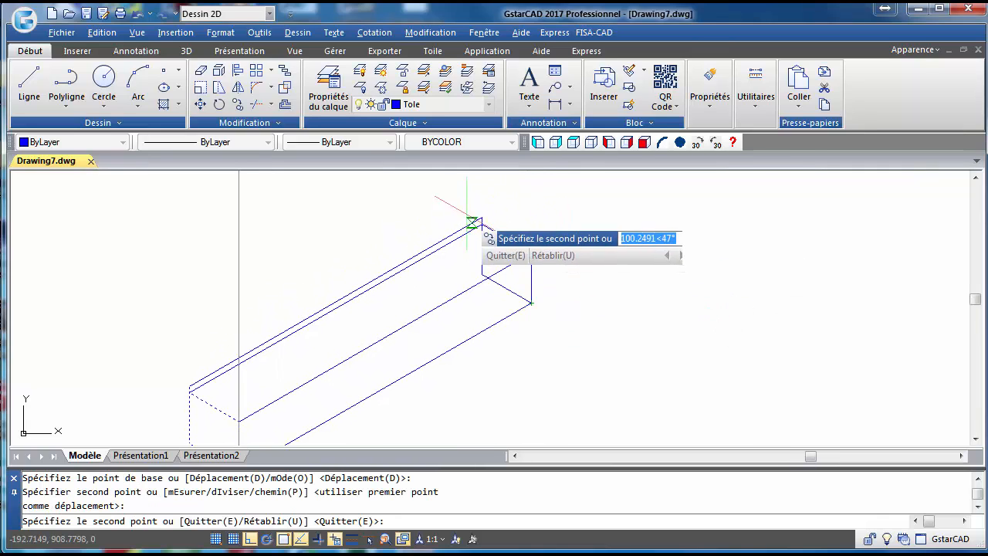
key(Escape)
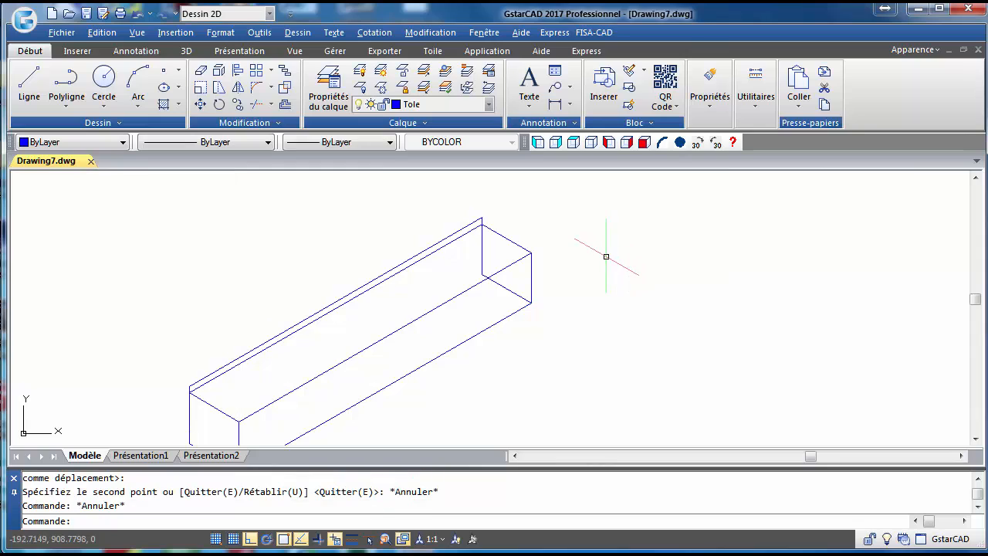
Trim the far profile's bottom edge between the two front long edges, using those edges as cutting boundaries.
click(255, 106)
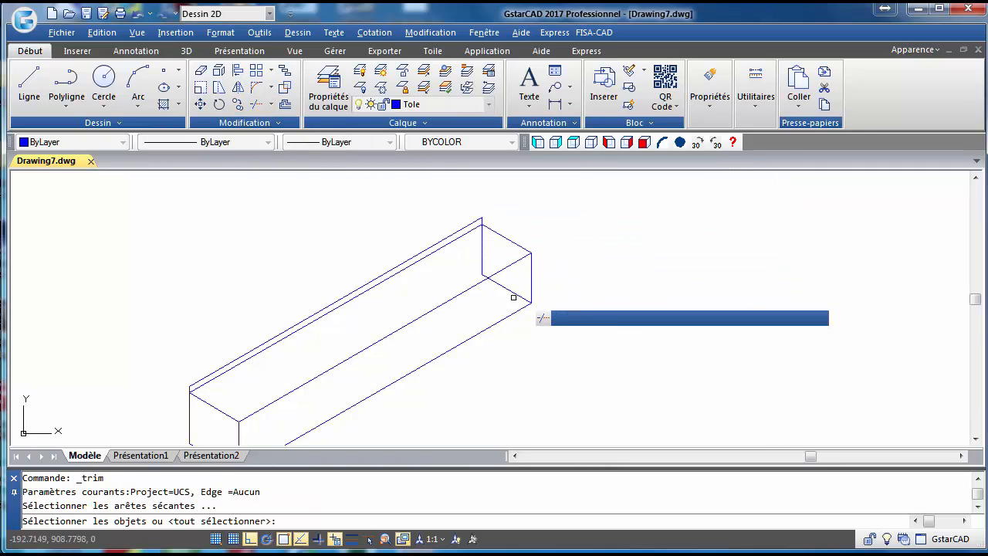
scroll(510, 298, up, 4)
click(428, 262)
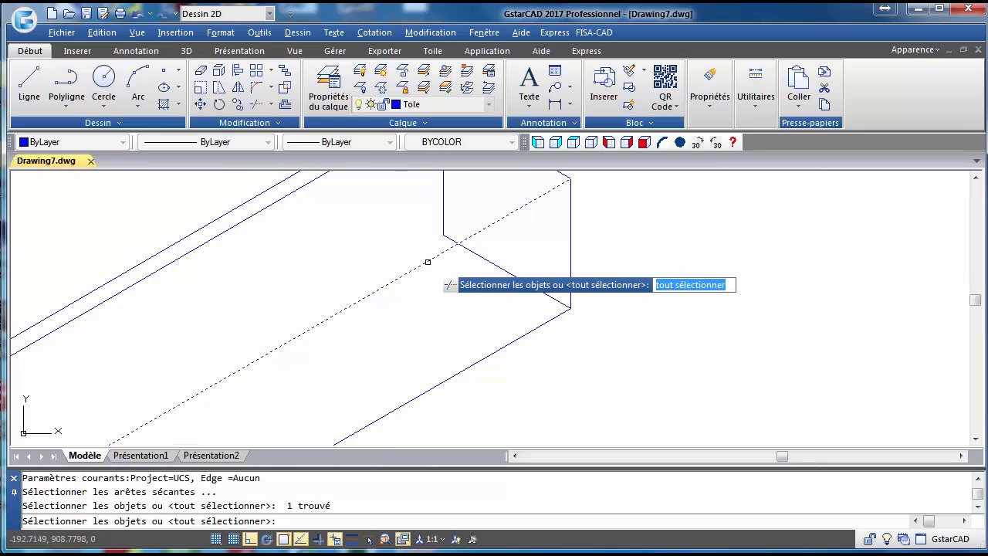
click(516, 340)
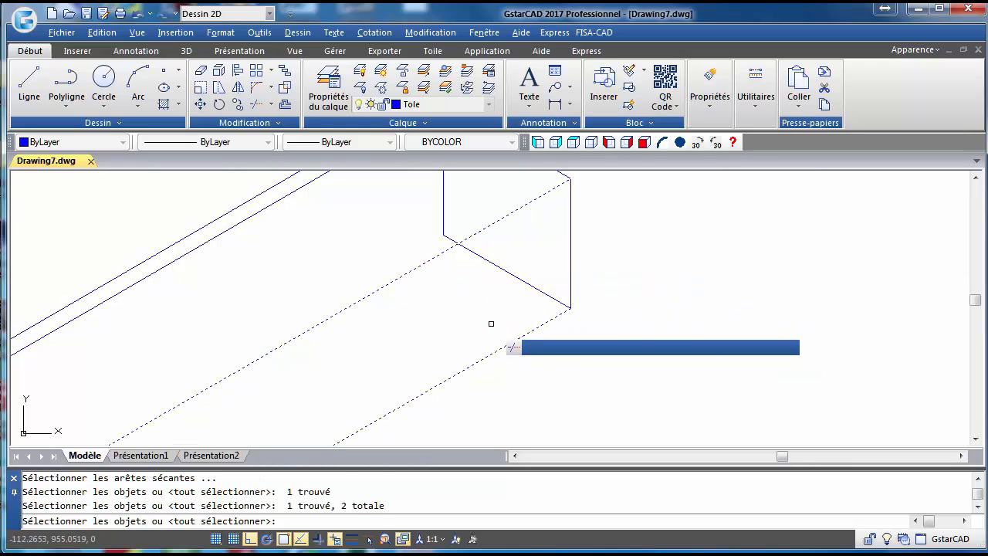
key(Return)
click(514, 274)
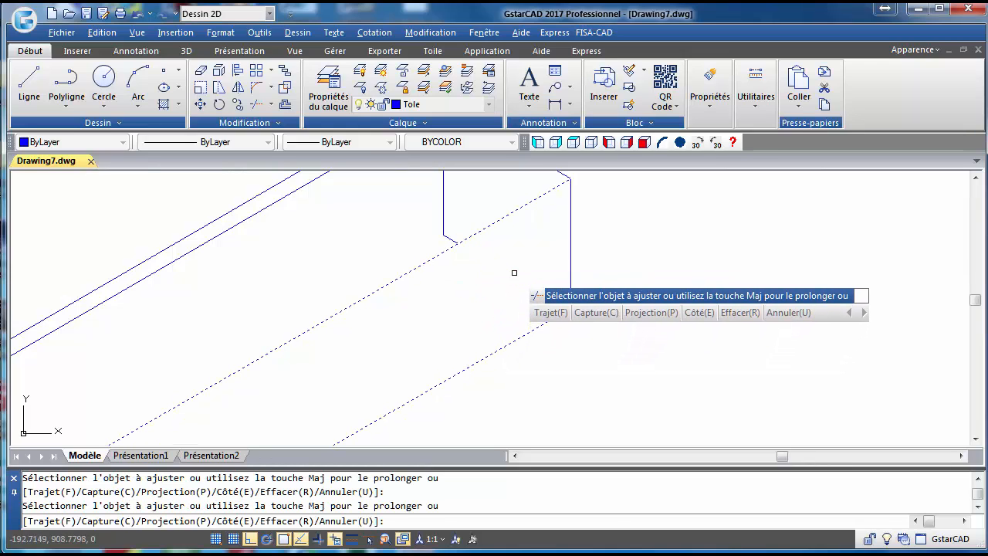
Assign the DASHED linetype to the long edge starting at the base of the 2-long lip.
scroll(514, 273, down, 5)
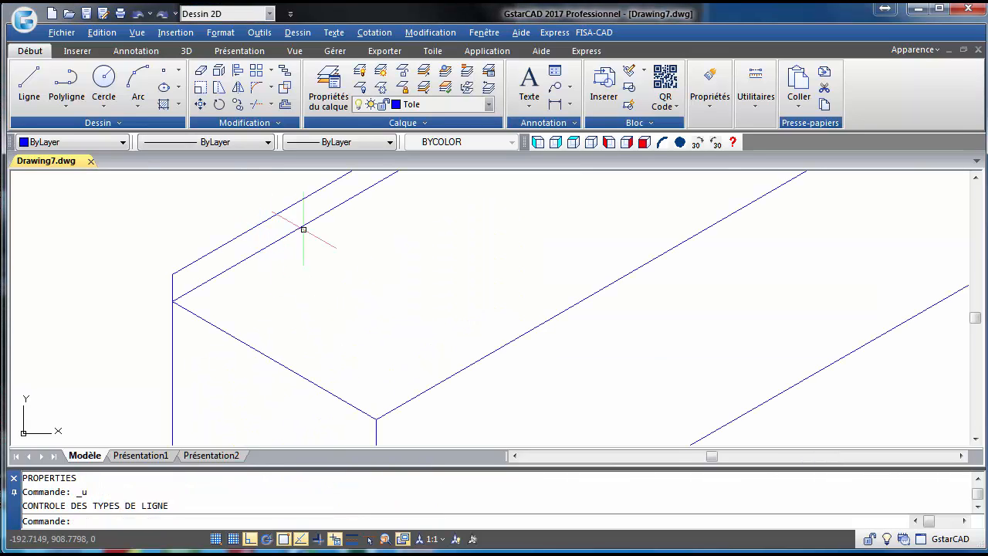
click(300, 229)
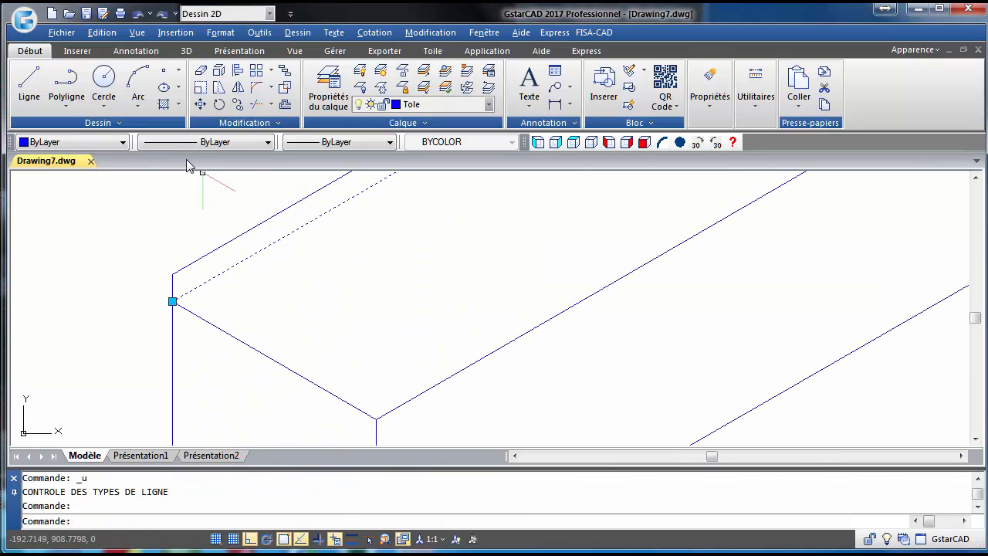
click(151, 143)
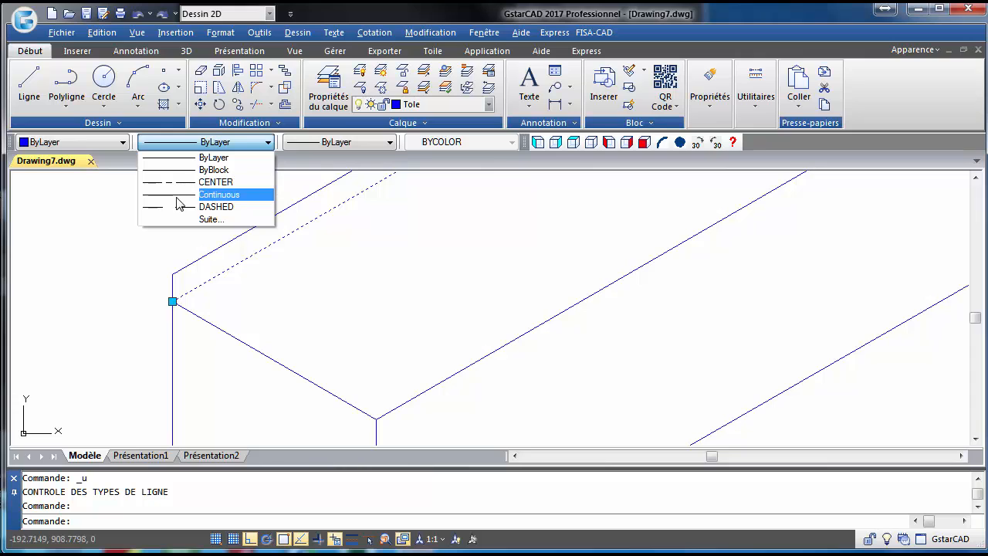
click(176, 207)
click(372, 220)
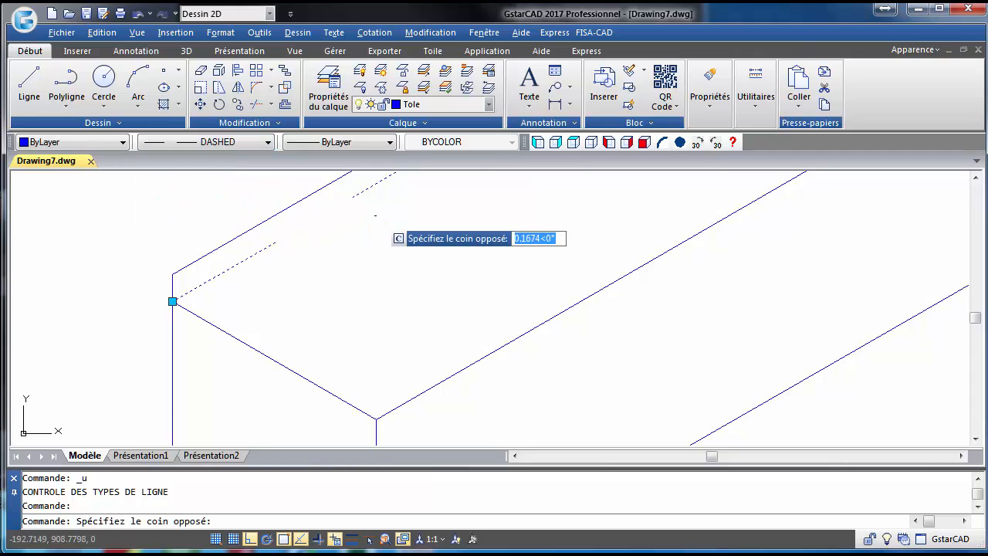
click(375, 200)
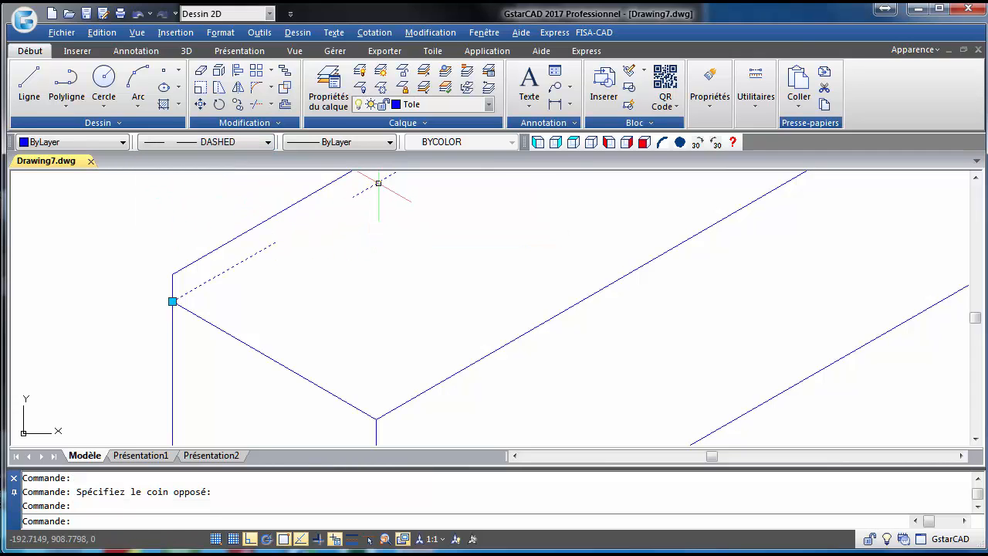
Set the dashed edge's linetype scale to 0.1 in its properties.
right_click(378, 183)
click(425, 496)
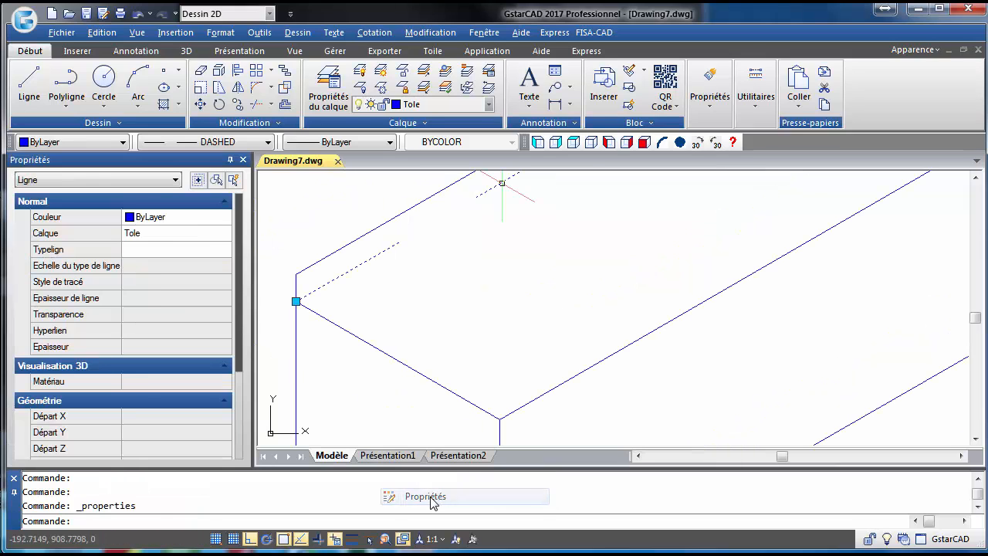
click(150, 265)
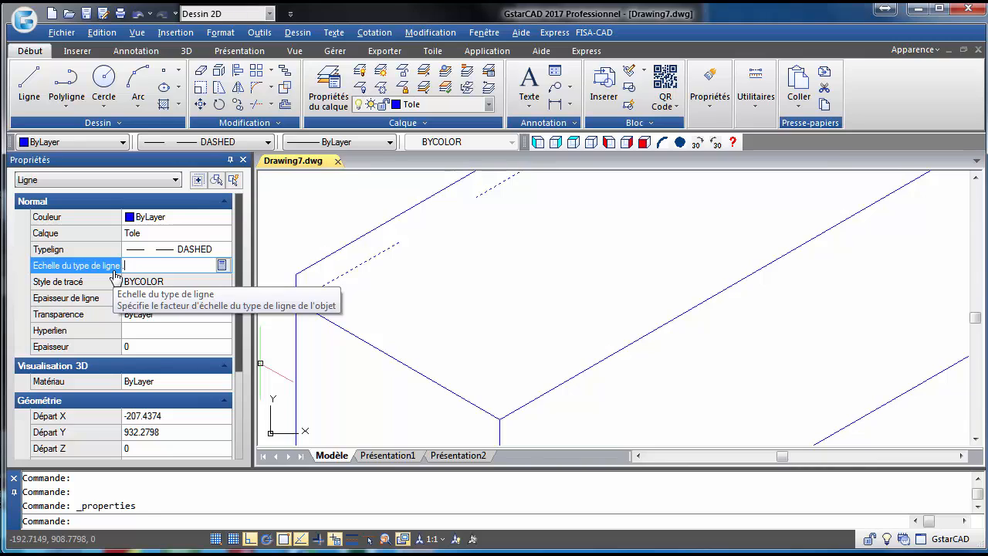
key(Return)
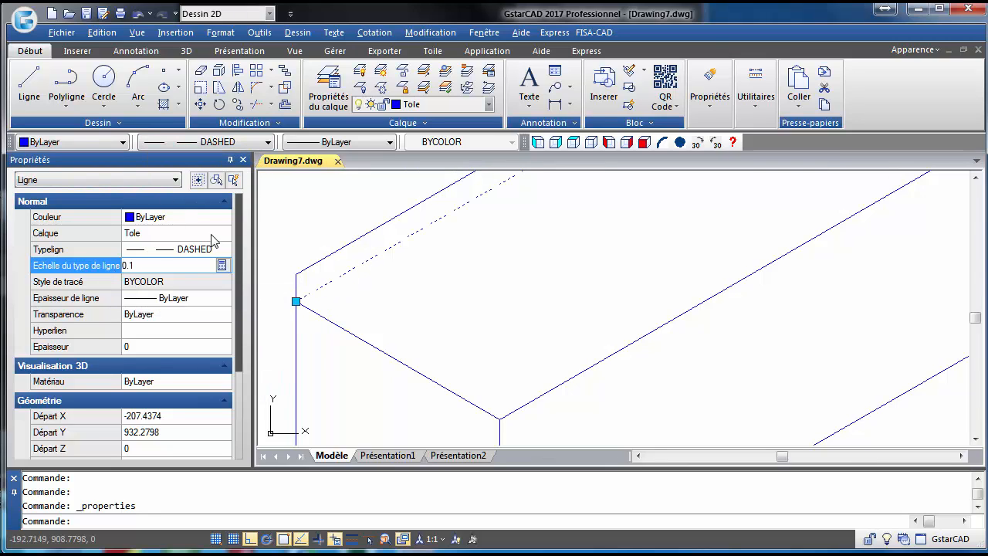
click(174, 233)
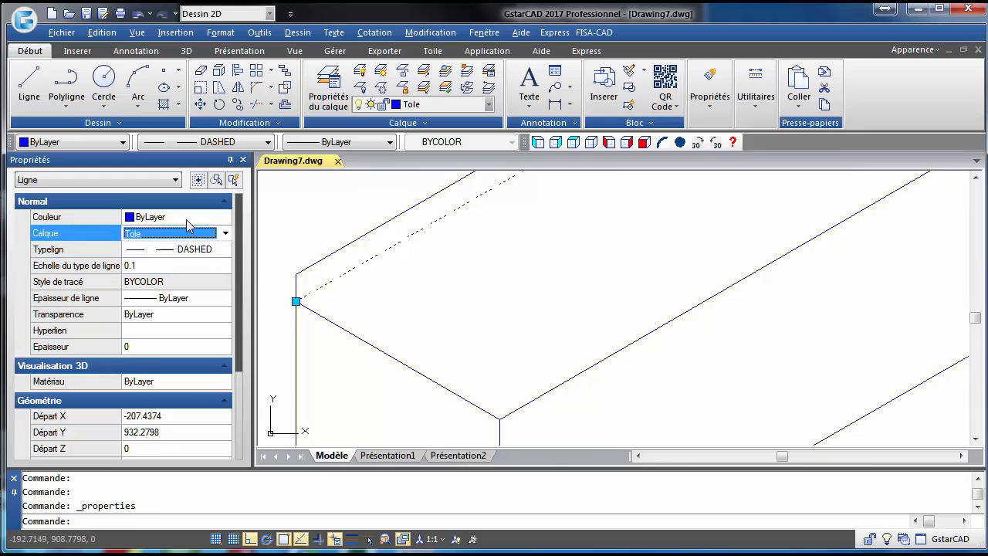
click(243, 160)
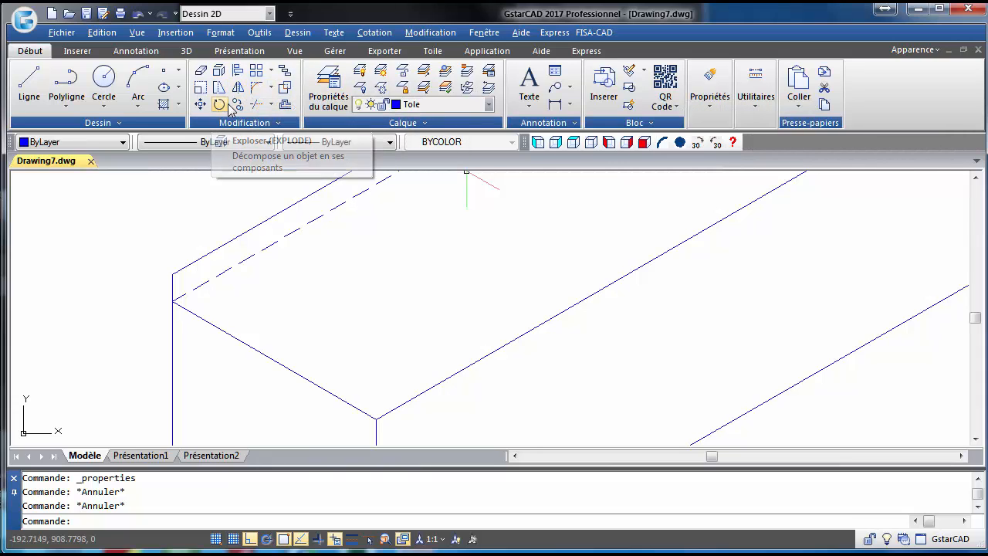
Copy the dashed edge from the base of the lip to the midpoint of the lip's short vertical line.
click(233, 105)
click(246, 275)
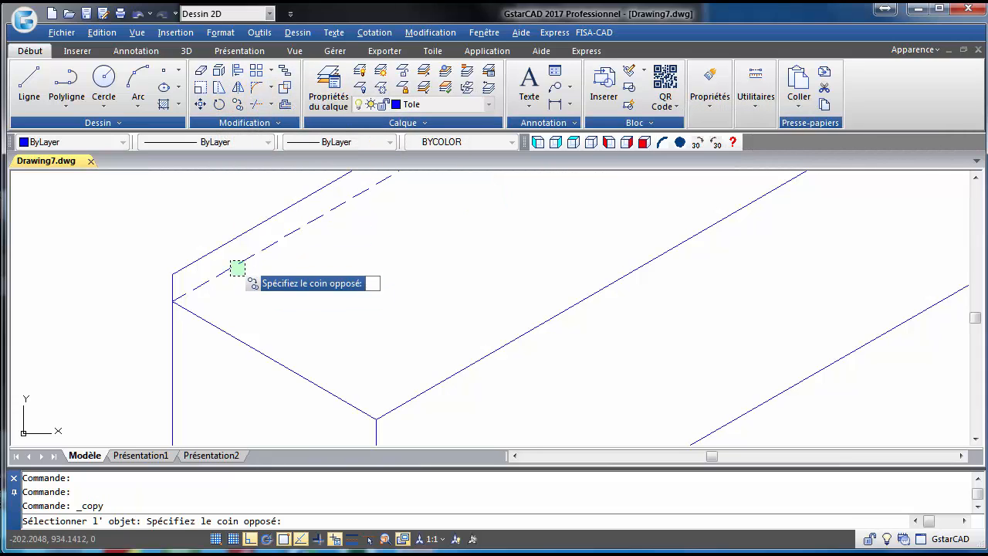
click(228, 260)
key(Return)
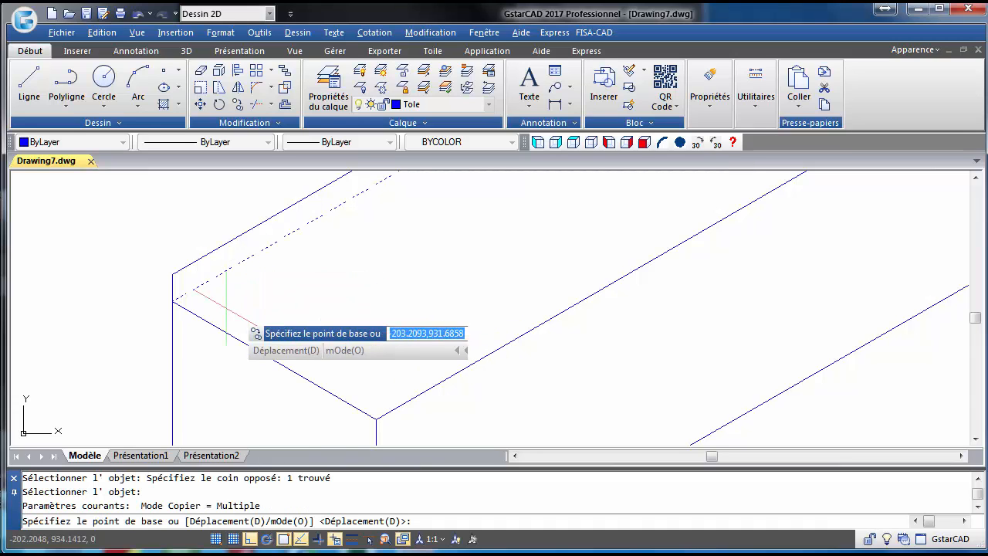
click(172, 286)
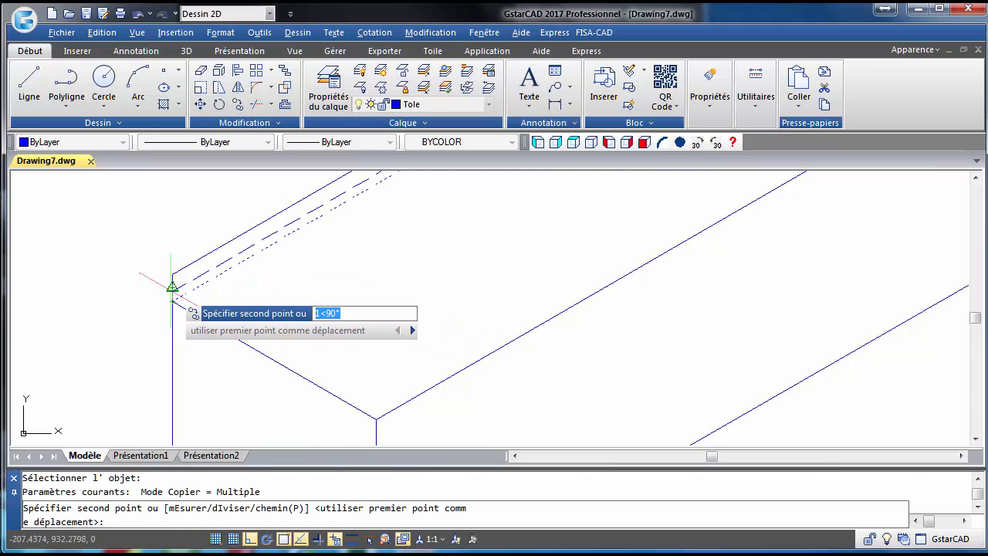
click(196, 282)
key(Escape)
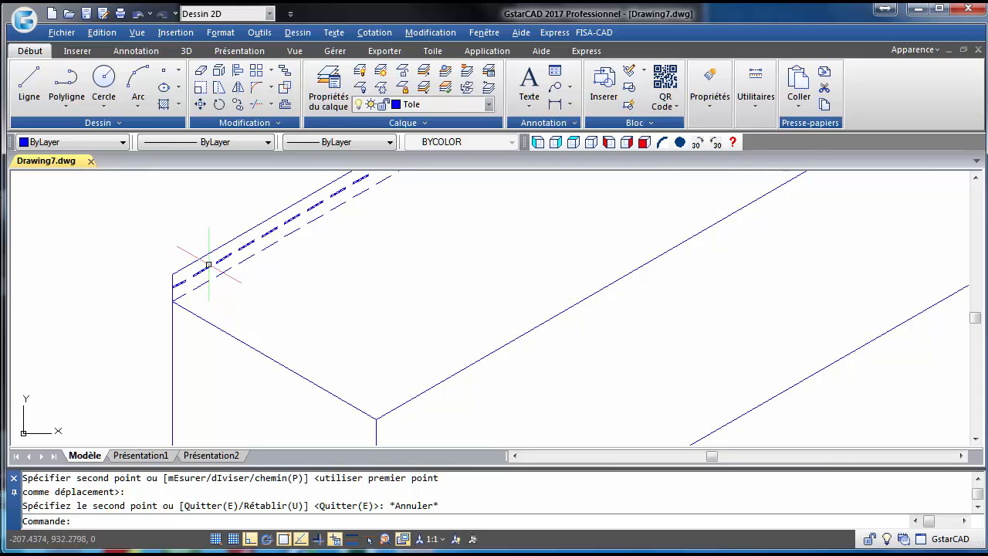
Give the copied line at the middle of the lip the CENTER linetype and a cyan colour.
click(208, 264)
click(164, 141)
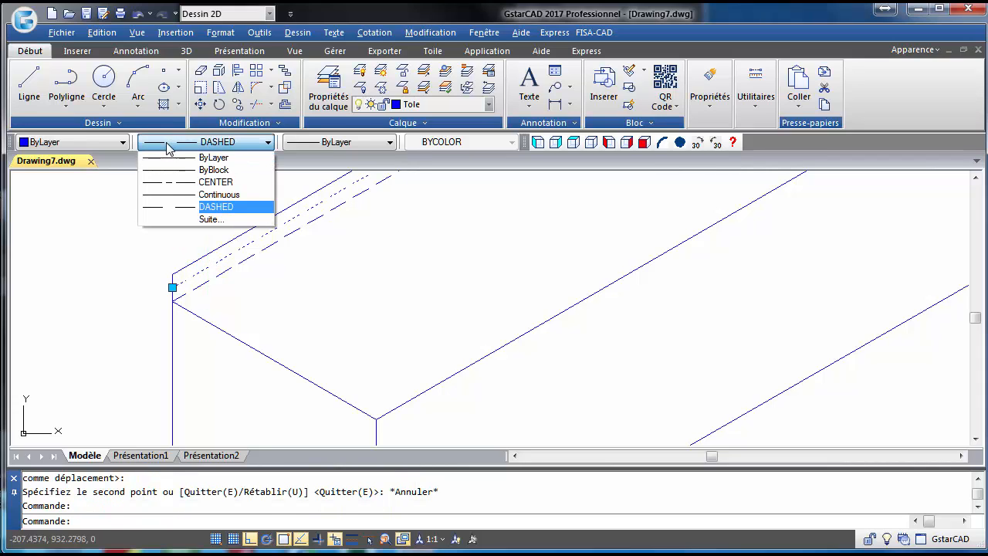
click(182, 188)
key(Escape)
key(Escape)
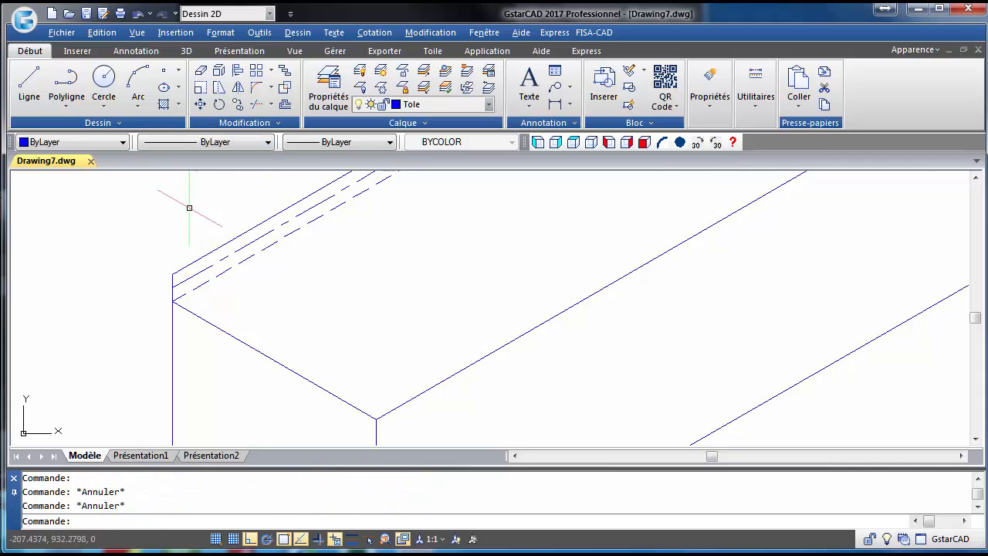
click(114, 145)
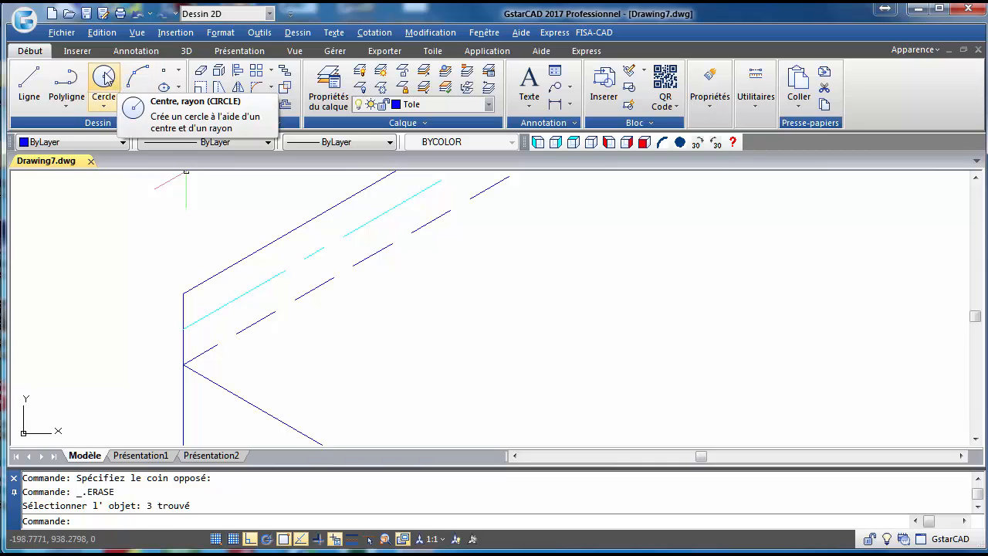
Draw a circle with a diameter of 0.5 in the empty area beside the lip's near end.
click(104, 77)
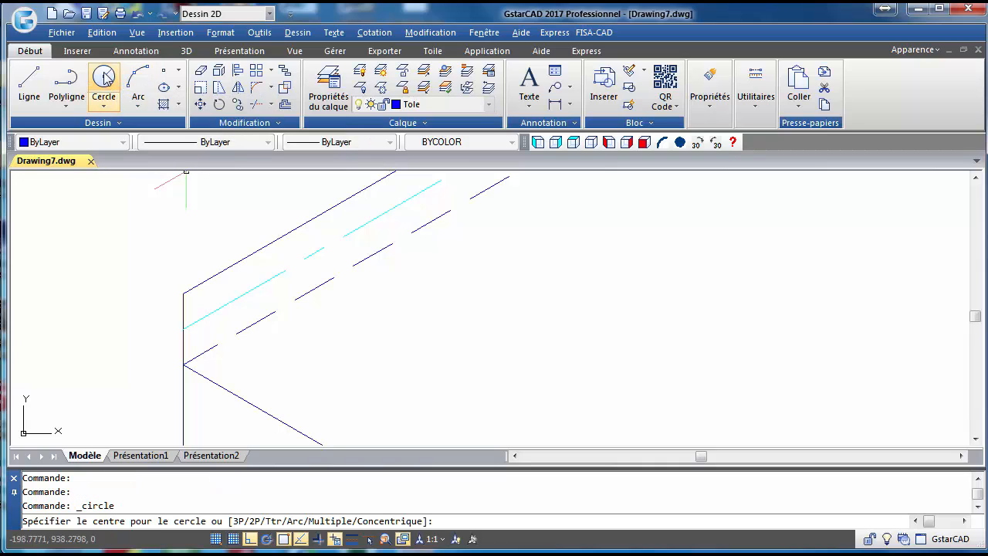
click(162, 239)
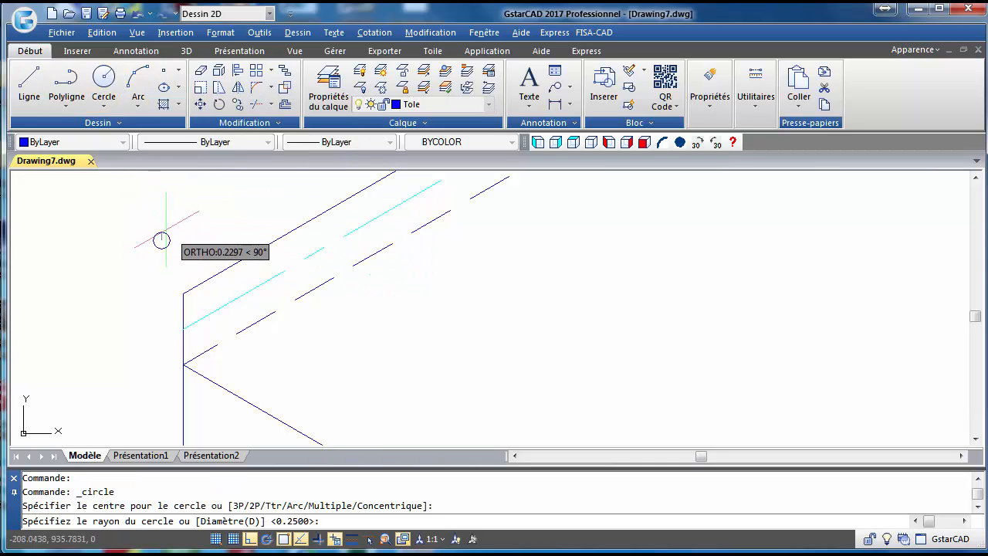
scroll(162, 241, up, 2)
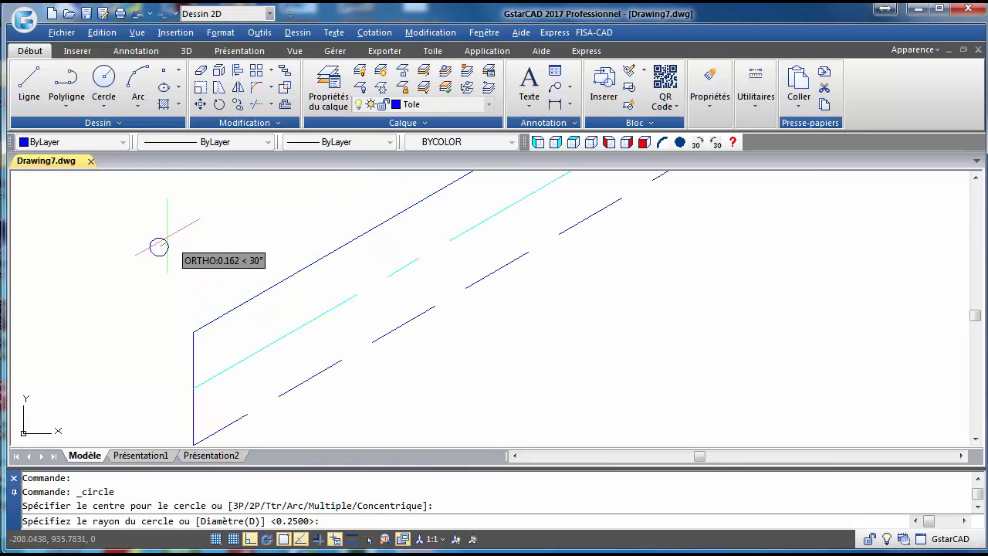
text(d)
key(Return)
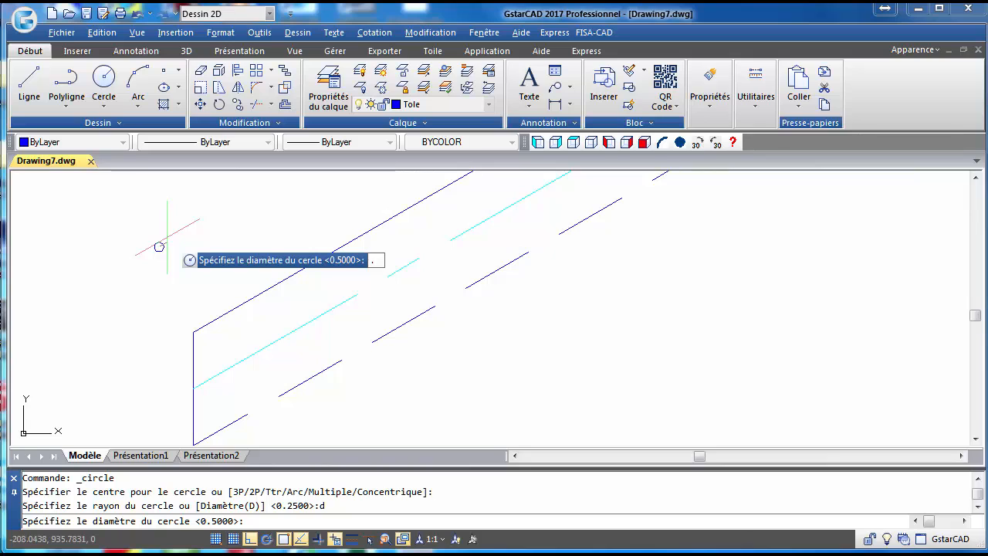
text(.5)
key(Return)
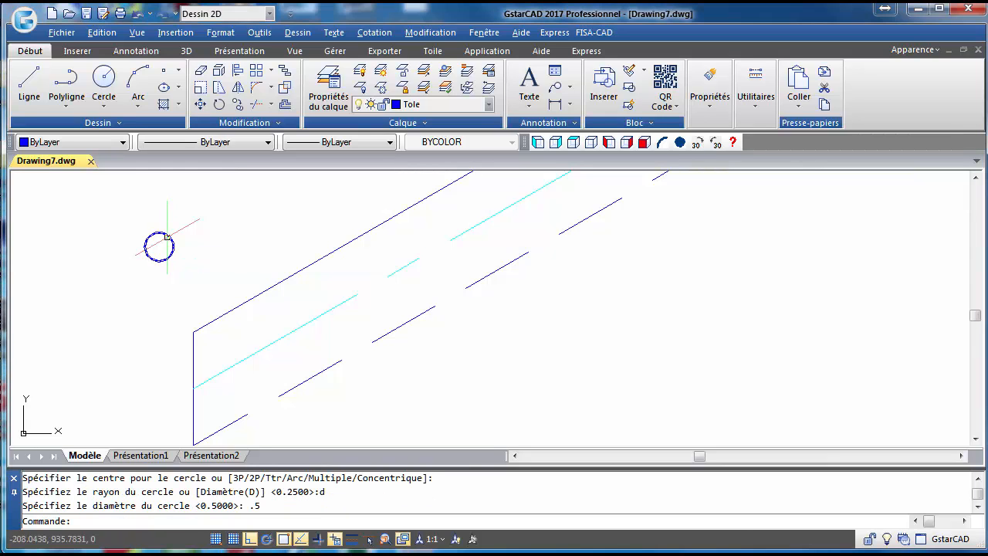
Move the small circle by its centre onto the near endpoint of the cyan centre line.
click(200, 104)
click(197, 213)
click(139, 263)
key(Return)
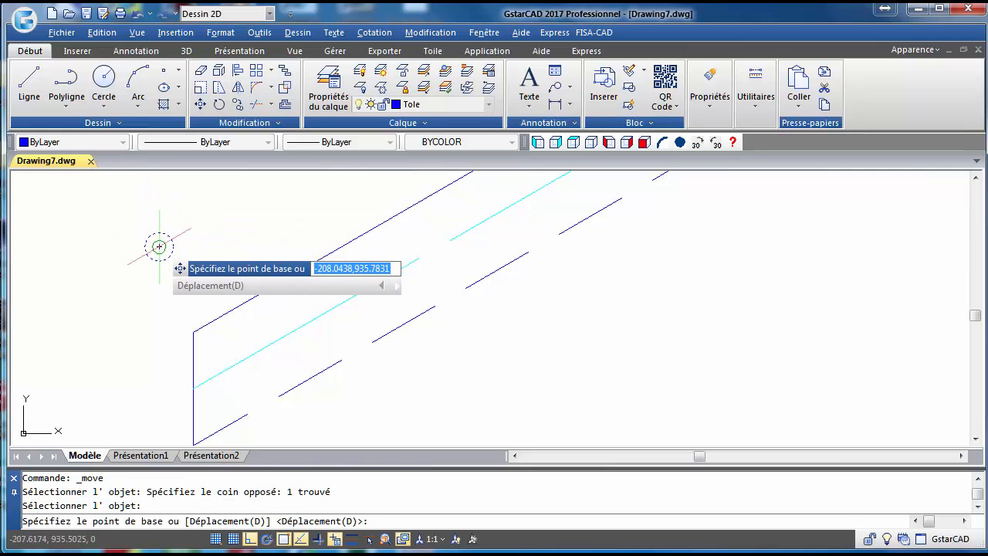
click(159, 247)
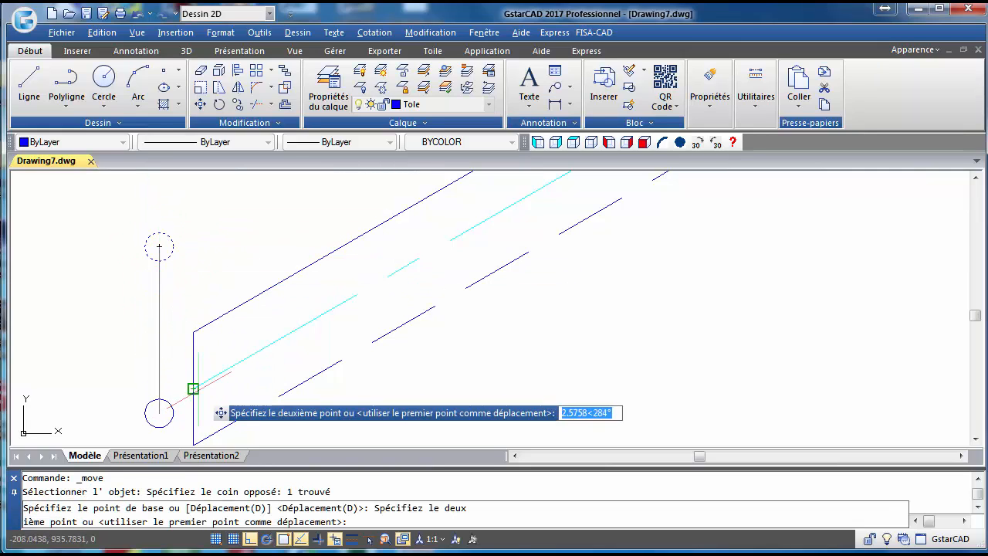
click(193, 389)
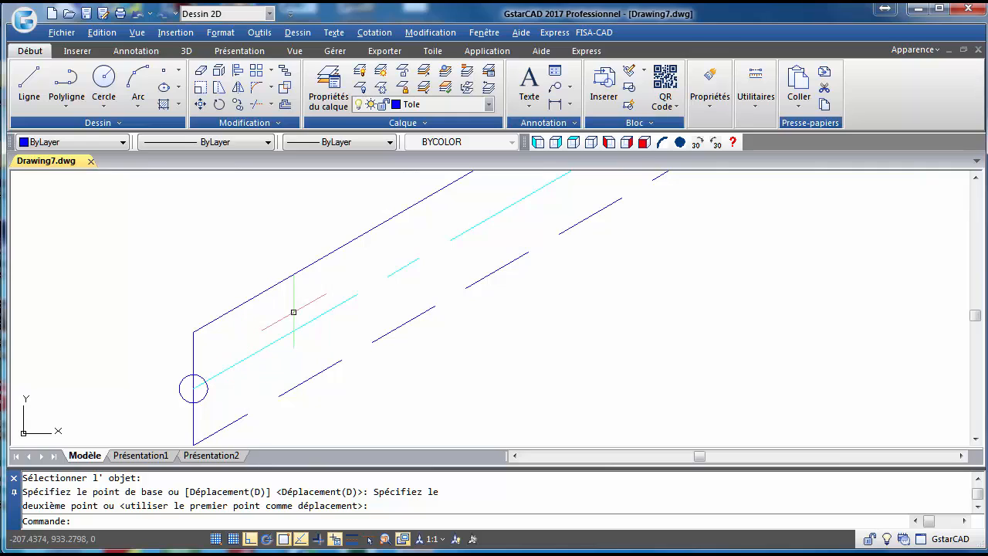
Turn grid snap off and move the circle 10 along the centre line from the lip's near end.
key(F9)
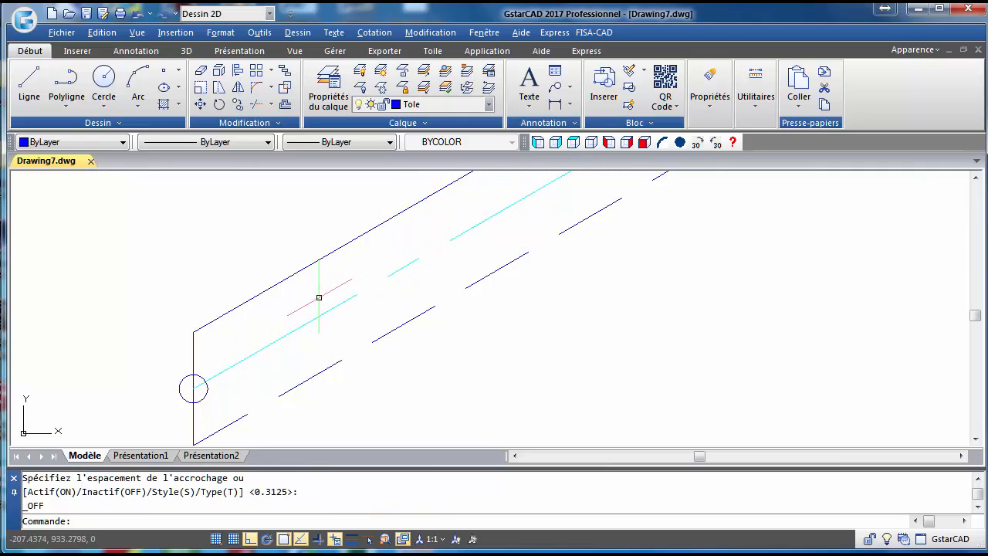
middle_drag(319, 298, 249, 280)
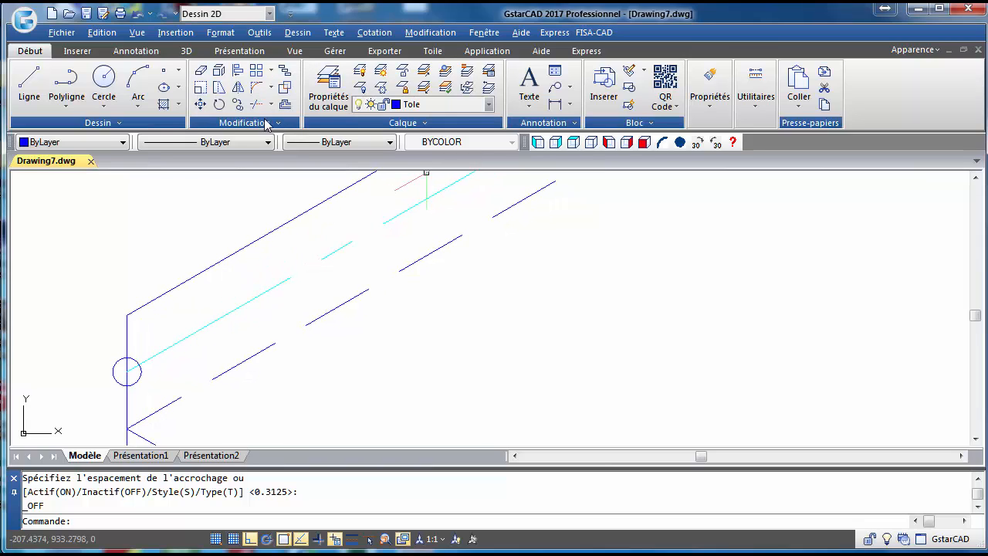
click(200, 104)
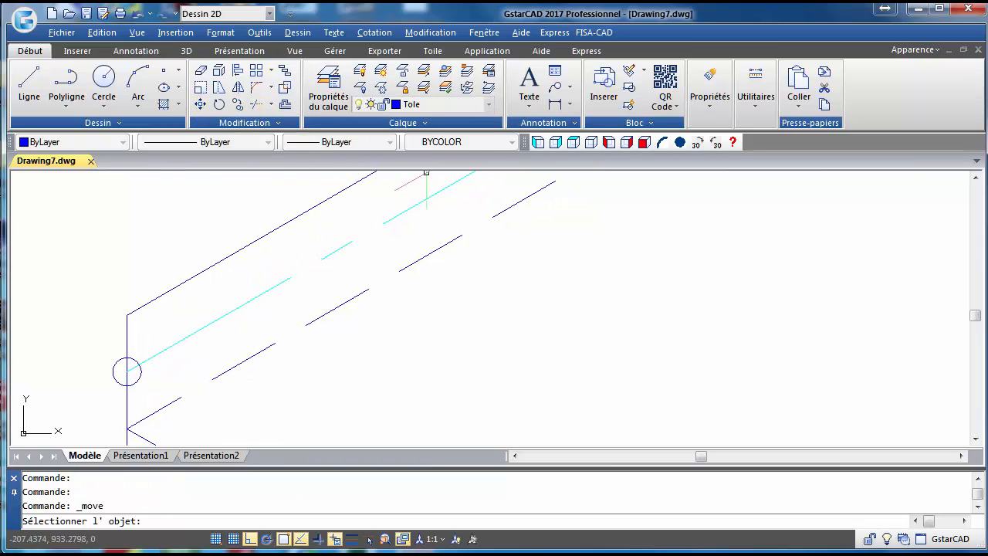
click(64, 327)
click(157, 412)
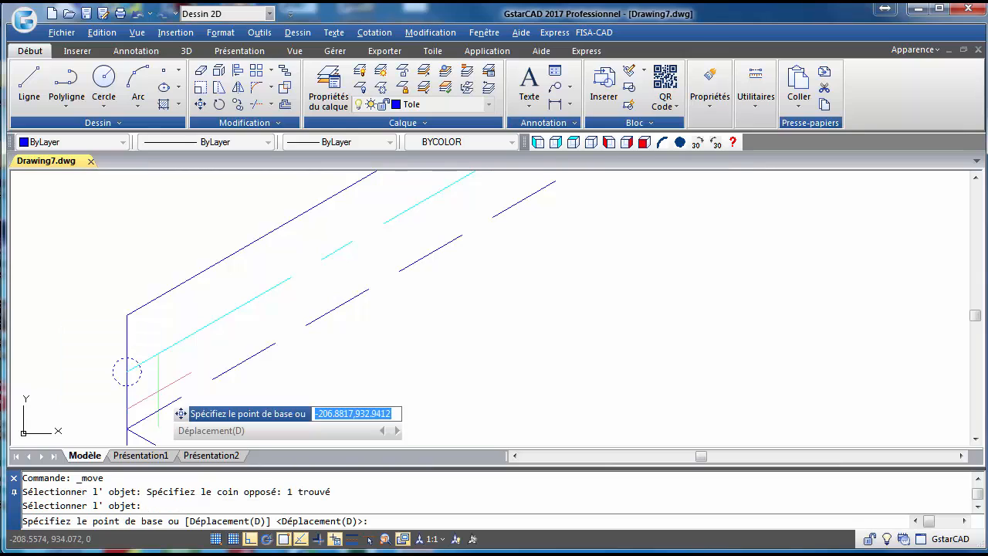
click(127, 371)
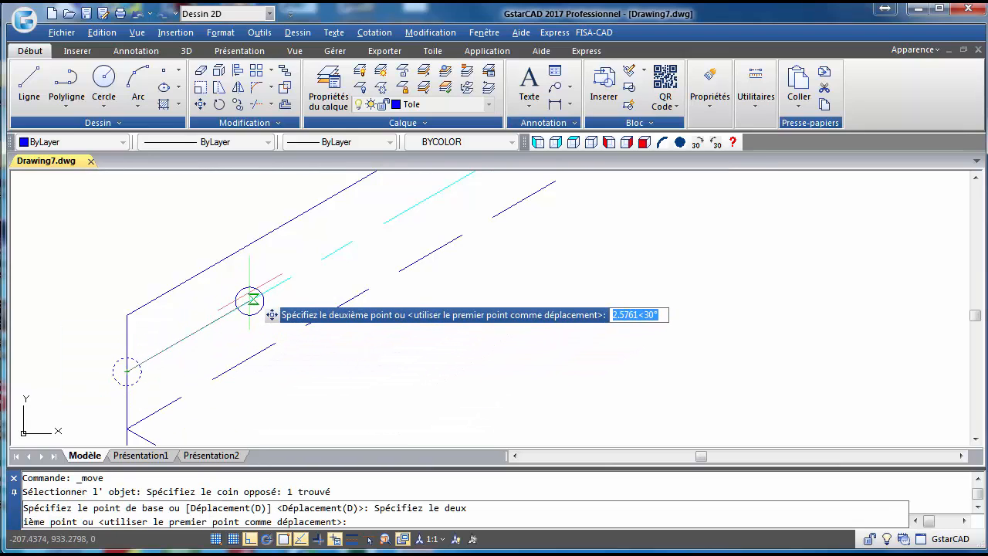
text(1)
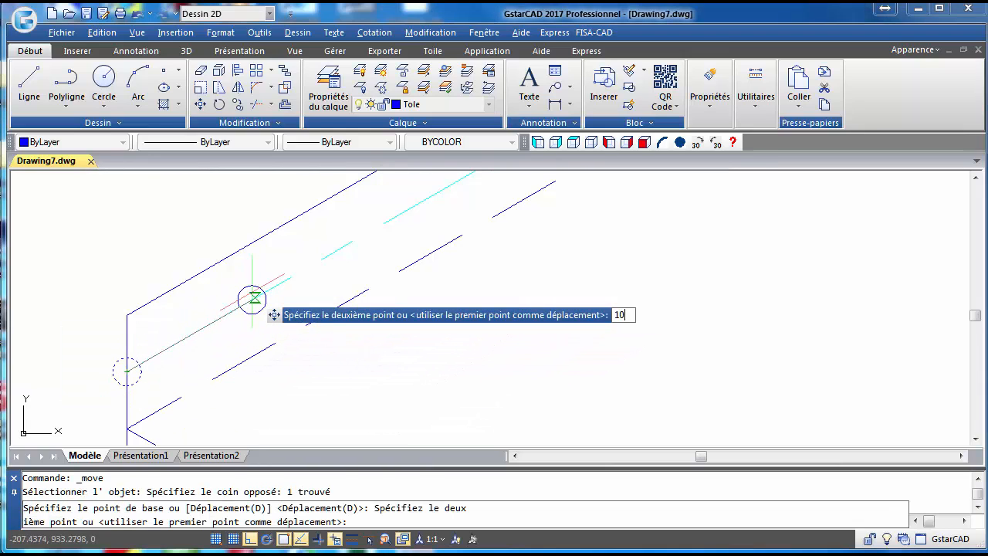
text(0)
key(Return)
scroll(287, 267, down, 2)
middle_drag(231, 311, 10, 409)
scroll(109, 346, up, 1)
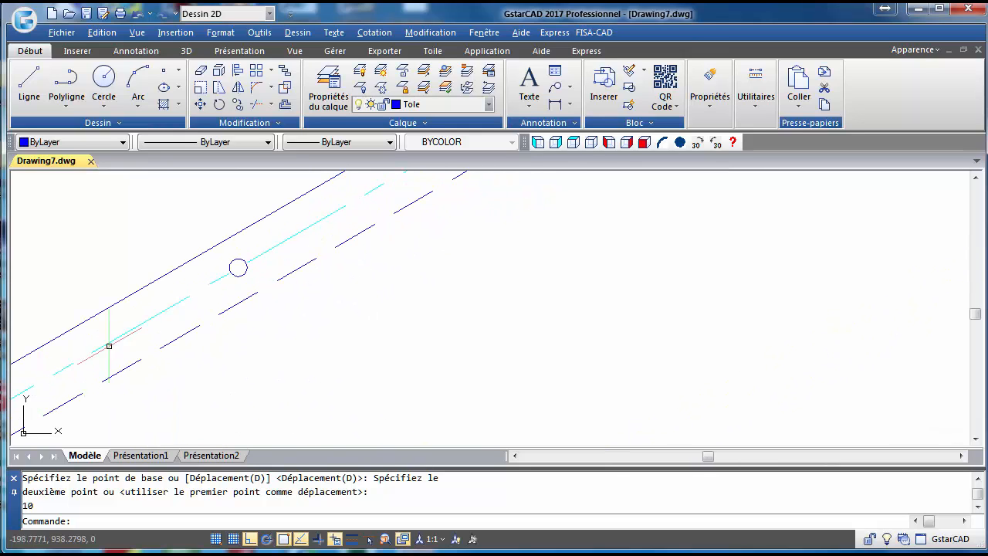
Copy the small circle along the cyan centre line to distances of 40 and 80 from the original.
click(221, 110)
click(209, 229)
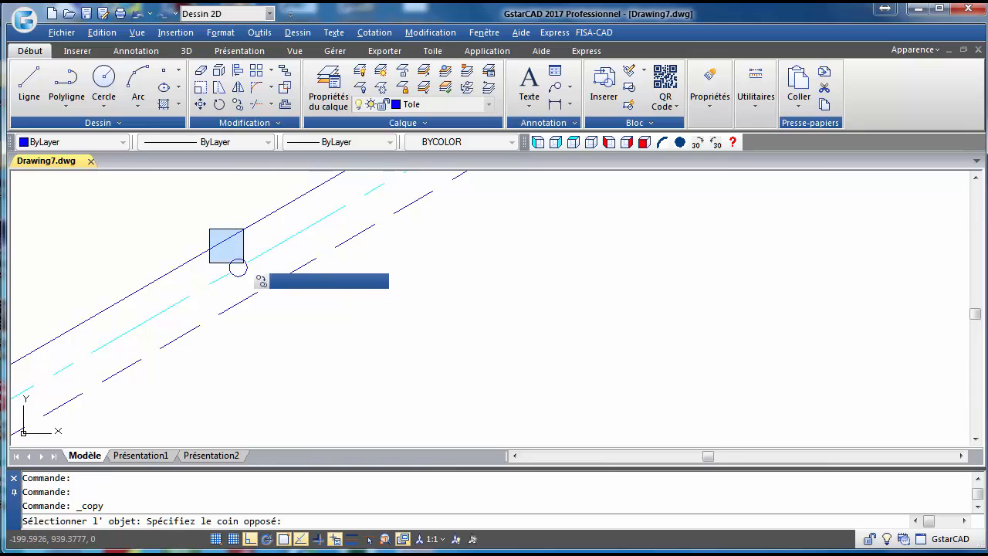
click(238, 267)
key(Return)
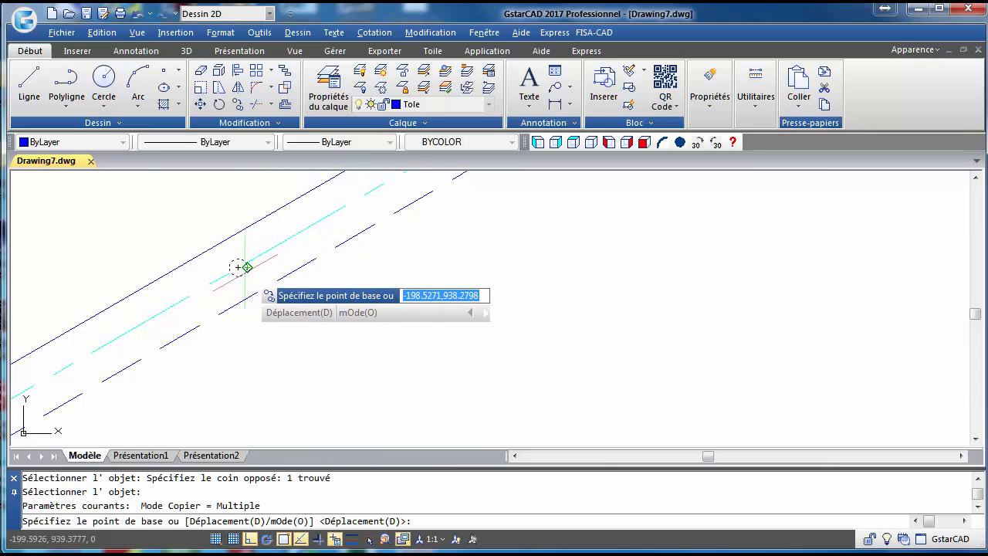
click(246, 267)
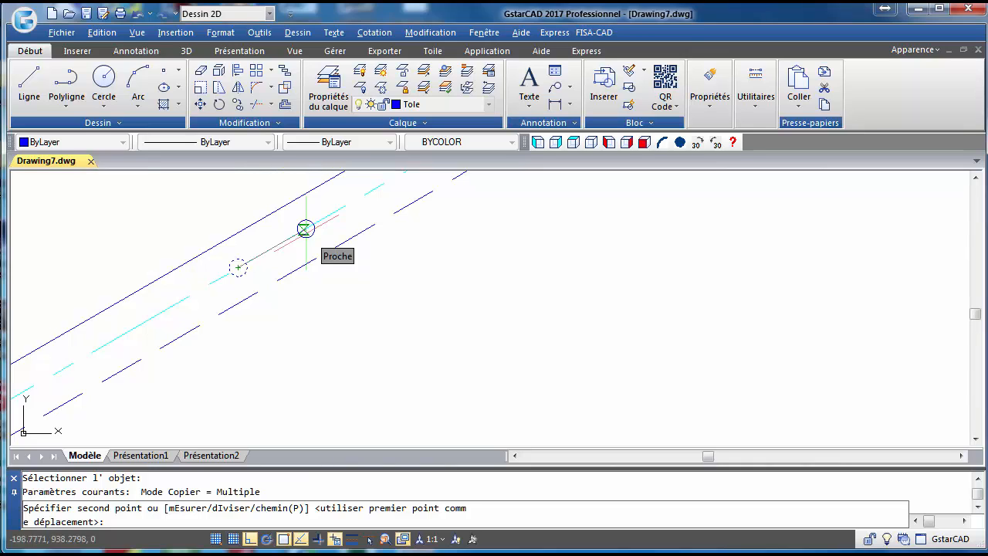
text(40)
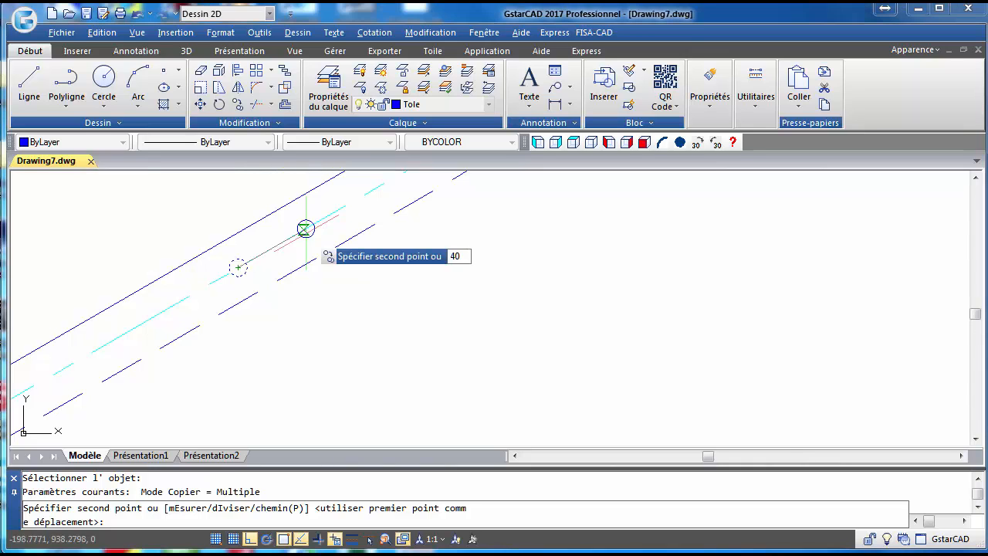
key(Return)
text(80)
key(Return)
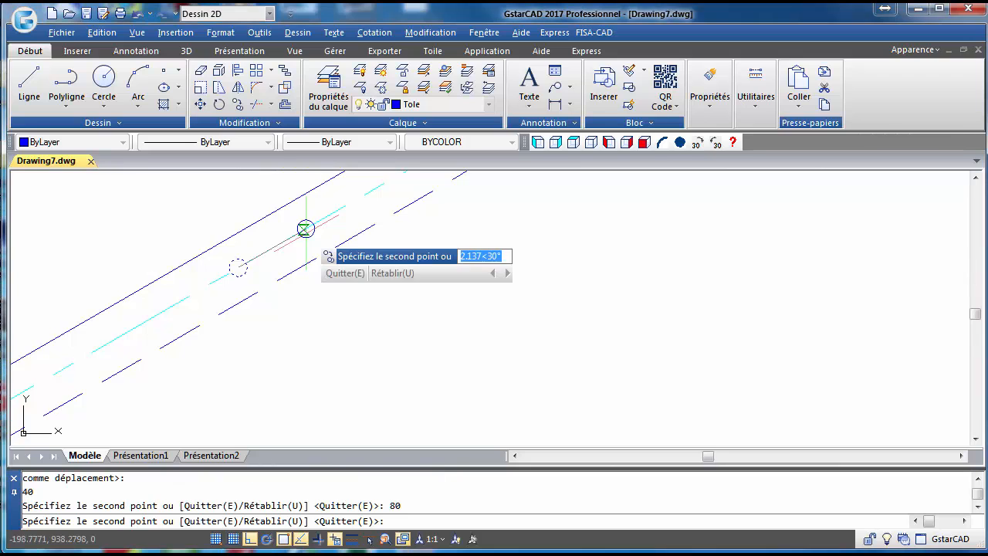
scroll(307, 232, down, 3)
middle_drag(298, 264, 236, 363)
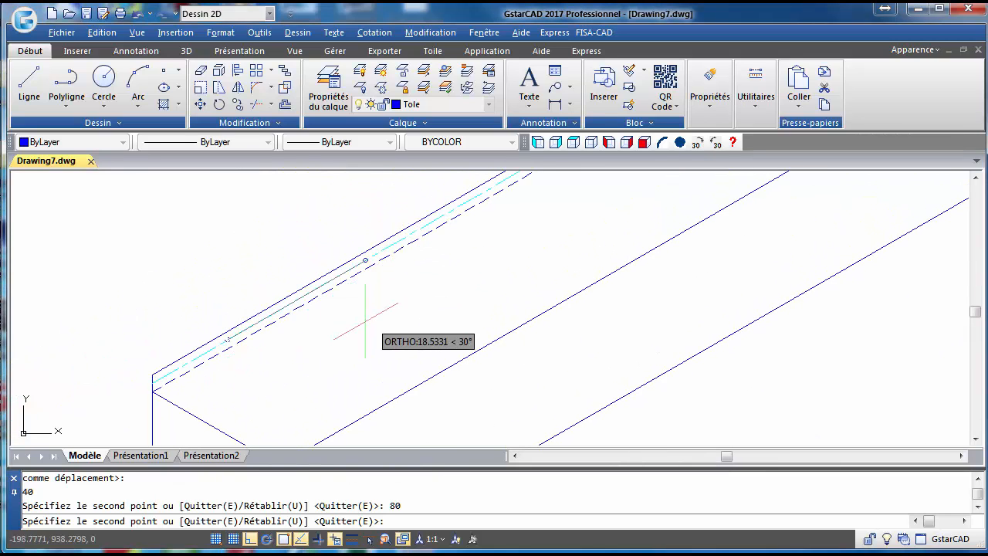
scroll(315, 347, down, 2)
middle_drag(489, 322, 353, 391)
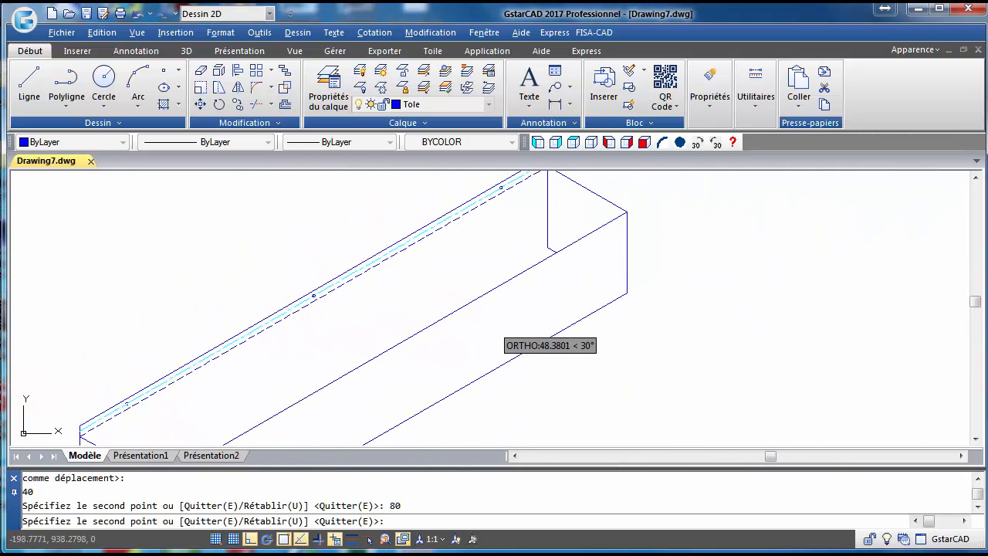
With grid snap off, draw a closed 10 by 5 parallelogram in the left isometric plane, in the empty area beside the part's near end.
scroll(353, 326, up, 2)
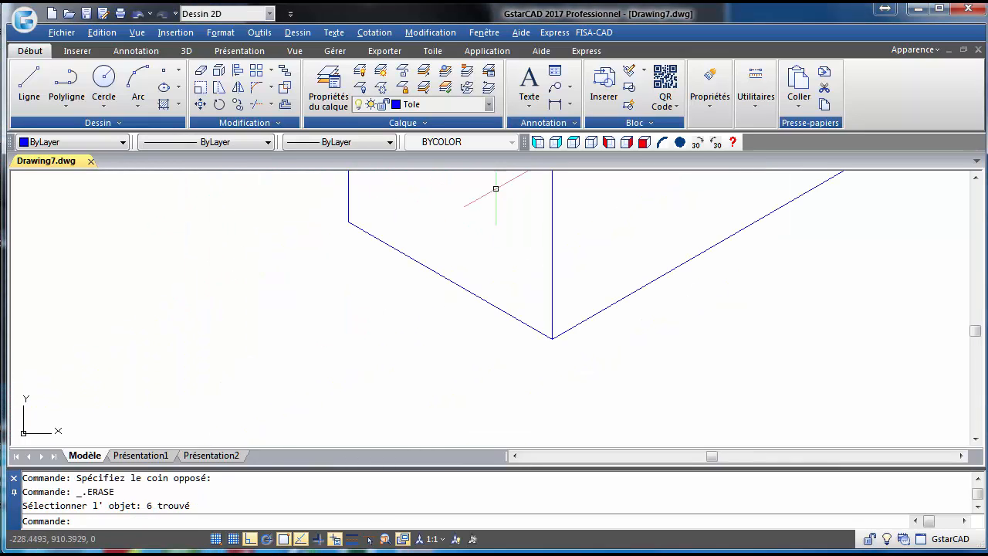
key(F9)
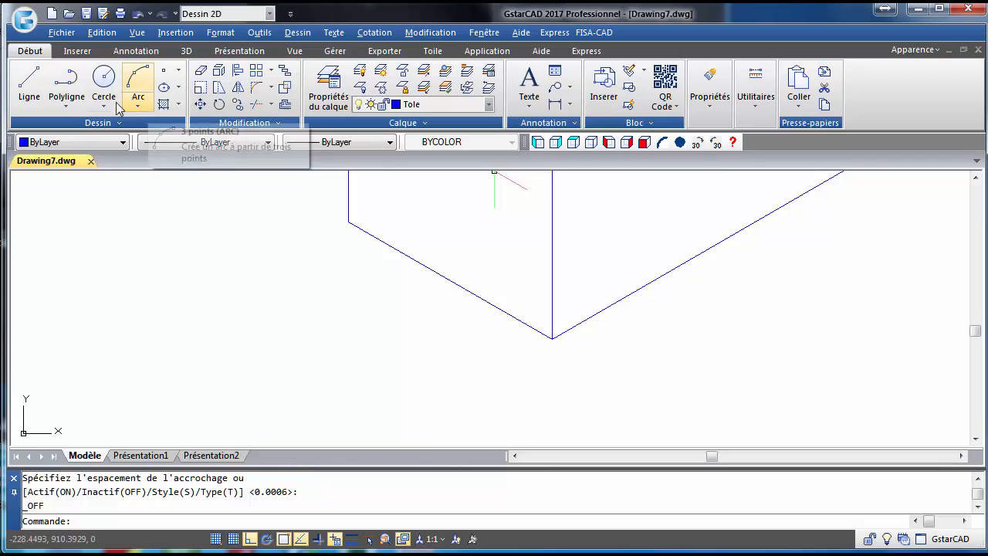
click(28, 83)
click(155, 250)
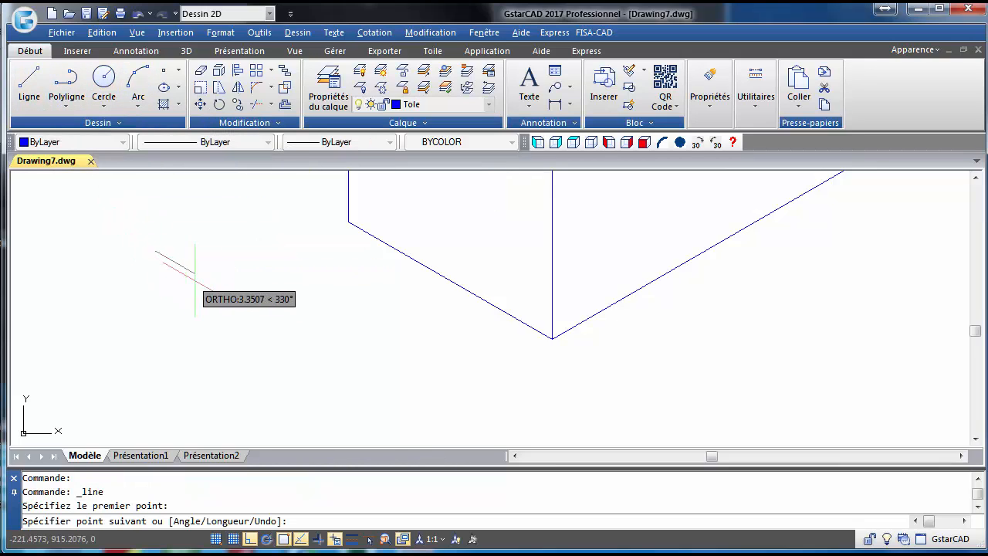
text(10)
key(Return)
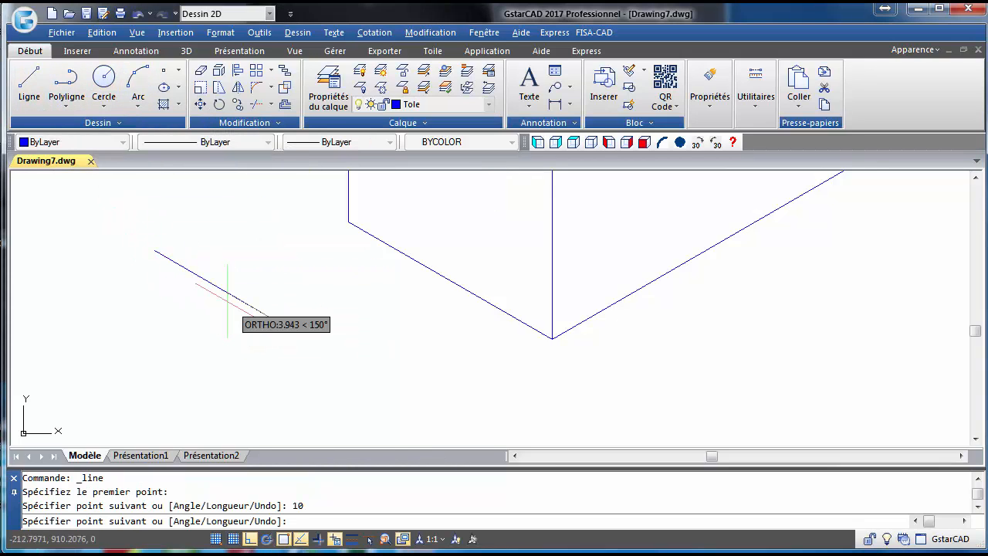
text(5)
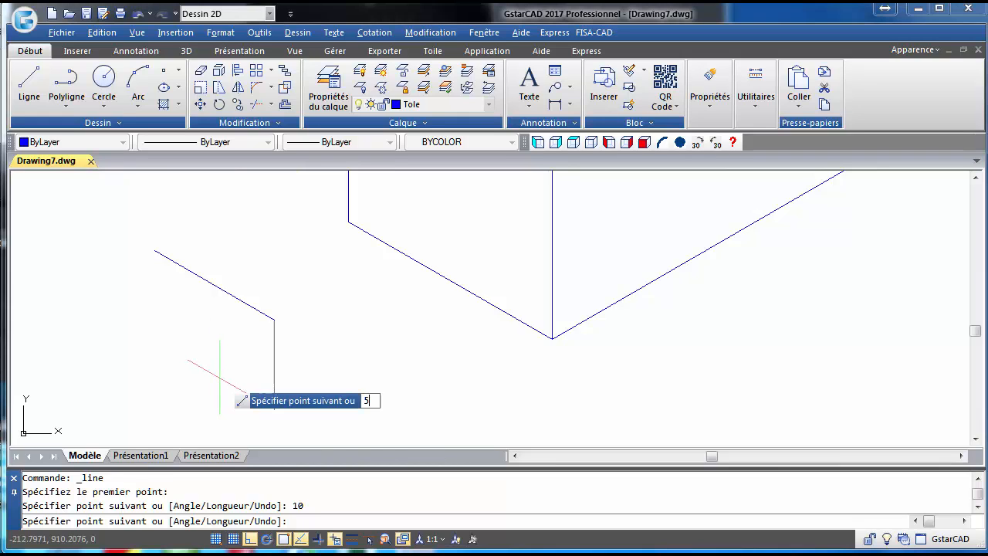
key(Return)
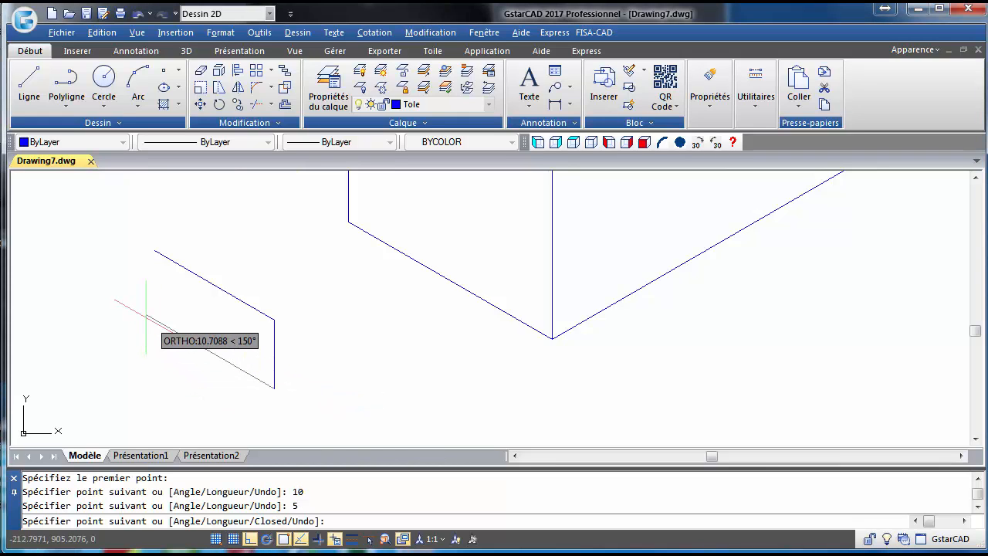
text(10)
key(Return)
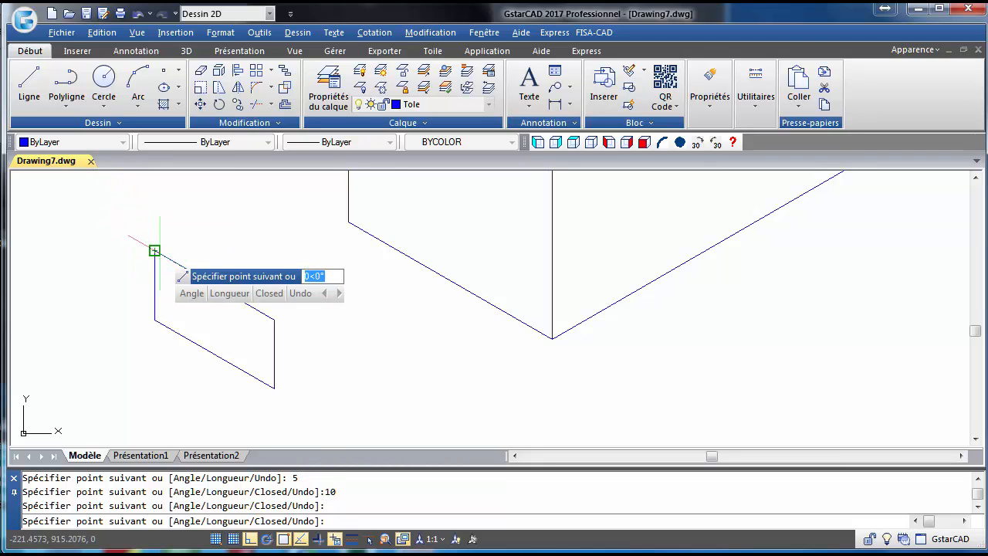
right_click(155, 251)
click(188, 262)
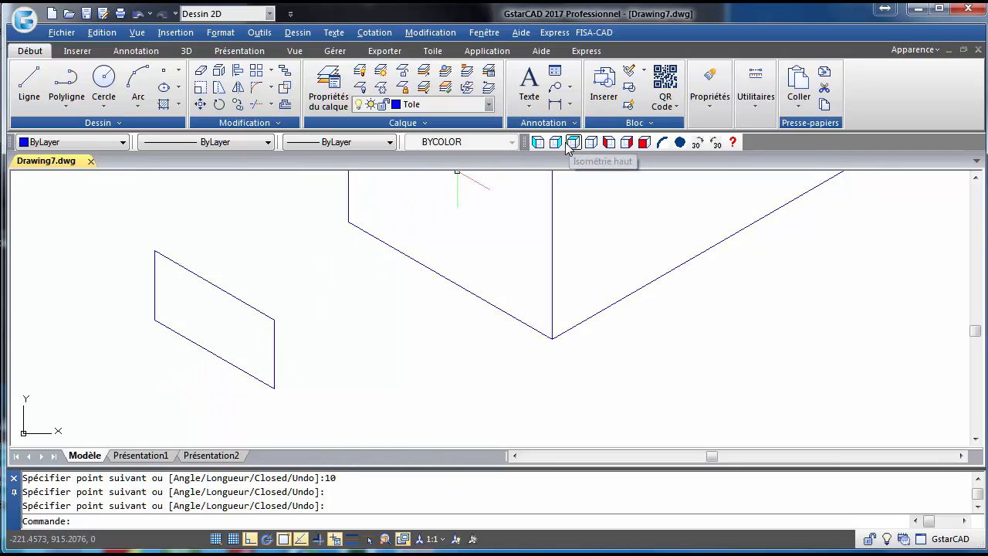
Switch to the right isometric plane and draw a line 5 long at 210° from the parallelogram's lower-right corner.
click(556, 142)
click(28, 81)
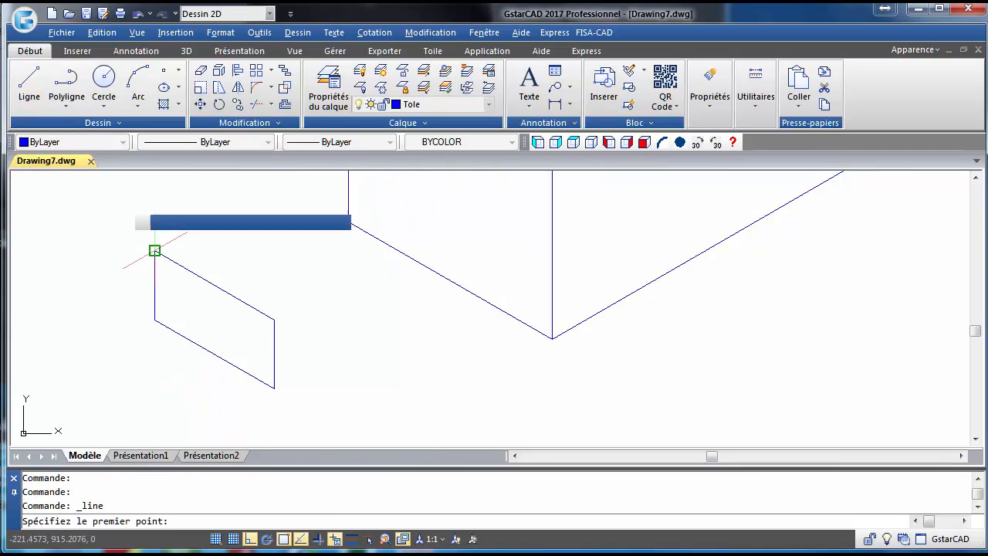
click(274, 388)
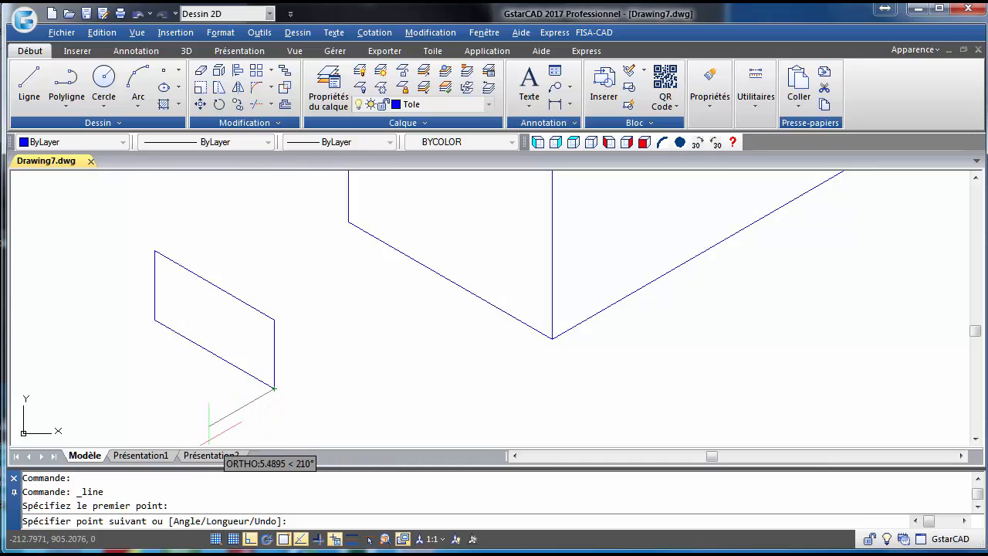
text(5)
key(Return)
key(Return)
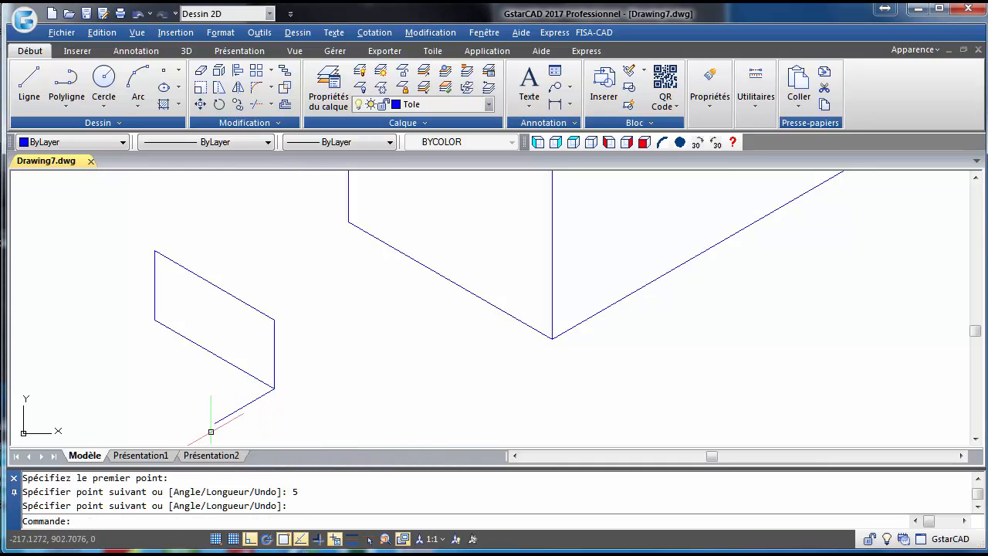
Draw a second line 5 long at 210° from the parallelogram's lower-left corner.
right_click(143, 392)
click(179, 405)
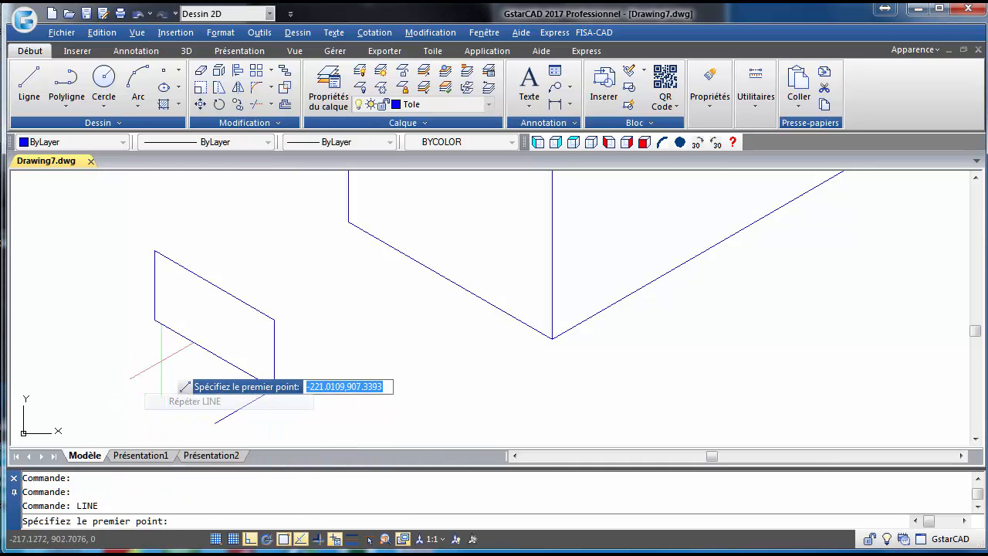
click(155, 319)
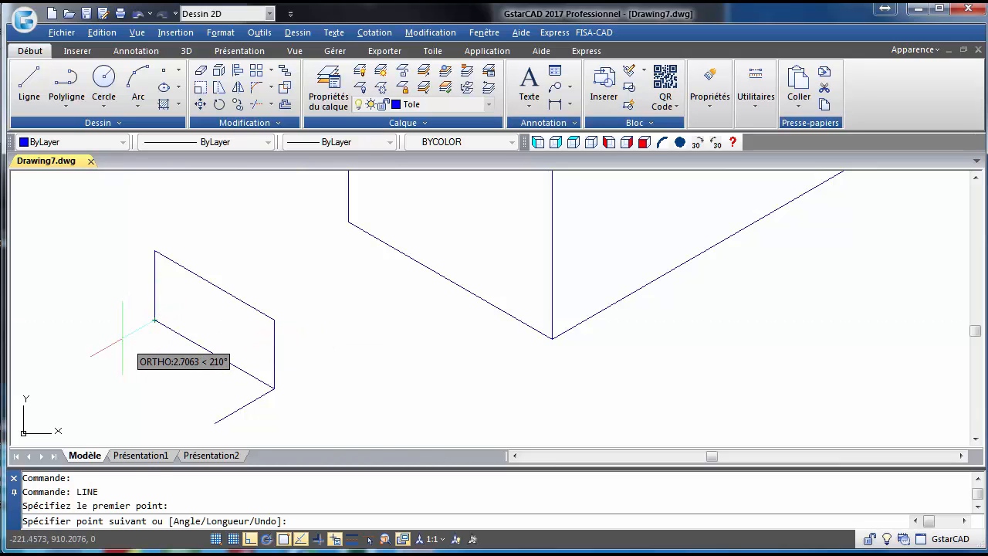
text(5)
key(Return)
key(Return)
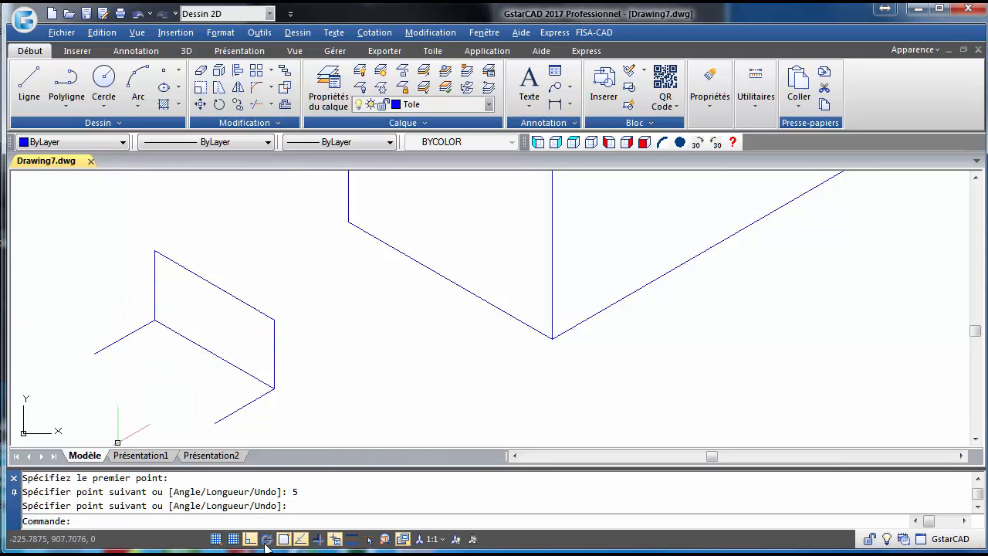
With ortho off, draw a line joining the free ends of the two 5-long lines to close the base.
text(l)
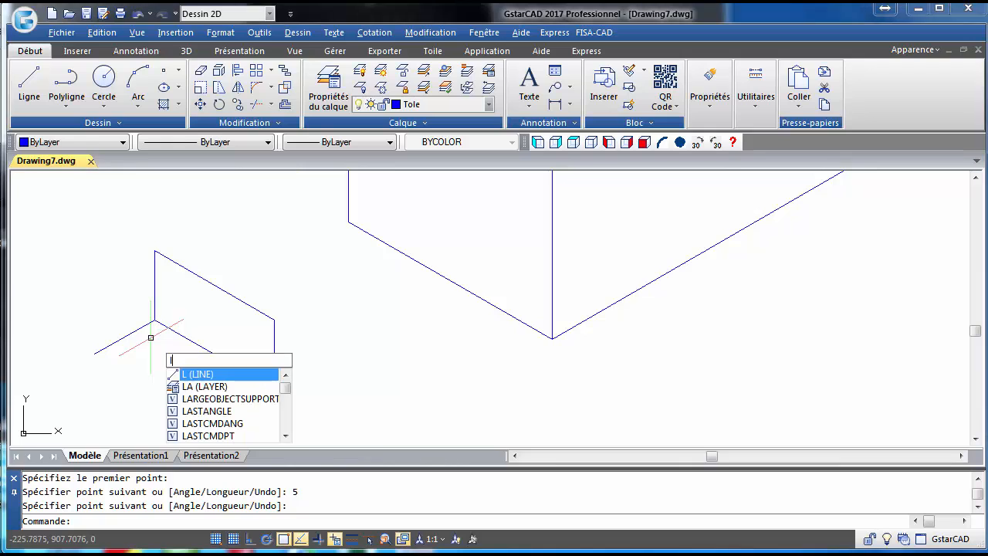
key(Return)
click(215, 423)
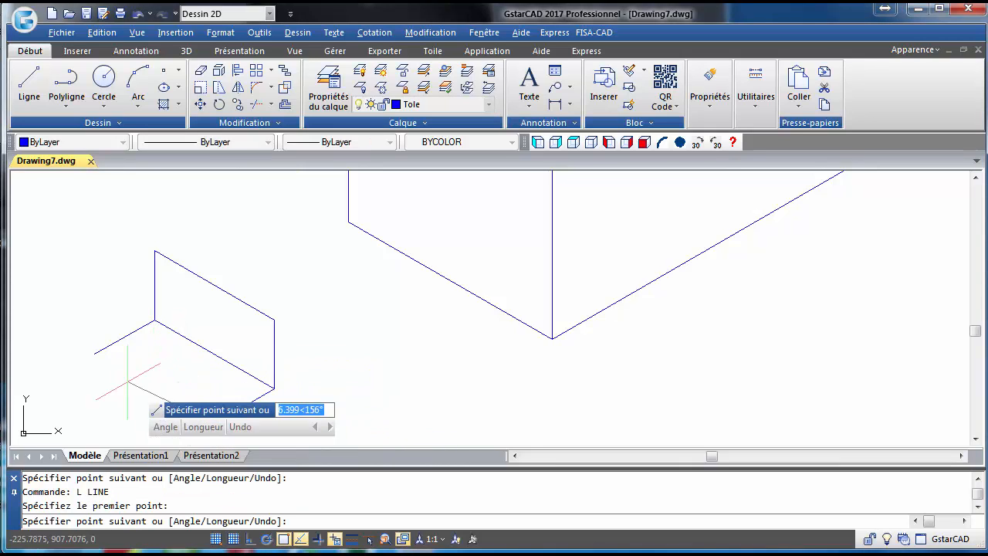
click(94, 354)
right_click(95, 354)
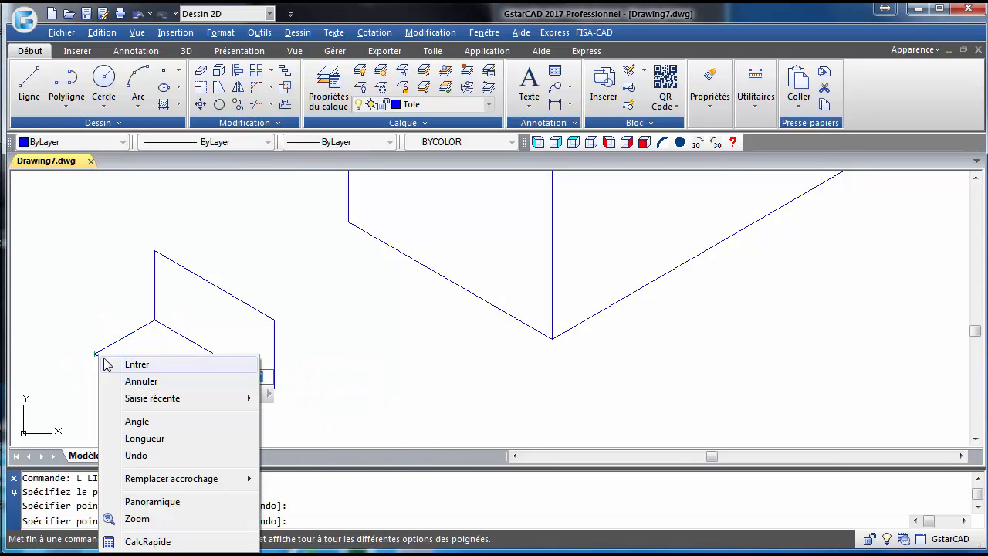
click(108, 363)
Draw a sloping line from the base's outer left corner to the upright parallelogram's top-left corner.
right_click(82, 309)
click(112, 319)
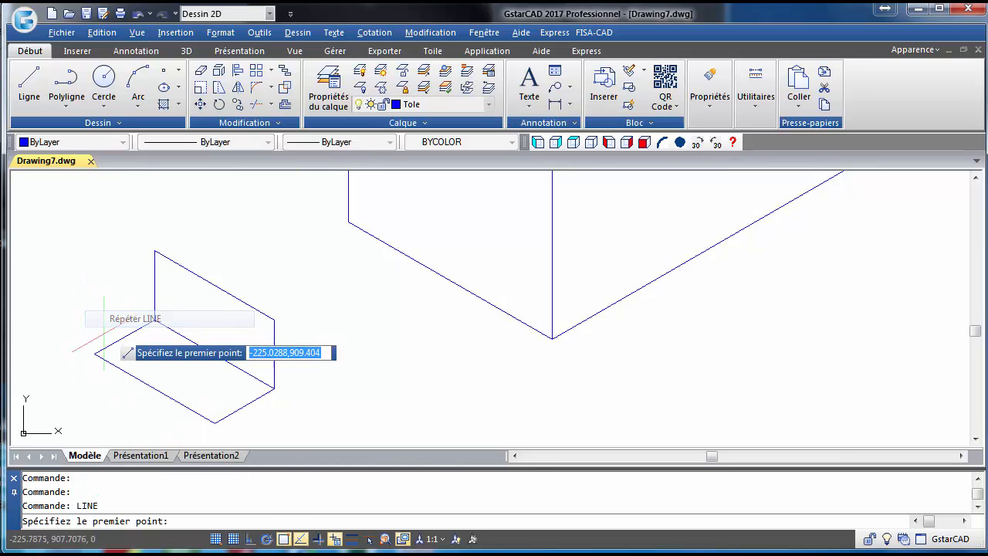
click(94, 354)
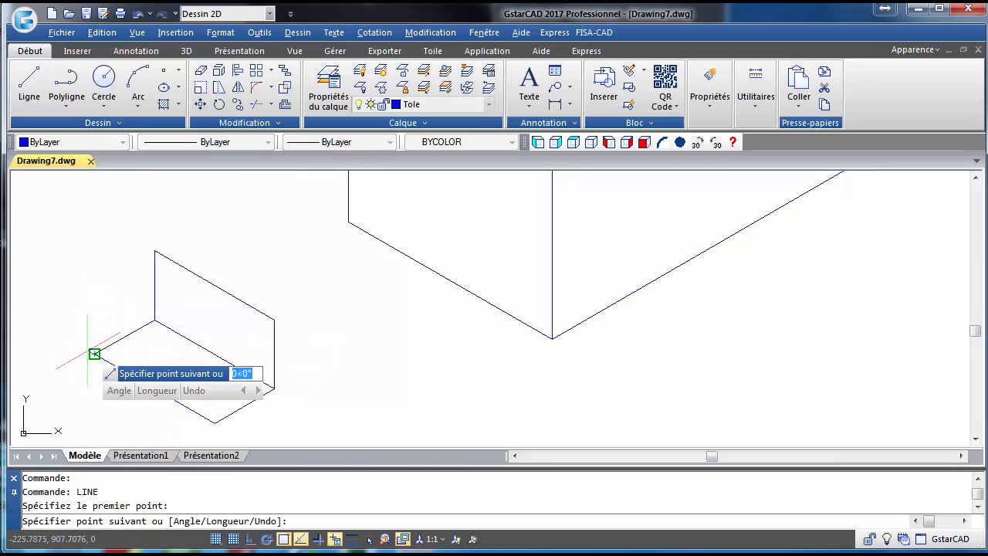
click(154, 252)
right_click(154, 252)
click(174, 258)
Draw the matching sloping line from the upright parallelogram's top-right corner to the base's outer front corner.
right_click(220, 255)
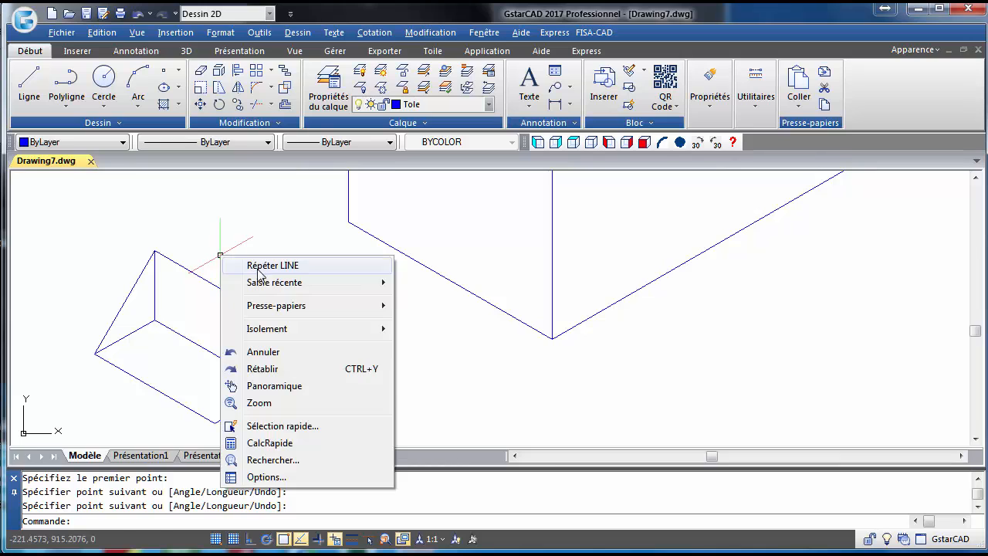
click(278, 262)
click(274, 319)
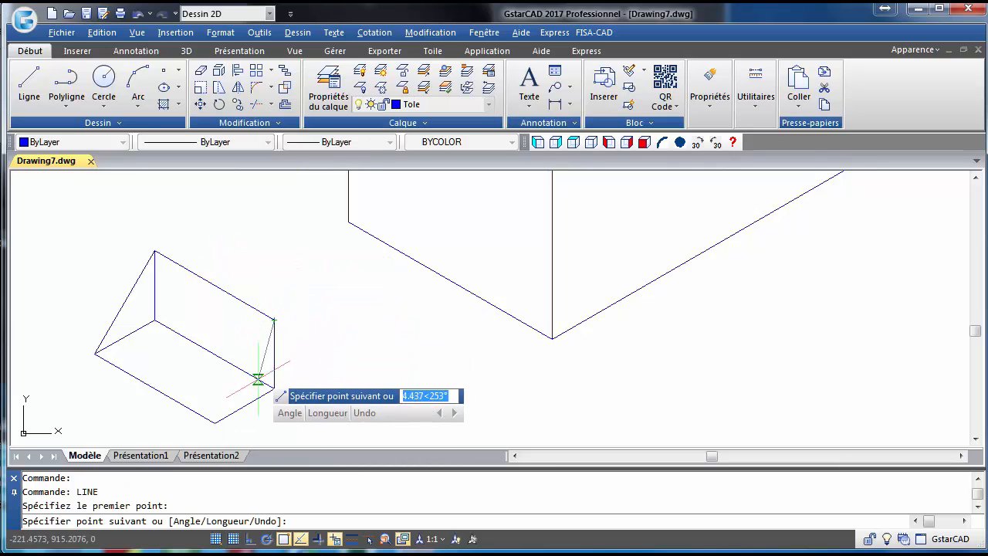
click(215, 423)
right_click(214, 423)
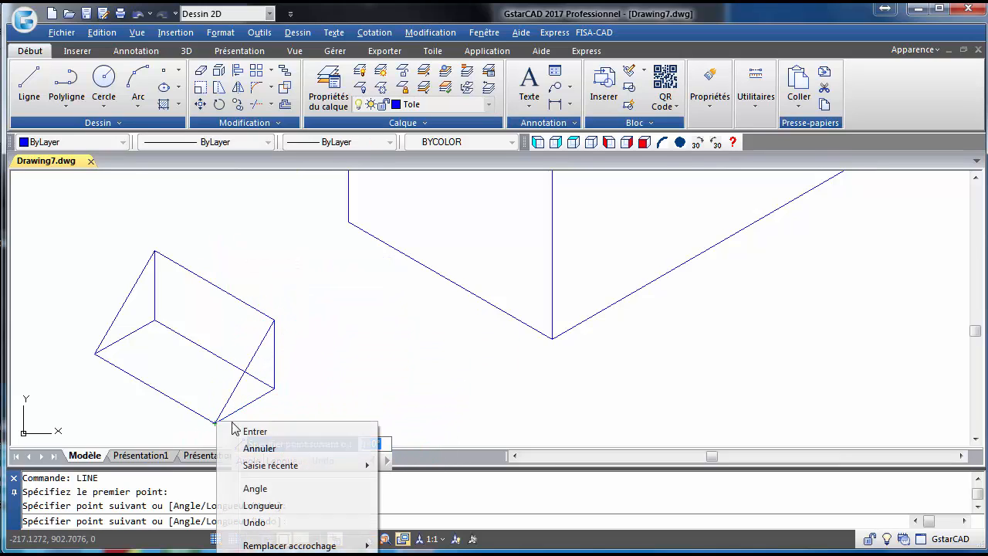
click(249, 431)
Move the whole wedge from the midpoint of its back lower edge to the midpoint of the part's near-end bottom edge.
scroll(265, 379, down, 2)
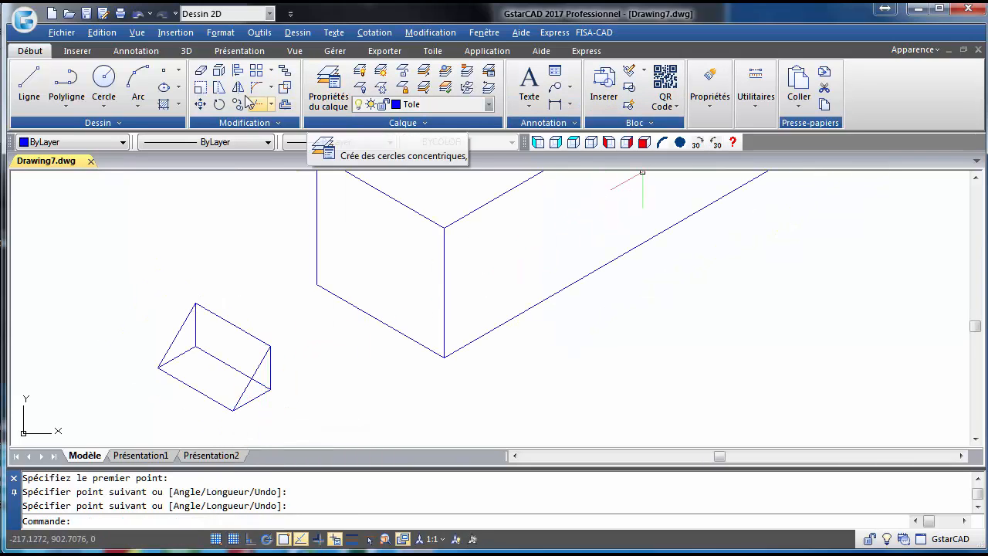
click(200, 103)
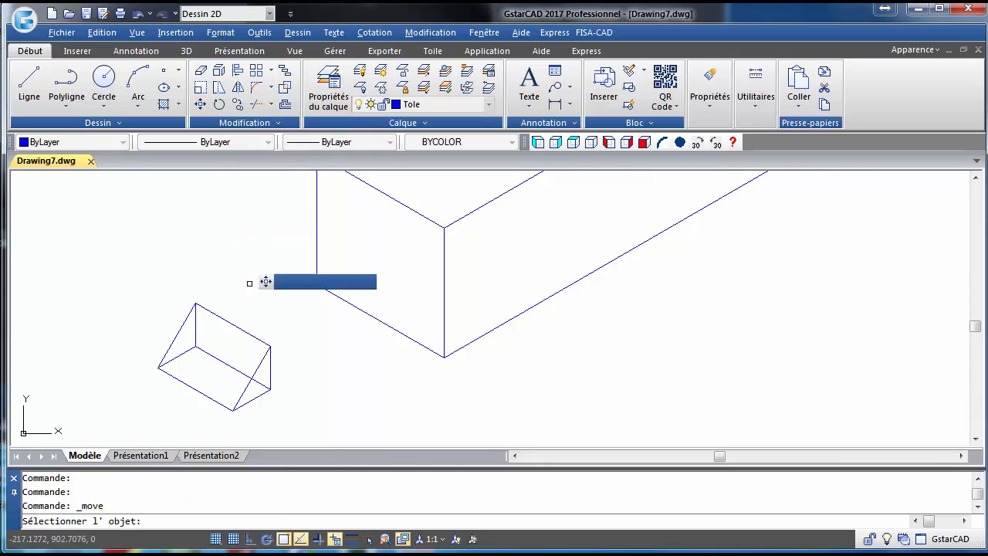
click(270, 413)
click(78, 252)
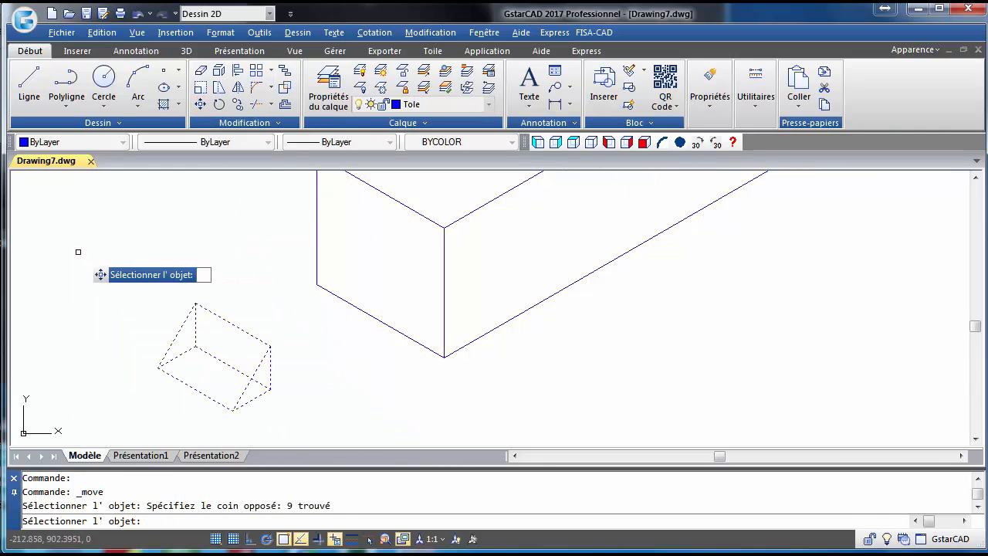
key(Return)
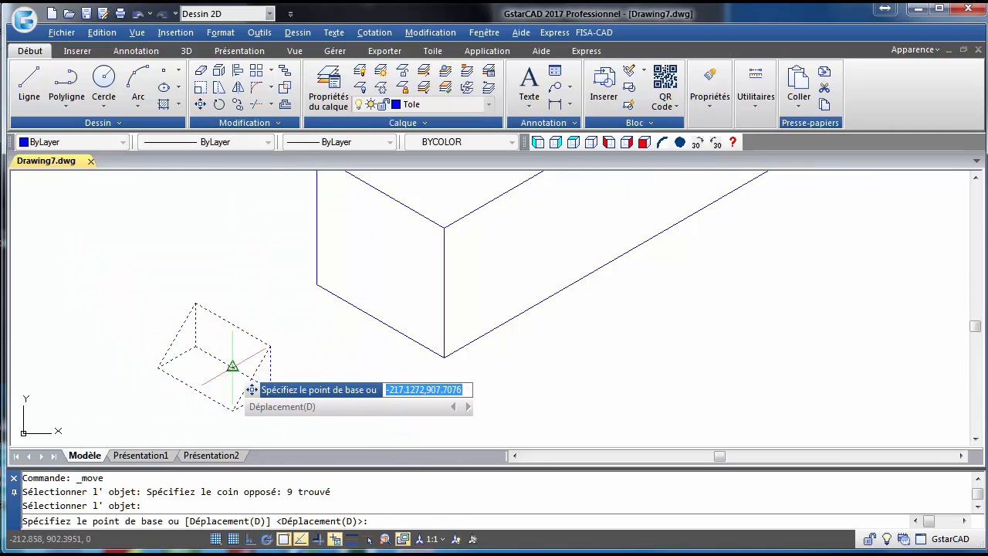
click(232, 366)
click(379, 319)
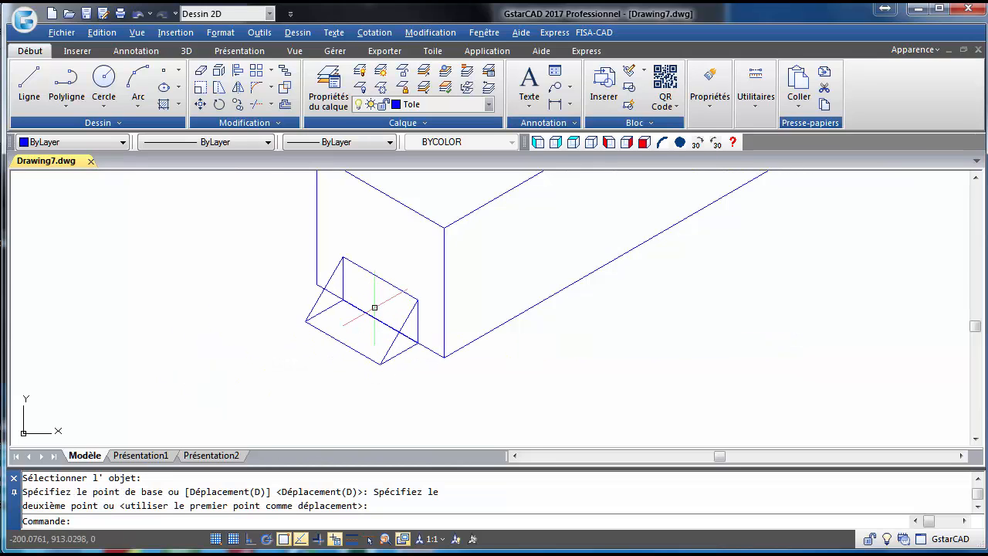
middle_drag(374, 307, 260, 315)
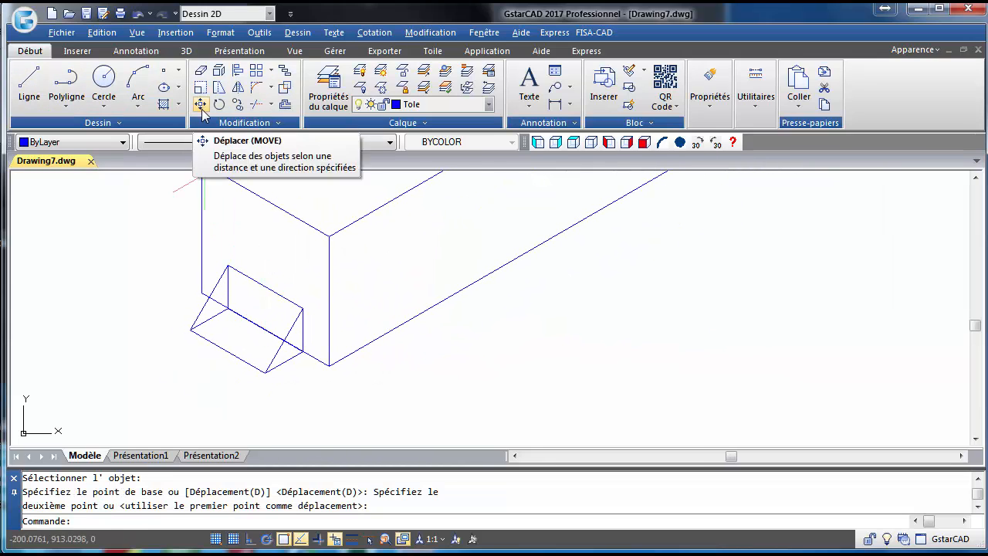
Move the whole wedge 7 straight up on the near end face, with ortho on.
click(202, 110)
click(174, 235)
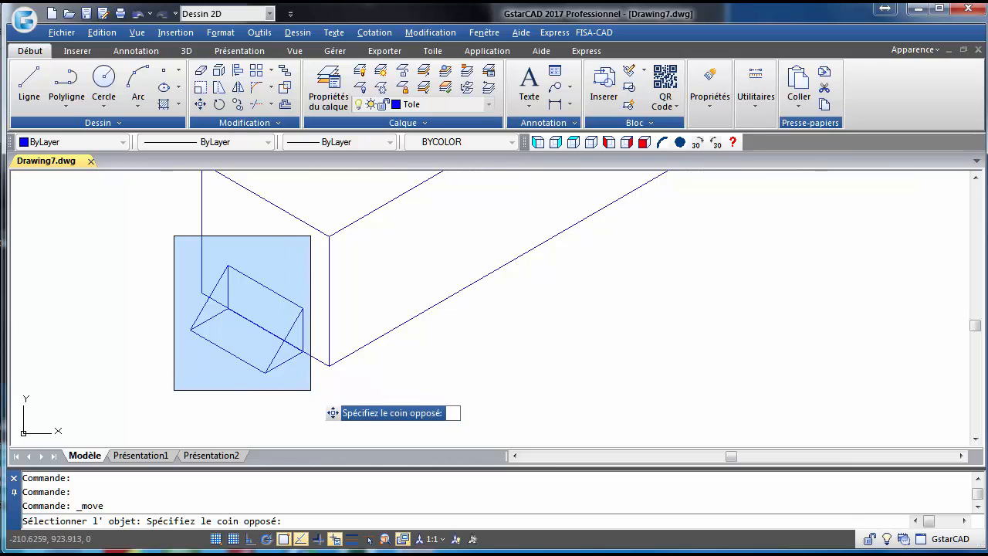
click(311, 390)
key(Return)
click(304, 400)
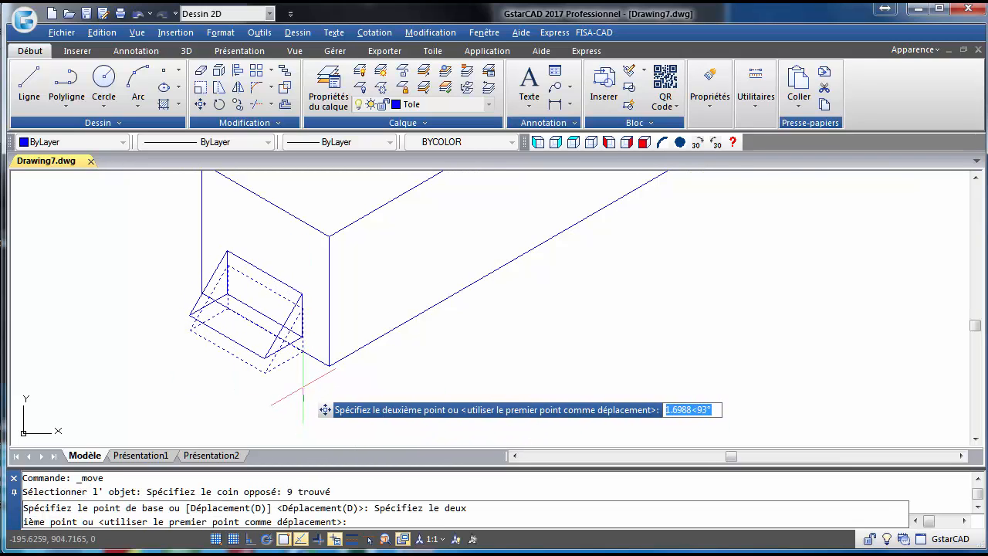
key(F8)
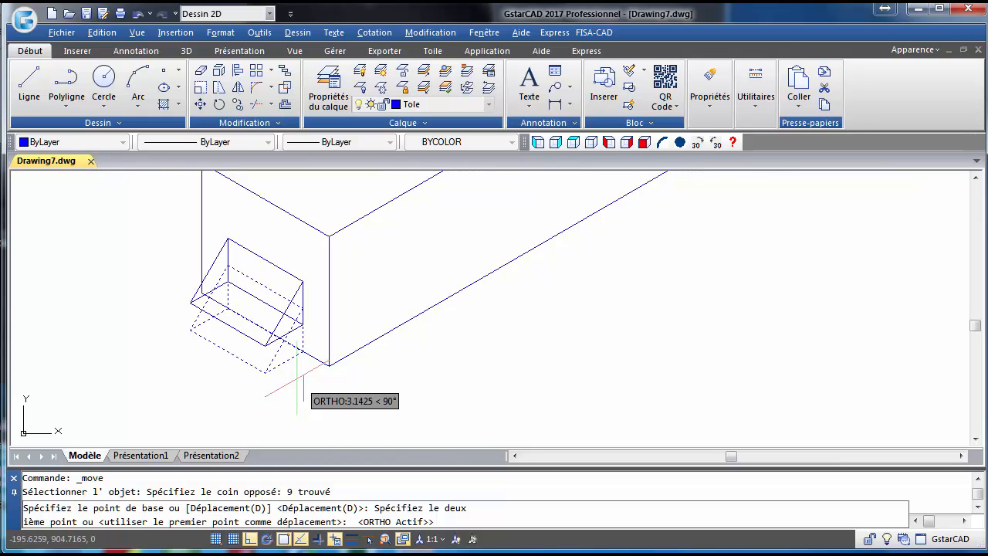
text(7)
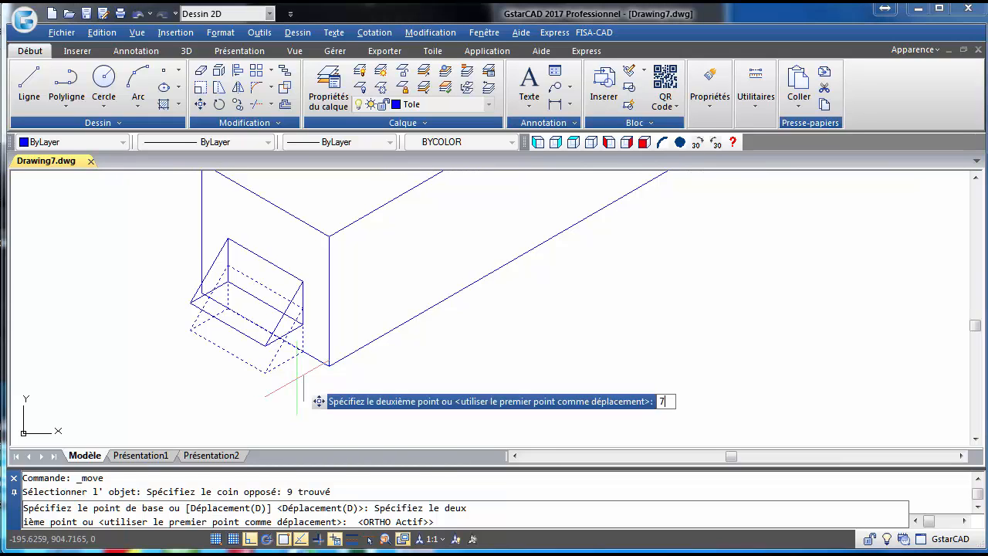
key(Return)
Trim the wedge's back lower edge behind its side face and the end face's left vertical edge hidden behind the wedge.
middle_drag(254, 282, 251, 322)
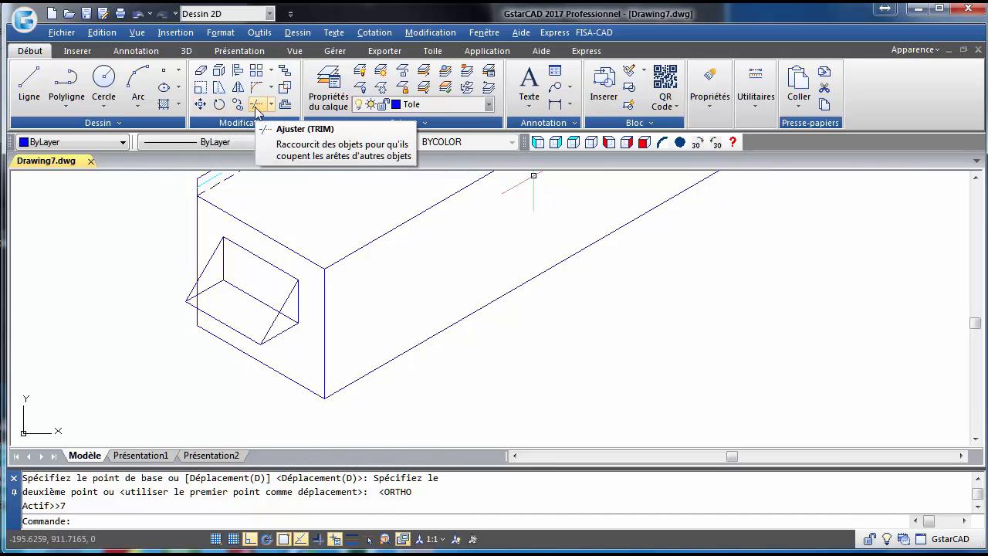
click(254, 107)
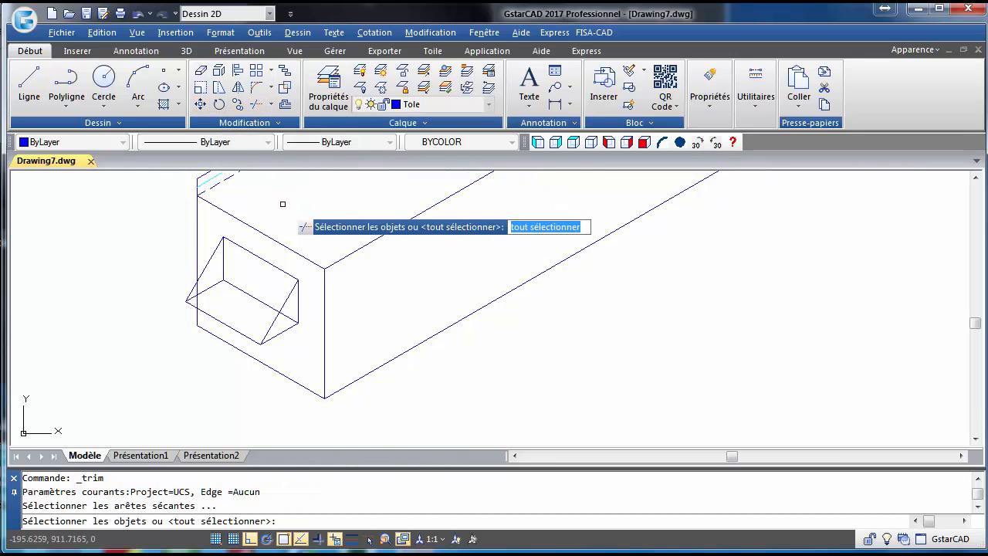
key(Return)
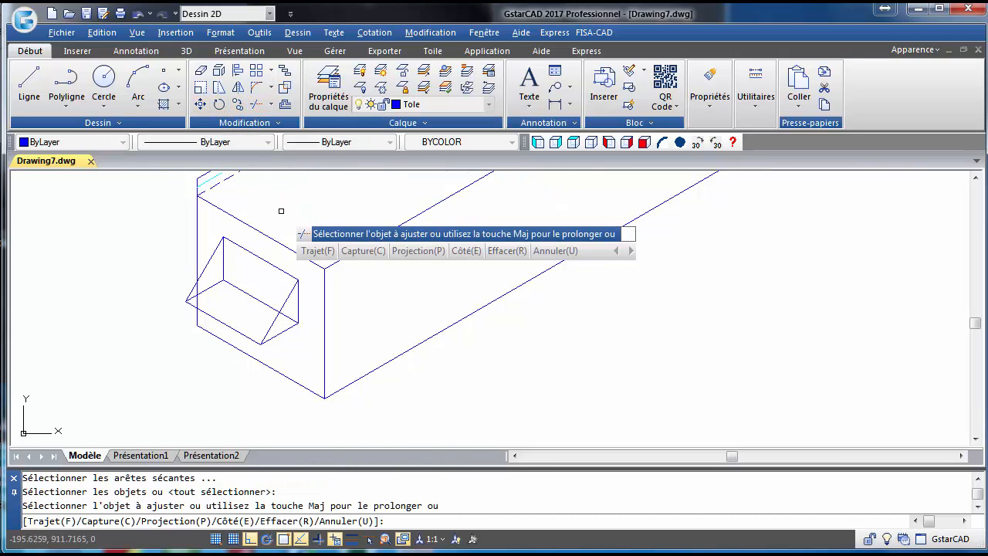
click(284, 316)
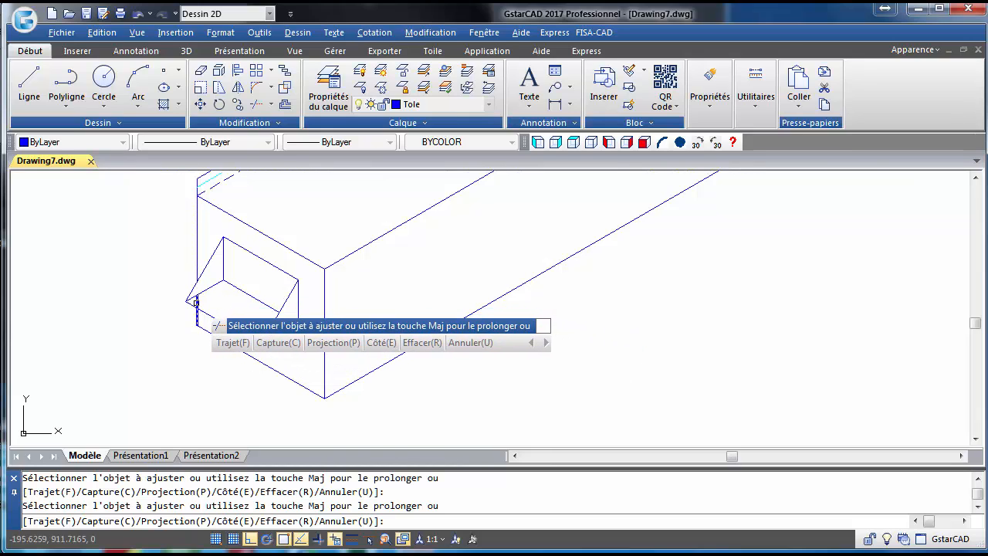
key(Escape)
Copy the part's long bottom edge from the end face's front bottom corner to its left bottom corner.
scroll(247, 305, down, 2)
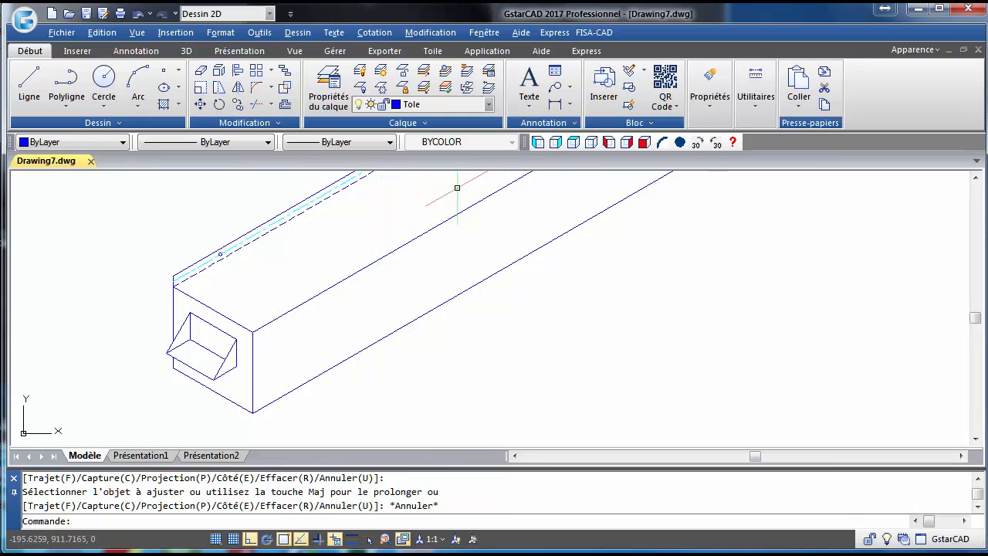
click(237, 104)
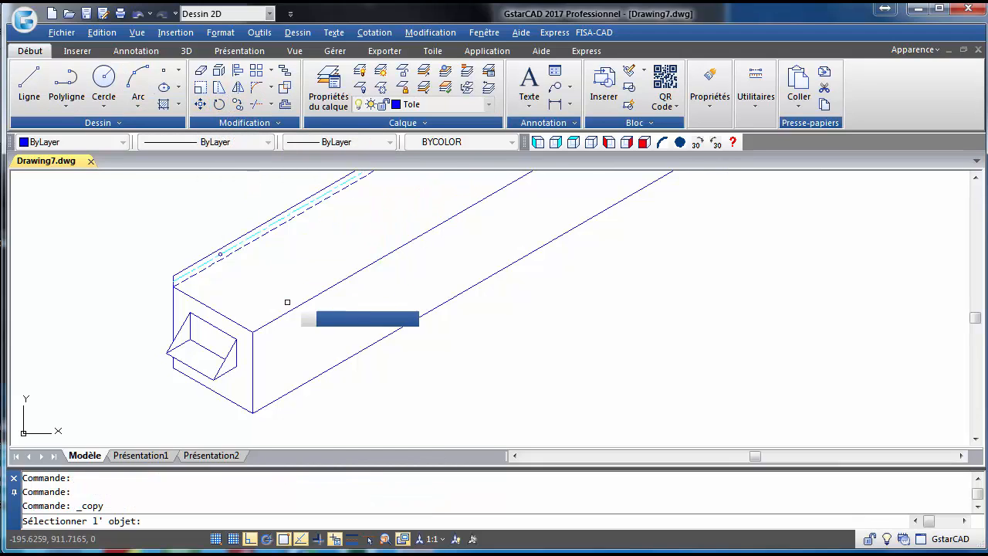
click(327, 375)
click(302, 340)
key(Return)
click(253, 412)
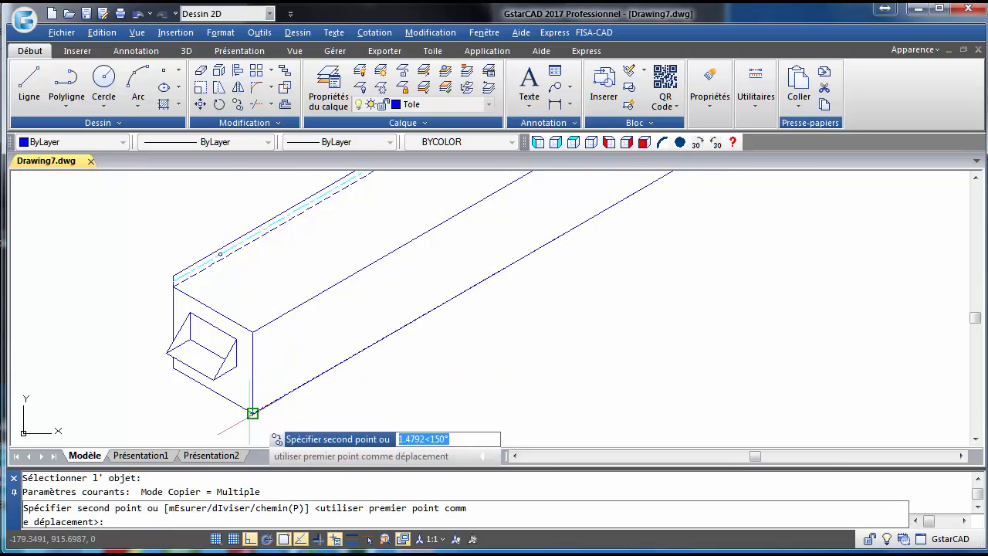
click(171, 366)
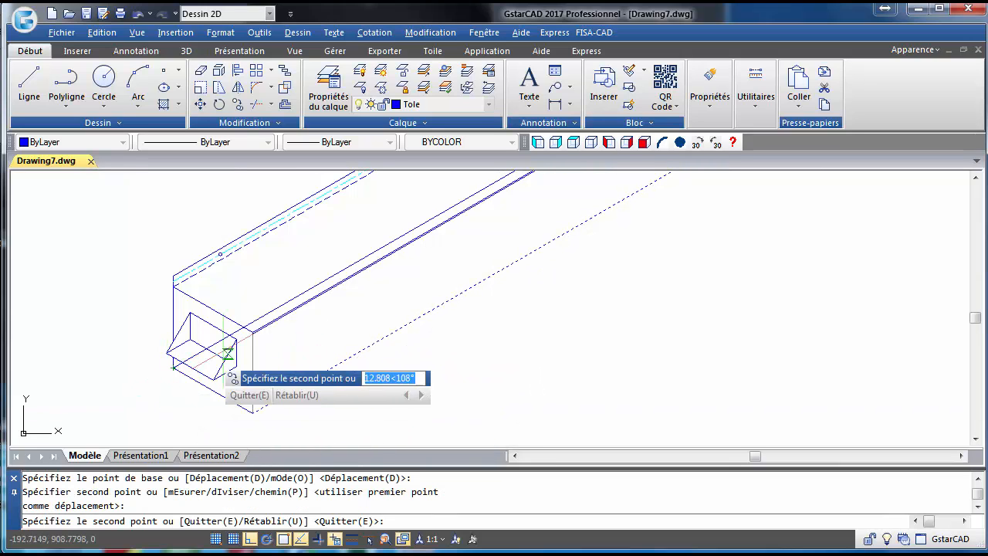
key(Escape)
Trim the copied edge where the end face and wedge base hide it, and erase the leftover piece at the left bottom corner.
mouse_move(256, 271)
middle_down()
mouse_move(213, 345)
mouse_move(209, 283)
mouse_move(223, 235)
middle_up()
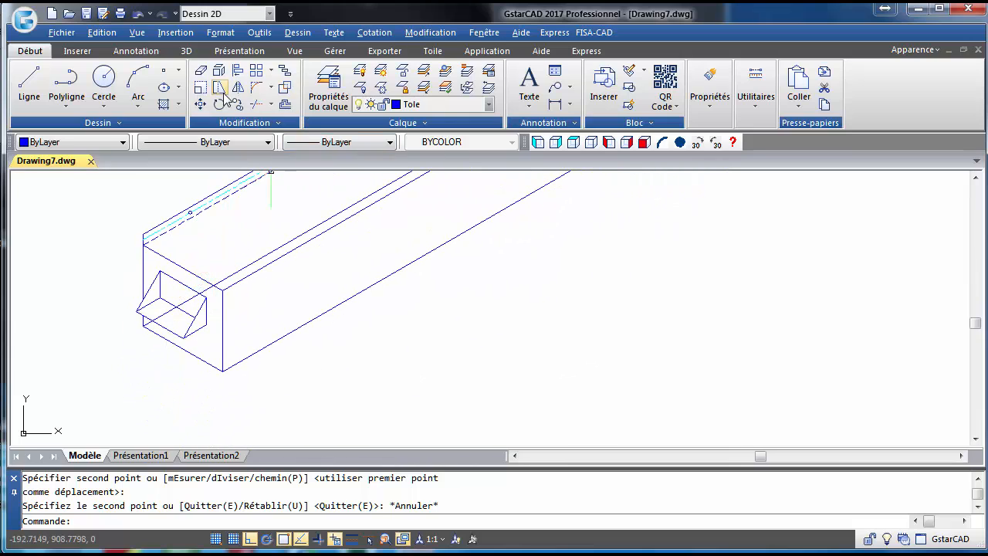
click(255, 105)
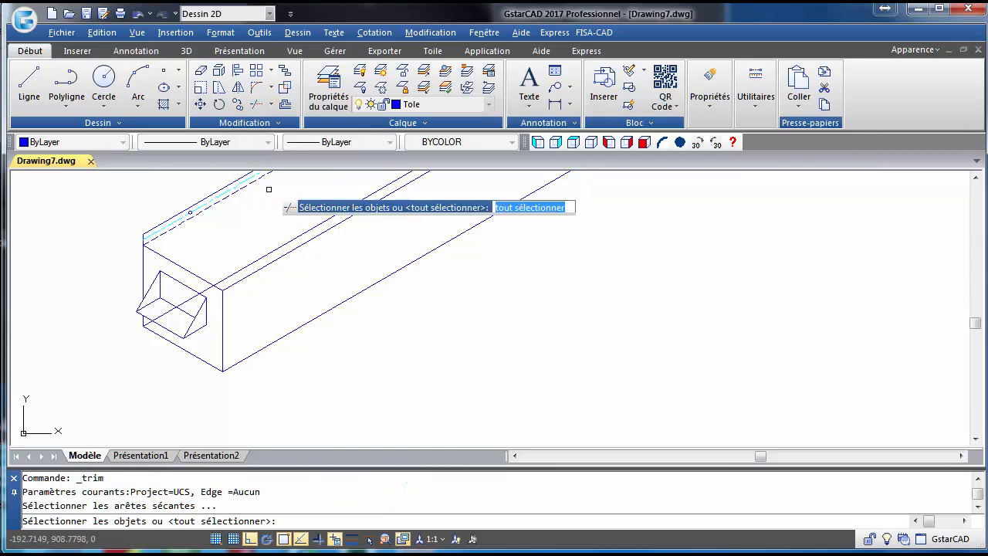
key(Return)
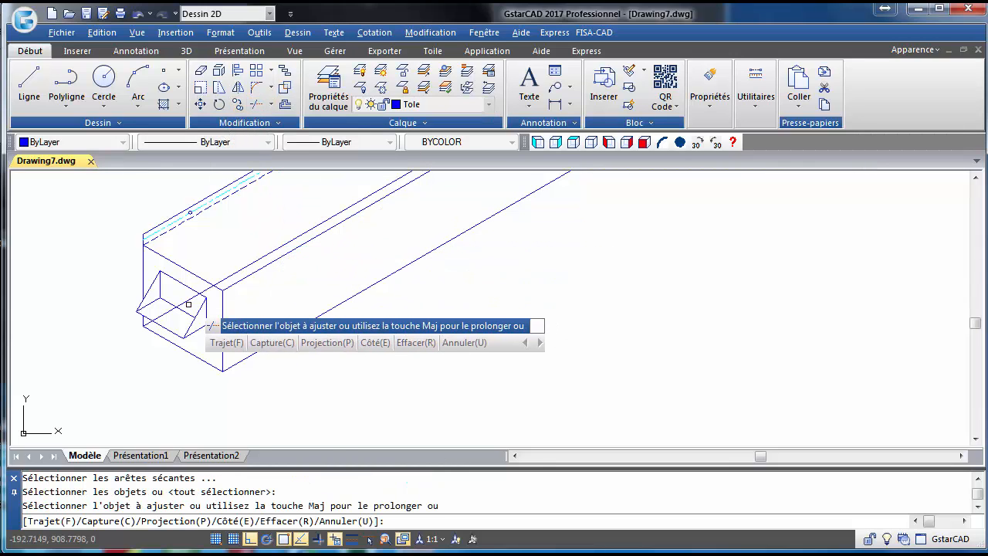
click(204, 290)
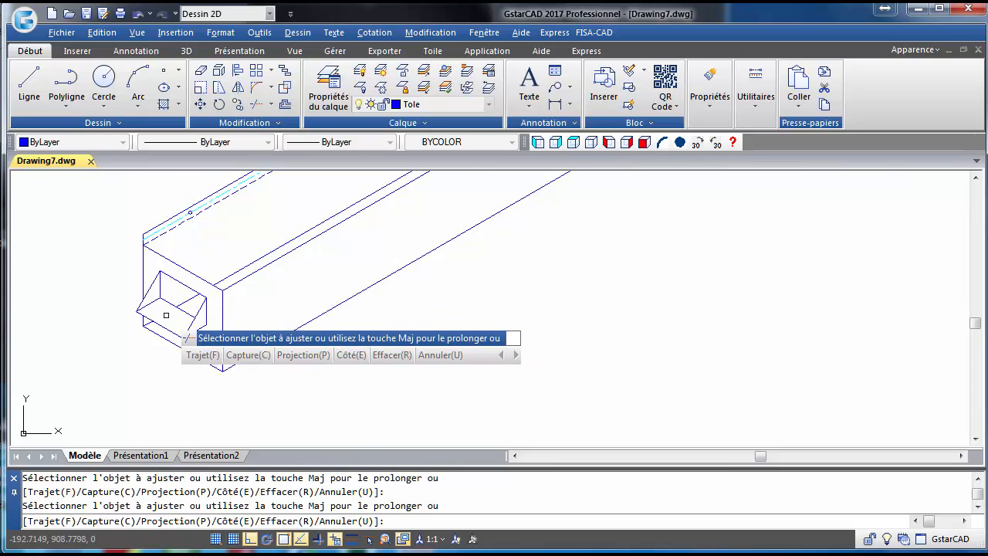
scroll(116, 339, up, 4)
key(Escape)
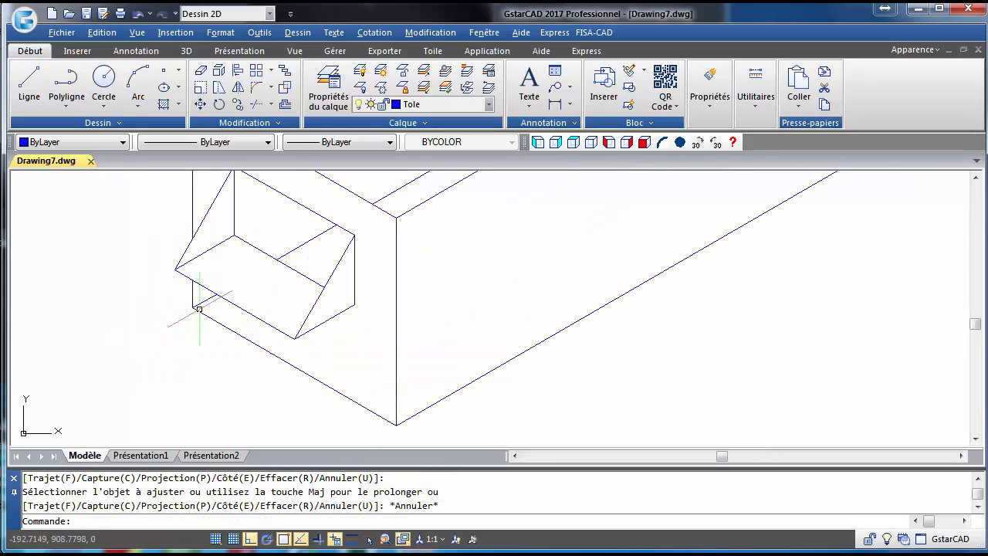
click(205, 300)
key(Delete)
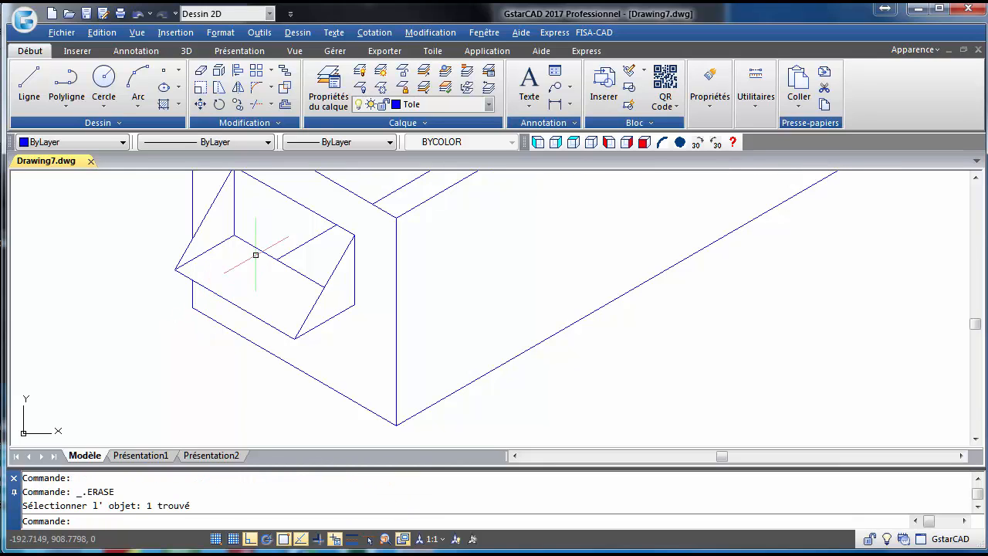
Draw an ellipse centred on the part's front bottom corner, with half-axes of 5 along the long bottom edge and 2.5 across.
middle_drag(318, 256, 239, 312)
scroll(239, 311, down, 2)
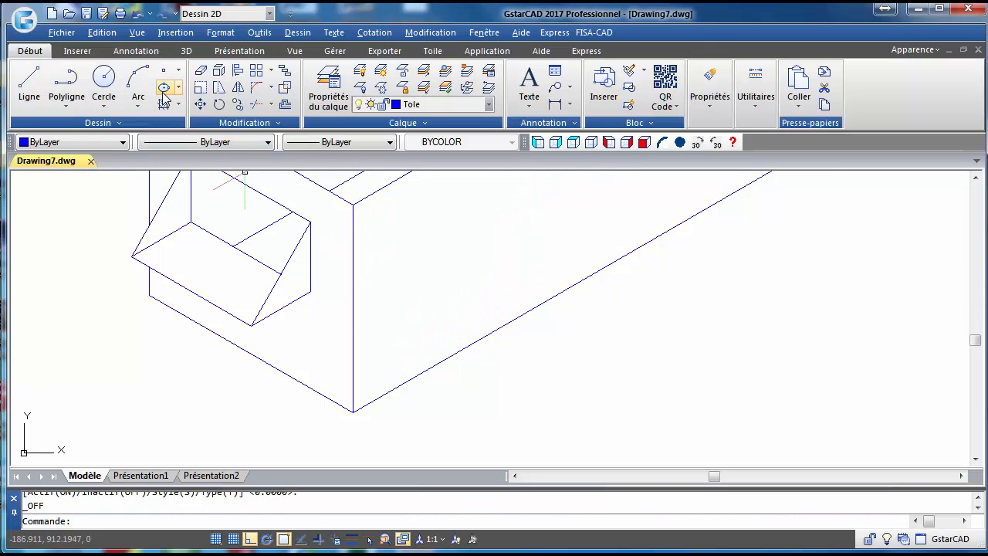
click(180, 88)
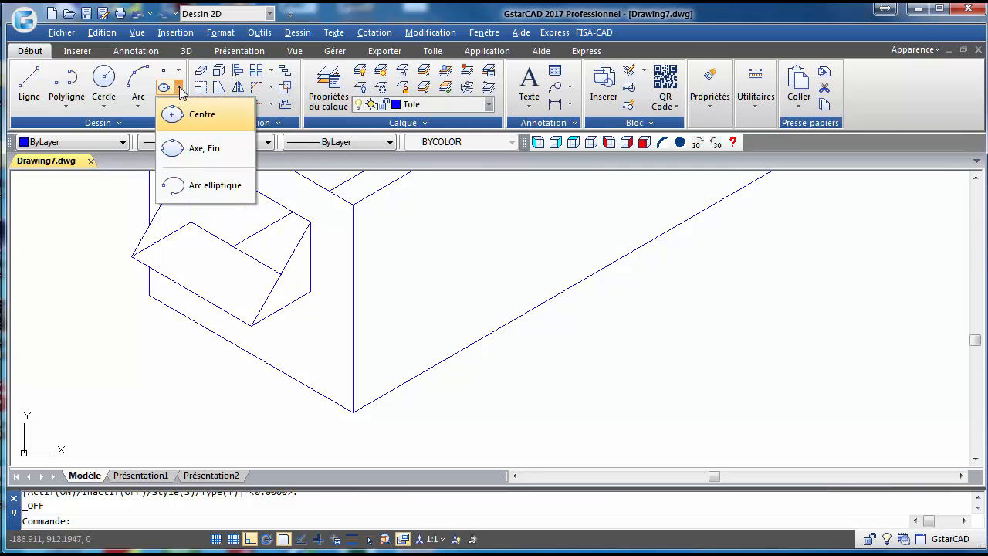
click(191, 114)
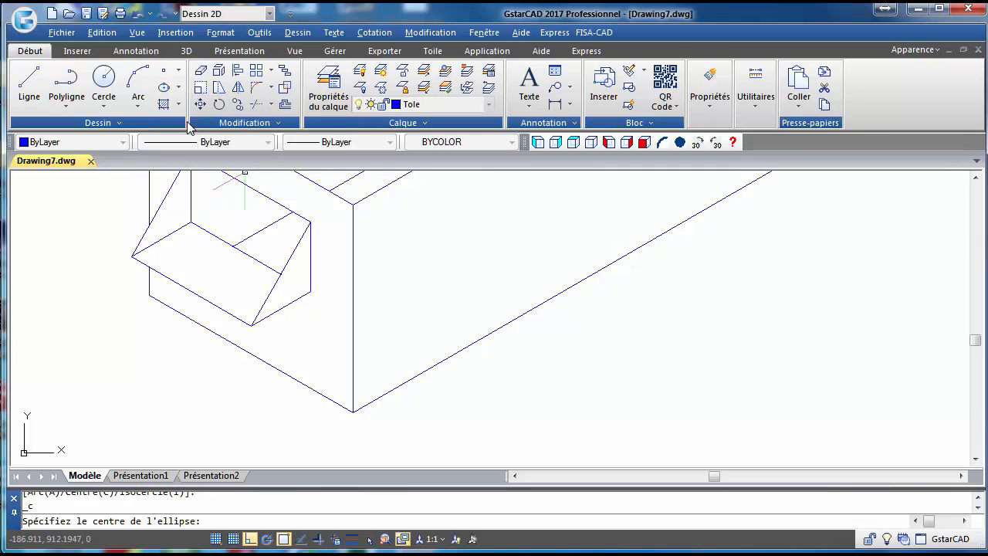
click(353, 411)
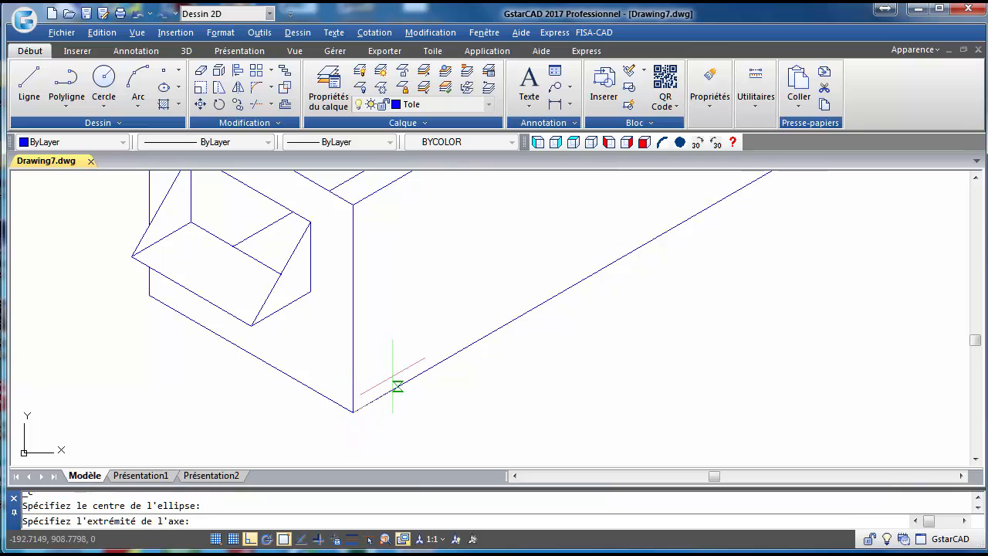
text(5)
key(Return)
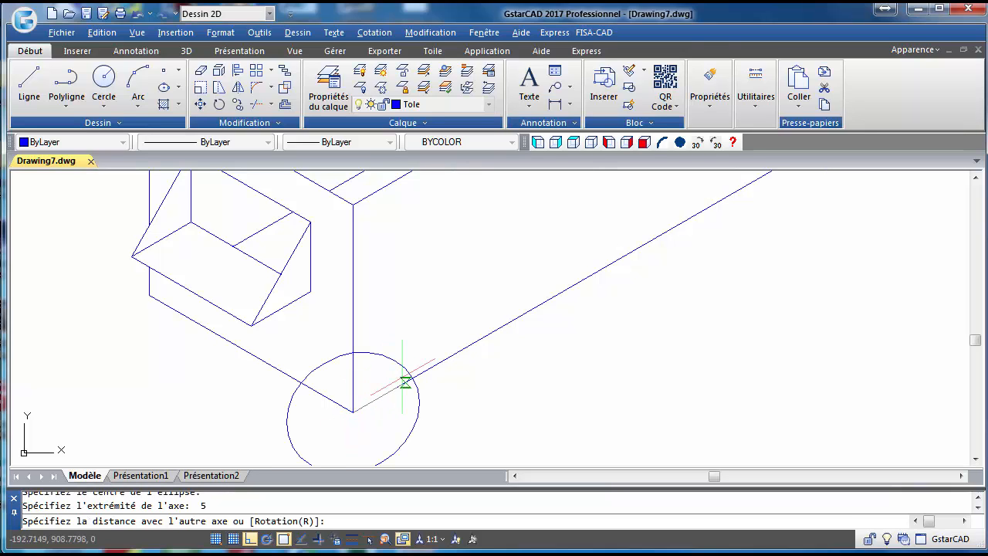
text(2.5)
key(Return)
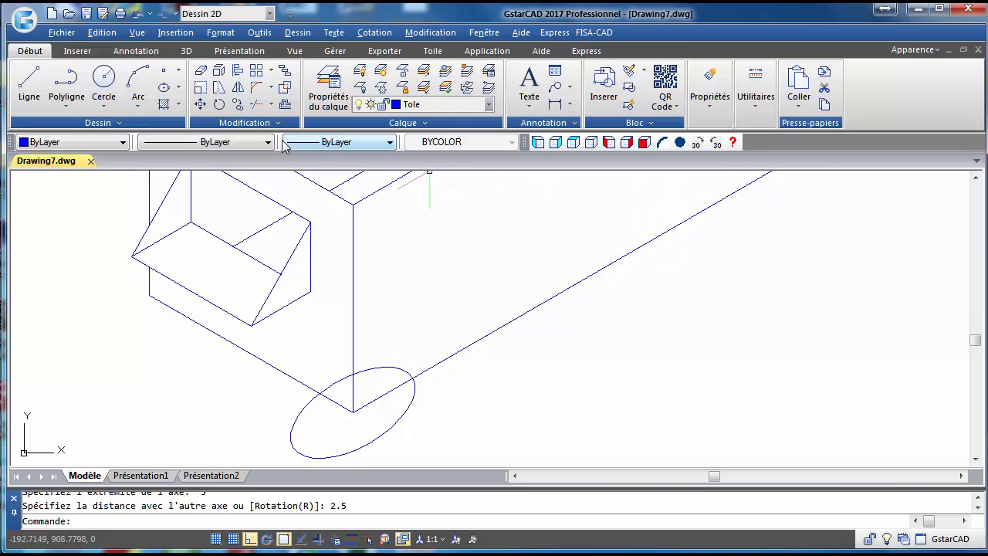
Move the ellipse 10 along the part's long bottom edge, away from the front bottom corner.
click(200, 104)
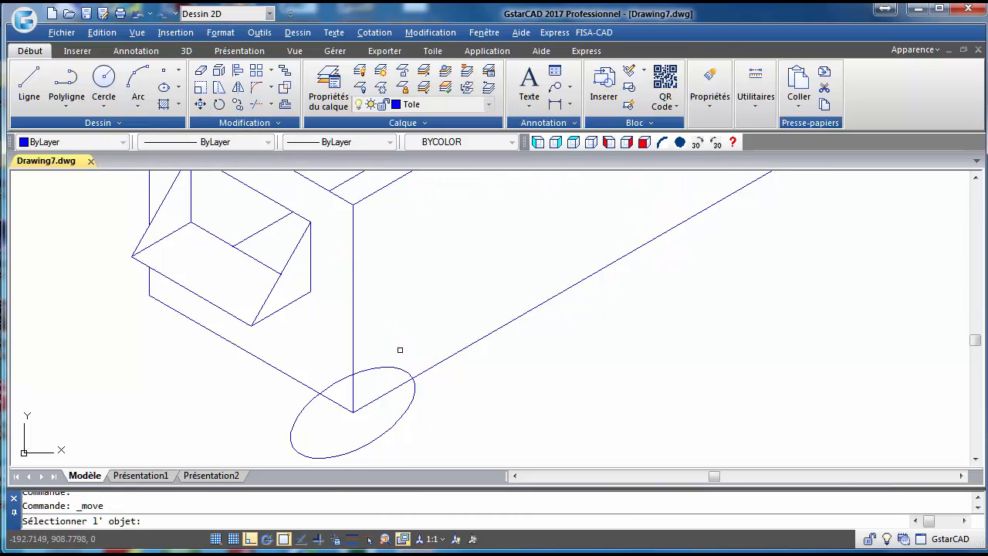
click(427, 421)
click(404, 397)
key(Return)
click(353, 411)
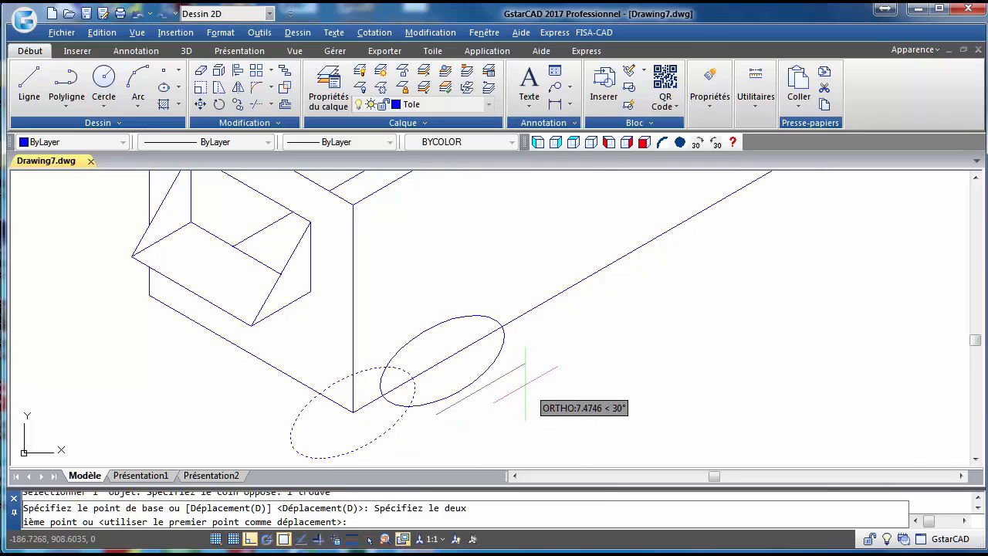
text(10)
key(Return)
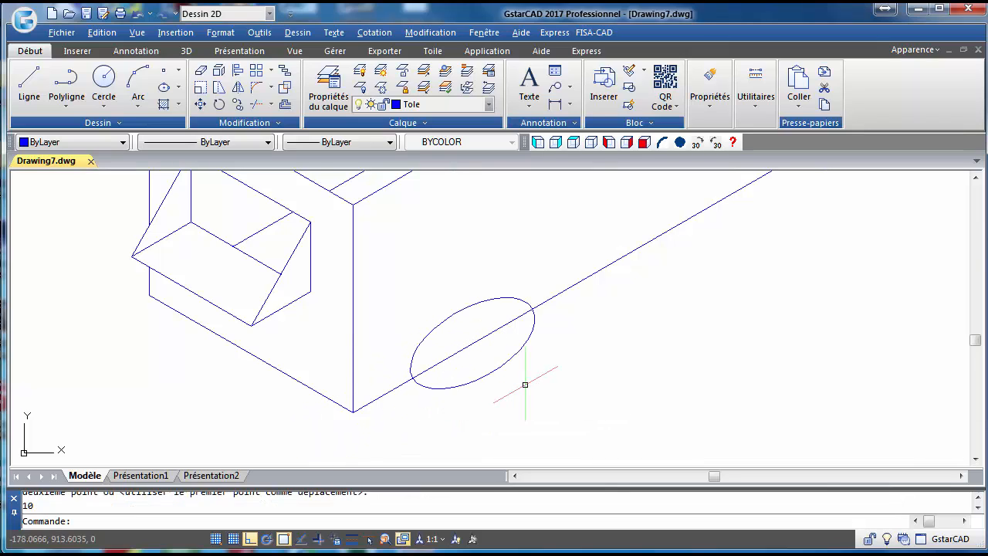
right_click(525, 384)
click(580, 395)
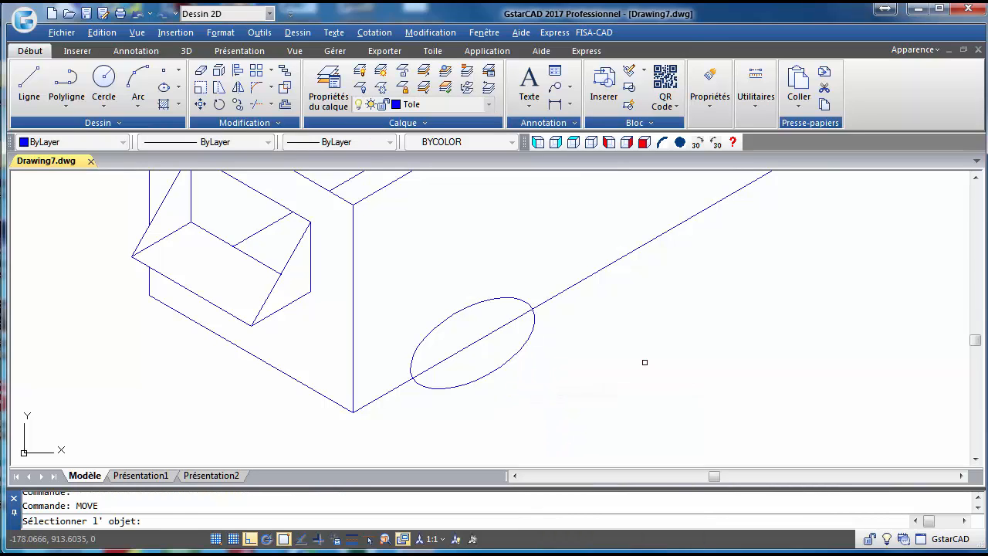
click(644, 363)
click(622, 283)
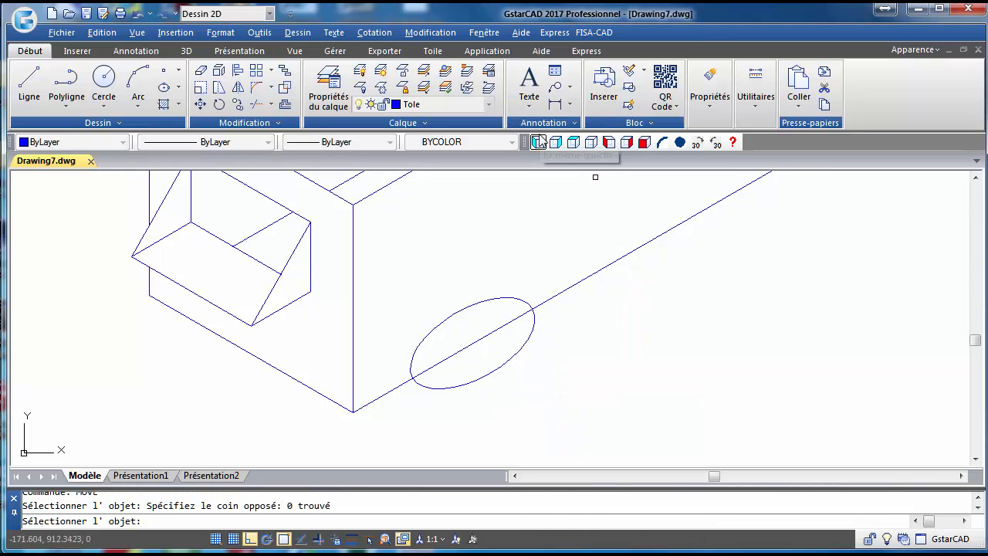
Switch to the left isoplane and move the ellipse 8.5 at 150°, parallel to the end face's bottom edge and inward under the part.
click(573, 142)
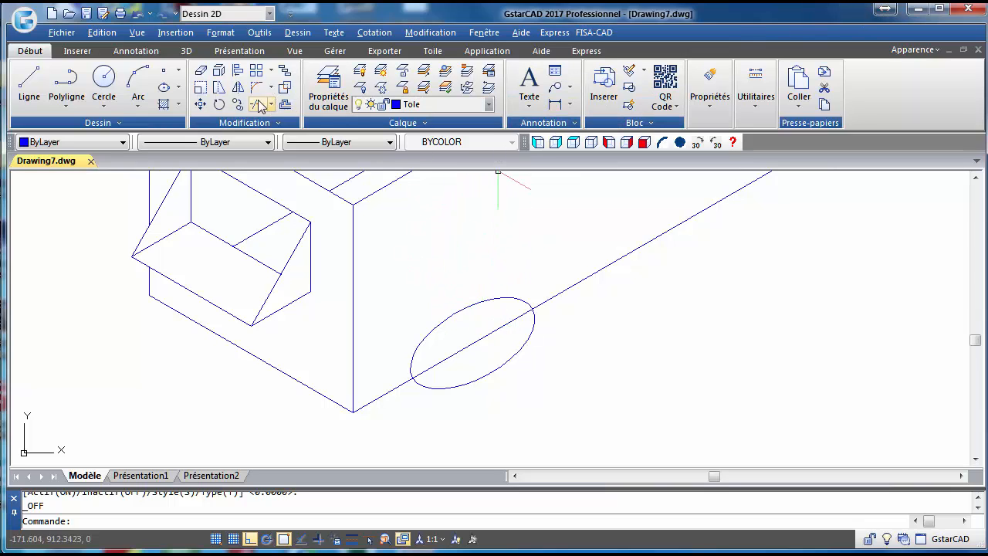
click(200, 105)
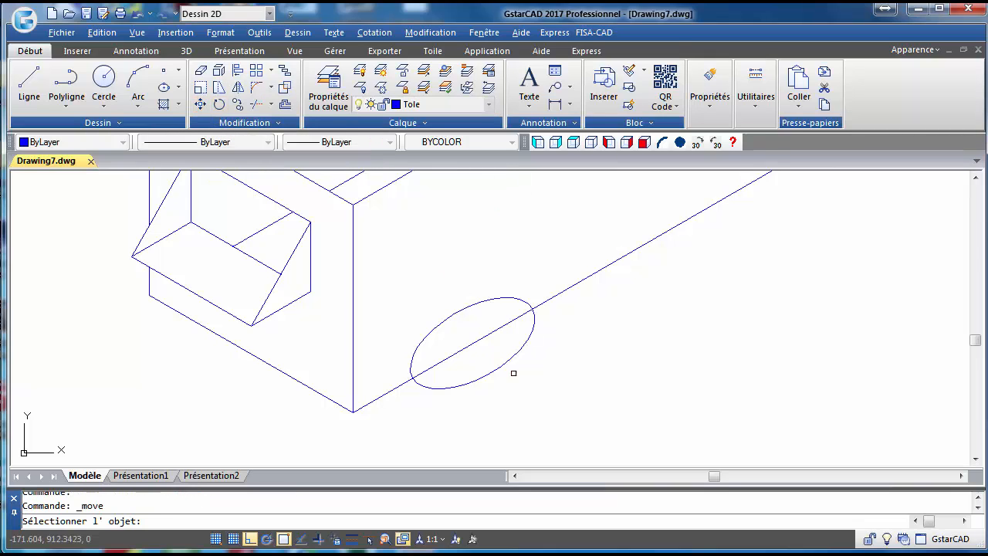
click(522, 386)
click(499, 353)
key(Return)
click(590, 407)
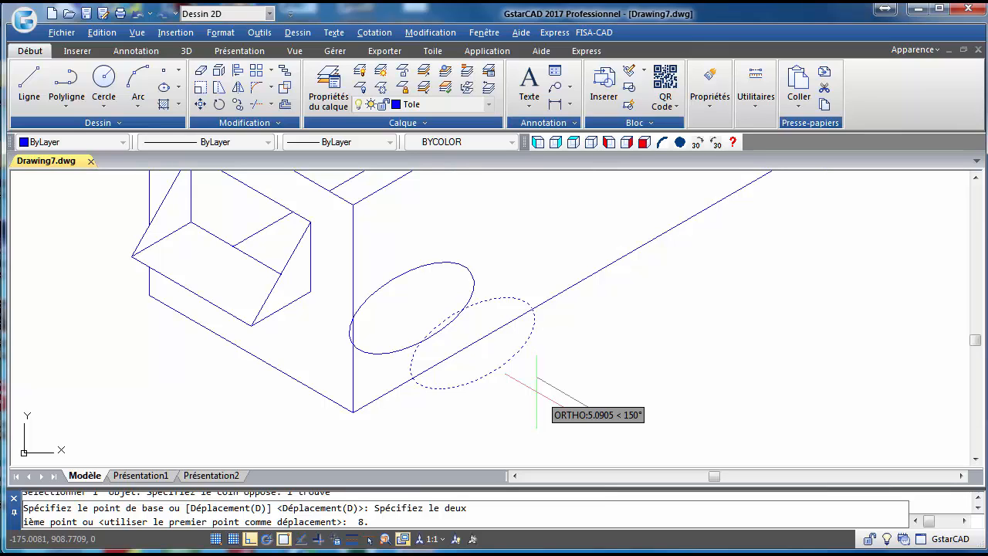
key(Return)
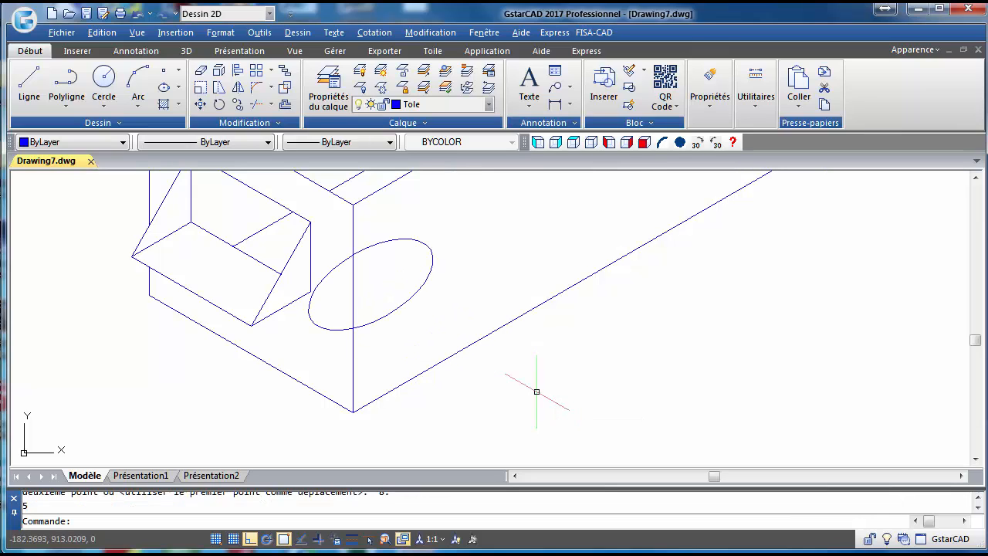
Copy the ellipse 10 straight down at 270° to form the cylinder's lower end.
click(238, 105)
click(437, 273)
click(427, 259)
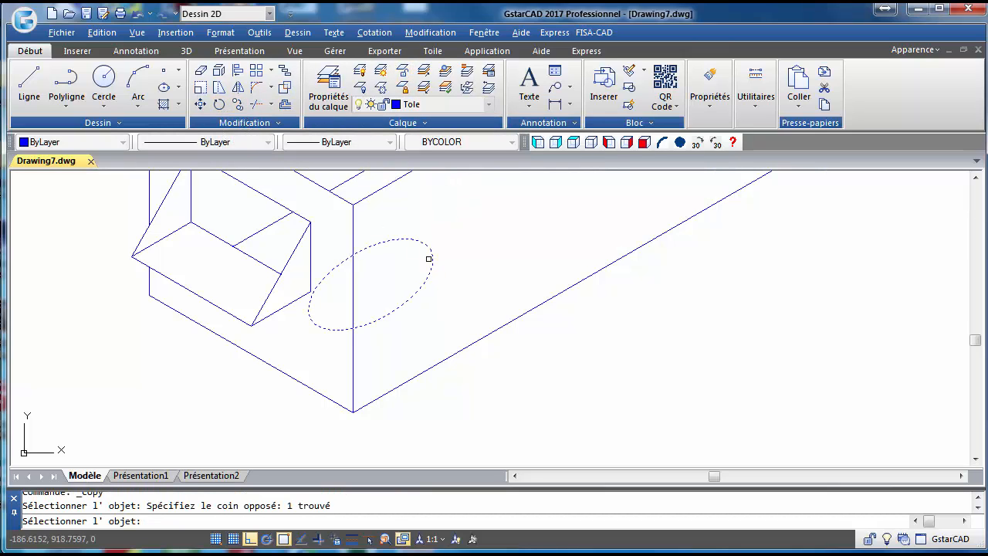
key(Return)
click(370, 283)
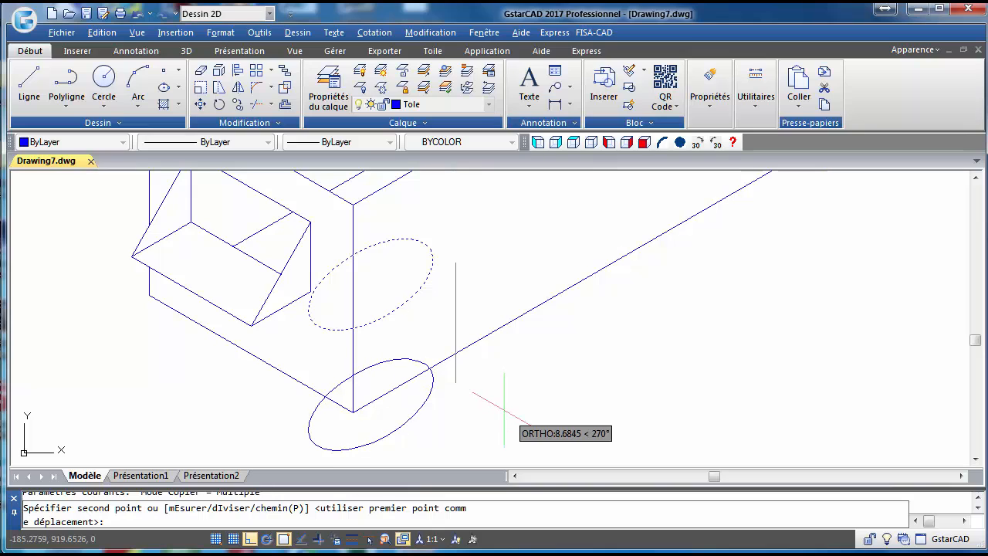
text(10)
key(Return)
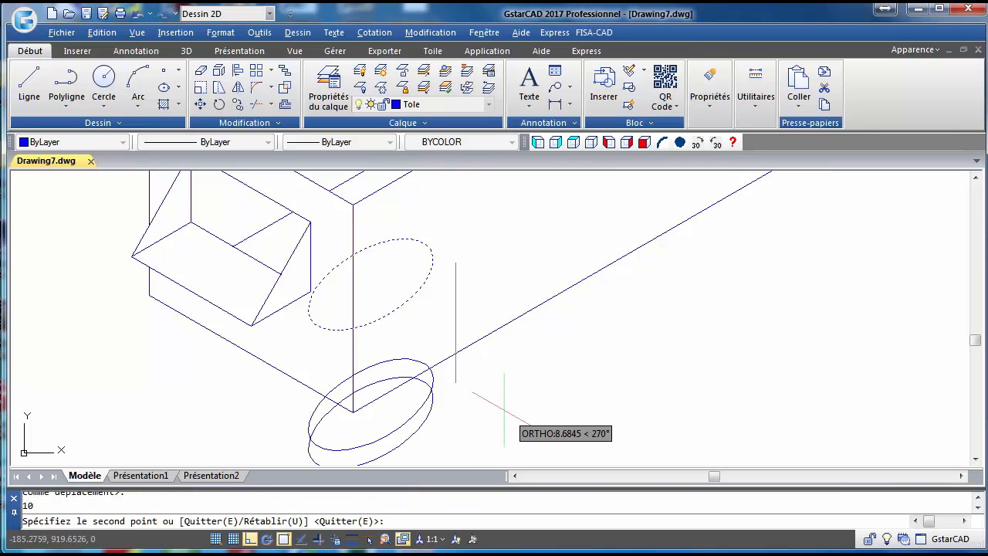
key(Escape)
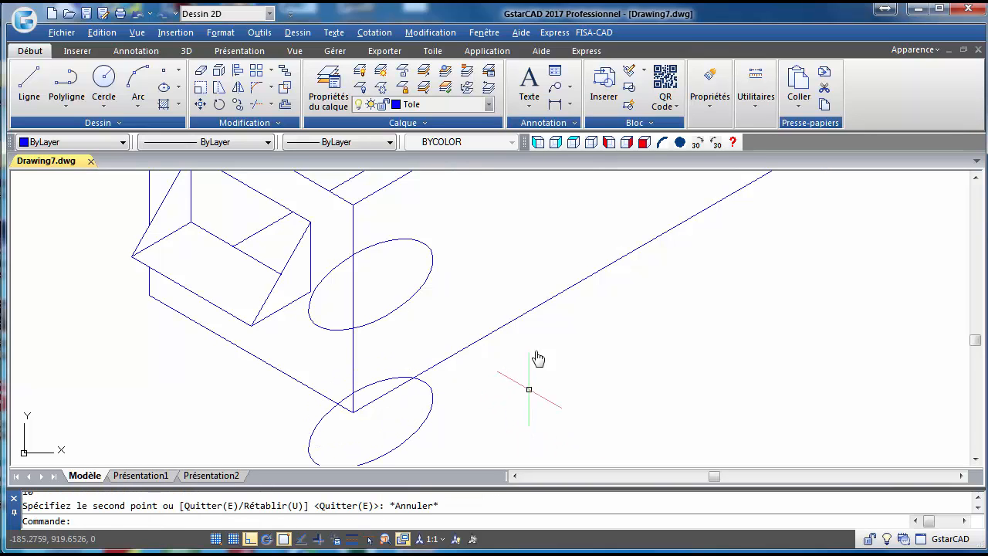
Draw a vertical line joining the rightmost points of the upper and lower ellipses.
mouse_move(533, 405)
middle_down()
mouse_move(529, 361)
mouse_move(526, 374)
middle_up()
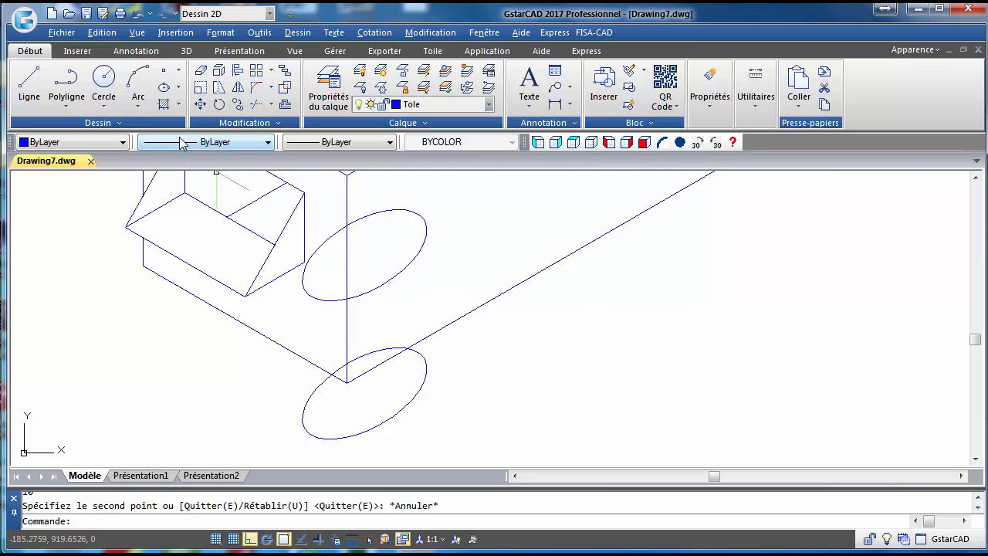
click(29, 81)
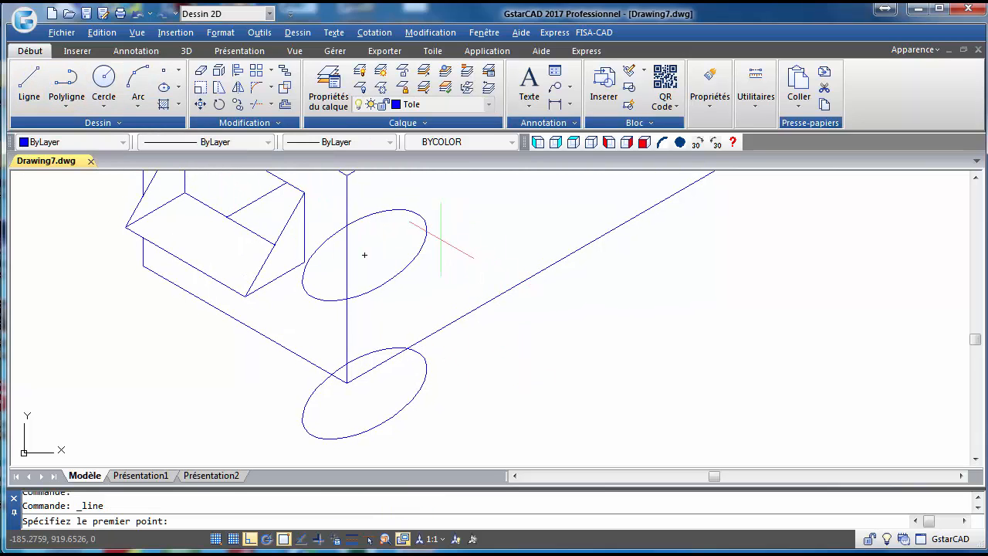
click(427, 231)
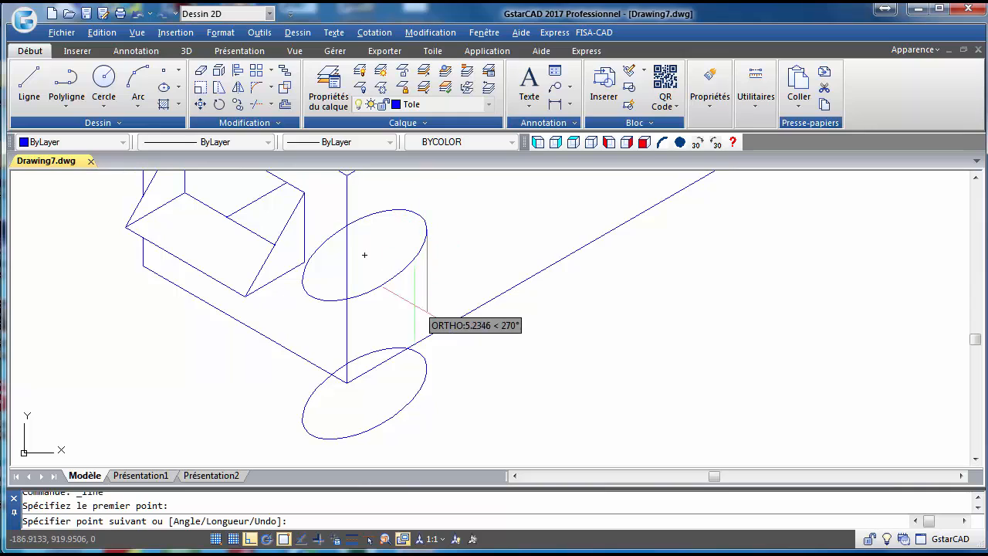
click(426, 372)
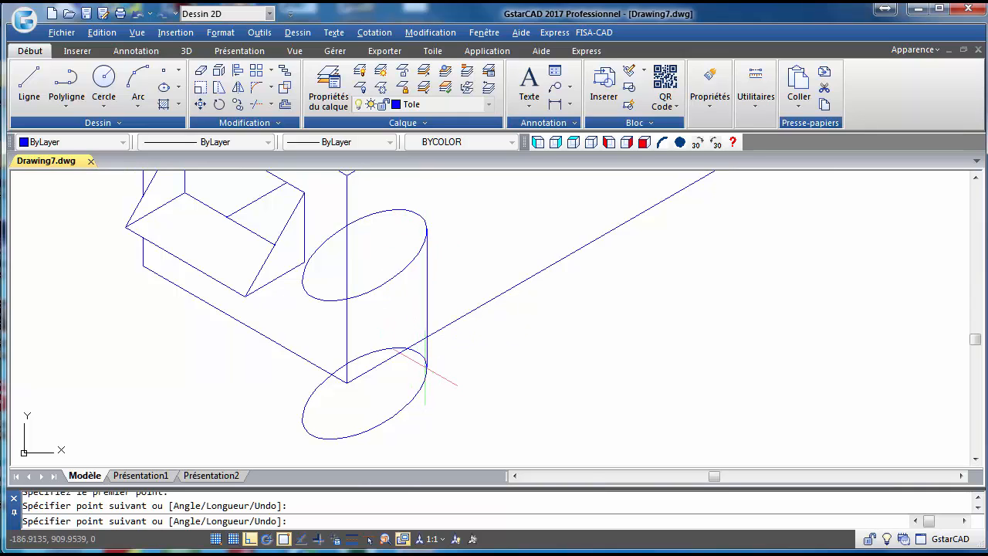
right_click(427, 371)
click(450, 378)
Draw a vertical line joining the leftmost points of the upper and lower ellipses.
right_click(378, 297)
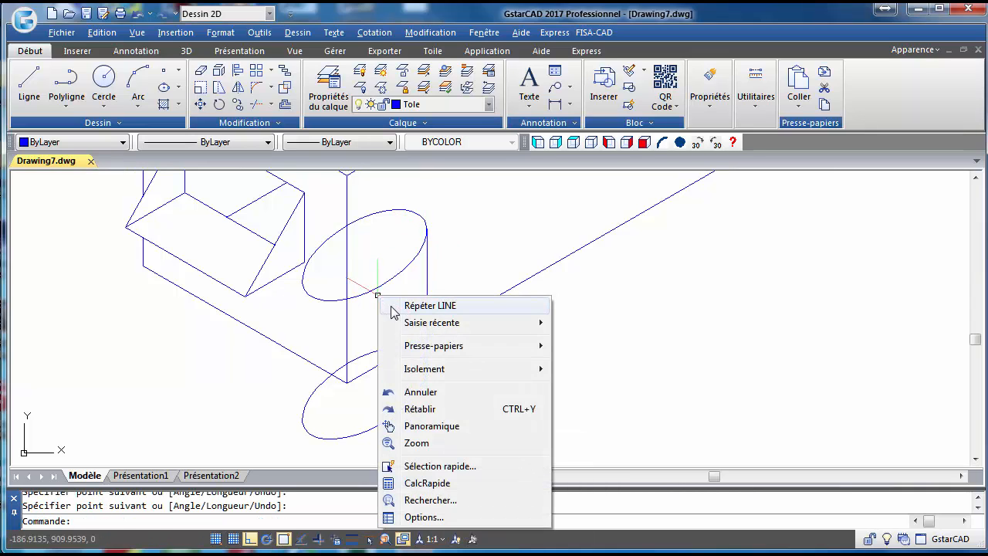
click(392, 304)
click(302, 282)
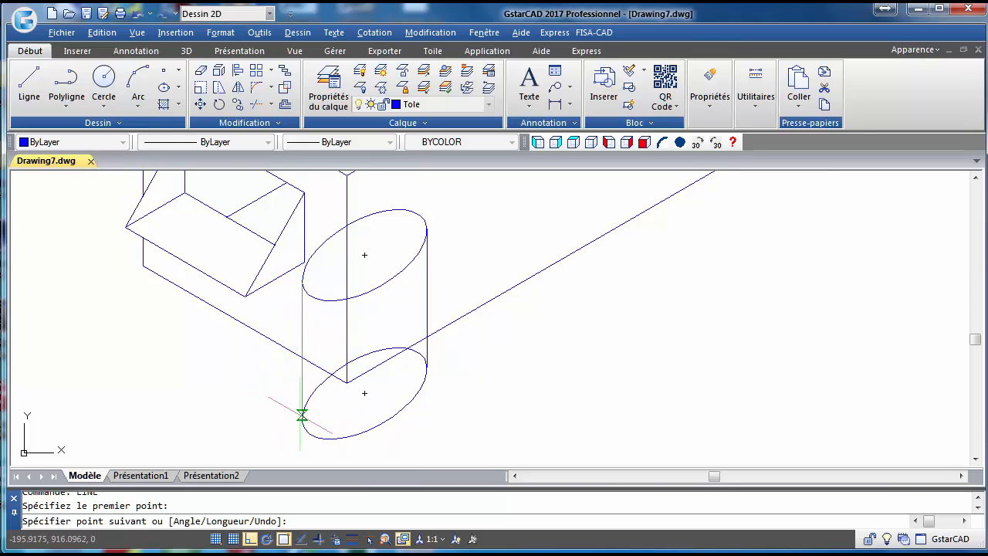
click(302, 422)
right_click(305, 424)
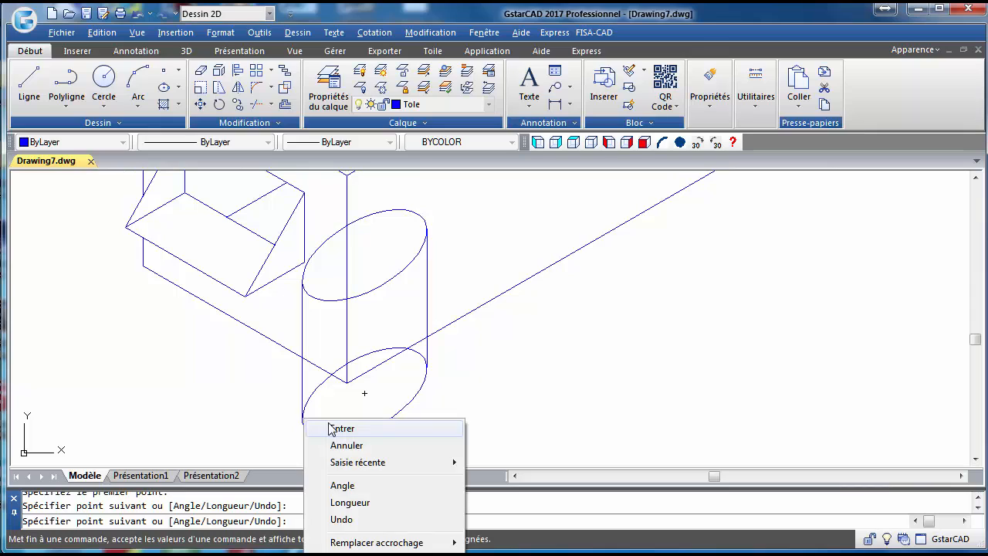
click(329, 428)
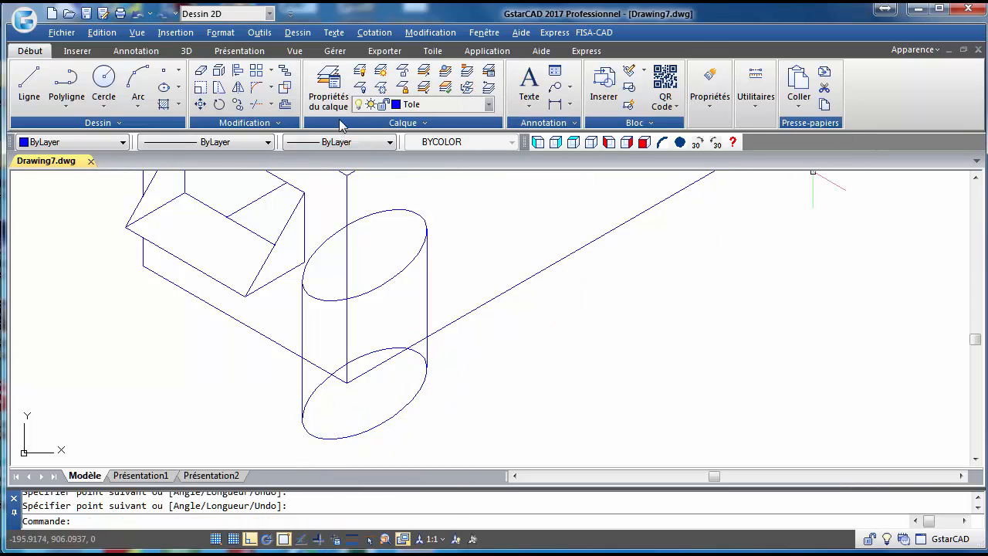
Trim the lower ellipse's back arc outside the part's bottom edges and erase the leftover arc inside the front corner.
click(257, 105)
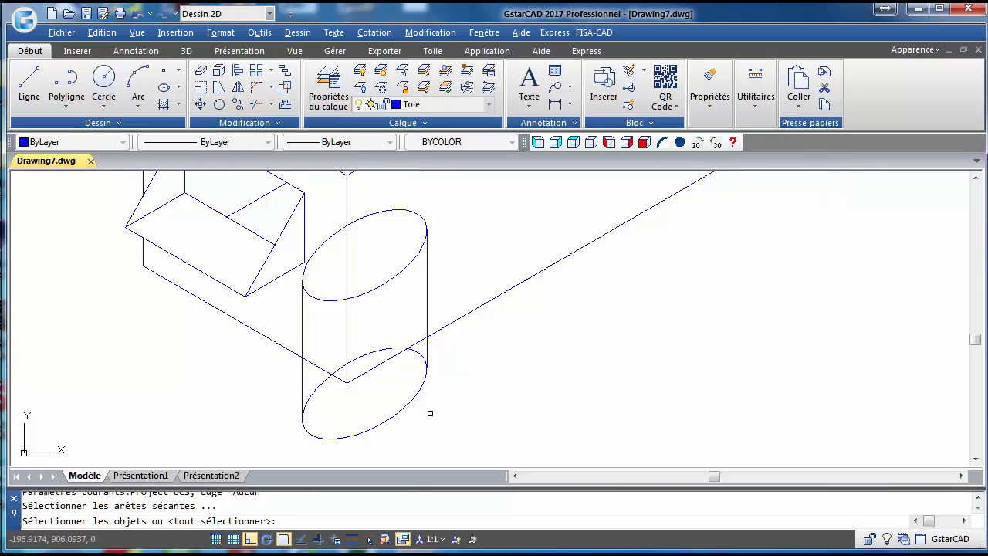
key(Return)
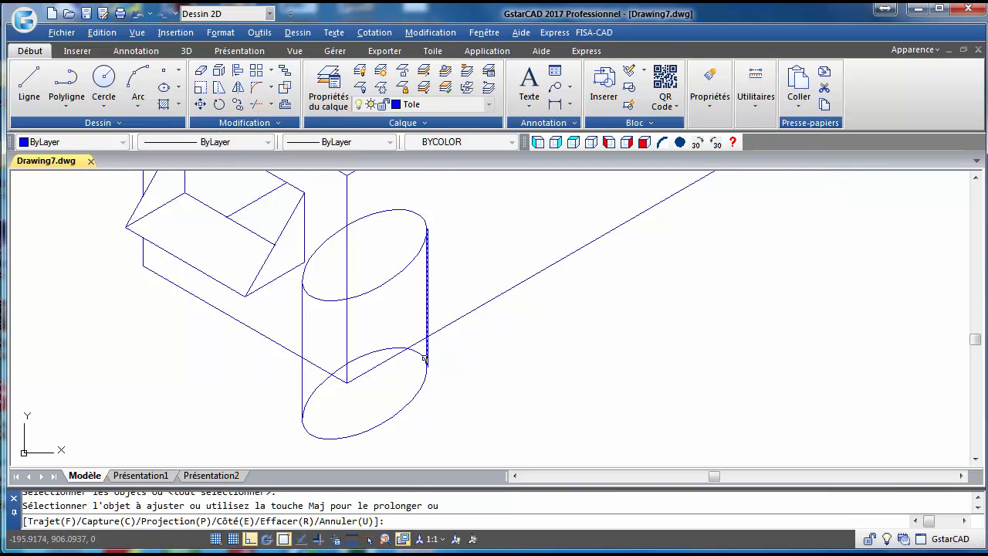
click(317, 383)
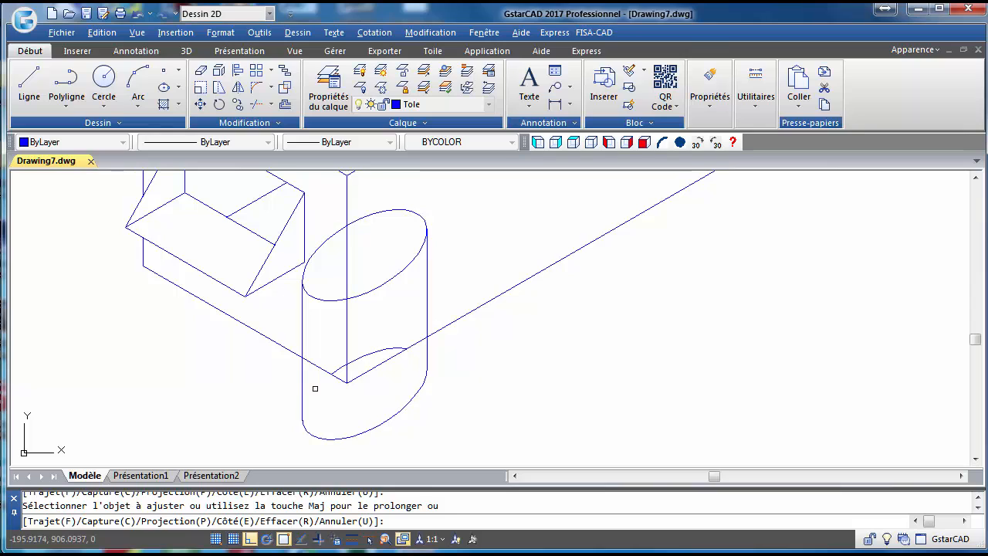
key(Escape)
click(363, 353)
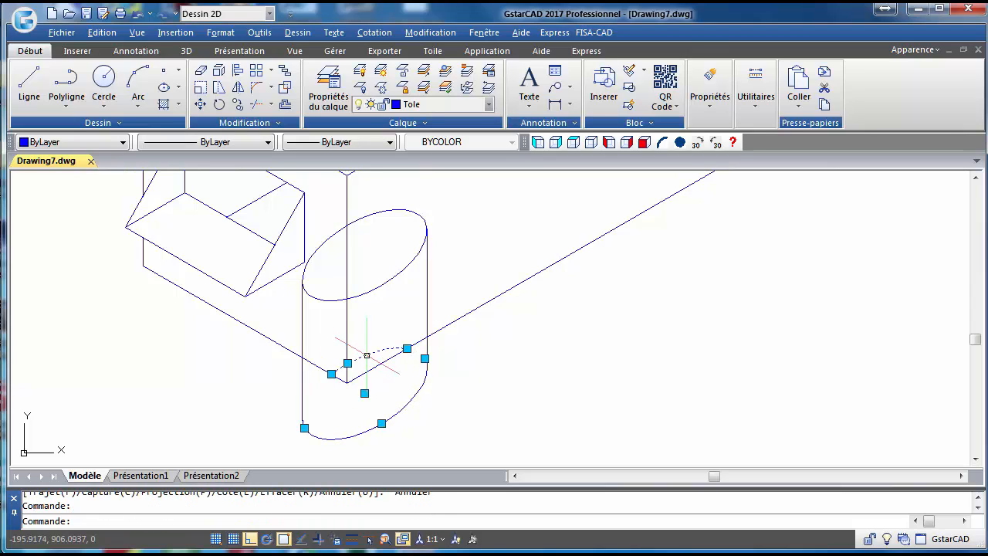
key(Delete)
Break the cylinder's right side line with a small gap just above its crossing with the part's long bottom edge.
scroll(441, 340, up, 4)
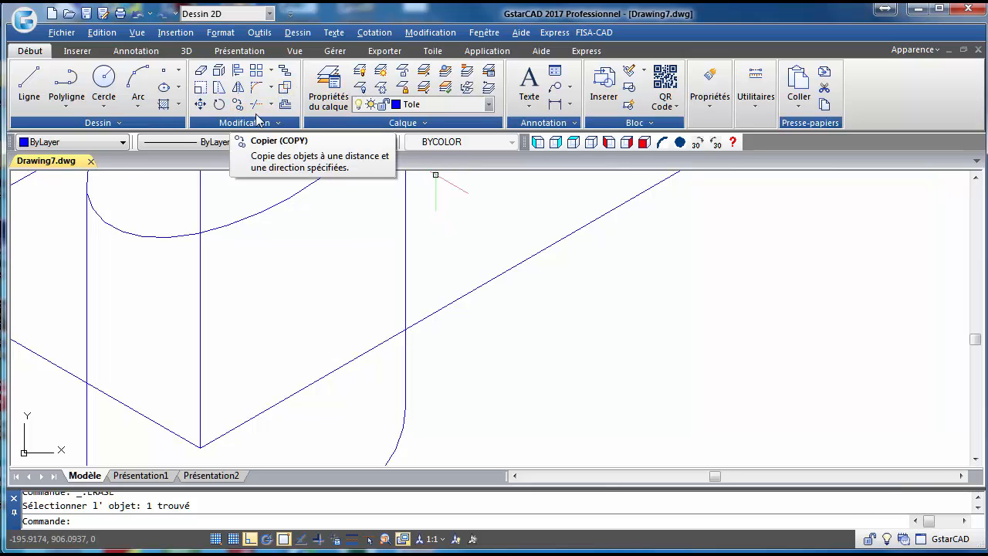
click(255, 122)
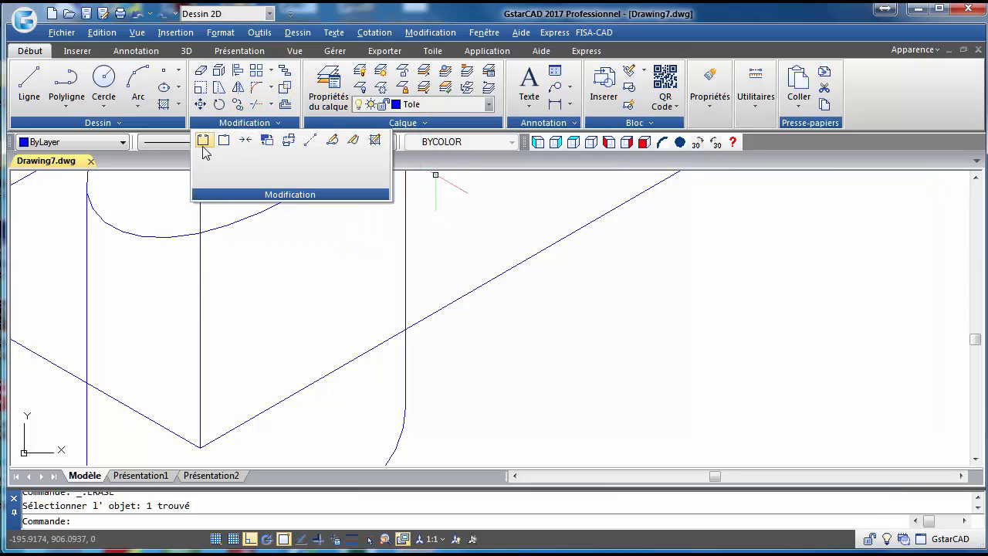
click(203, 139)
scroll(408, 364, up, 5)
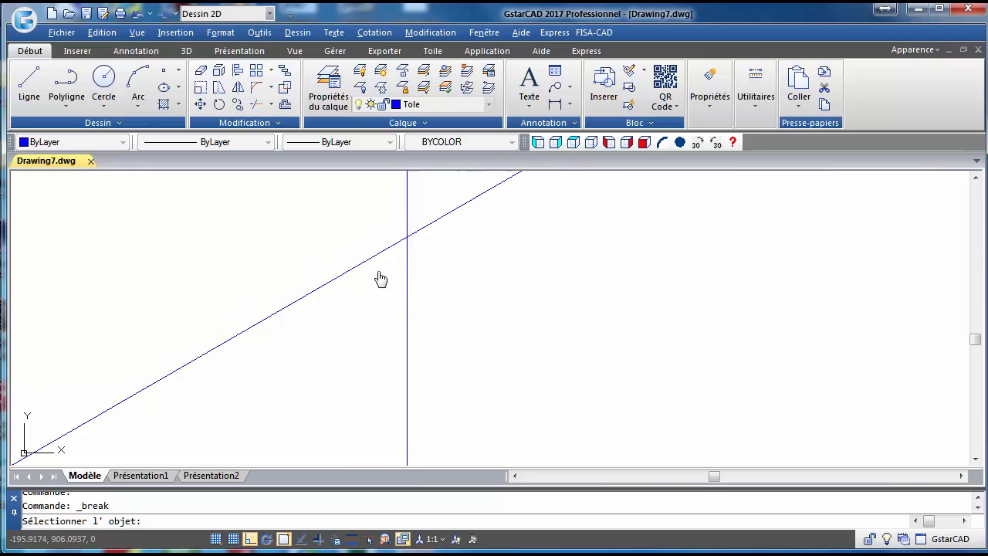
mouse_move(381, 279)
middle_down()
mouse_move(413, 369)
mouse_move(474, 371)
middle_up()
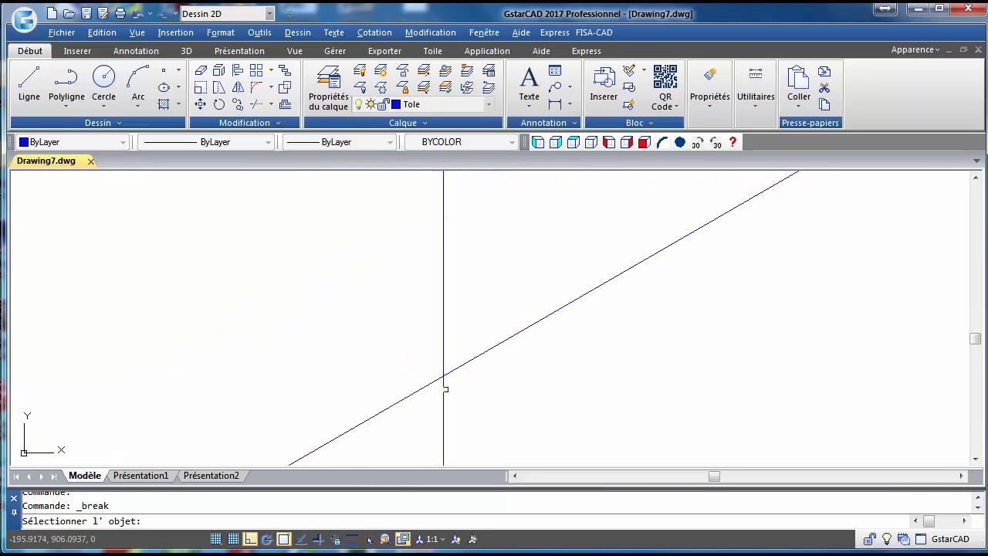
click(443, 369)
click(441, 353)
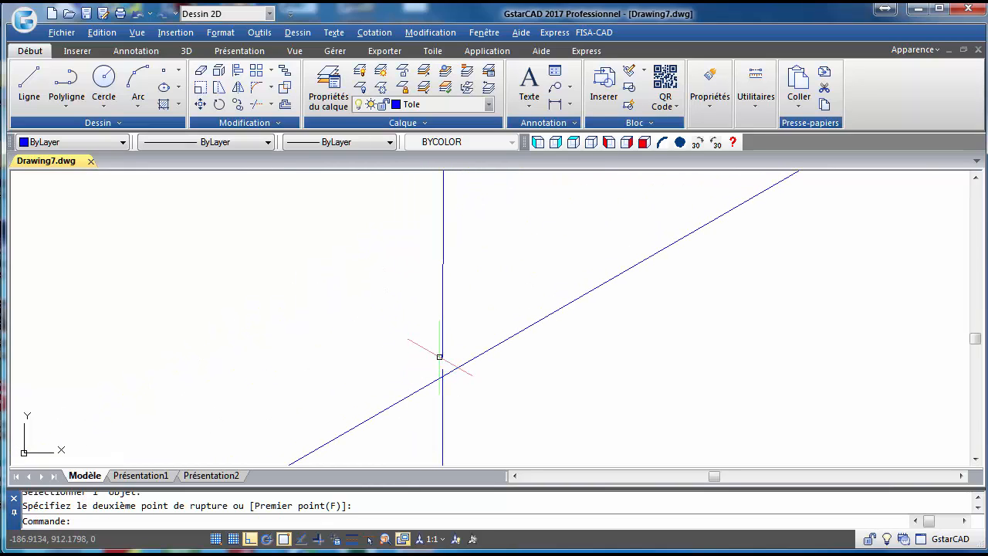
Break the cylinder's left side line with a small gap just above its crossing with the end face's bottom edge.
mouse_move(441, 352)
middle_down()
mouse_move(397, 322)
mouse_move(405, 349)
mouse_move(580, 331)
middle_up()
scroll(409, 319, down, 3)
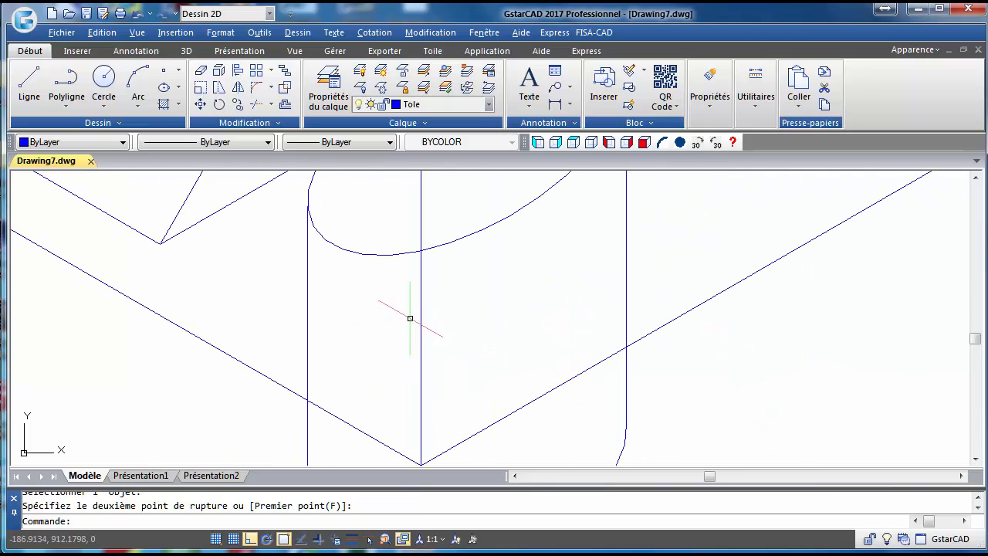
right_click(364, 348)
click(381, 361)
scroll(288, 417, up, 3)
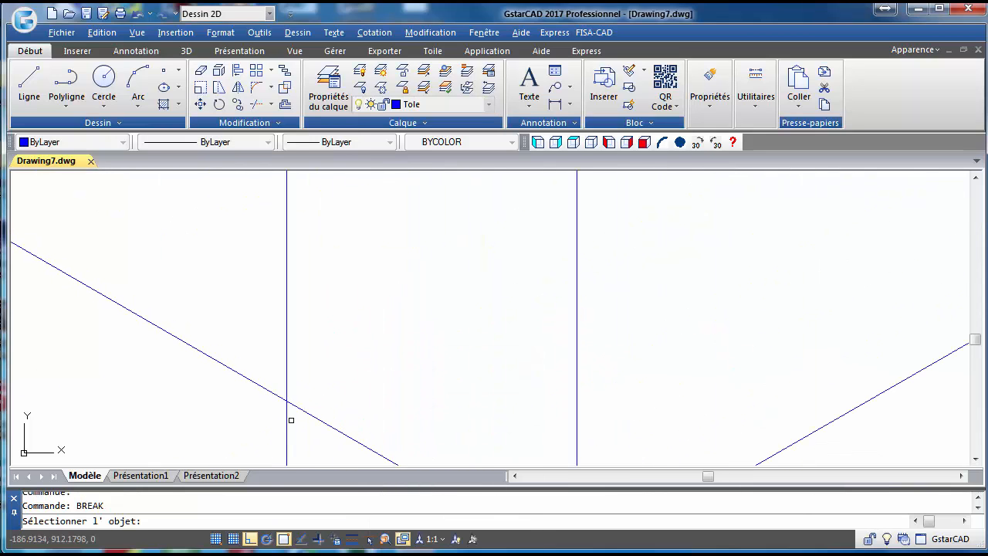
click(287, 401)
click(285, 381)
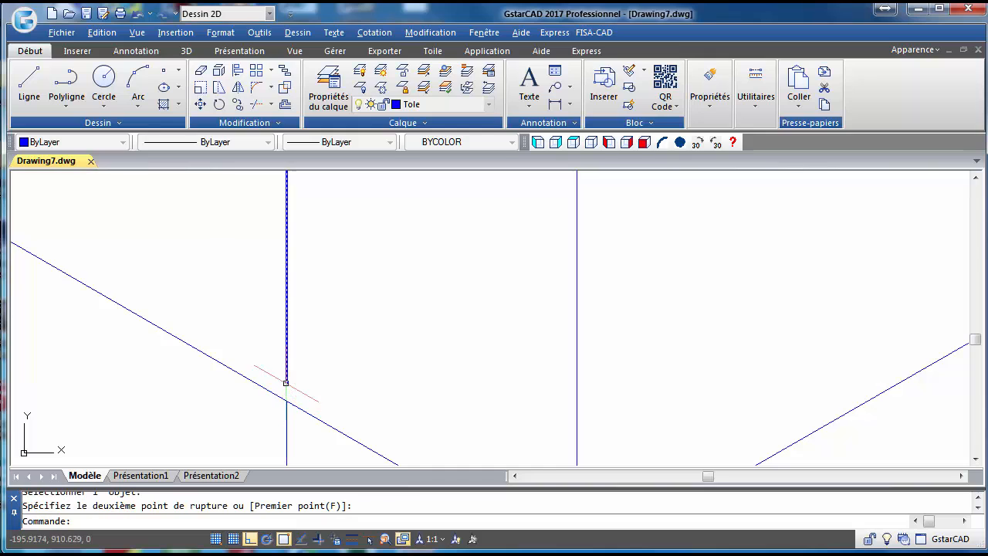
Match the dashed hidden edge's properties onto the upper ellipse and the portions of both side lines above the part's bottom edges.
scroll(358, 322, down, 3)
scroll(413, 338, down, 5)
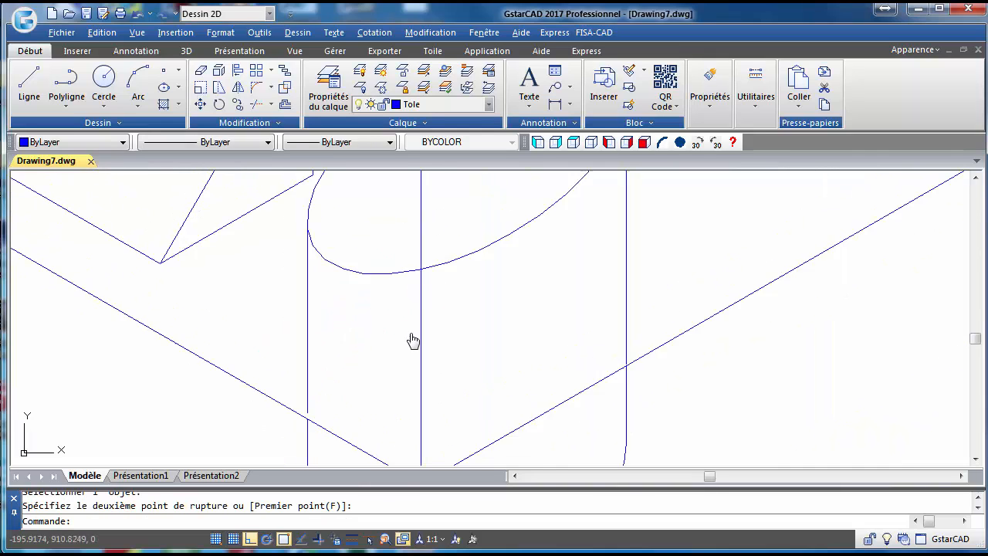
click(711, 88)
click(716, 168)
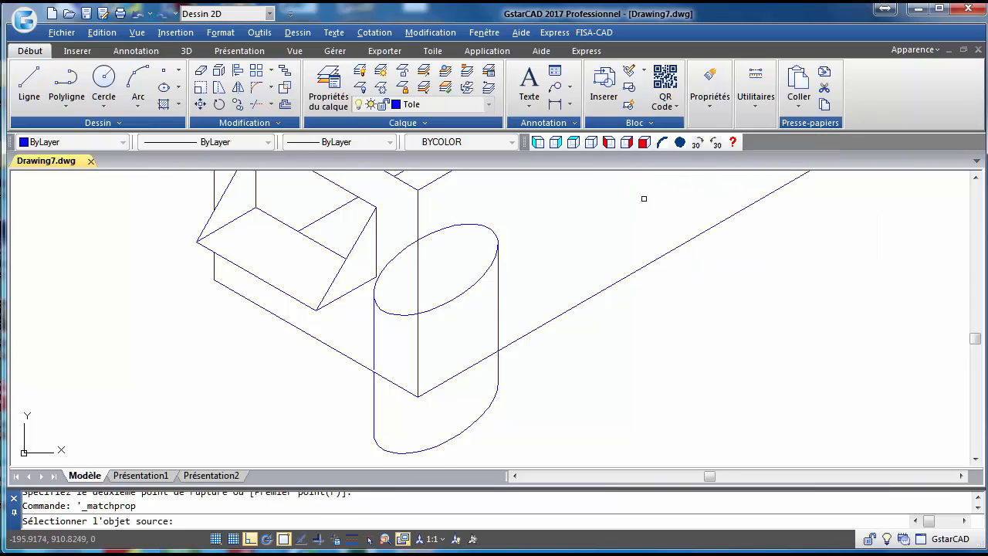
scroll(522, 327, up, 5)
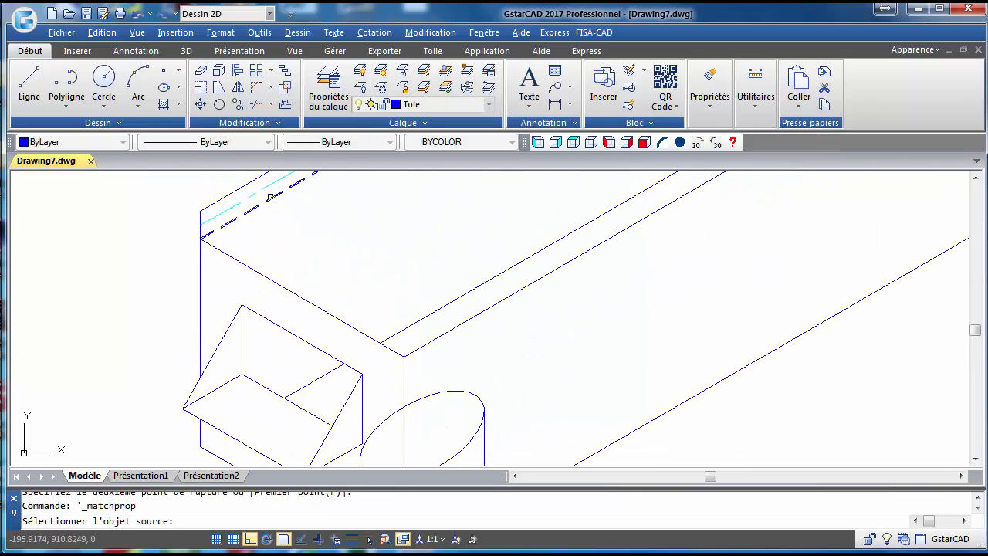
click(270, 197)
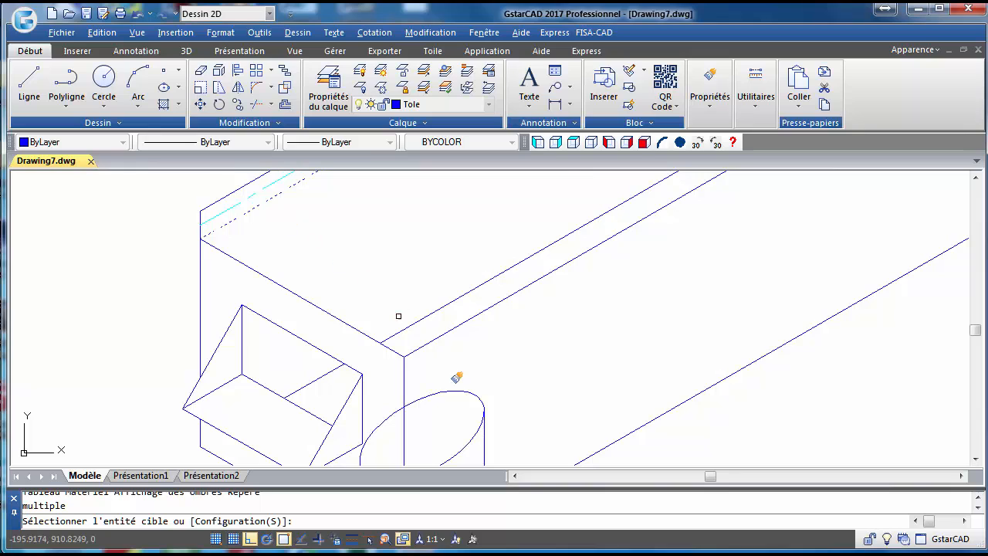
click(499, 434)
click(475, 392)
middle_drag(507, 397, 524, 271)
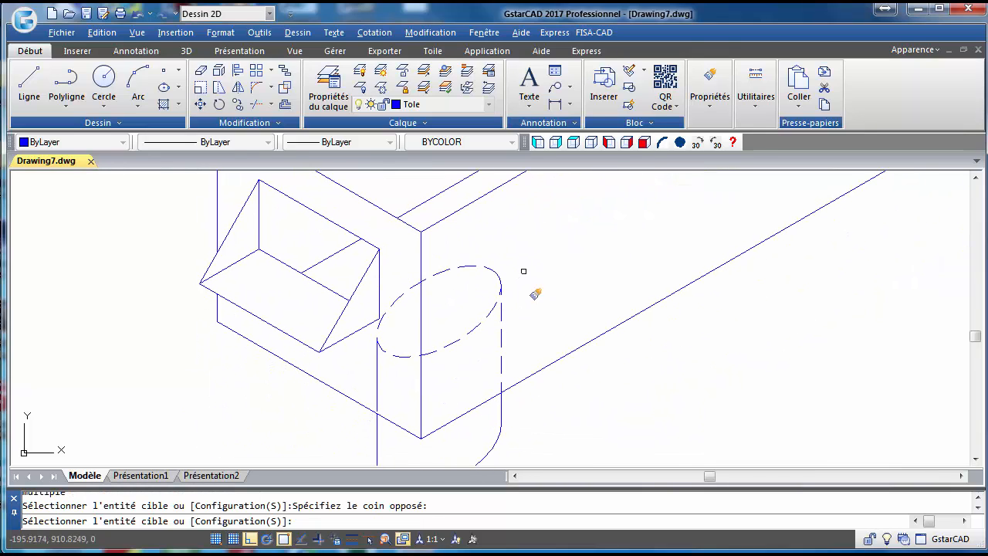
click(381, 380)
click(377, 375)
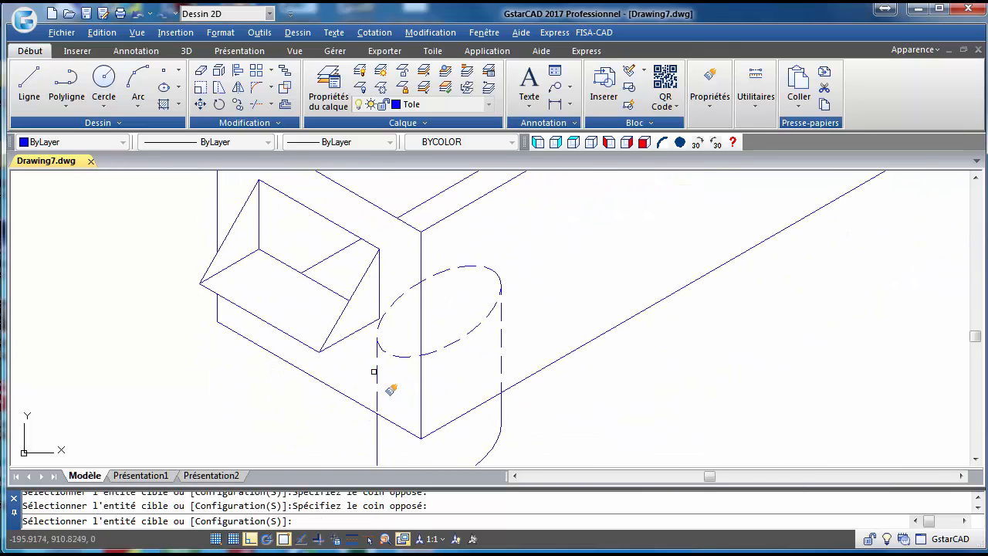
right_click(539, 311)
click(556, 321)
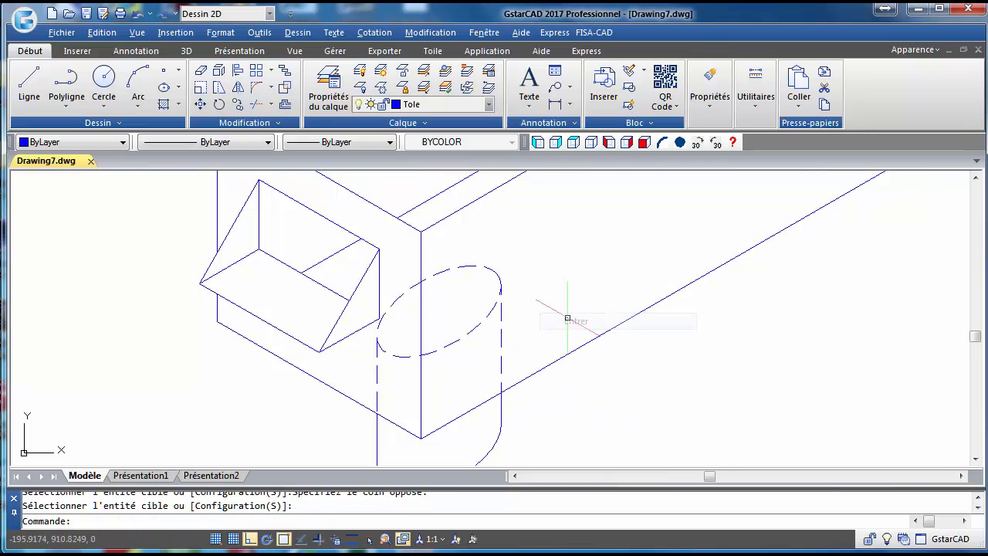
Turn off isometric drafting and draw a closed rectangle of lines, 25 wide by 15 high, to the lower right of the part.
scroll(540, 313, down, 3)
middle_drag(517, 304, 402, 278)
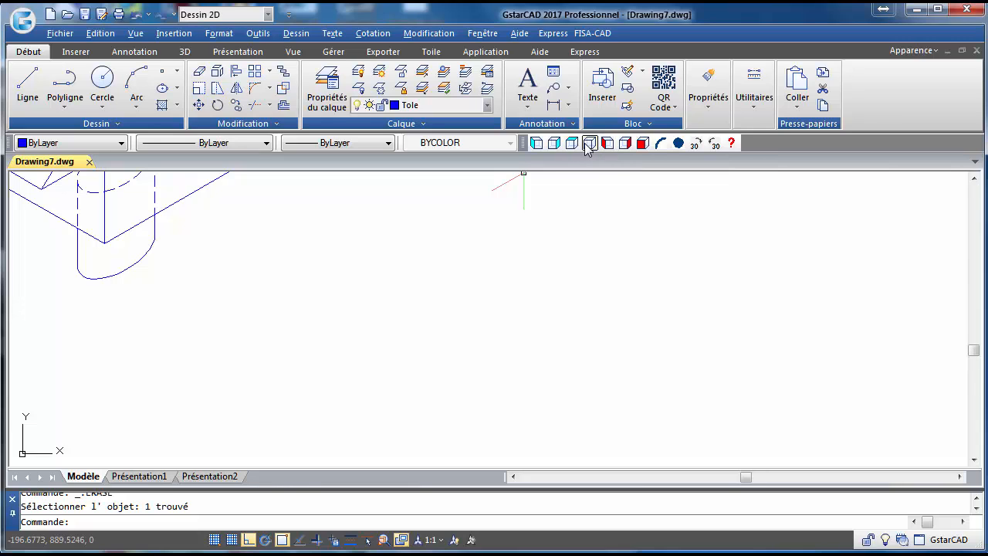
click(584, 143)
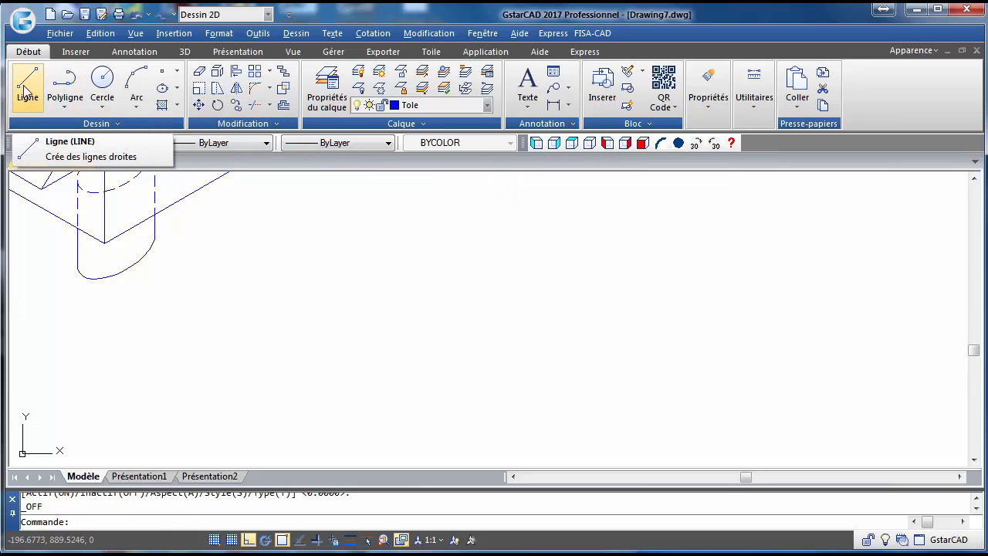
click(26, 90)
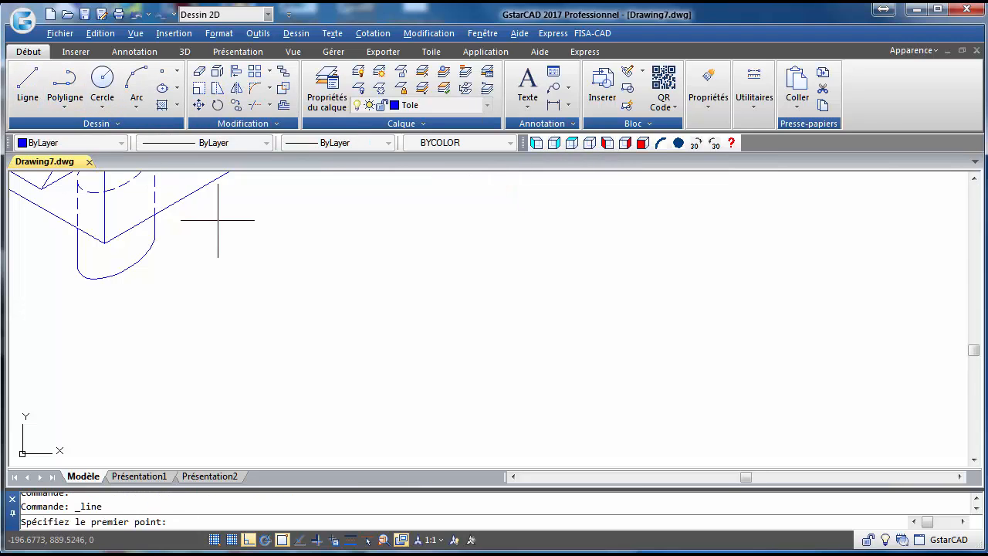
click(276, 277)
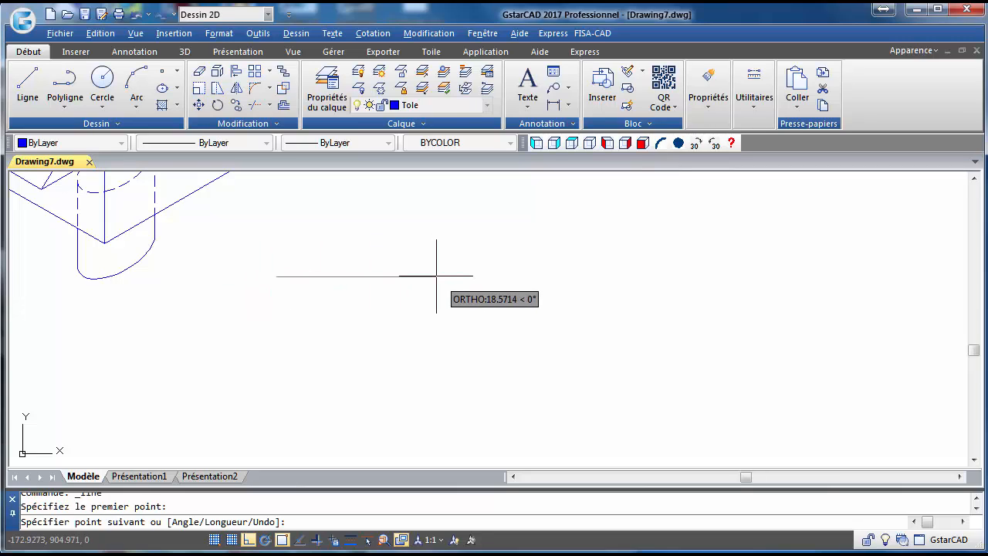
text(25)
key(Return)
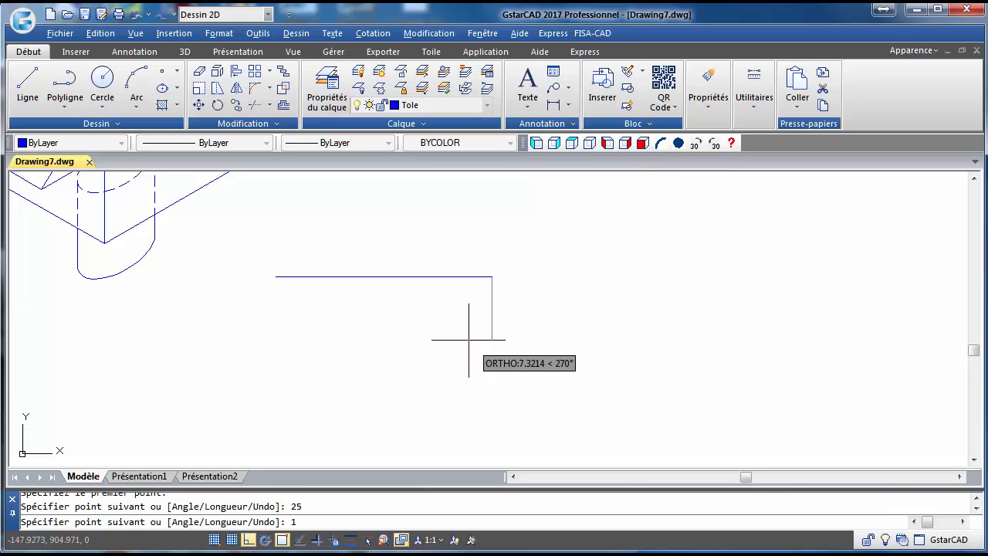
text(15)
key(Return)
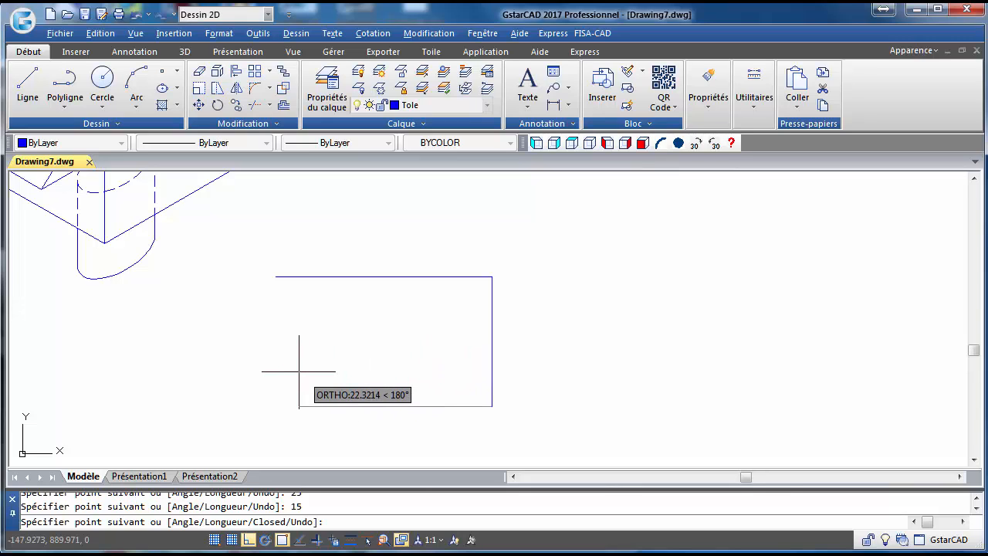
text(25)
key(Return)
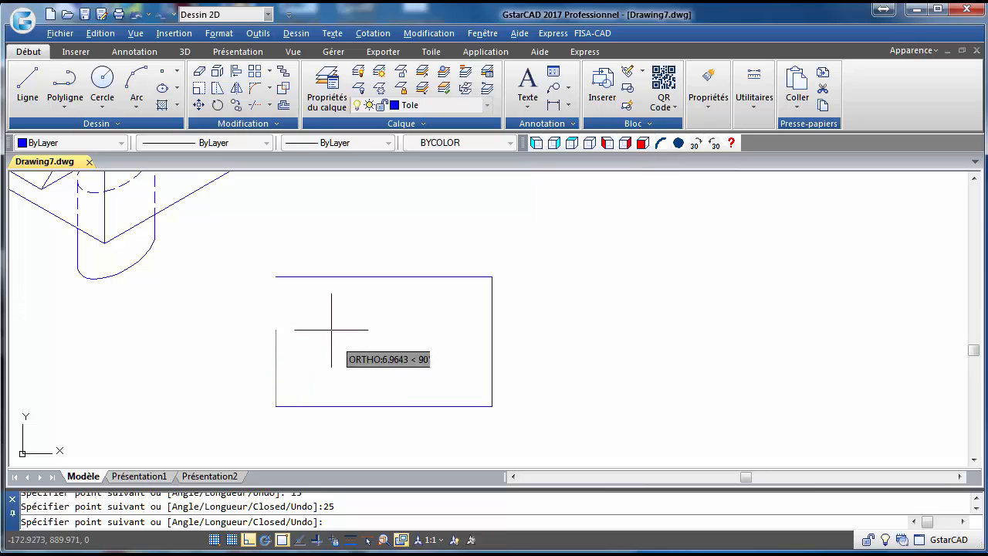
right_click(268, 280)
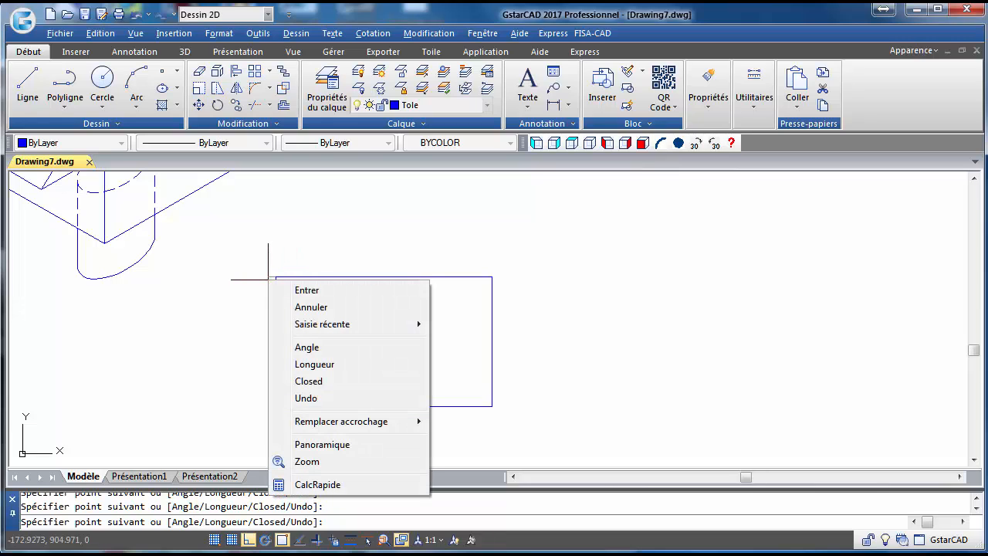
click(283, 293)
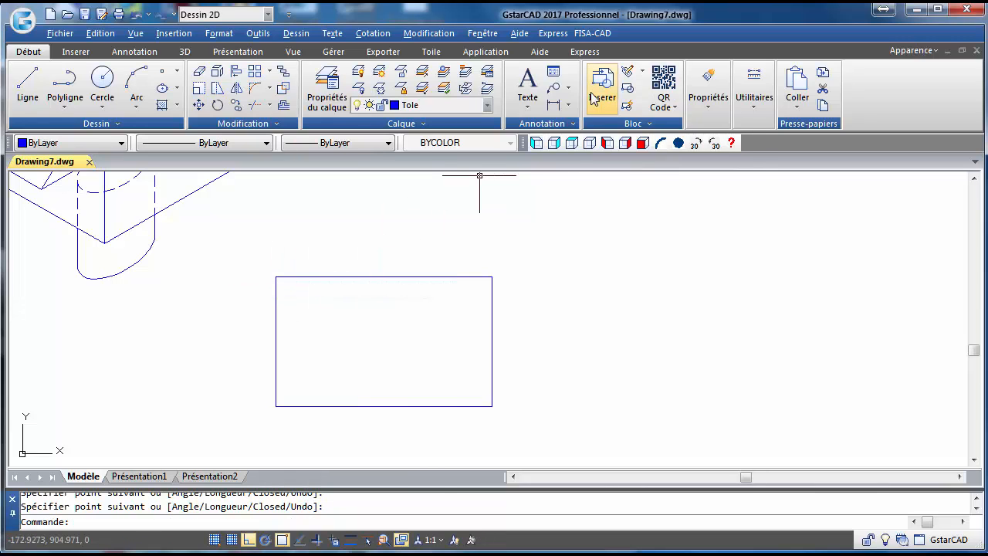
Switch back to the 30° isometric plane and draw connected lines from the rectangle's lower-left corner: 17 at 210°, 15 up and 2 up.
click(553, 143)
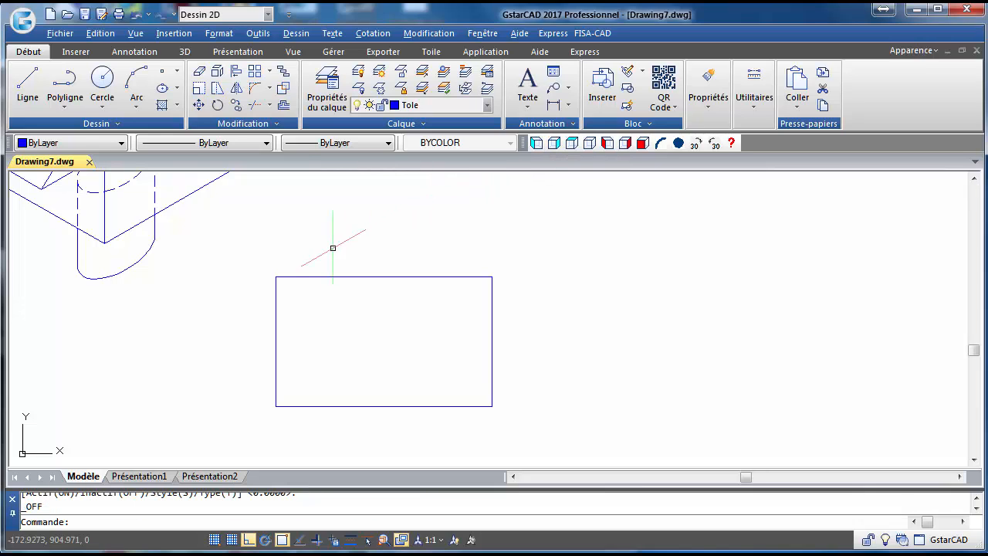
click(30, 89)
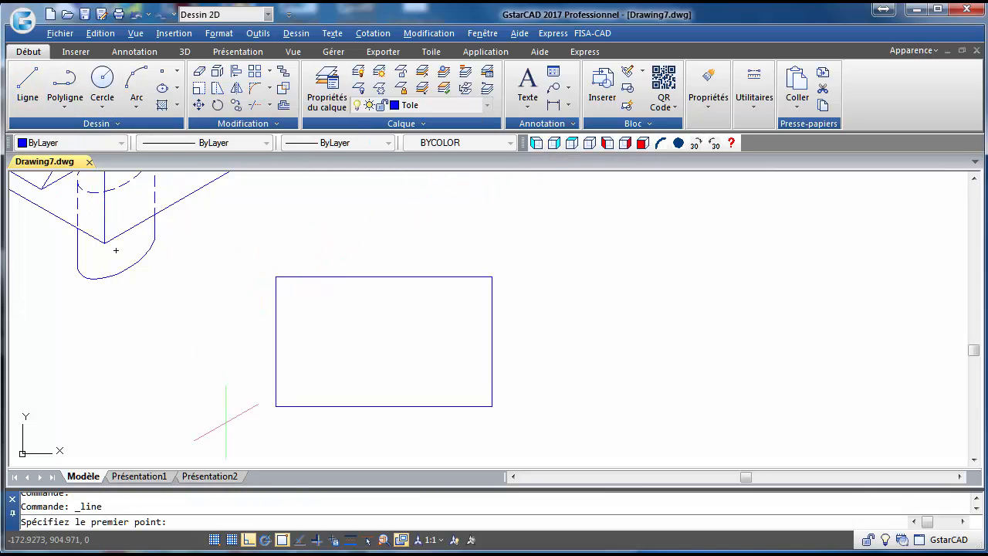
click(276, 407)
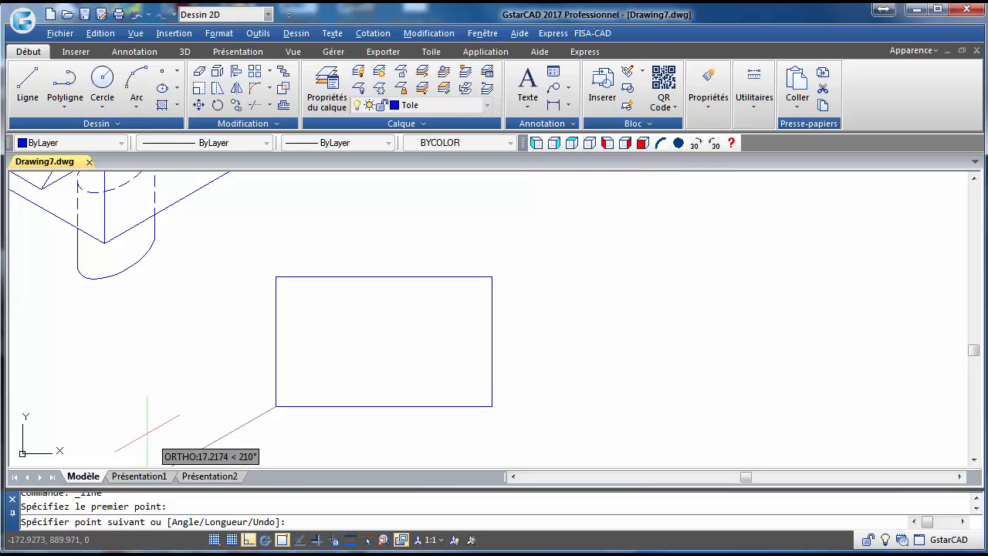
text(17)
key(Return)
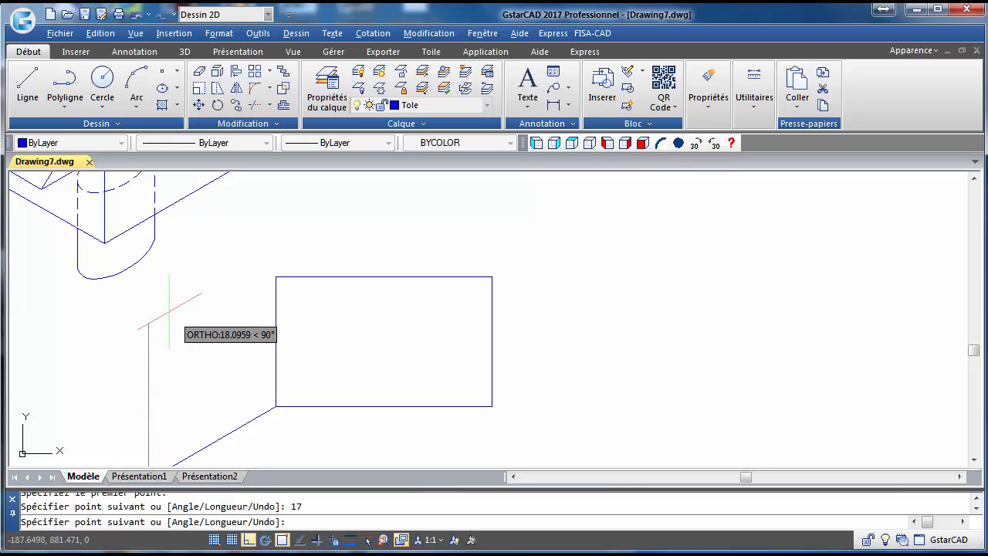
text(15)
key(Return)
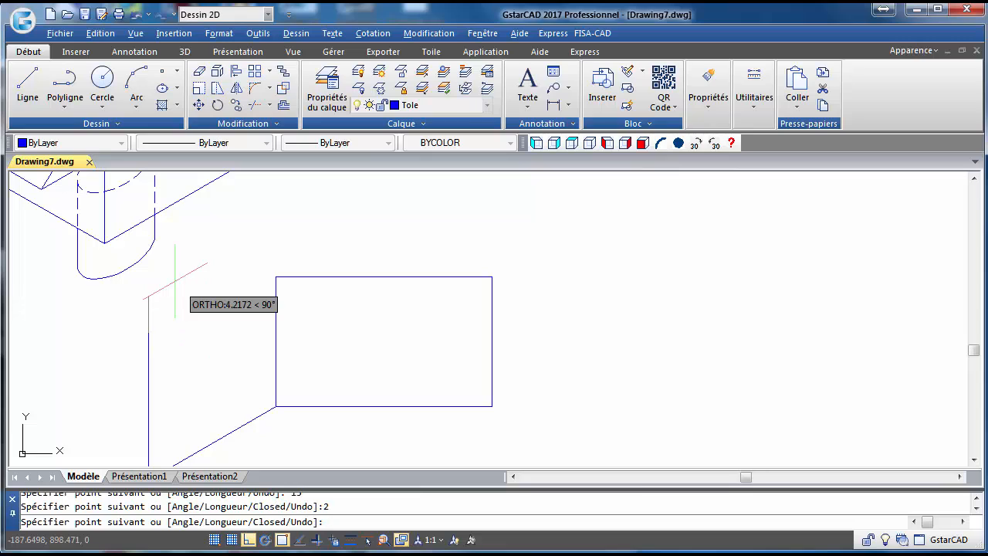
key(Return)
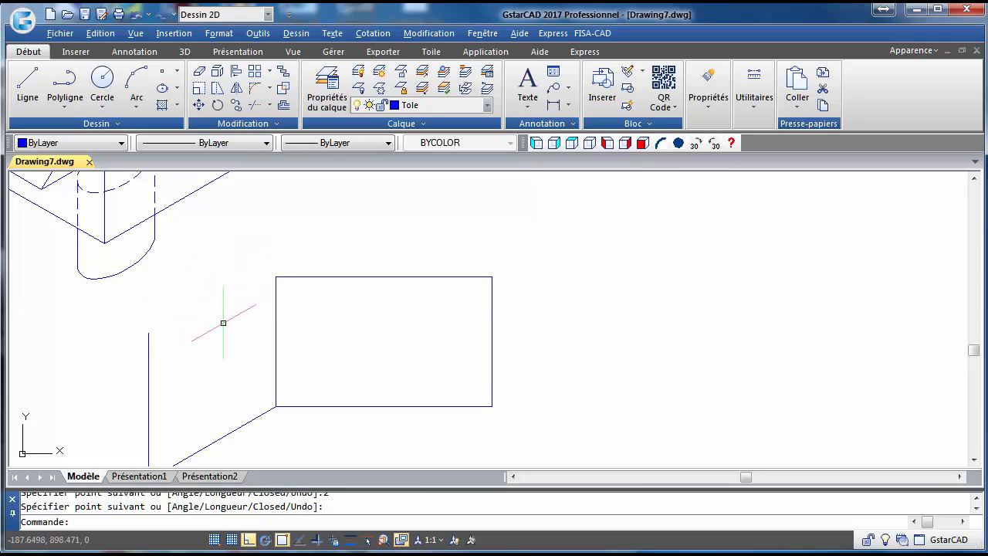
Copy the slanted bottom line from its lower end to the top of the 15-unit vertical line.
middle_drag(223, 323, 245, 272)
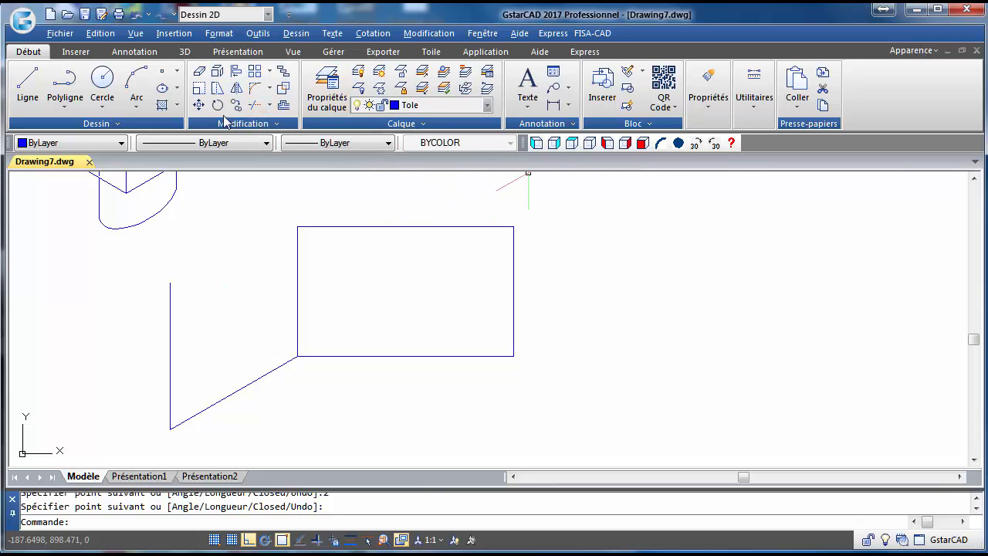
click(235, 106)
click(272, 424)
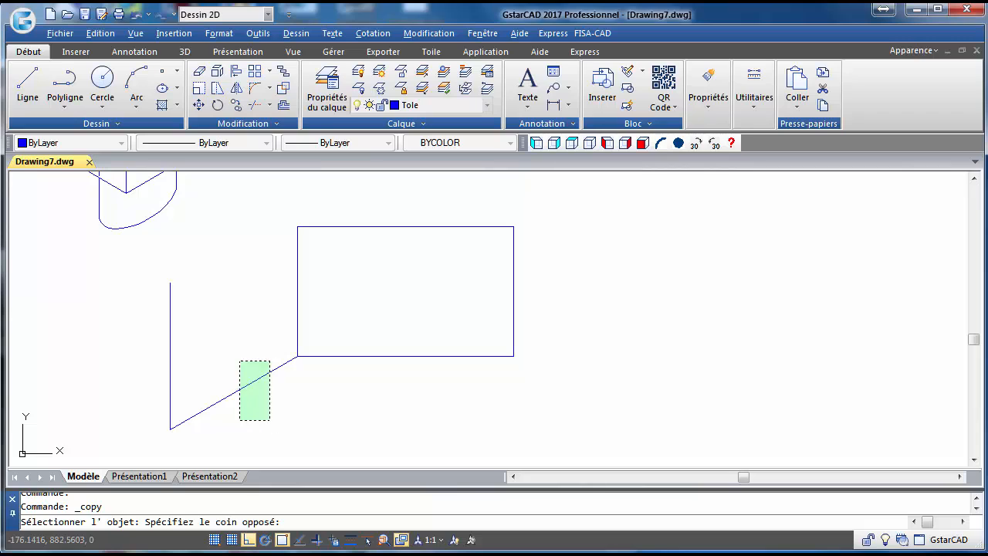
click(238, 358)
key(Return)
click(170, 427)
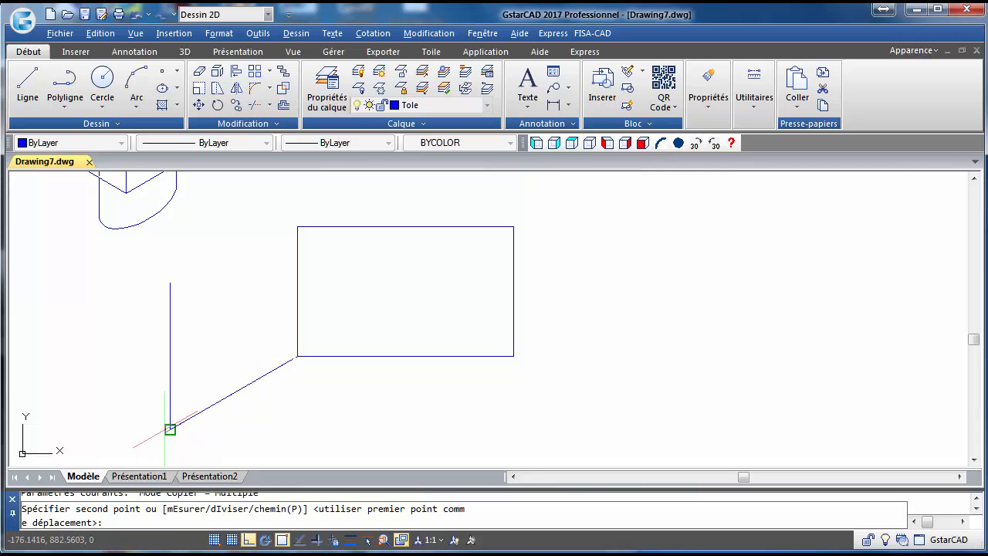
click(171, 300)
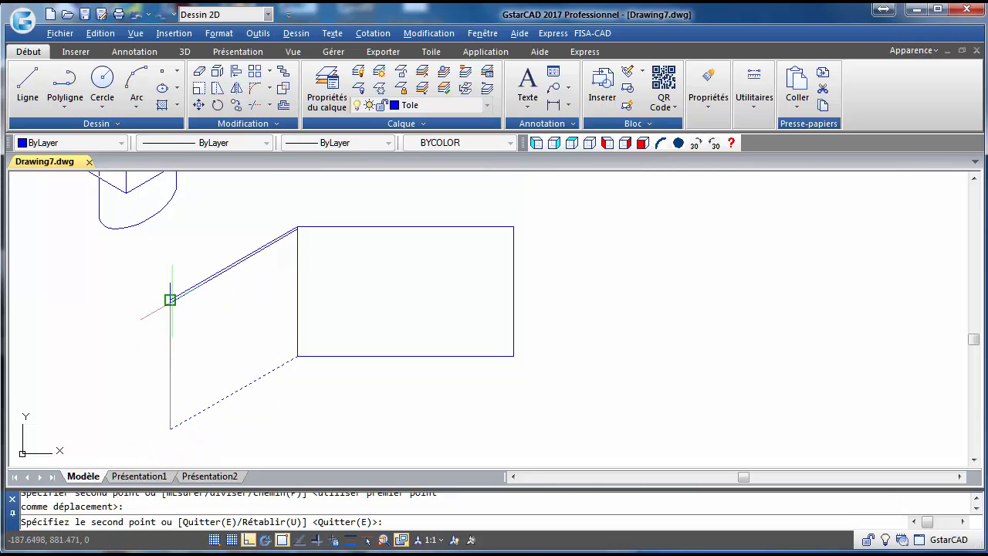
right_click(342, 294)
click(382, 305)
Copy the rectangle's bottom line from its left end to the front end of the lower slanted line.
right_click(394, 306)
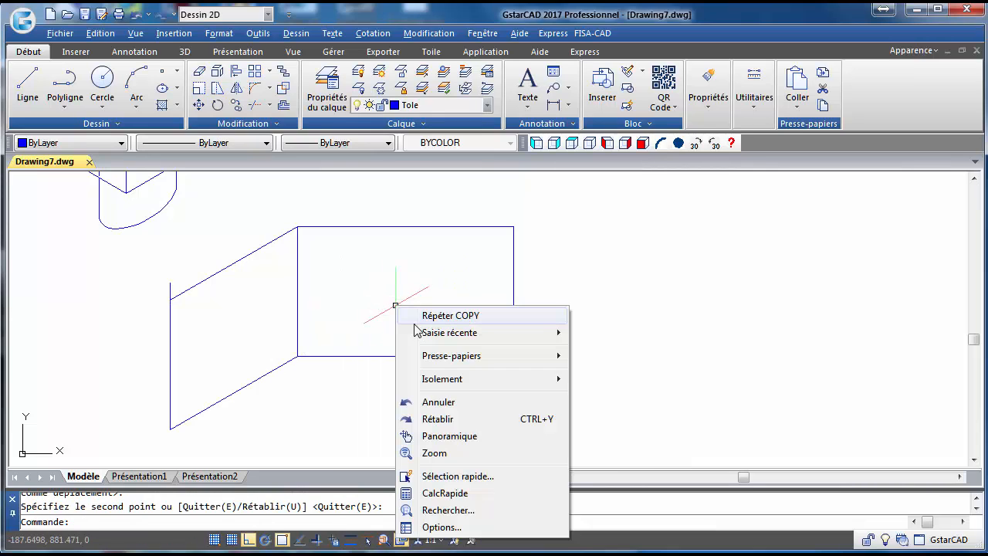
click(417, 316)
click(408, 360)
click(404, 347)
key(Return)
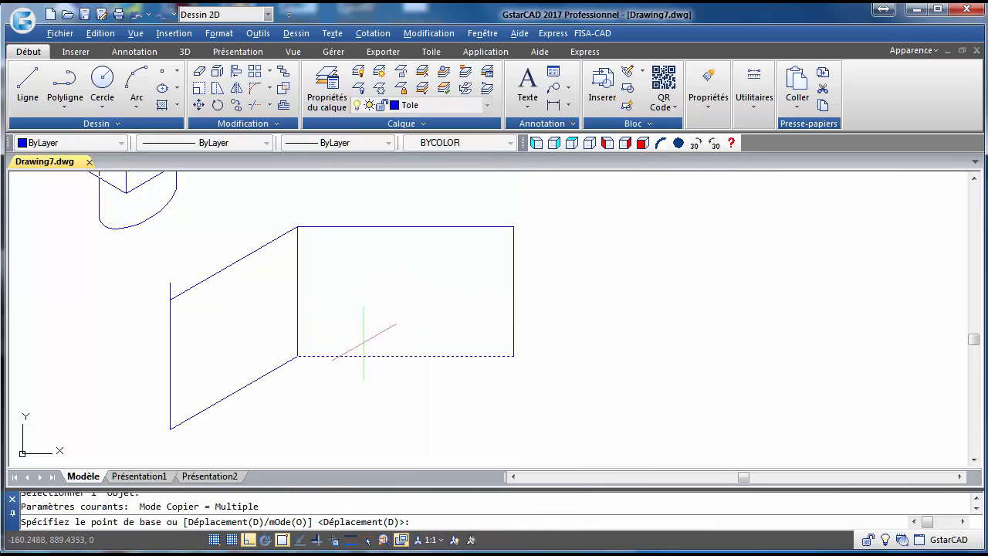
click(297, 356)
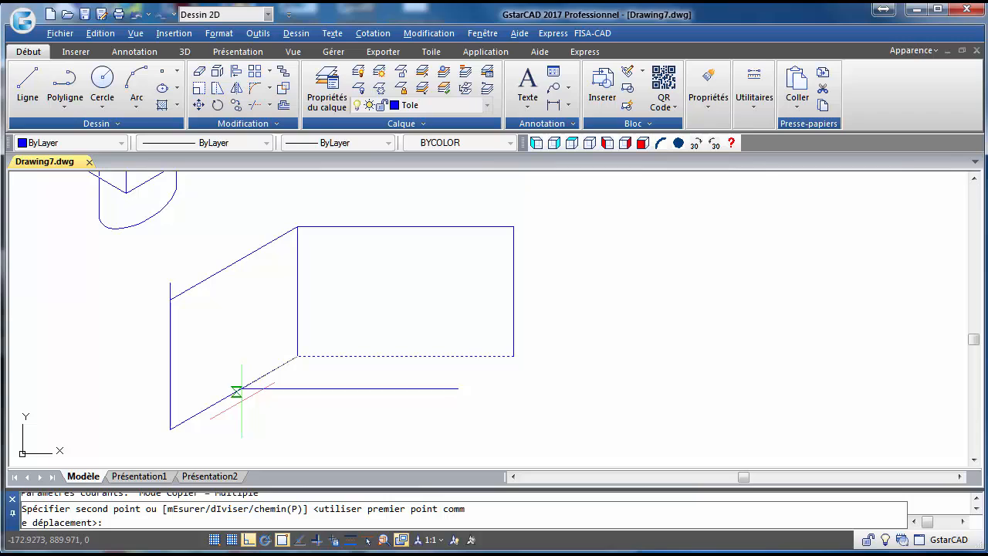
click(170, 430)
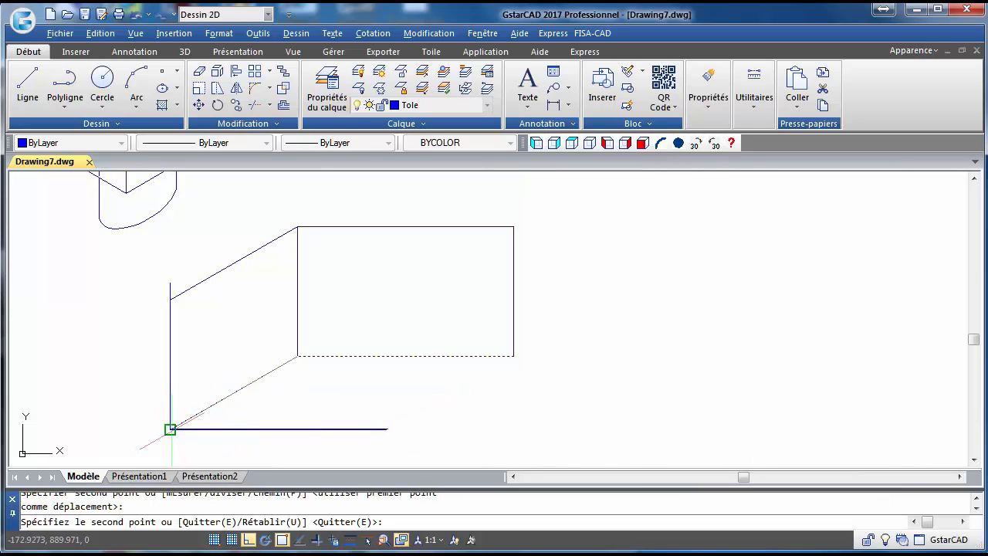
key(Escape)
Erase the rectangle's right vertical side.
click(524, 309)
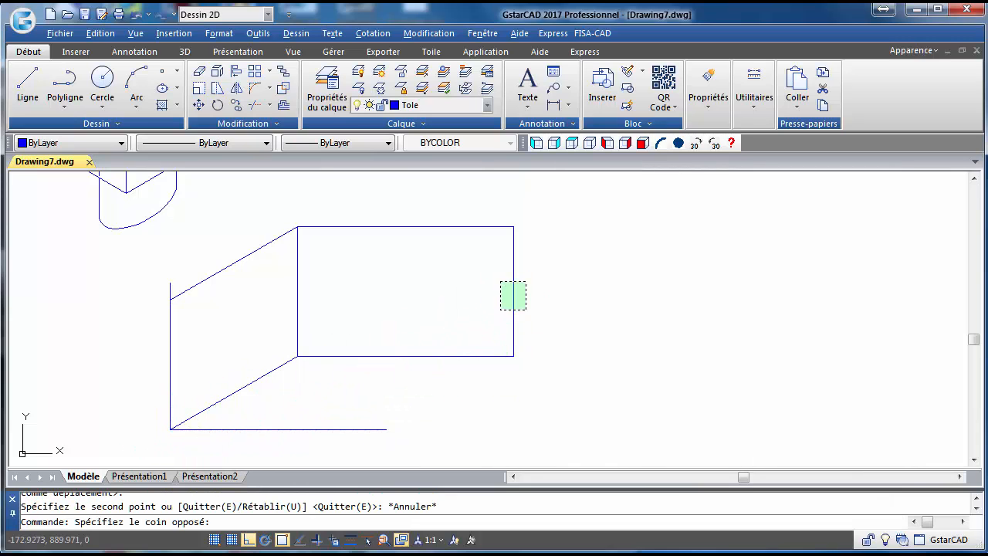
click(501, 283)
key(Delete)
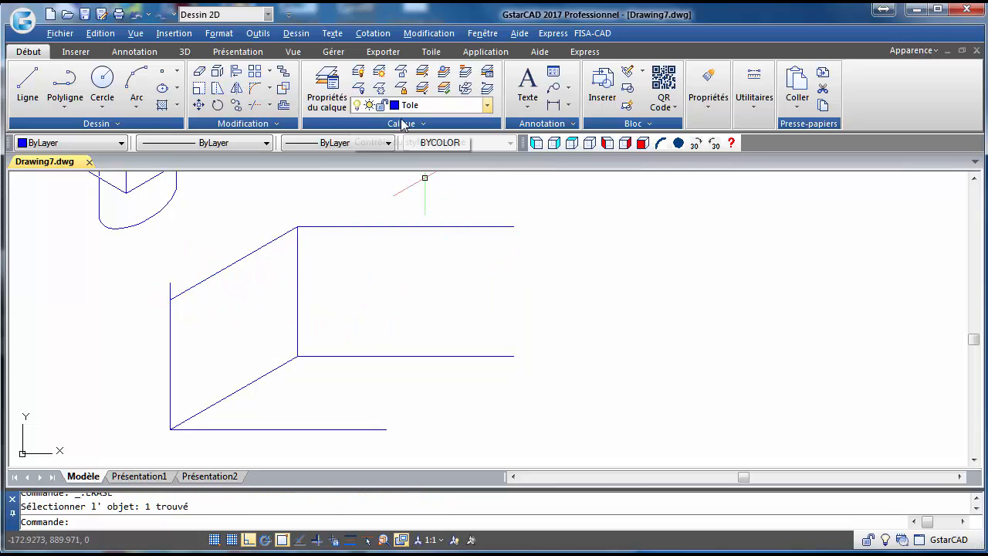
Copy the rectangle's bottom line from its left end to the very top of the front vertical line.
click(235, 106)
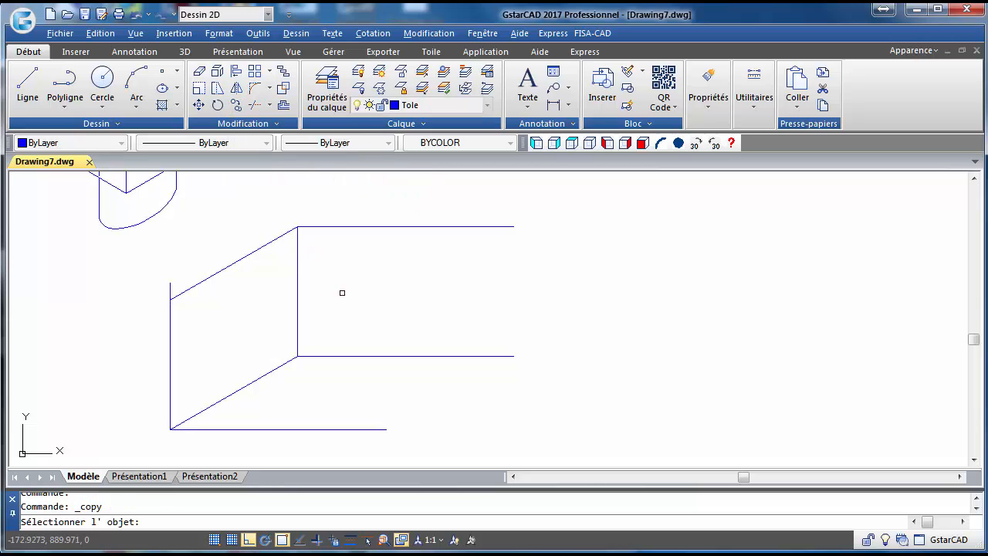
click(377, 360)
click(353, 332)
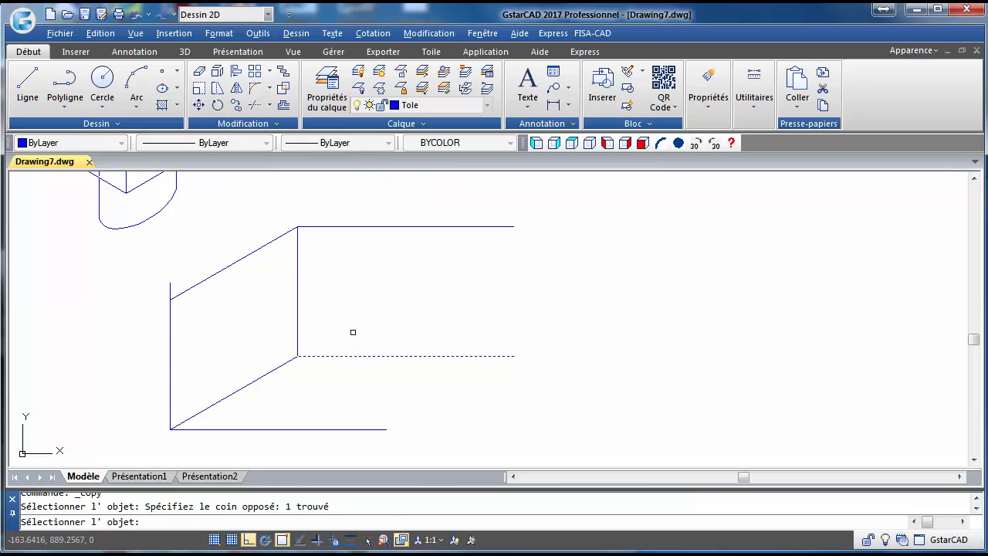
key(Return)
click(297, 356)
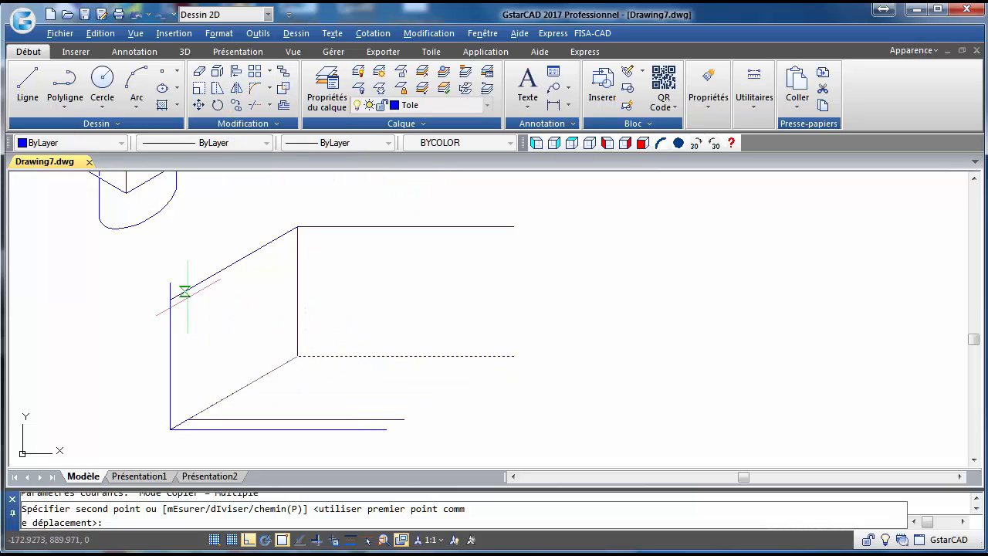
click(170, 283)
key(Escape)
key(Escape)
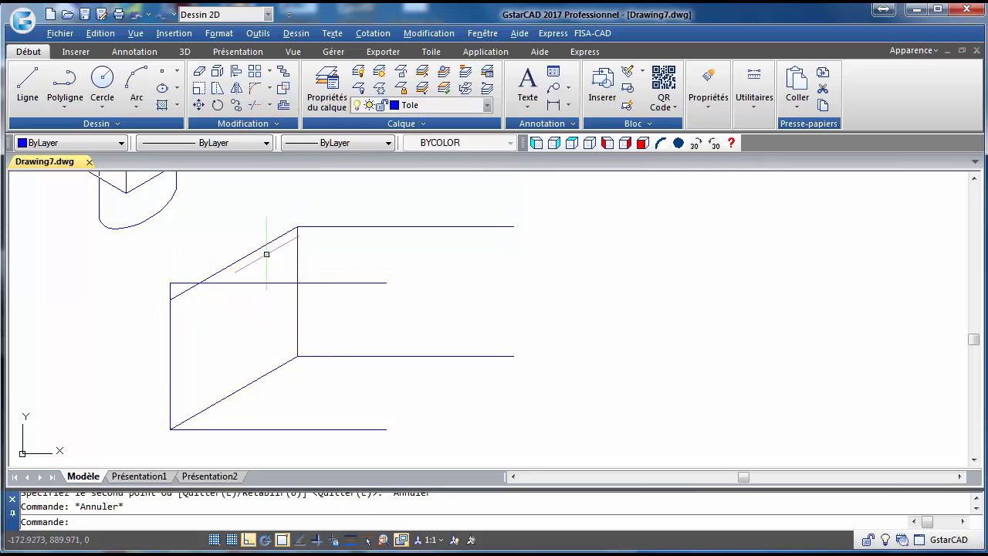
Trim the front top line between the slanted upper edge and the rear vertical edge, and erase its leftover piece beyond that edge.
click(257, 106)
key(Return)
click(248, 283)
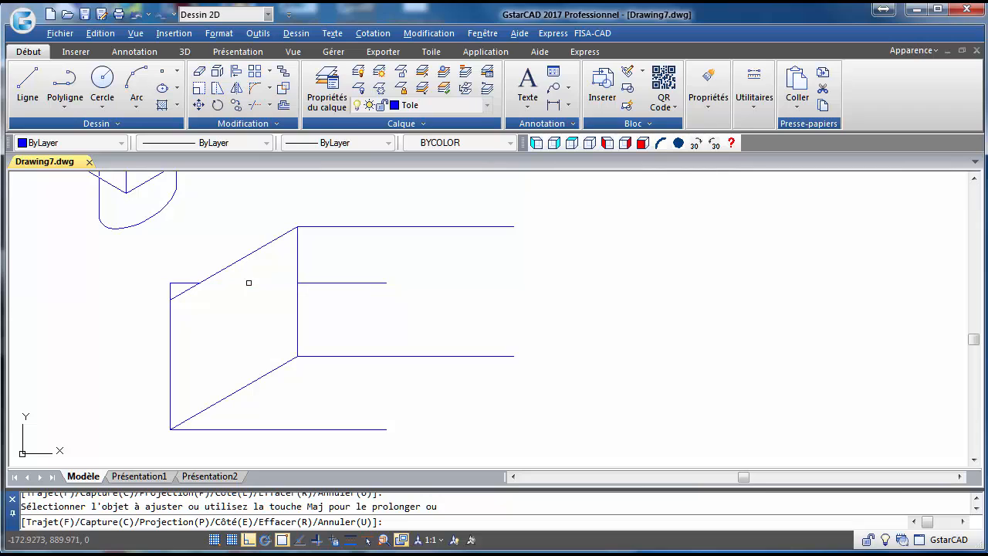
key(Escape)
click(375, 284)
click(373, 284)
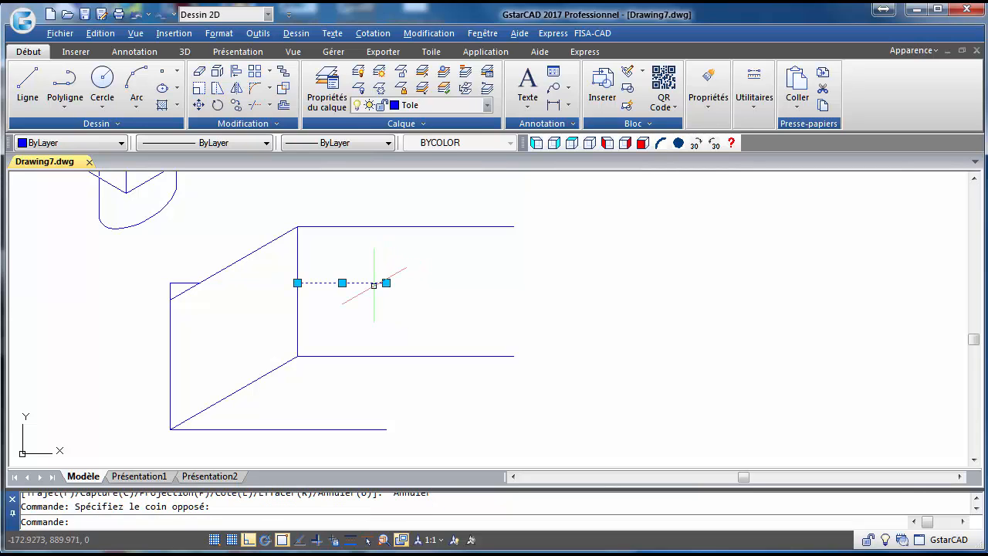
key(Delete)
Draw a closed isometric parallelogram beside the figure, with 30° sides 10 long and vertical sides 5 high.
mouse_move(404, 273)
middle_down()
mouse_move(474, 254)
mouse_move(516, 229)
middle_up()
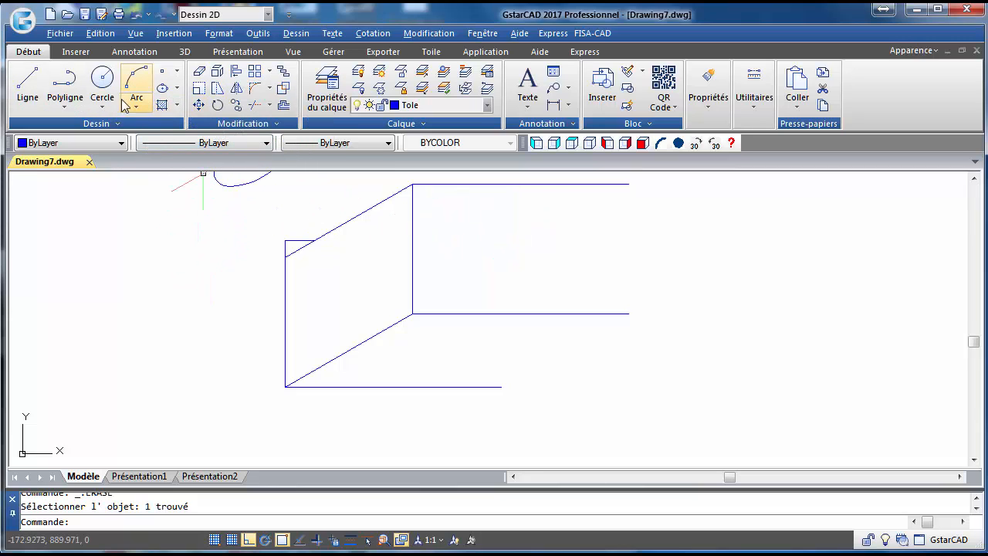
click(37, 101)
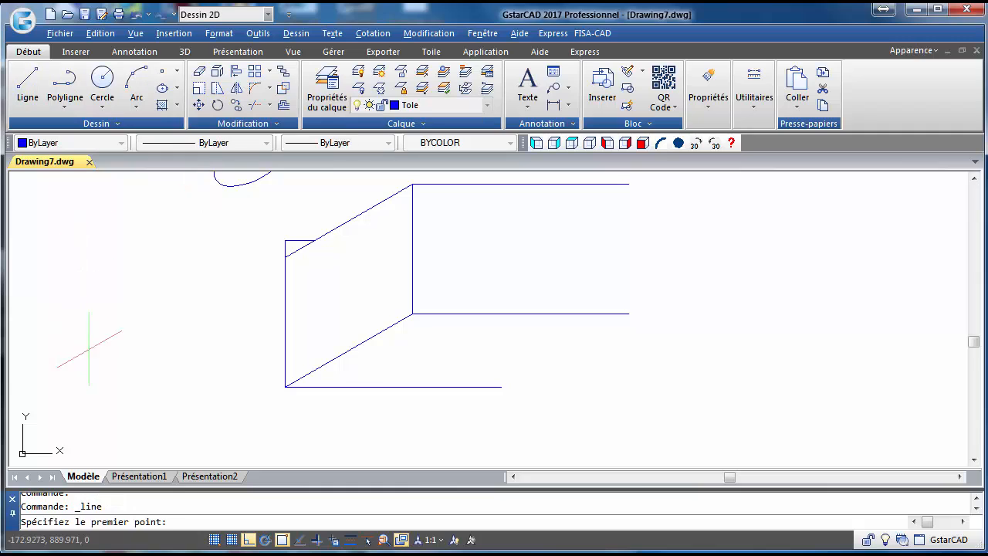
click(75, 378)
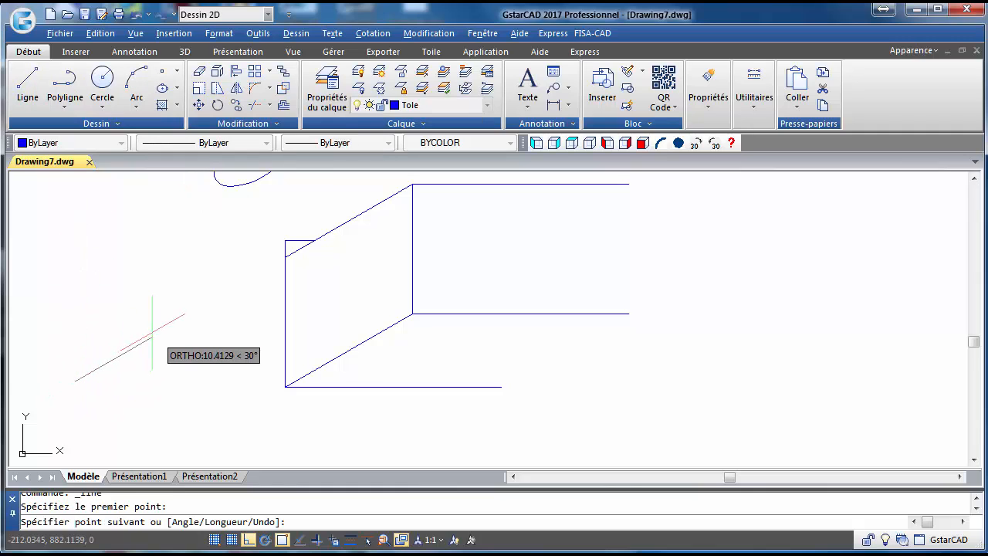
text(10)
key(Return)
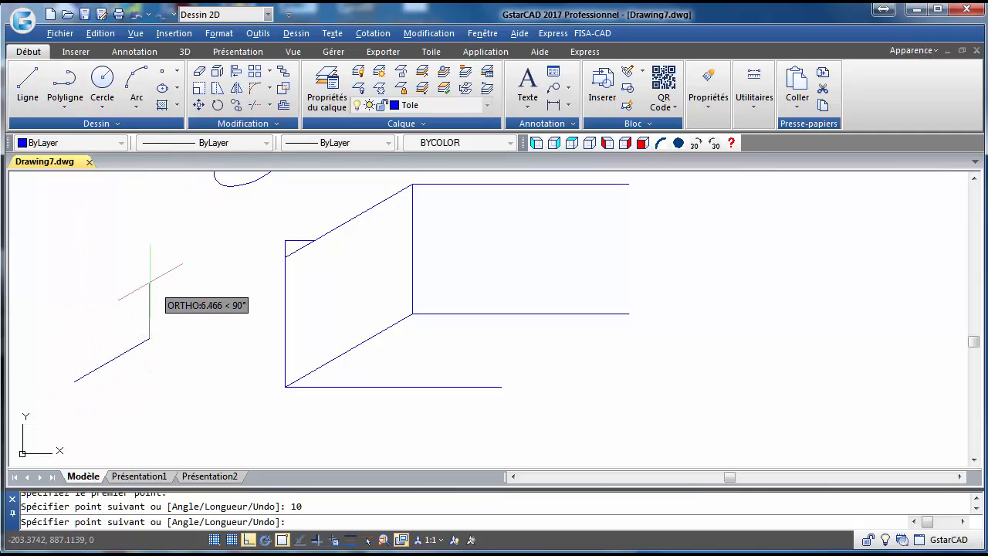
text(5)
key(Return)
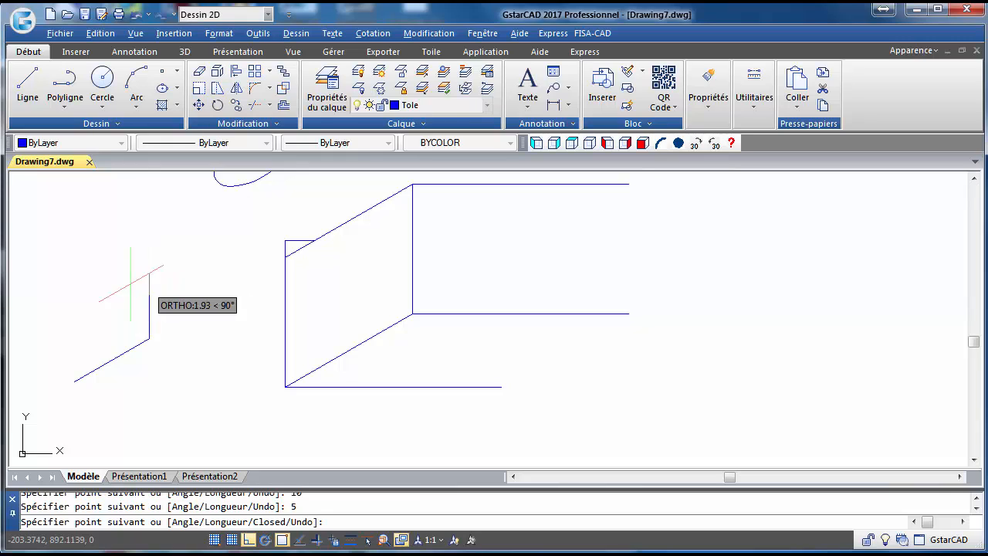
text(10)
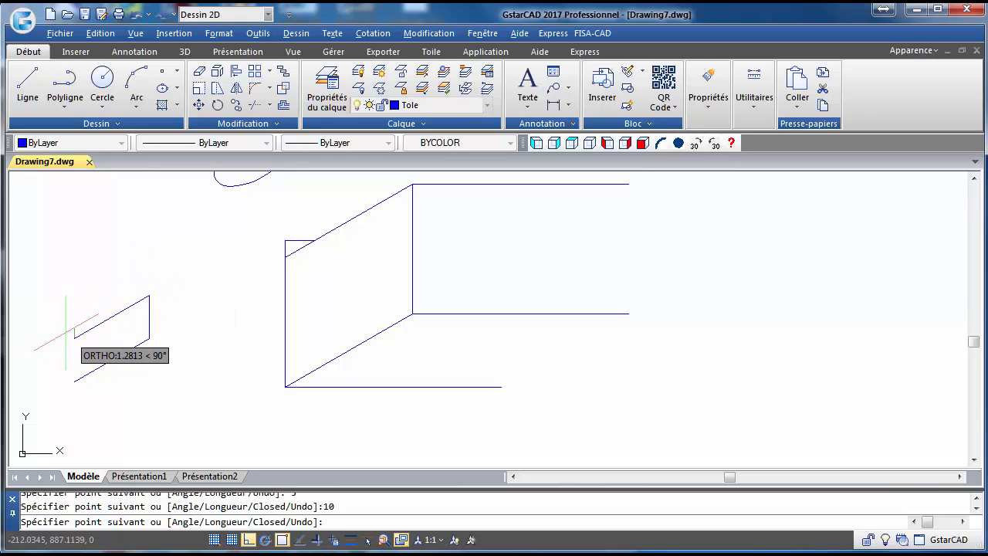
key(Return)
right_click(78, 384)
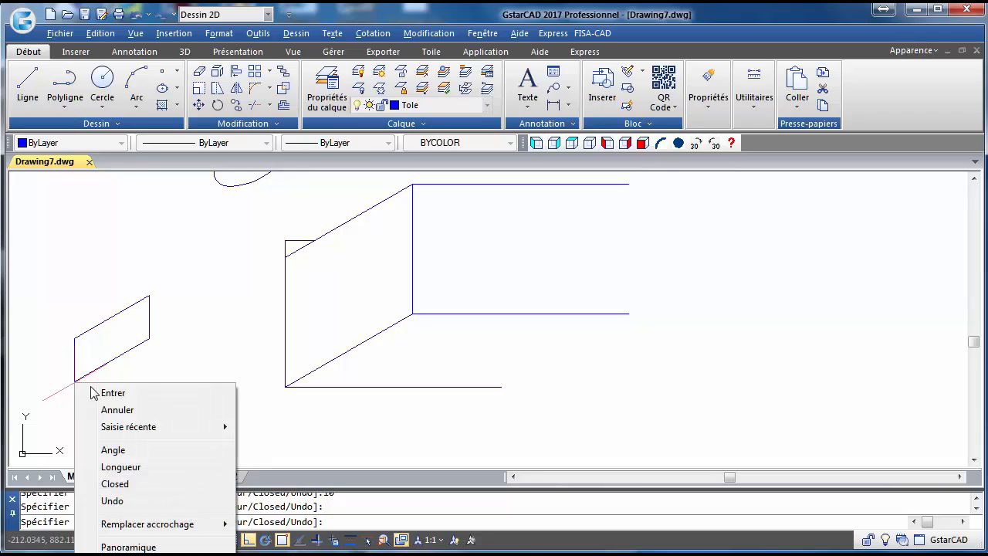
click(104, 391)
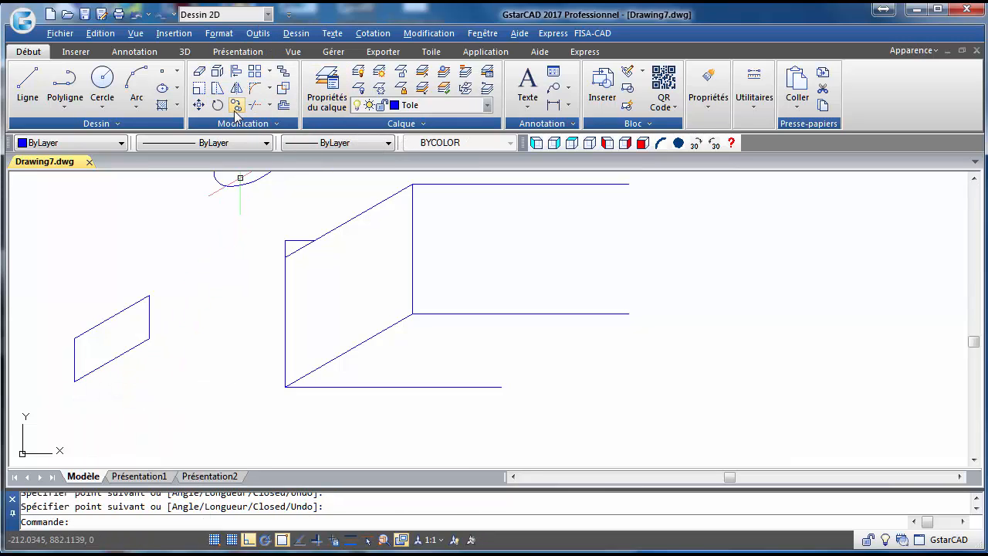
Move the parallelogram from its lower edge's midpoint to the midpoint of the figure's lower slanted line.
click(199, 107)
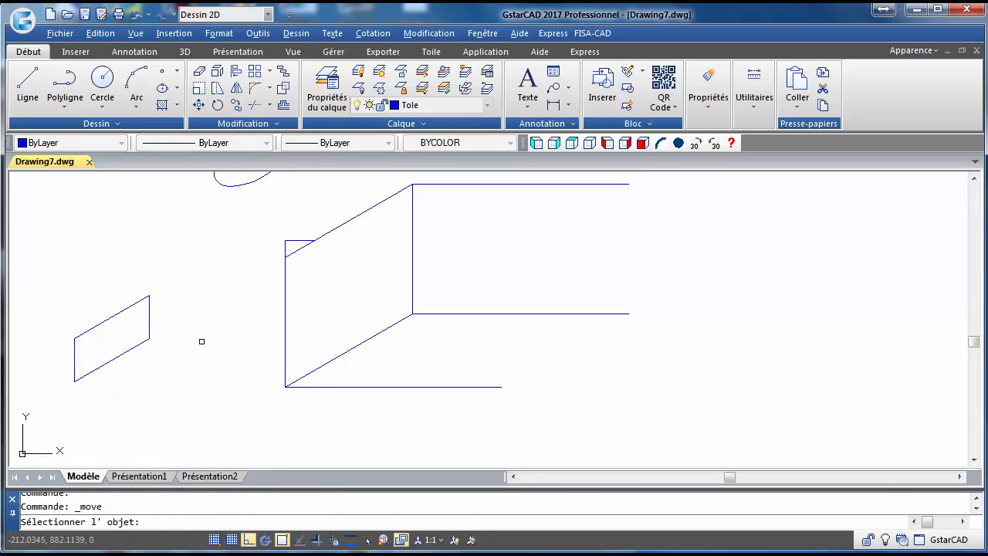
click(190, 376)
click(44, 259)
key(Return)
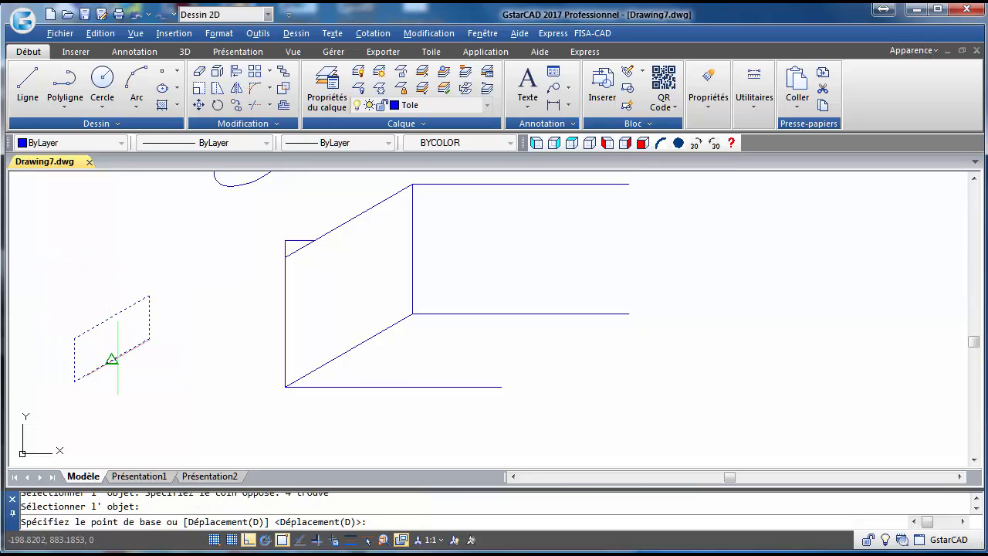
click(112, 359)
click(350, 353)
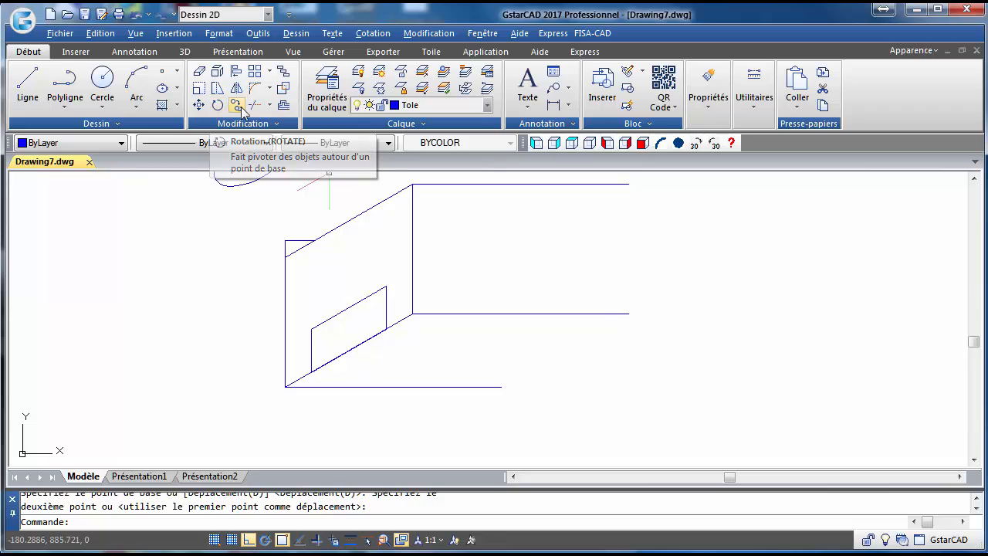
Move the parallelogram vertically upward from the lower slanted line into the upper part of the slanted face.
click(306, 287)
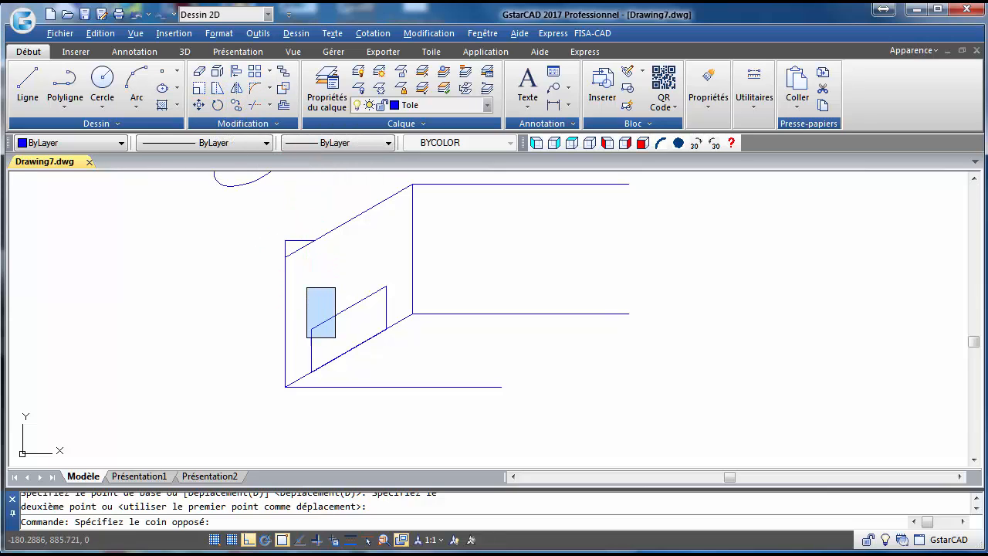
click(398, 372)
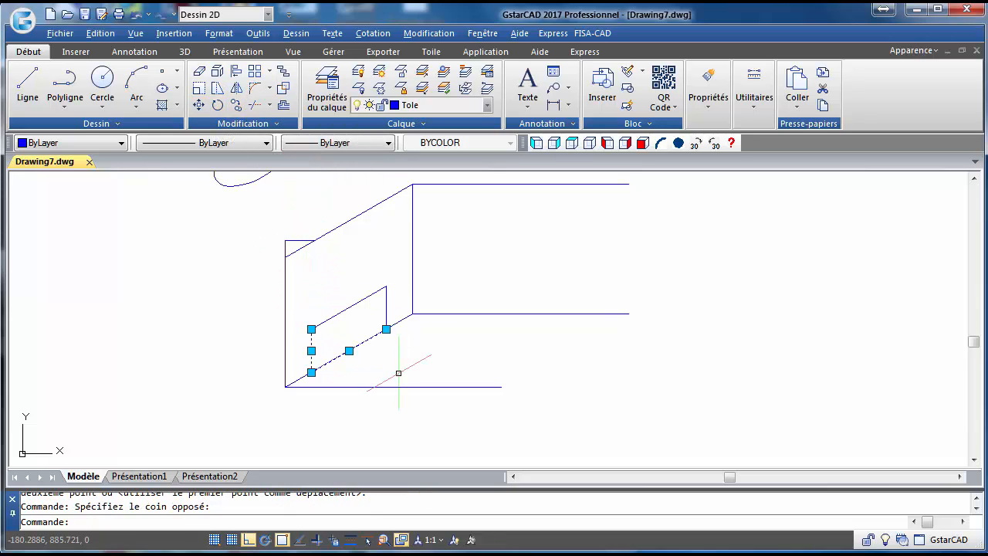
click(394, 312)
click(371, 276)
right_click(370, 275)
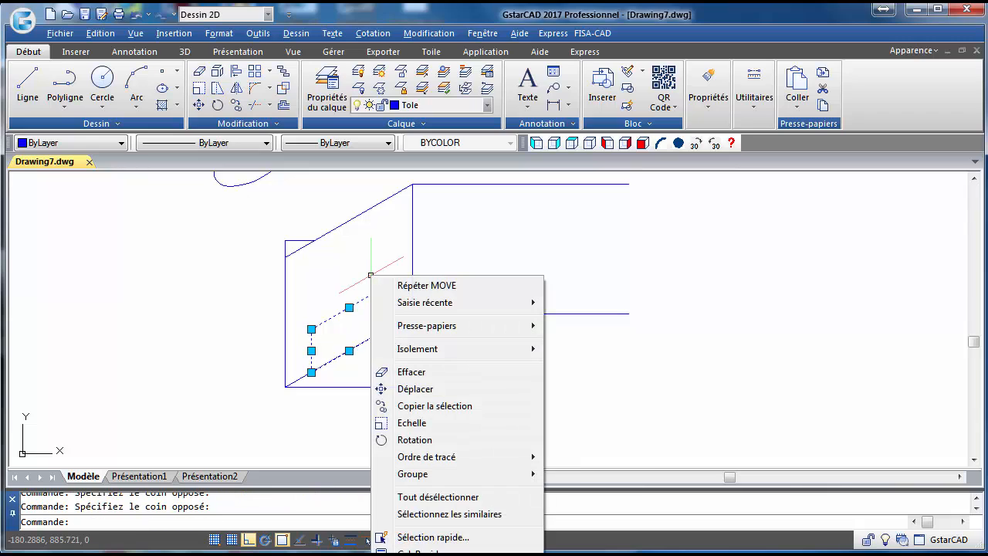
click(385, 289)
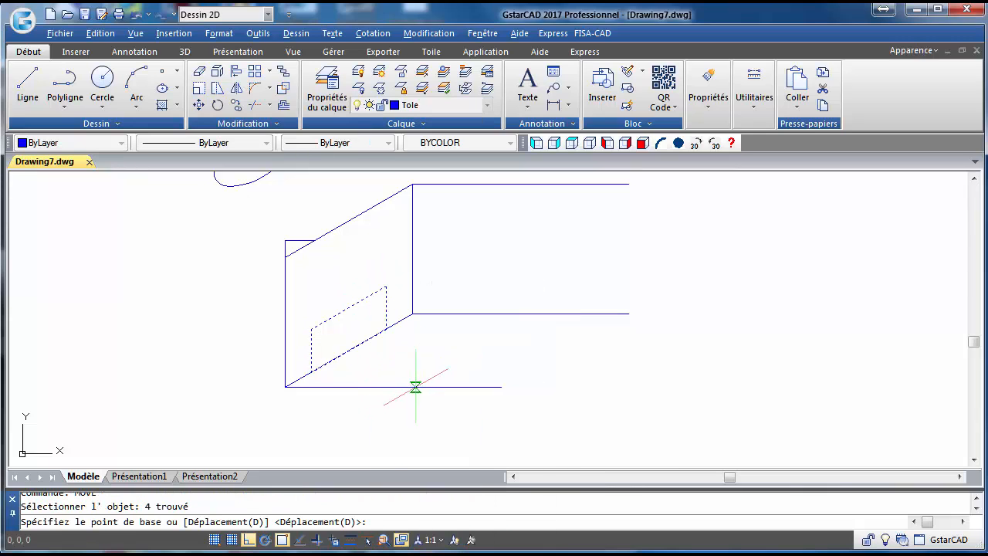
click(377, 451)
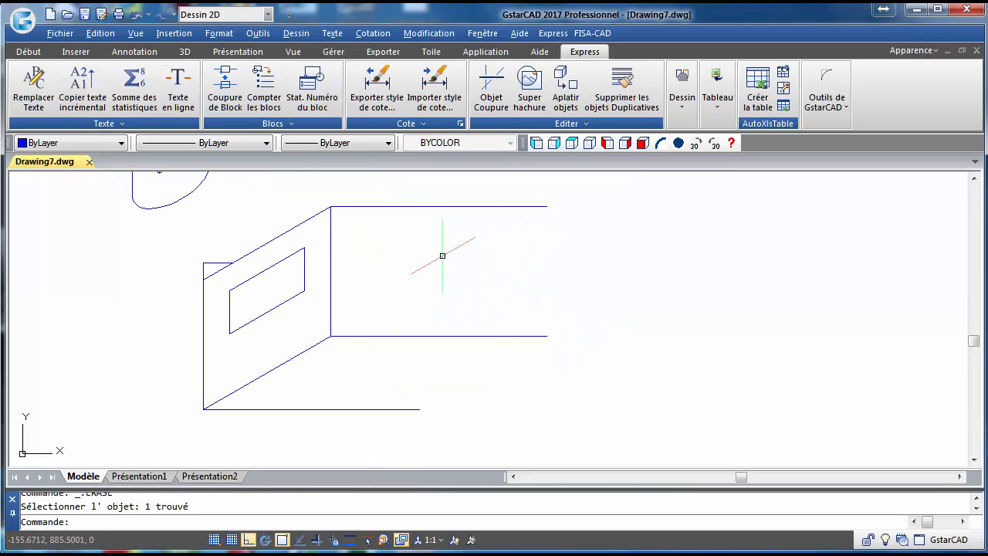
Set the break symbol size and draw a vertical break line joining the open ends of the rear face's two horizontal lines, symbol near mid-height.
click(568, 126)
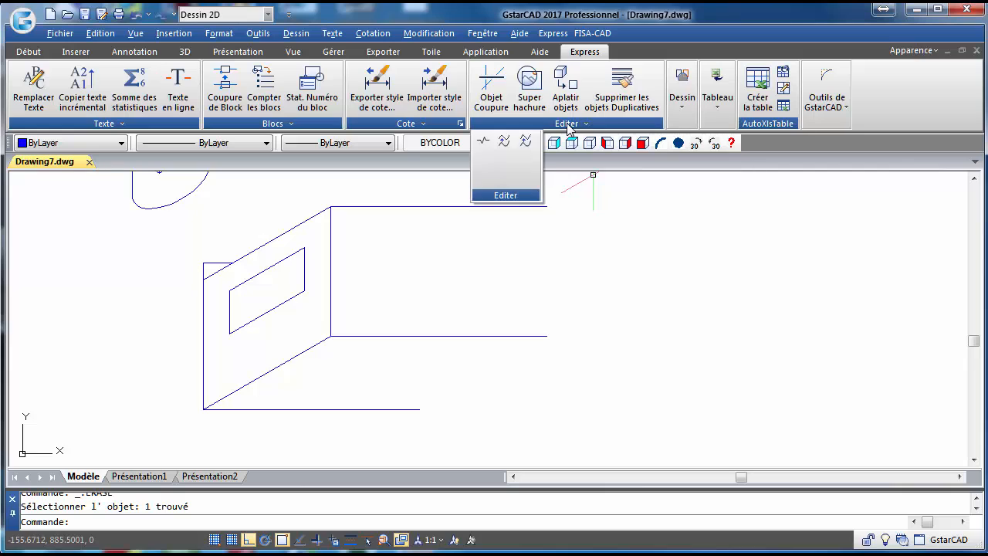
click(485, 144)
right_click(569, 263)
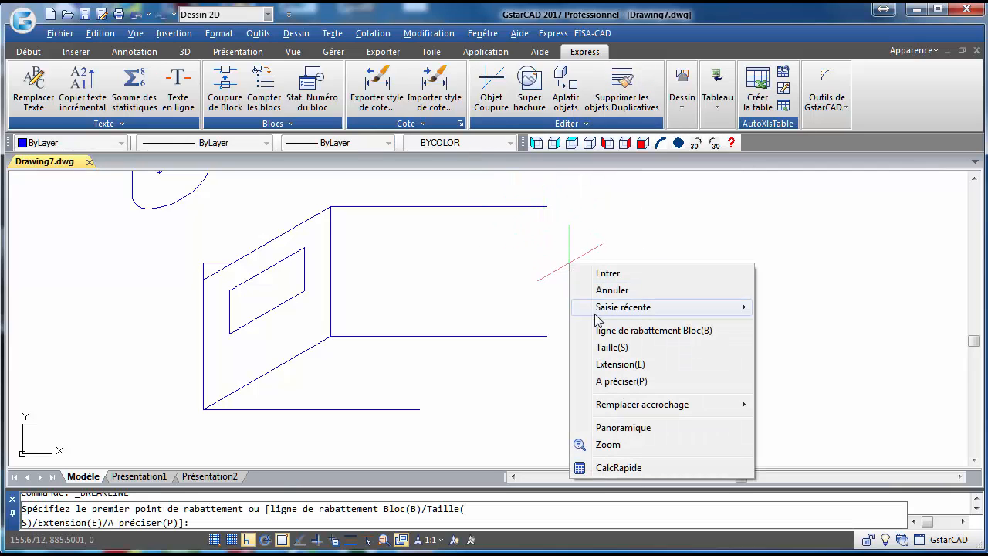
click(607, 349)
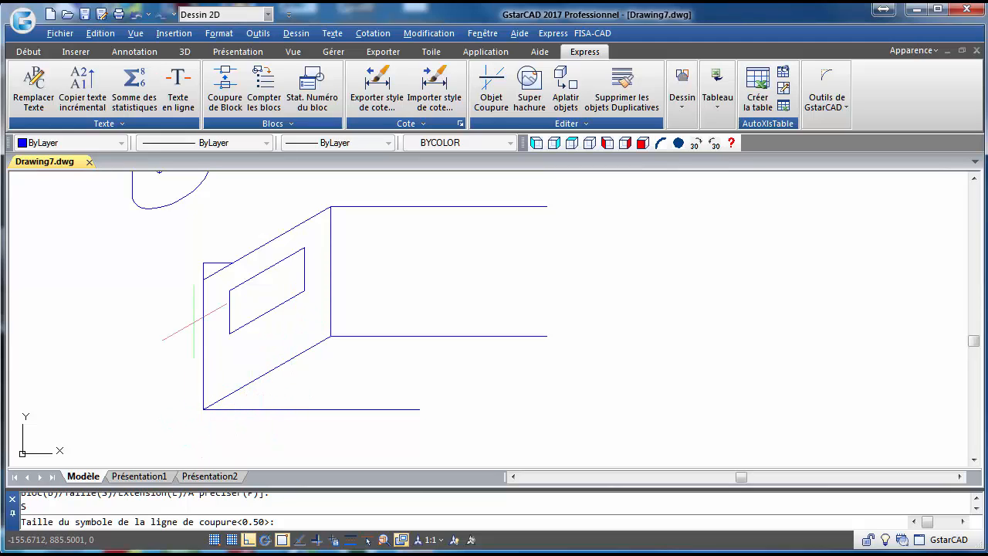
key(Return)
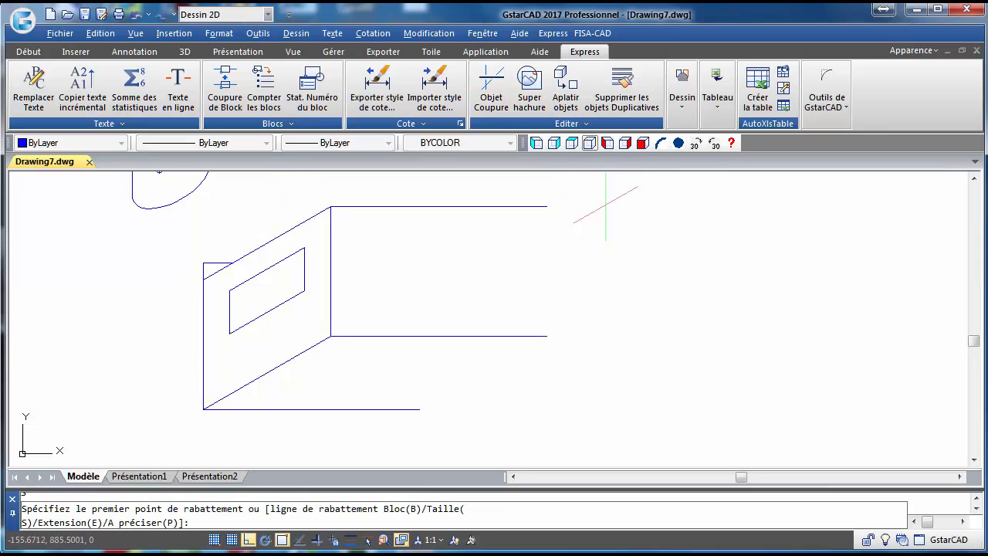
click(556, 214)
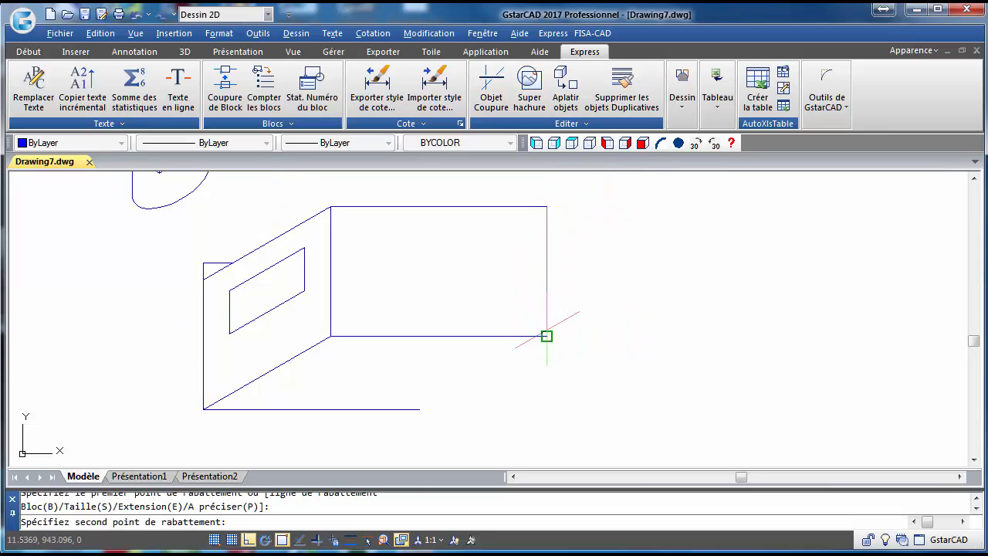
click(547, 336)
click(543, 270)
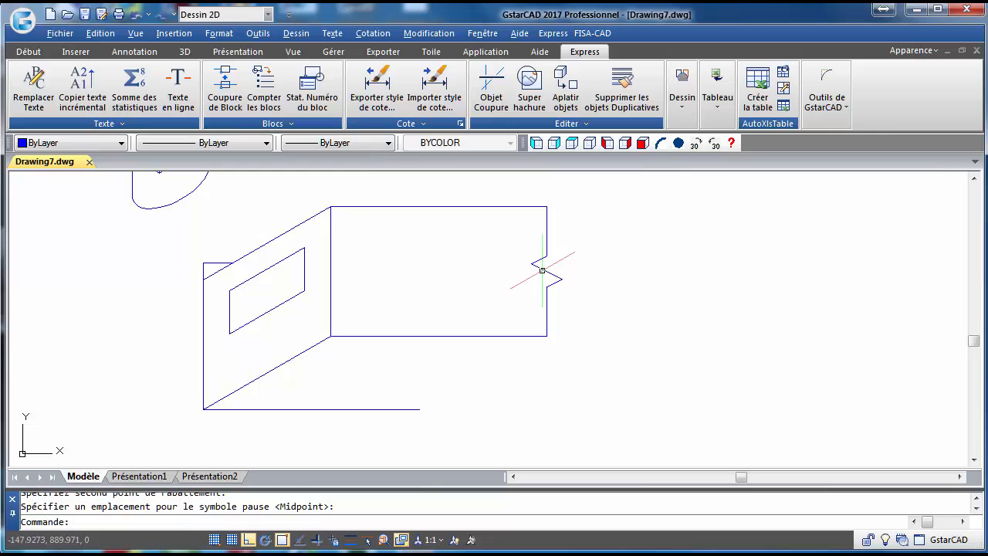
Draw a second break line from the rear lower line's open end to the front bottom line's open end, with the symbol at its middle.
right_click(562, 303)
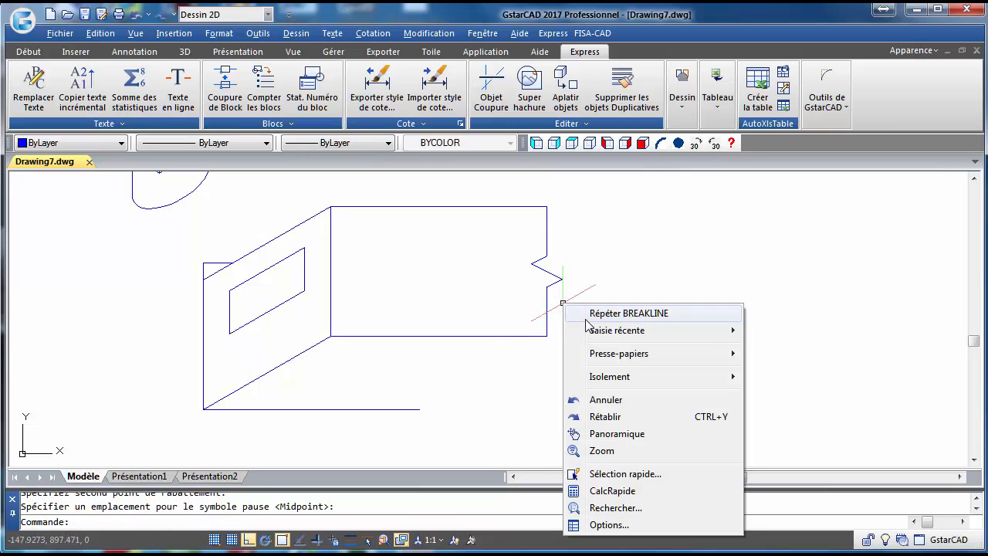
click(581, 316)
click(547, 335)
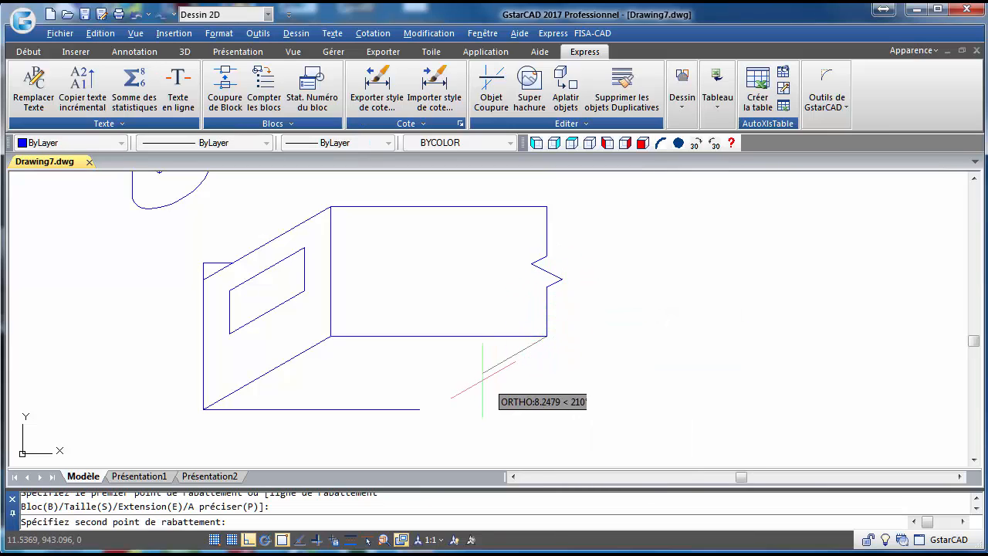
click(419, 409)
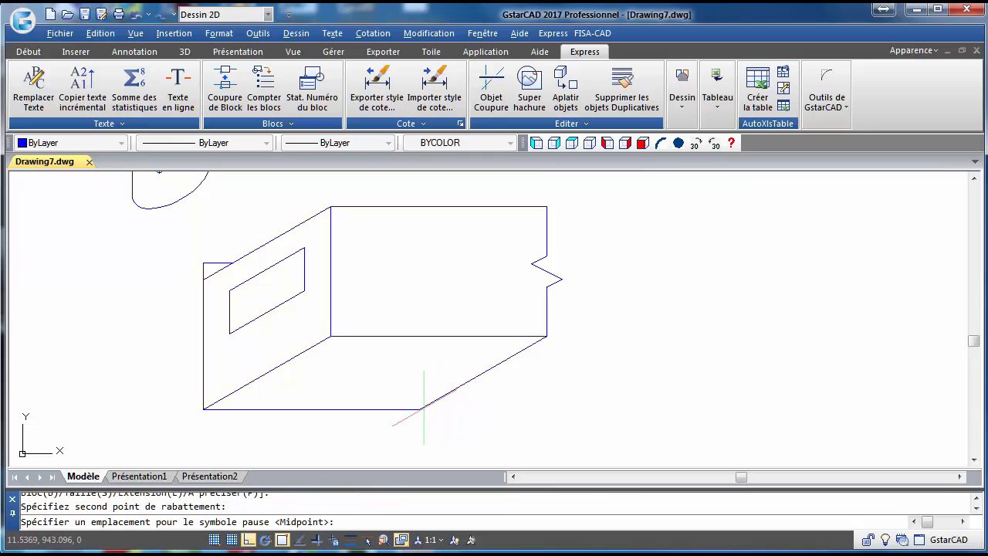
click(482, 373)
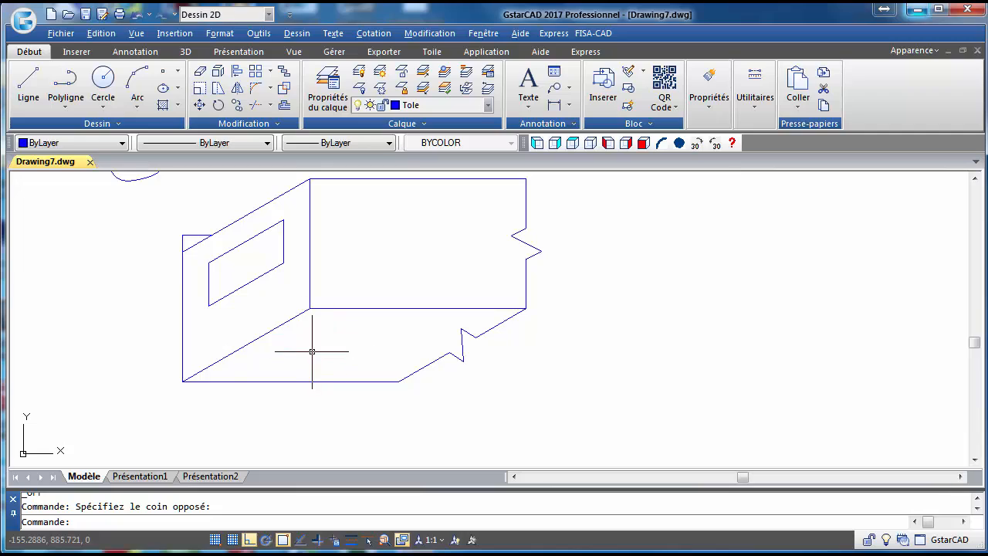
Turn off isometric mode and draw an ellipse centred on the front lower corner, with semi-axes of 5 horizontally and 2.5 vertically.
click(590, 145)
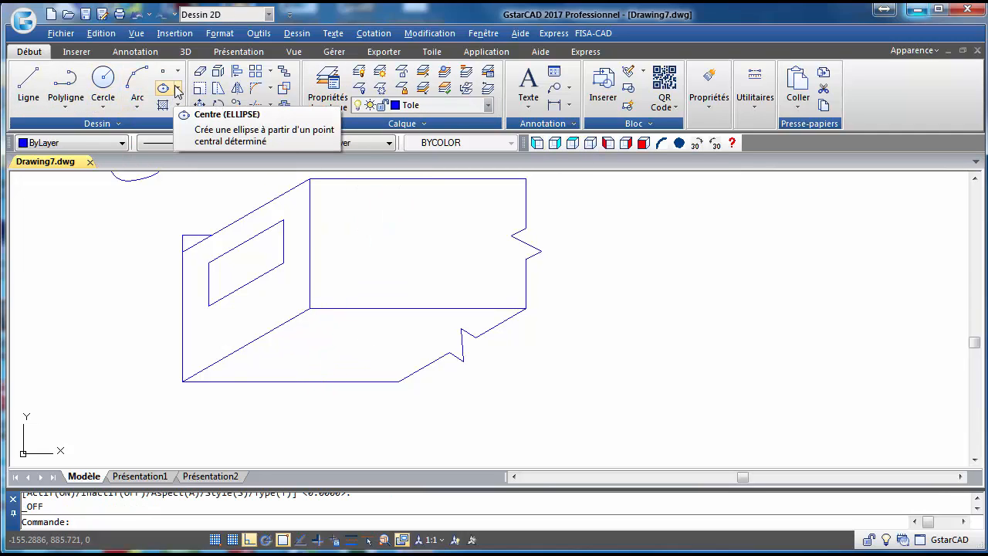
click(176, 88)
click(195, 117)
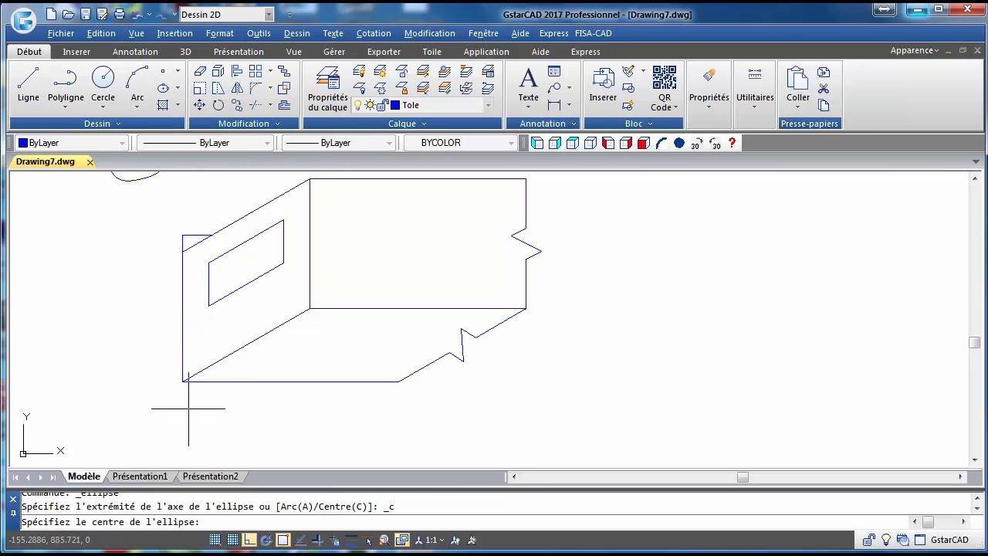
click(184, 380)
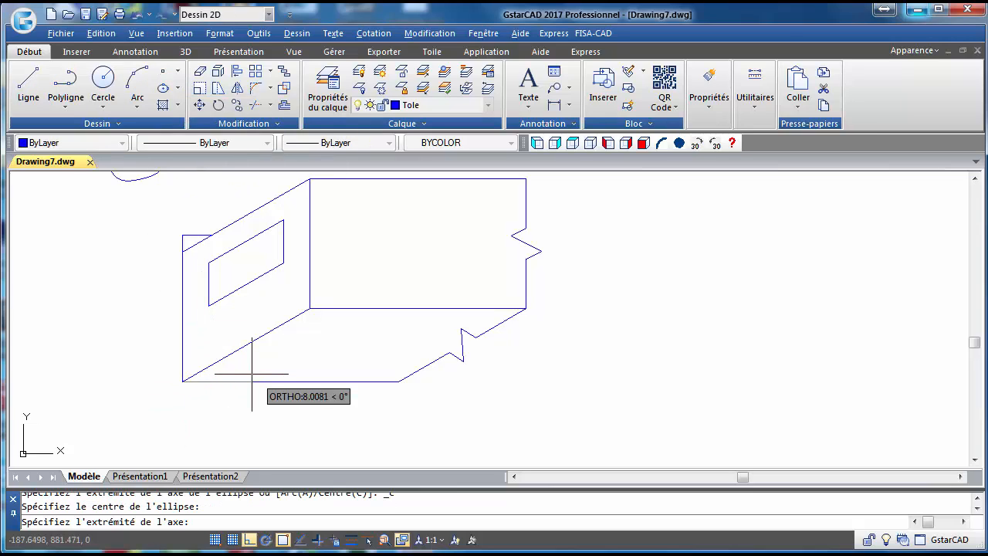
key(Return)
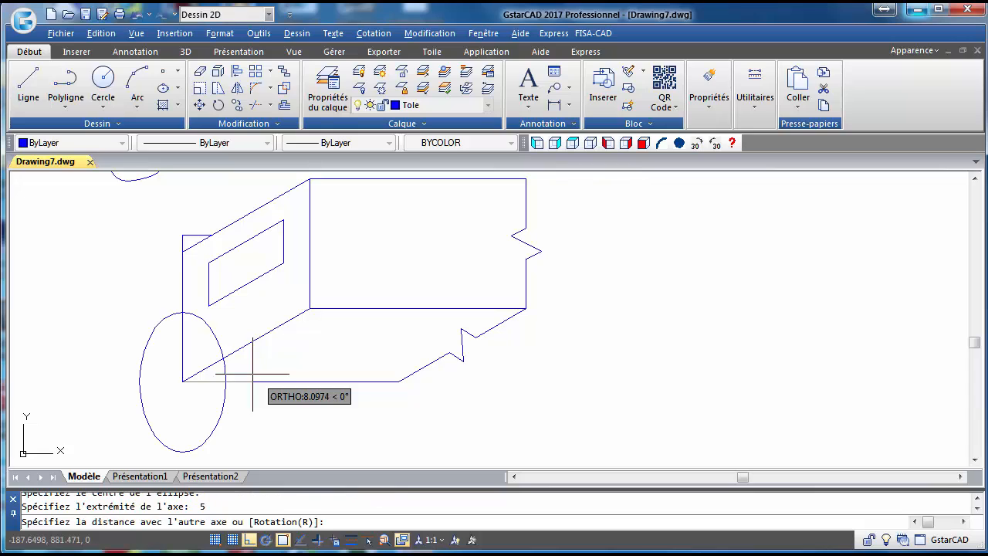
text(2.5)
key(Return)
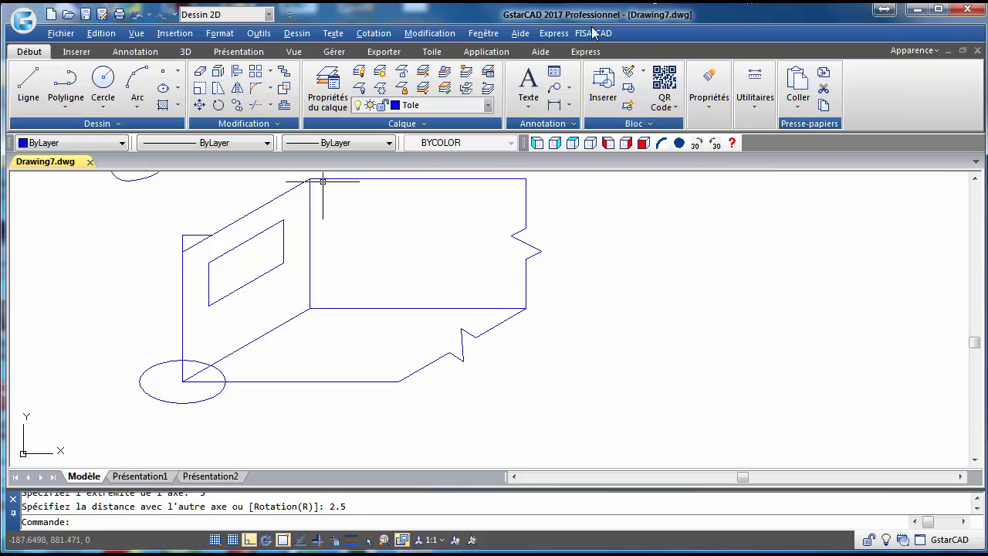
Move the ellipse by its centre 10 along the front bottom line, away from the corner.
click(200, 105)
click(222, 404)
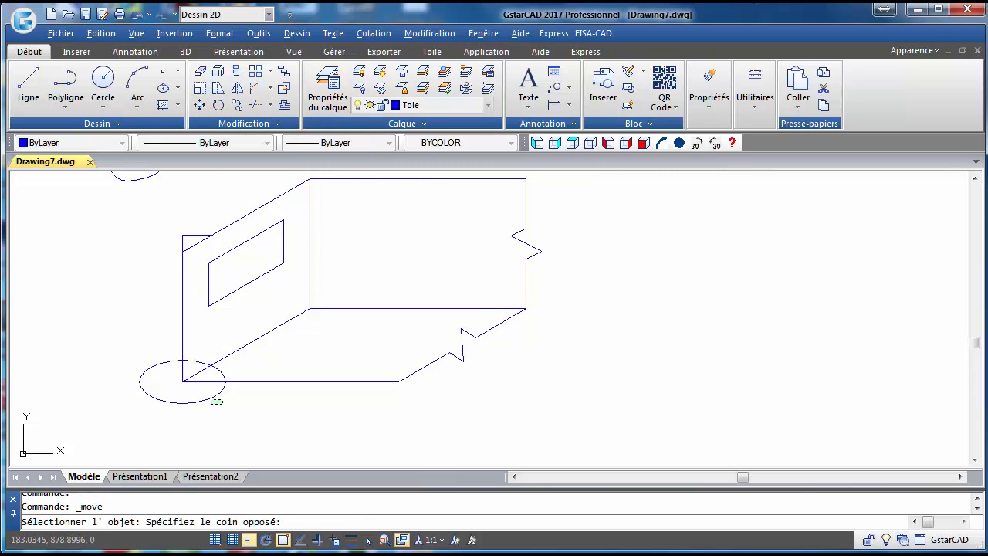
click(213, 401)
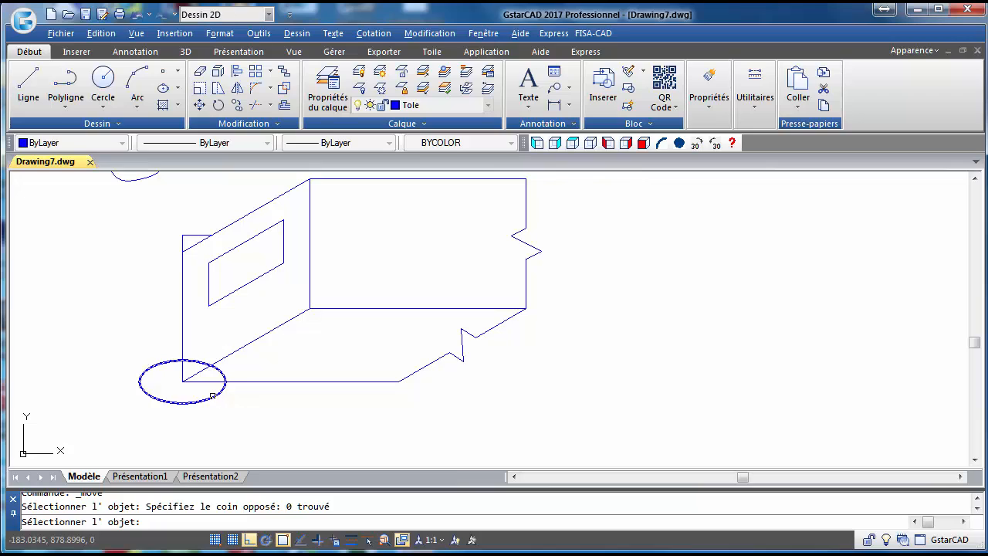
click(216, 396)
key(Return)
click(182, 382)
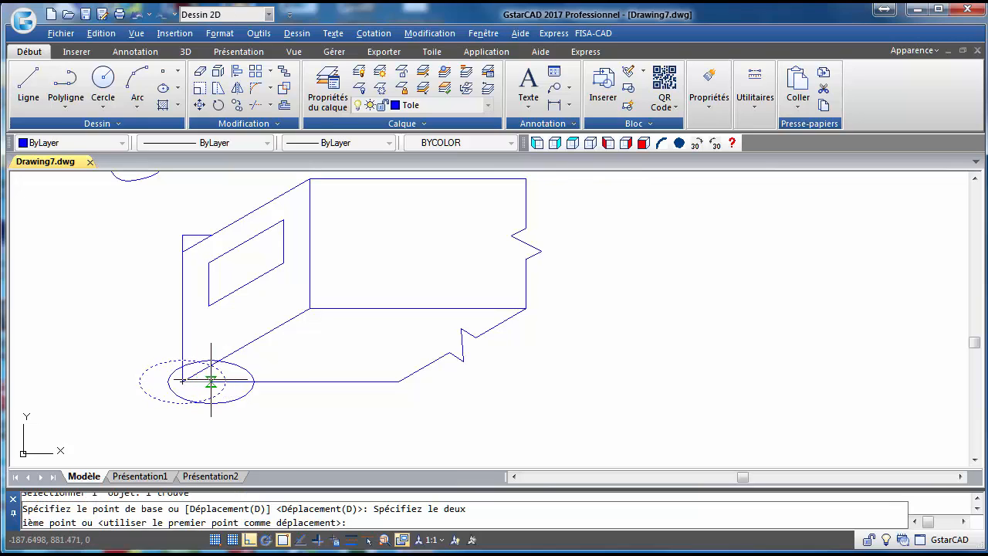
text(10)
key(Return)
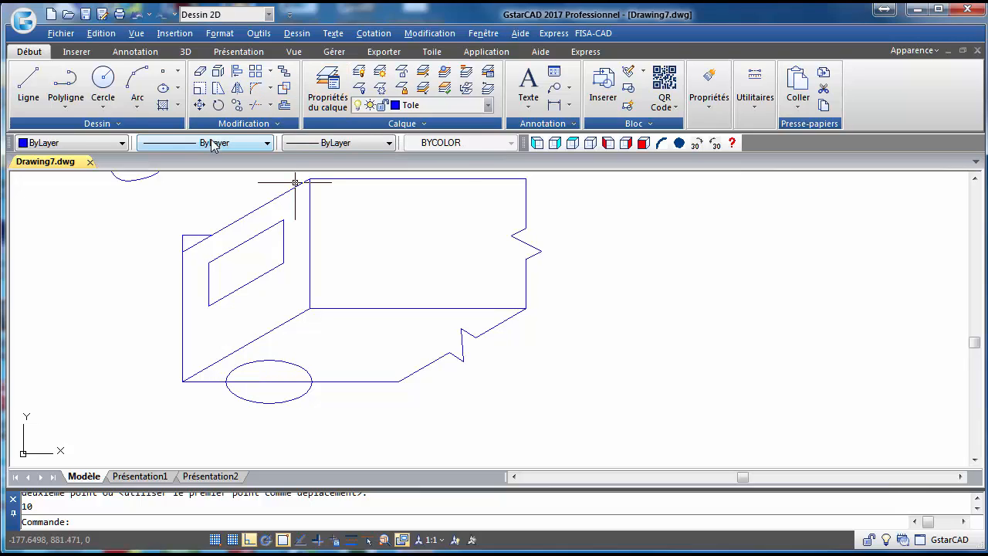
click(199, 104)
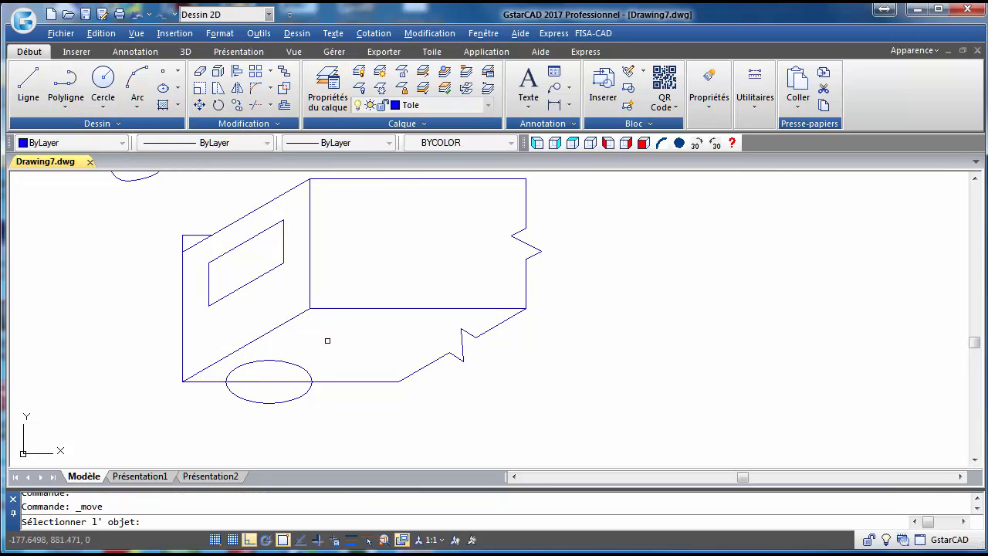
click(308, 371)
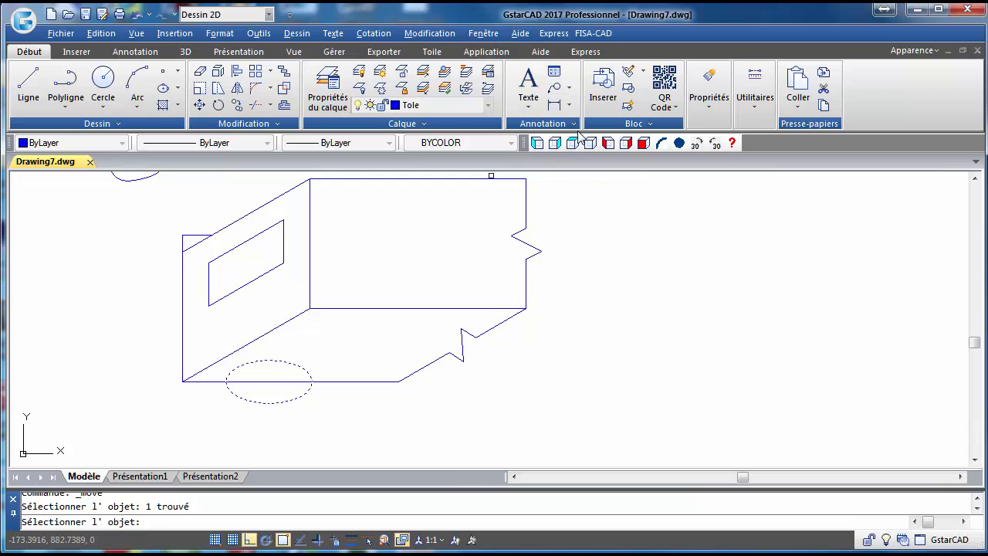
key(Escape)
Turn isometric mode back on and move the ellipse 8.5 along the 30° direction, onto the bottom face.
click(555, 145)
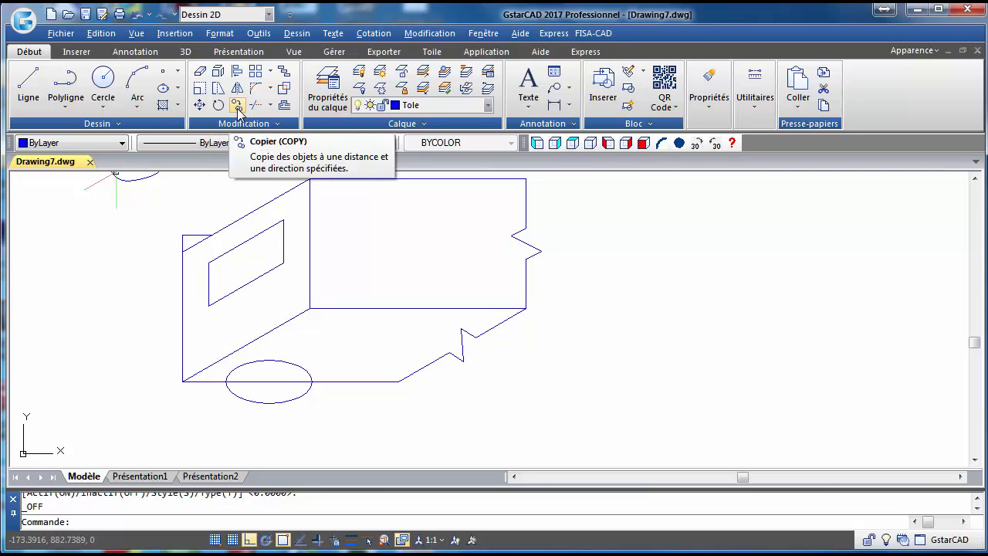
click(199, 105)
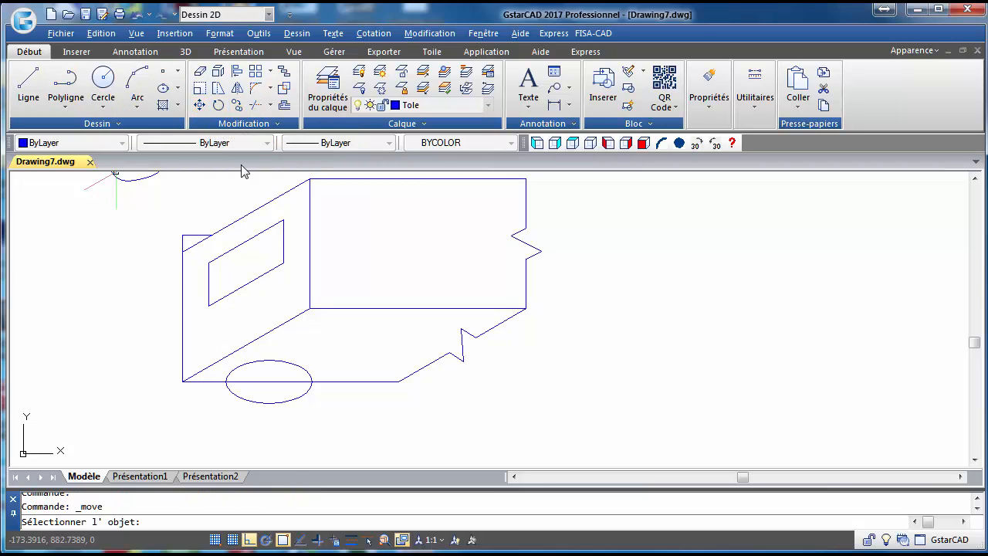
click(303, 374)
key(Return)
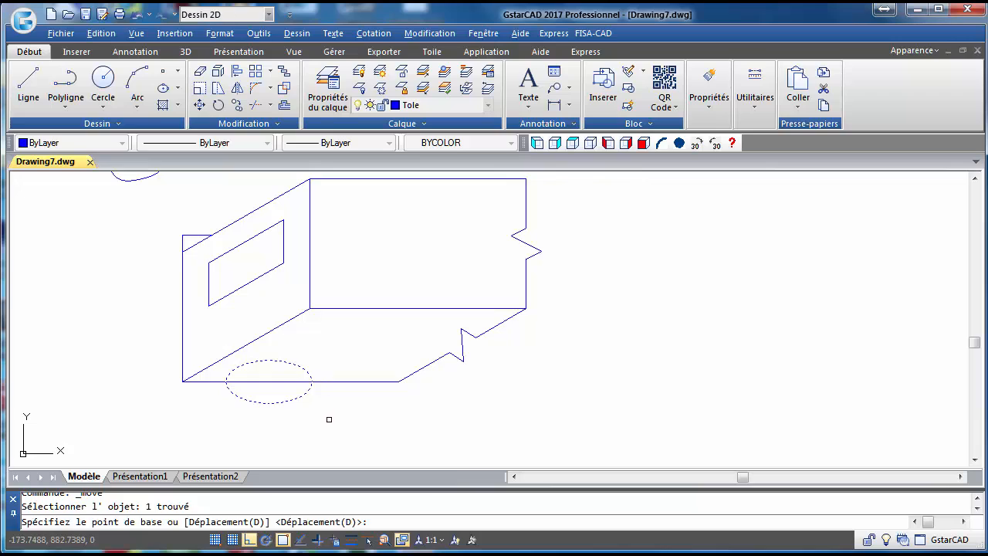
click(332, 414)
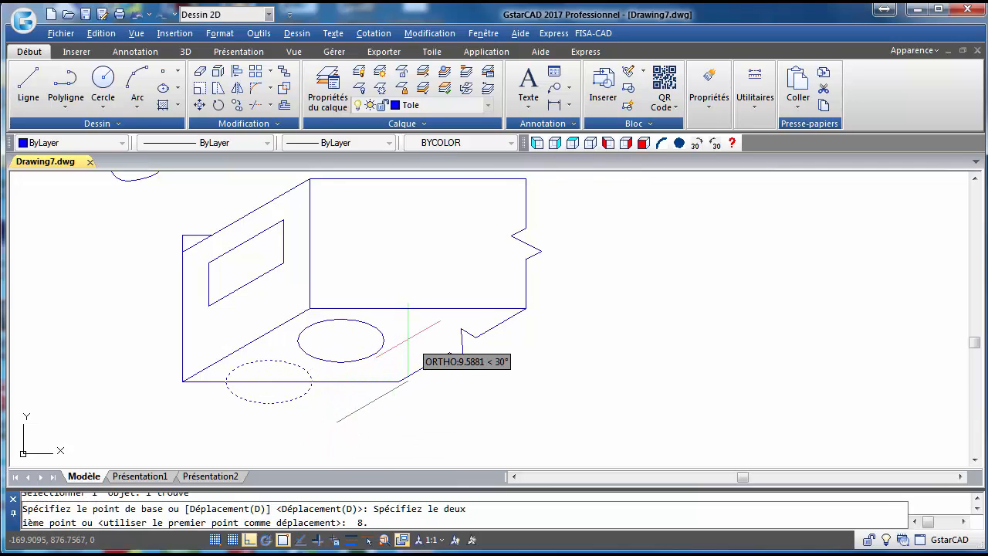
key(Return)
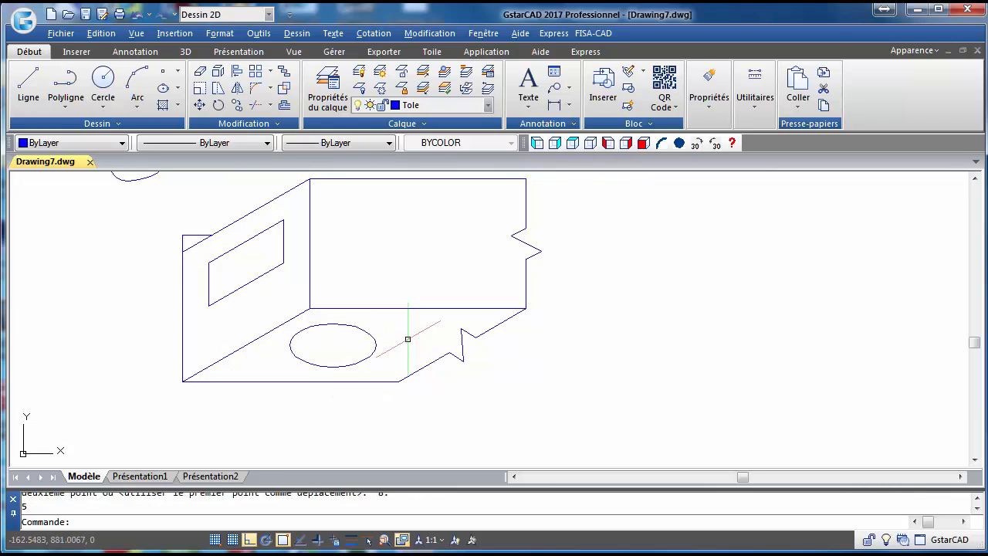
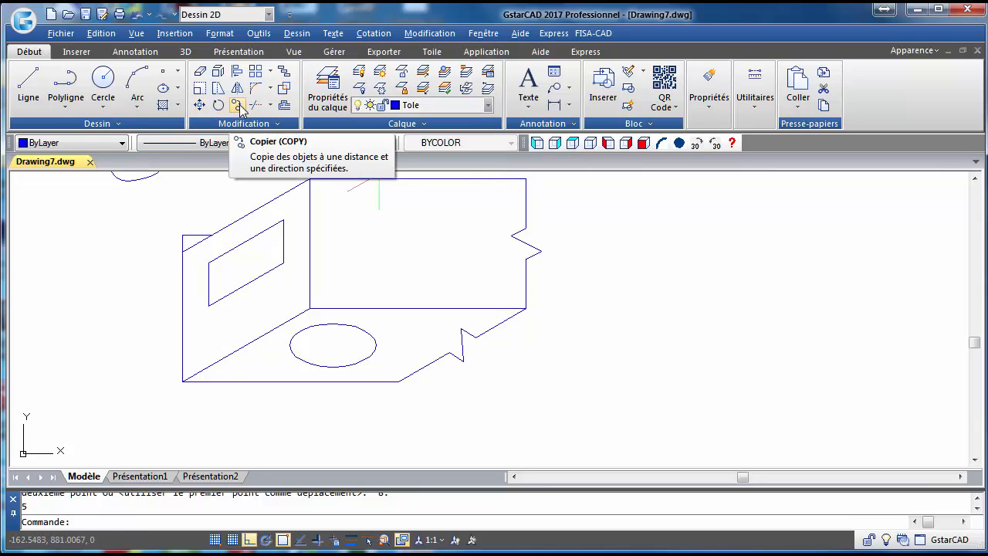
Copy the ellipse 10 vertically downward to form the cylinder's lower end.
click(237, 105)
click(376, 344)
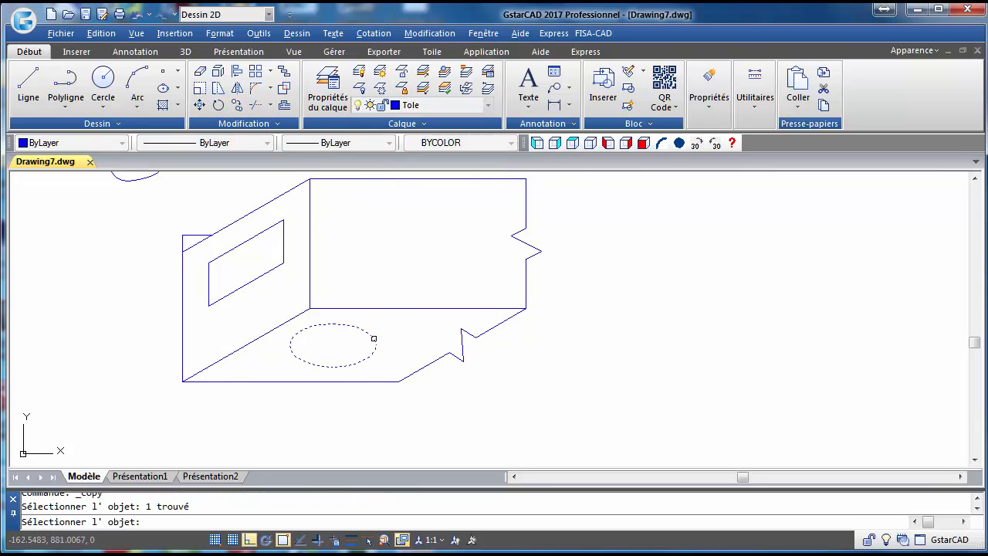
key(Return)
click(377, 335)
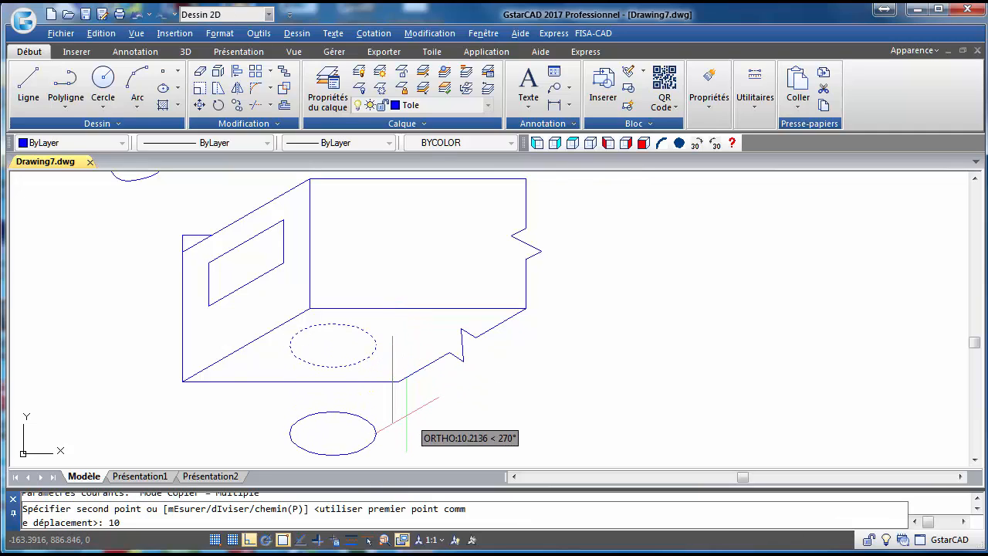
key(Return)
key(Return)
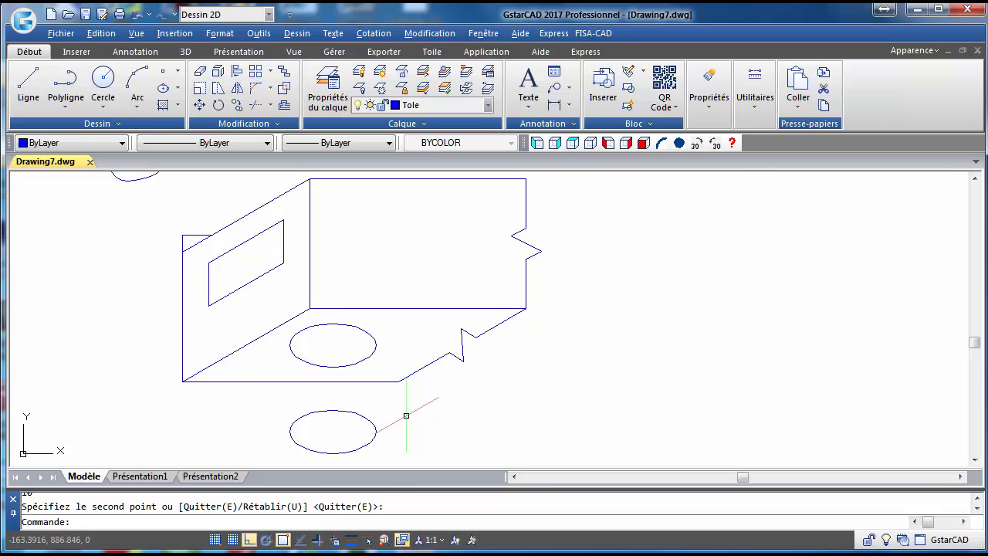
Draw a vertical line joining the right quadrant points of the upper and lower ellipses.
middle_drag(406, 327, 366, 257)
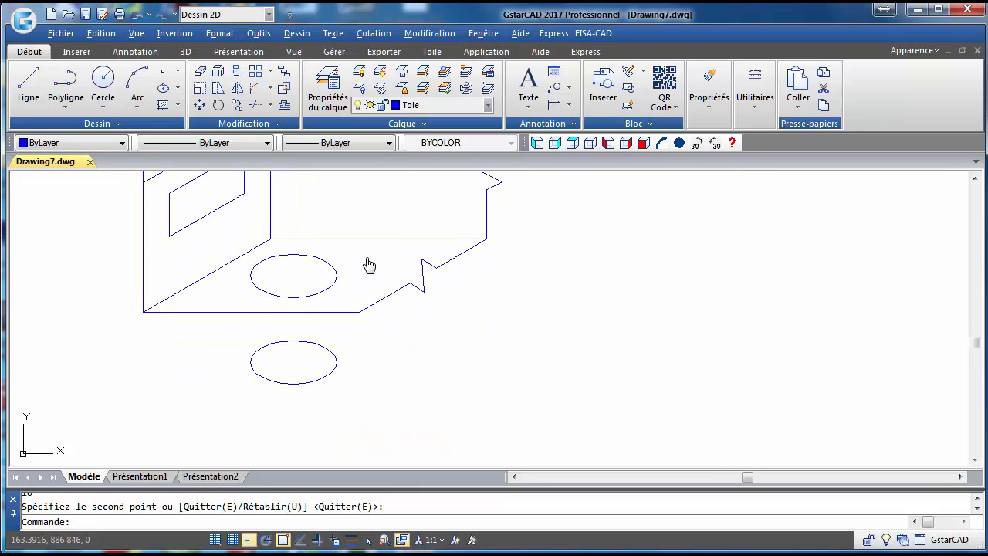
click(18, 85)
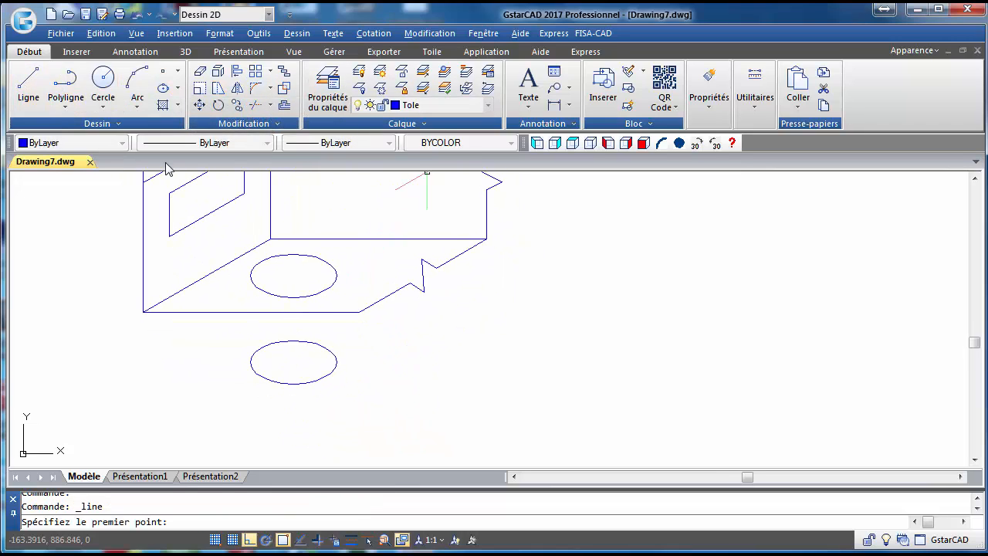
click(336, 276)
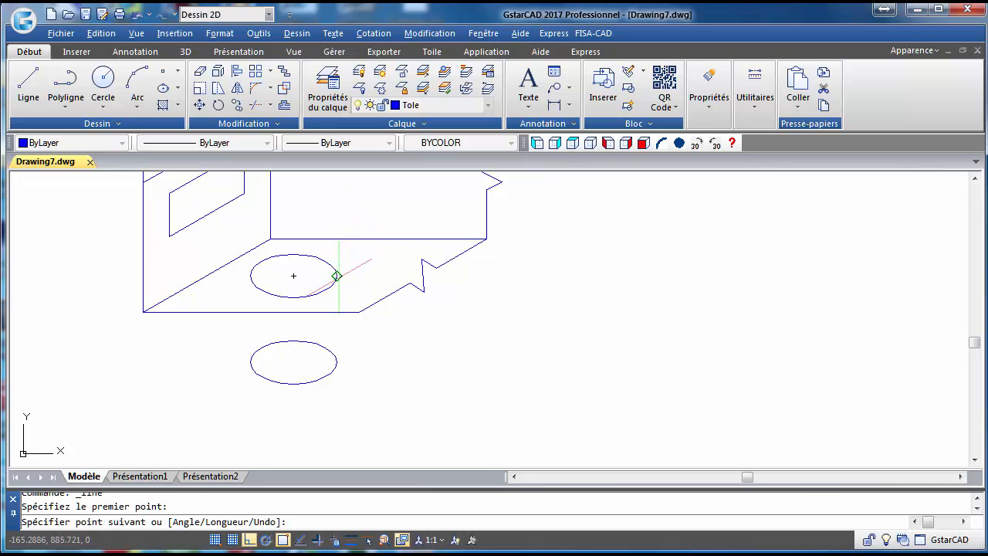
click(337, 362)
right_click(336, 362)
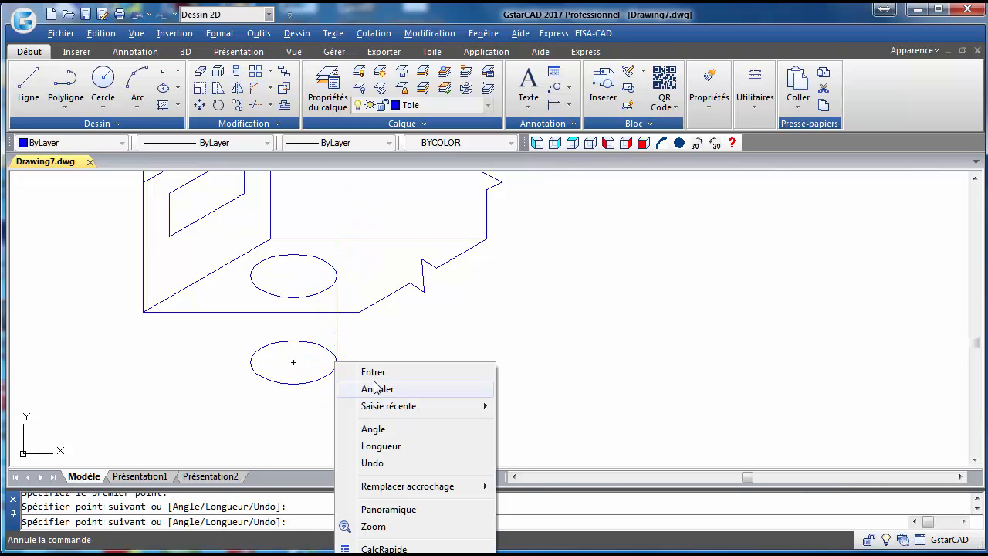
click(371, 389)
Draw the cylinder's other side as a vertical line between the left quadrant points of the two ellipses.
right_click(289, 273)
click(310, 284)
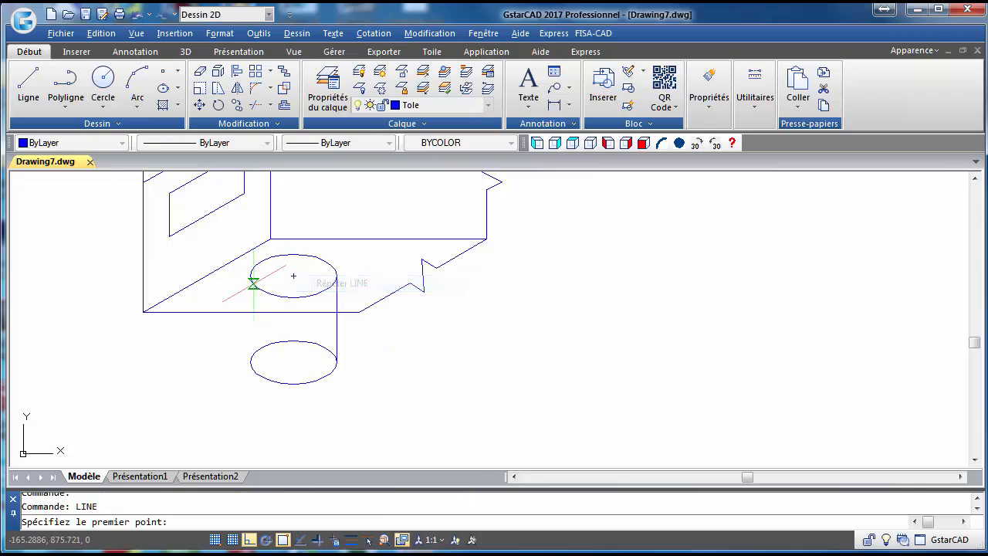
click(251, 276)
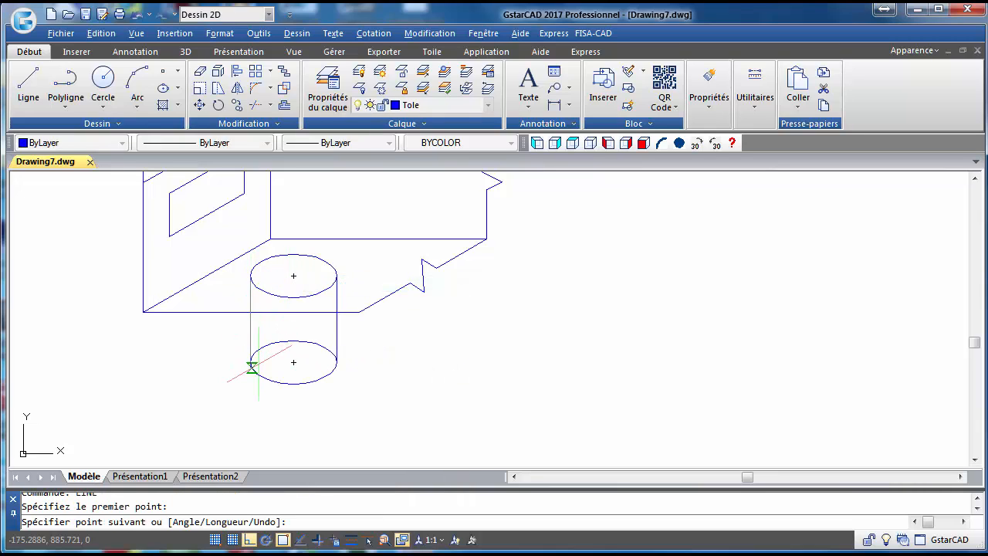
click(250, 362)
right_click(274, 367)
click(281, 369)
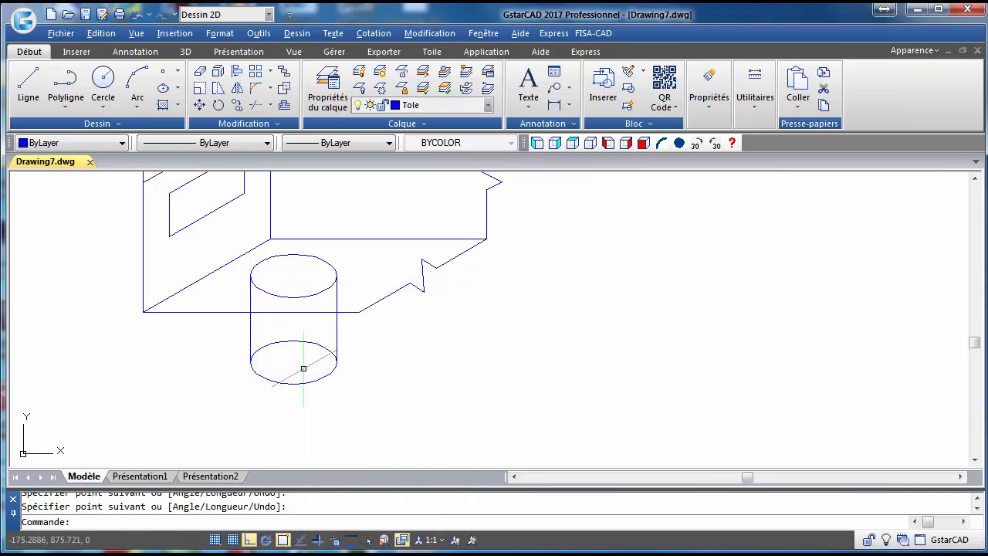
Trim the front bottom line between the cylinder's sides and the front half of the upper ellipse.
scroll(303, 369, up, 6)
scroll(307, 370, down, 2)
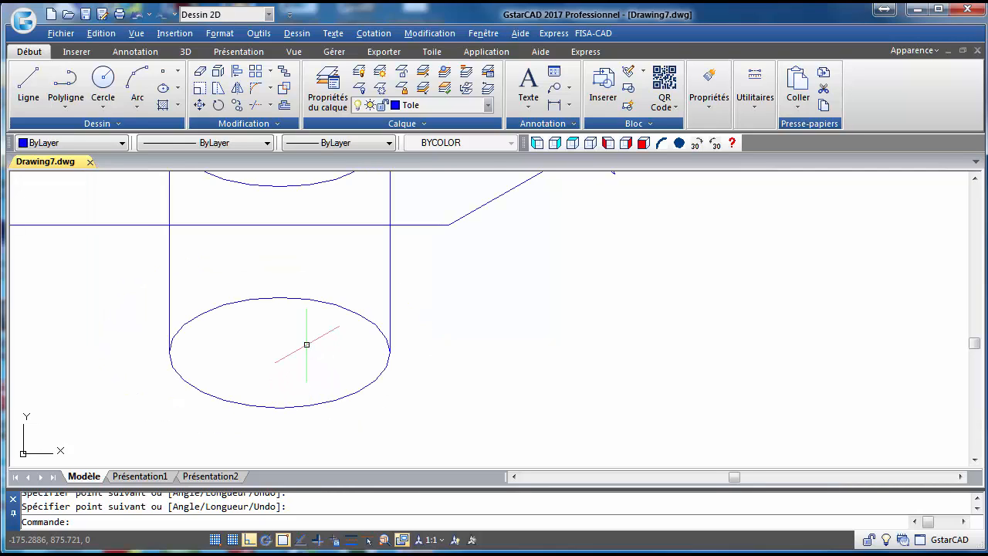
scroll(307, 345, down, 4)
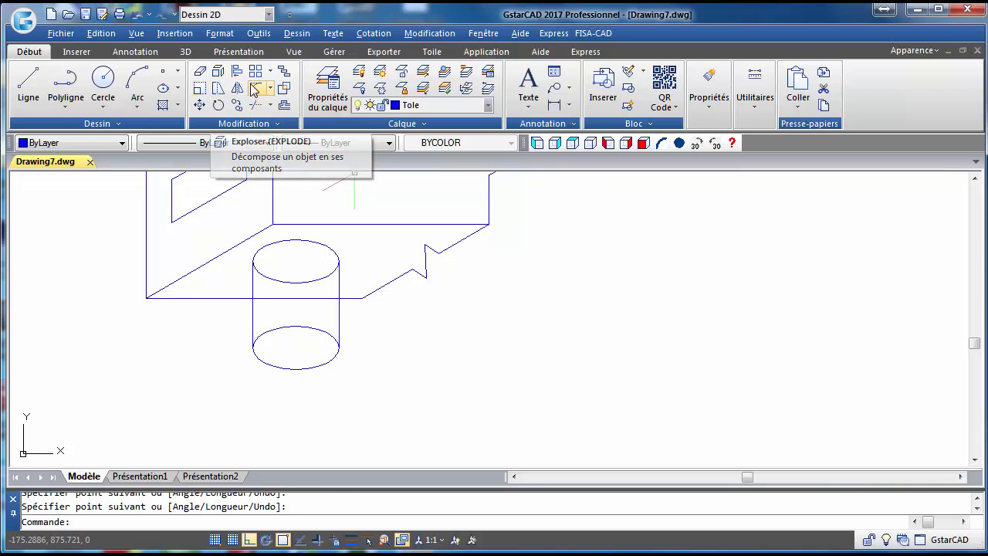
click(256, 105)
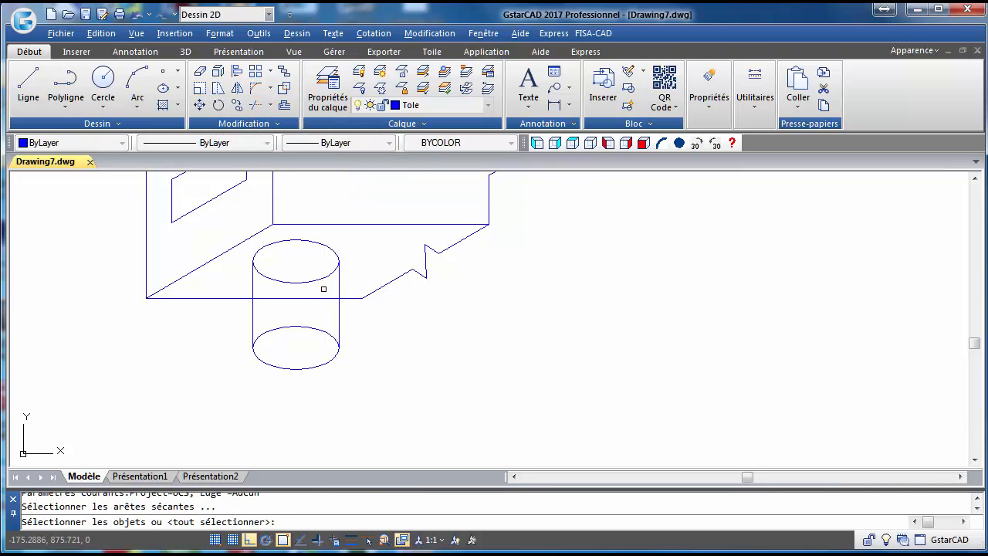
key(Return)
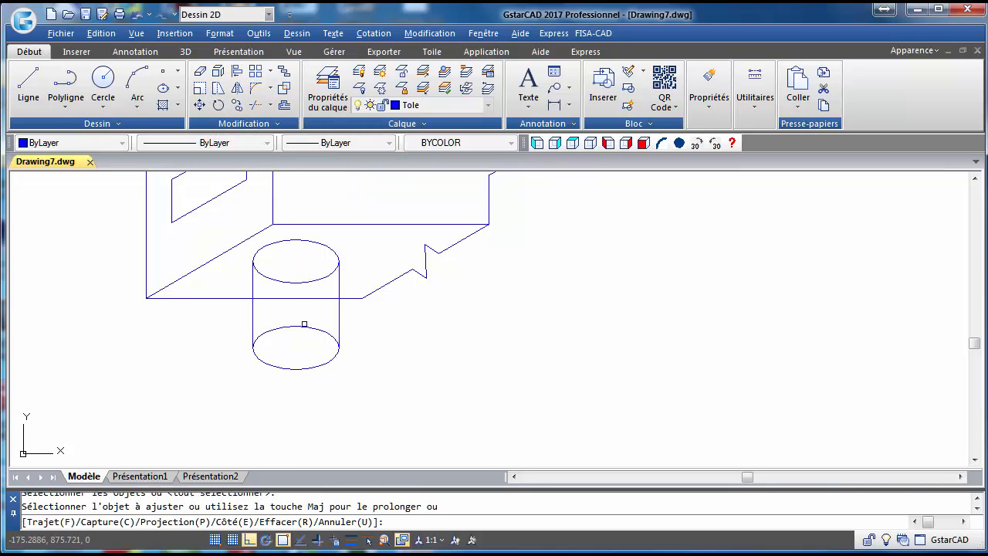
click(302, 330)
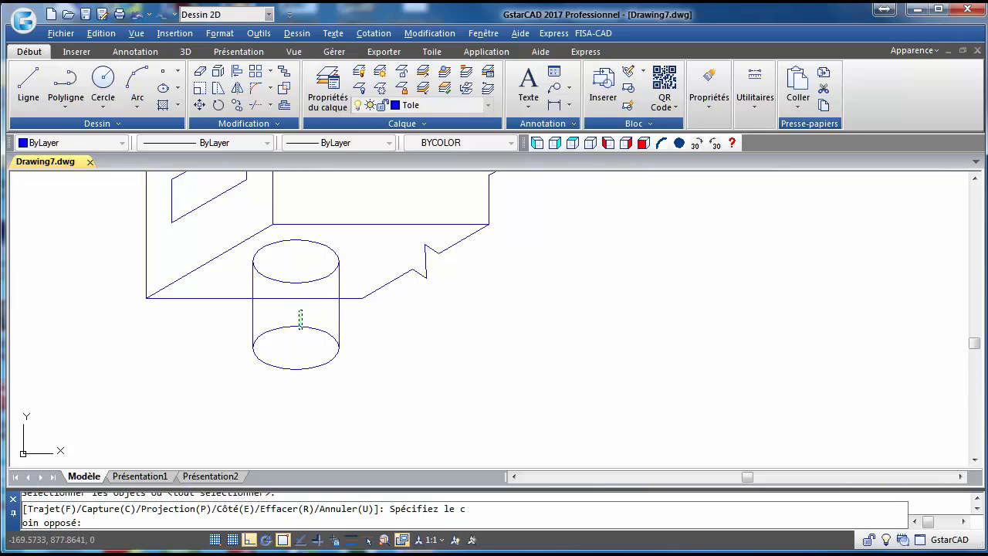
click(307, 296)
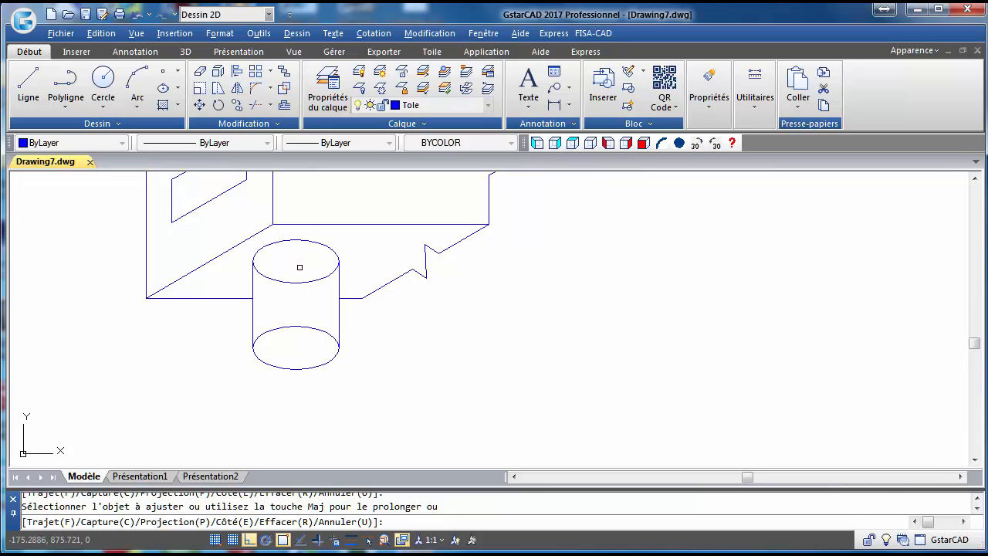
click(296, 283)
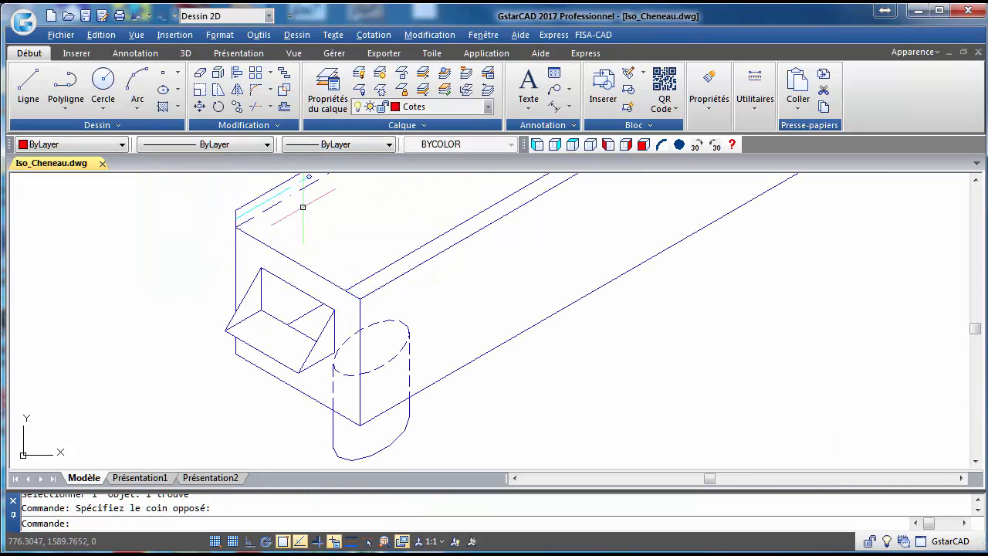
In the isometric gutter drawing, add an aligned dimension to the end face's bottom edge on the Cotes layer, placed below it.
click(450, 108)
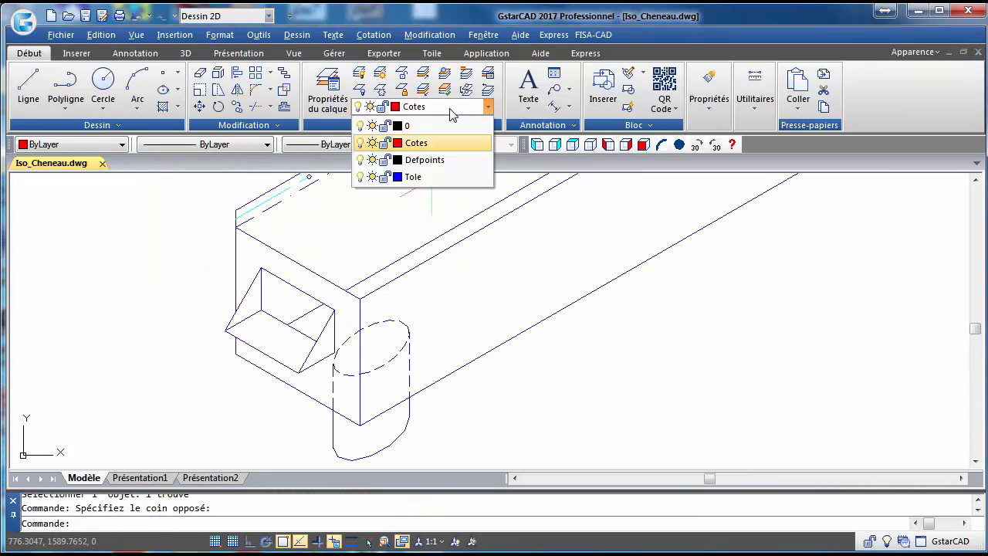
click(450, 108)
click(568, 106)
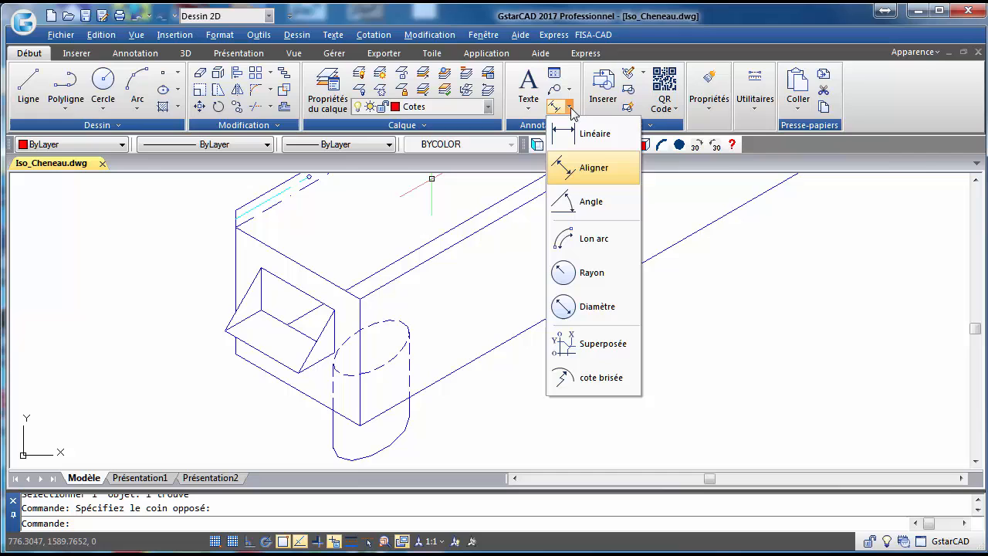
click(575, 169)
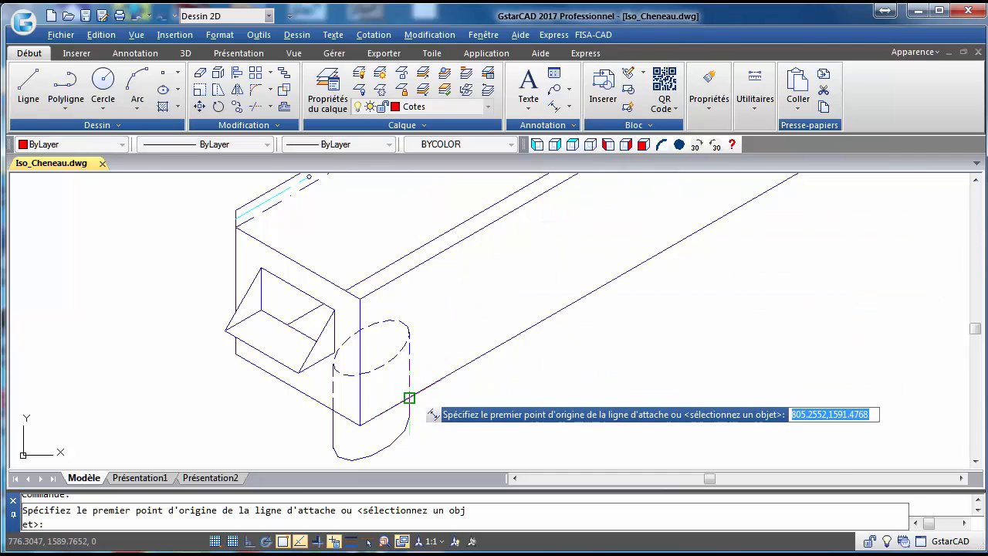
click(359, 422)
click(235, 354)
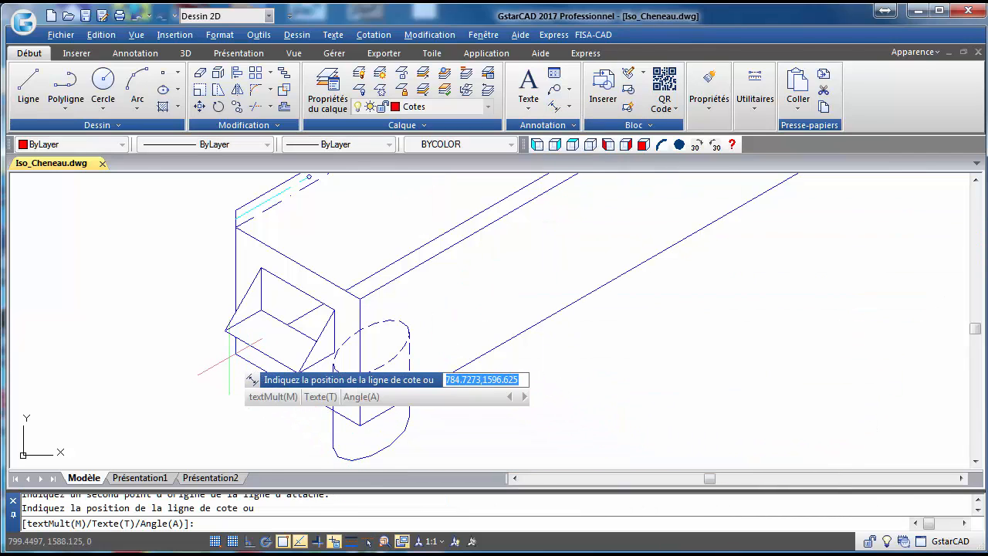
click(193, 387)
Add an aligned dimension to the end face's left vertical edge, placed outside the part.
right_click(180, 360)
click(204, 376)
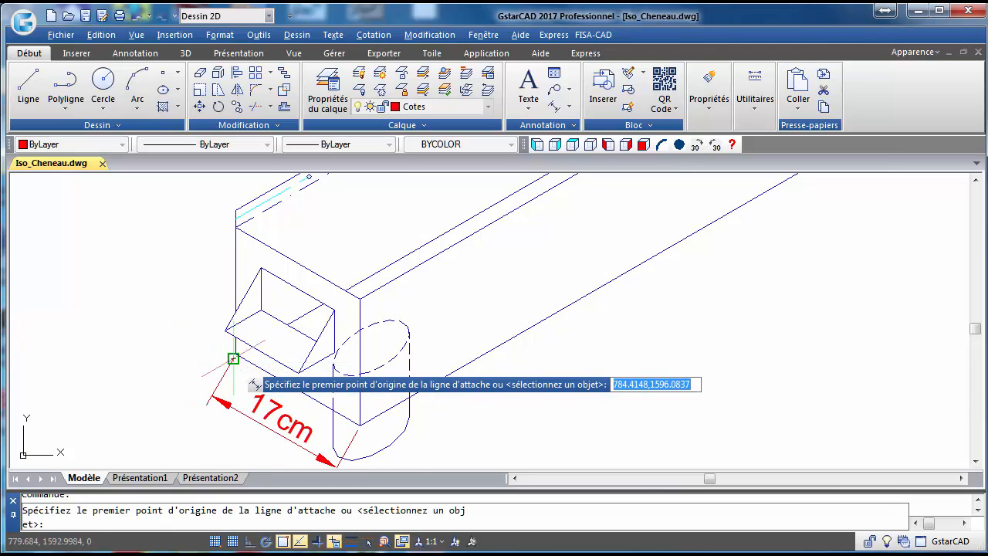
click(235, 353)
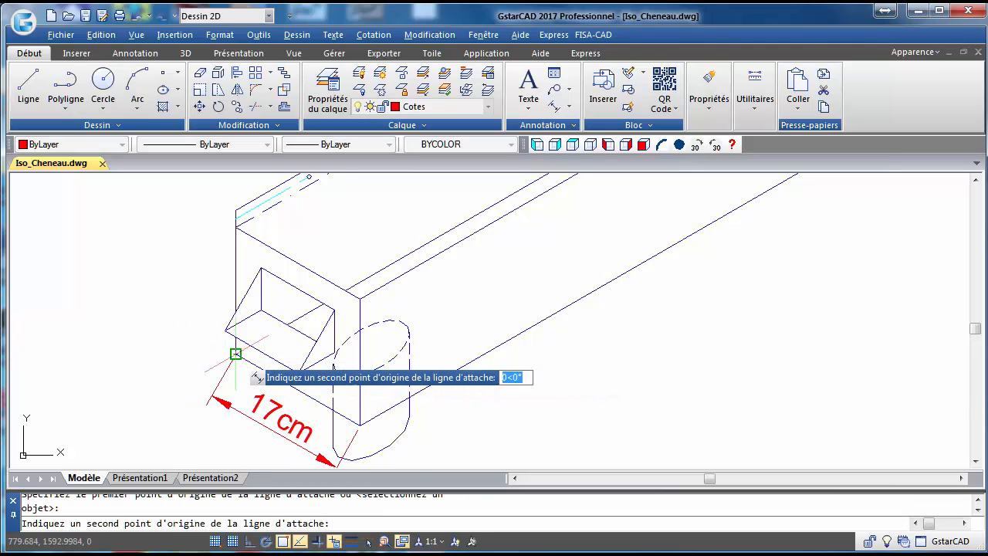
click(235, 227)
click(176, 231)
Add an aligned dimension to the short lip edge above the end face, in line with the vertical edge's dimension.
right_click(192, 234)
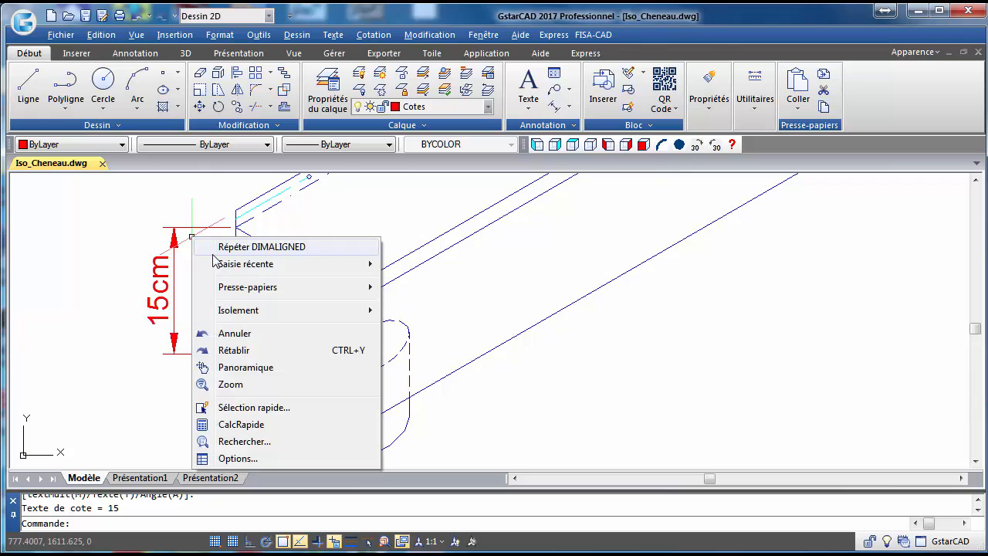
click(215, 249)
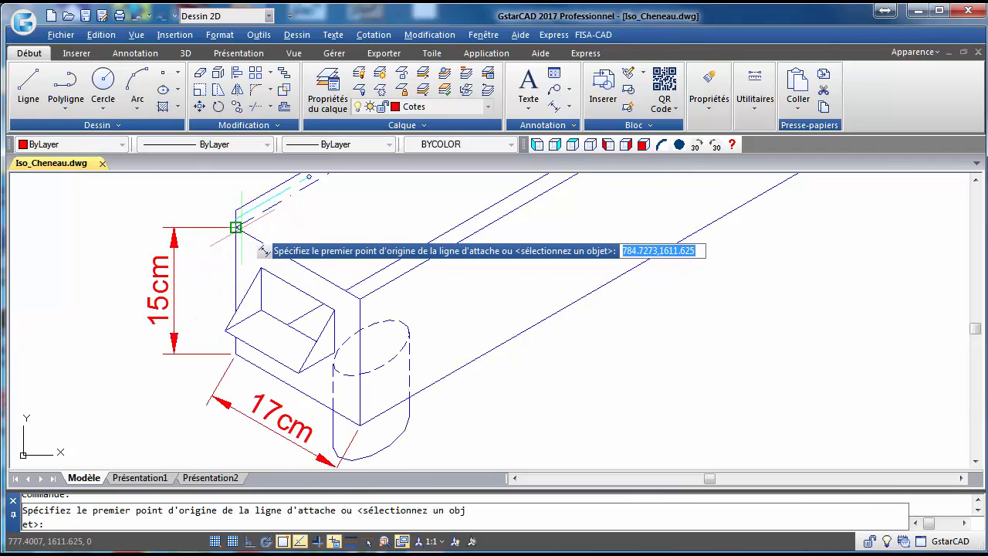
click(235, 227)
click(235, 209)
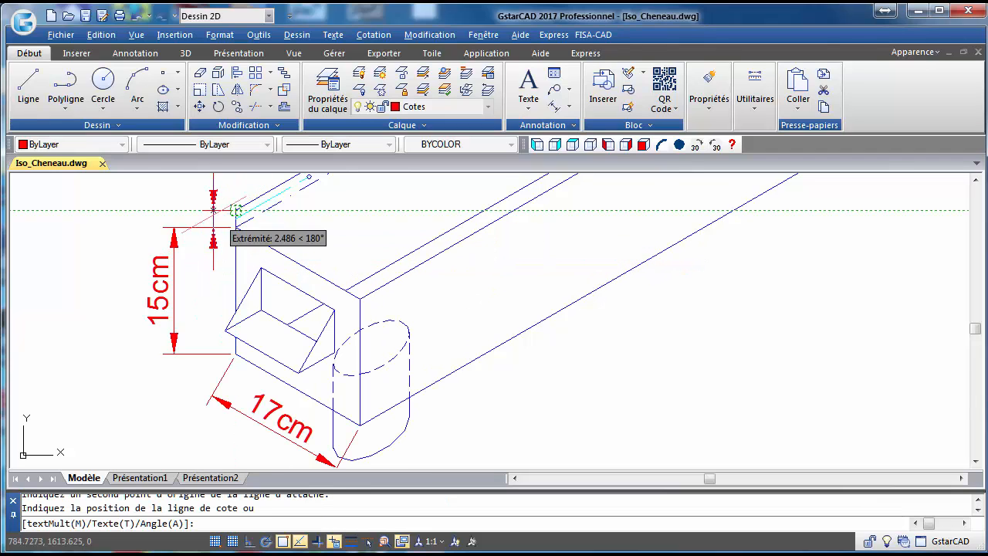
click(174, 227)
scroll(292, 244, down, 2)
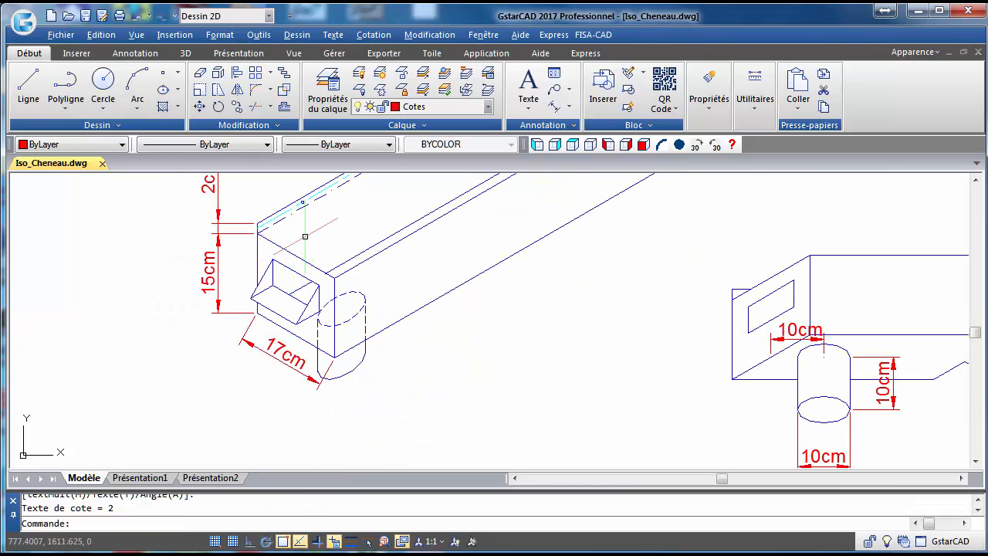
Add an aligned dimension along the isometric gutter's full-length front bottom edge, placed below the part.
right_click(485, 364)
click(506, 372)
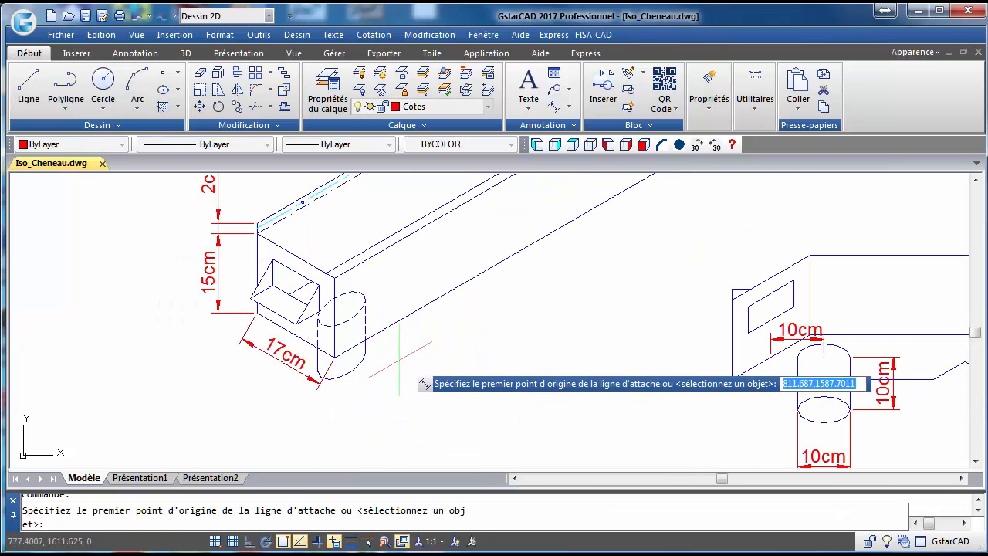
click(334, 358)
middle_drag(340, 367, 247, 439)
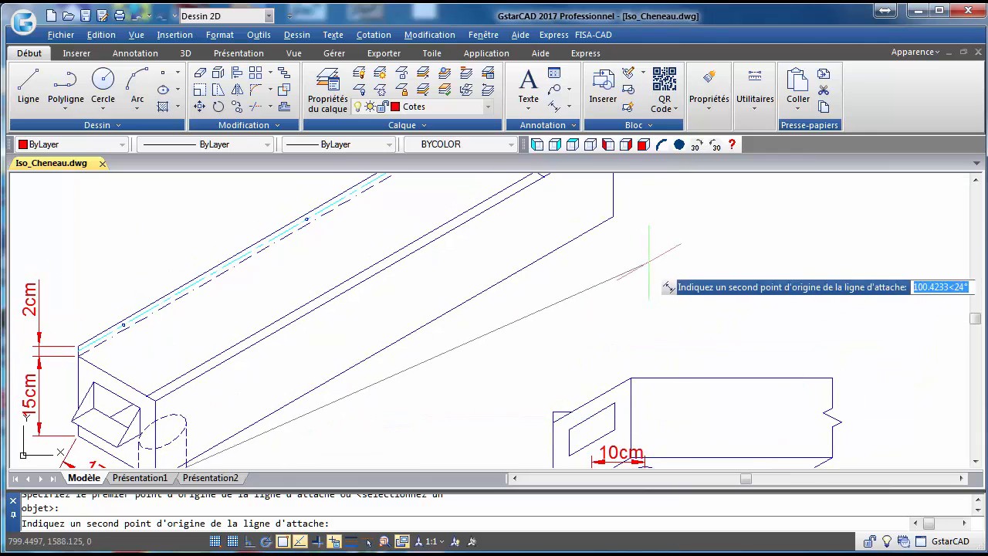
click(613, 218)
click(615, 263)
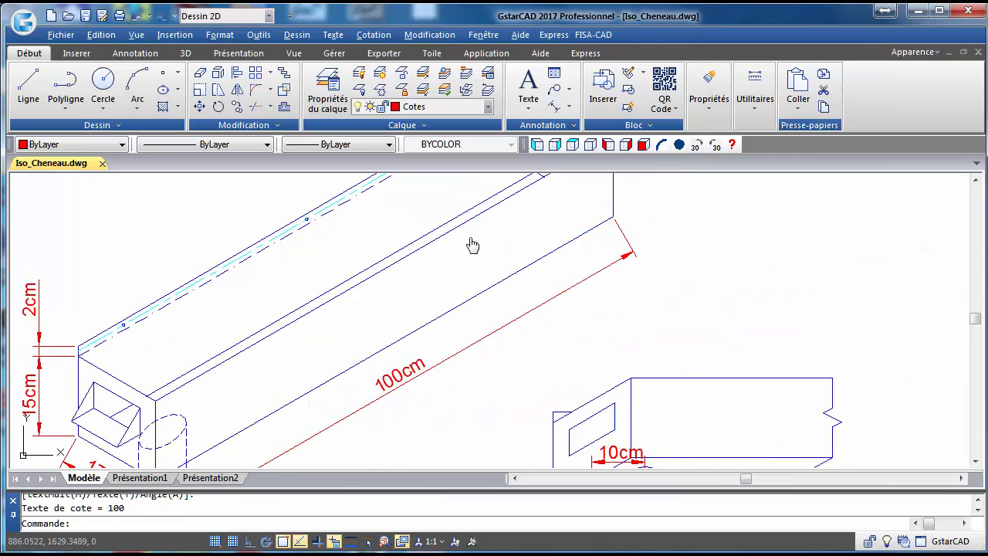
Add an aligned dimension between the first and middle small circles on the back lip, placed above the lip.
middle_drag(470, 242, 604, 340)
right_click(384, 264)
click(394, 273)
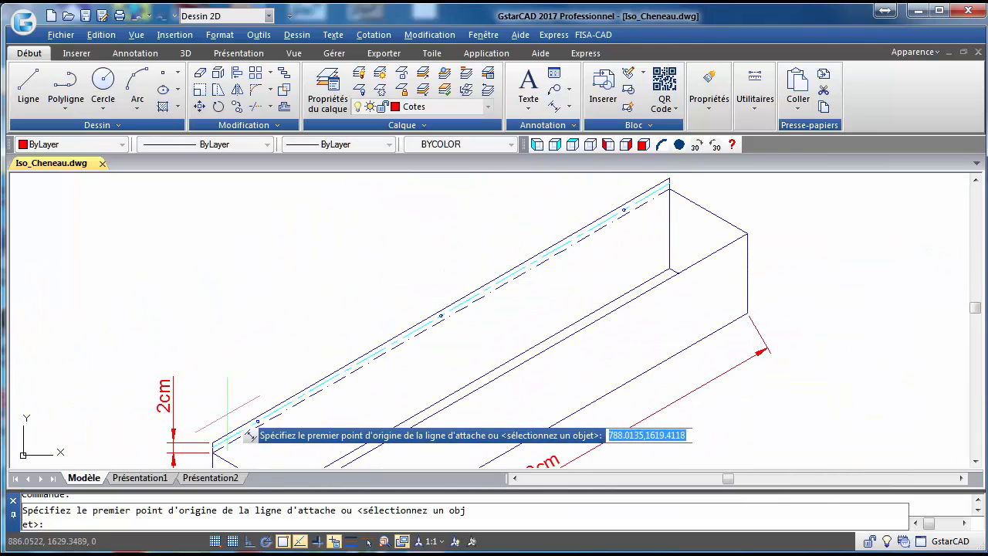
click(213, 452)
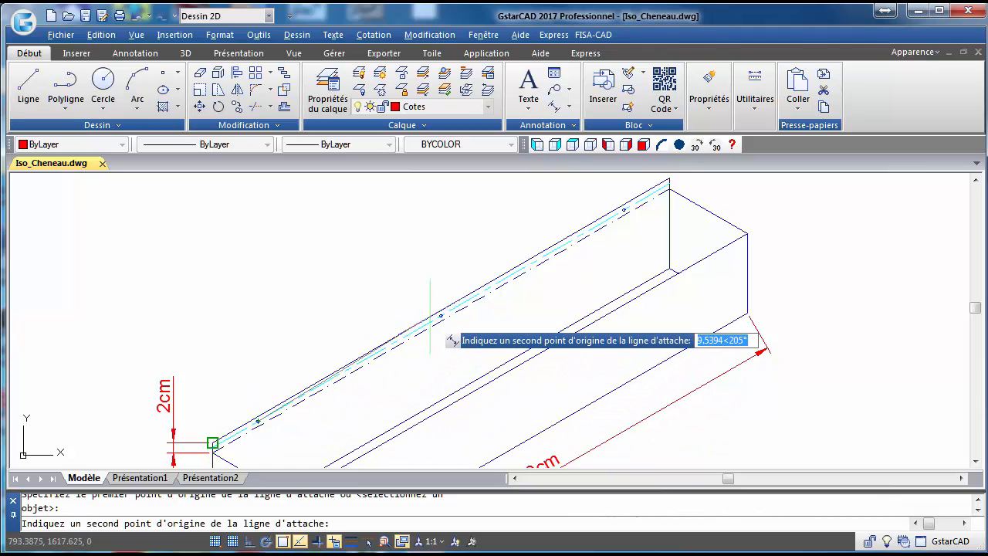
click(440, 315)
click(395, 285)
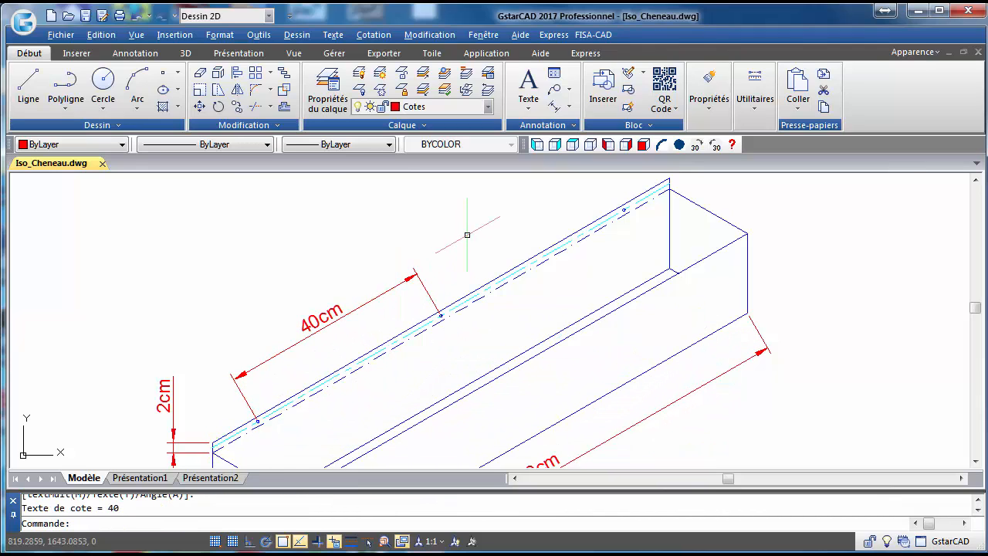
Add an aligned dimension between the middle and last small circles on the back lip, in line with the previous one.
right_click(468, 231)
click(492, 243)
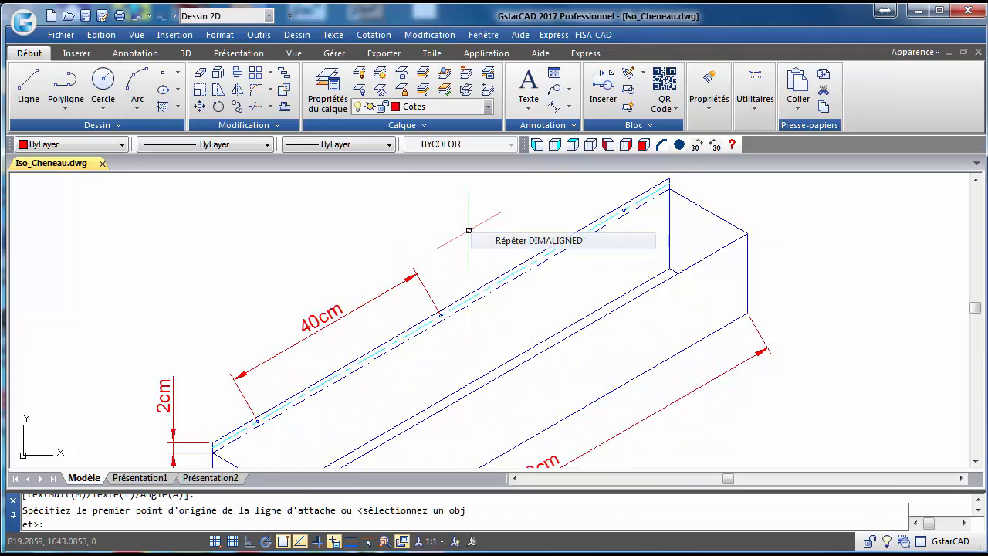
click(441, 315)
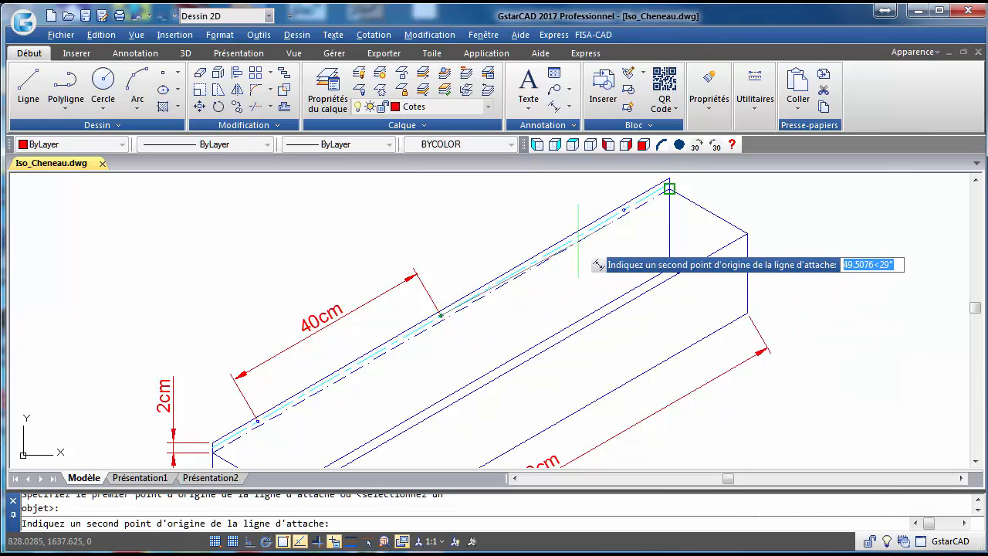
click(624, 209)
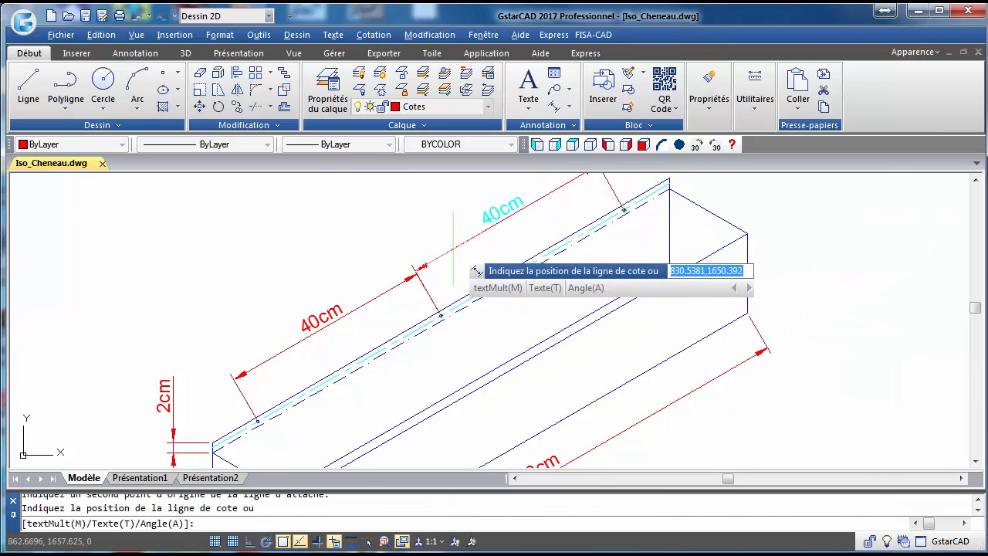
click(417, 276)
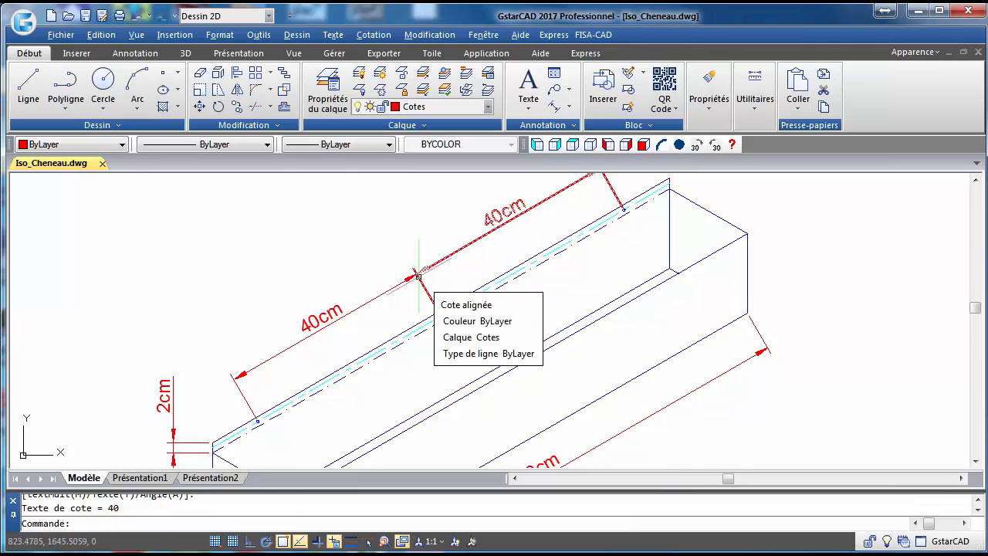
Incline the 17 cm dimension below the gutter's end face at +30° with the COTE+30 command.
scroll(415, 278, down, 3)
middle_drag(325, 345, 318, 280)
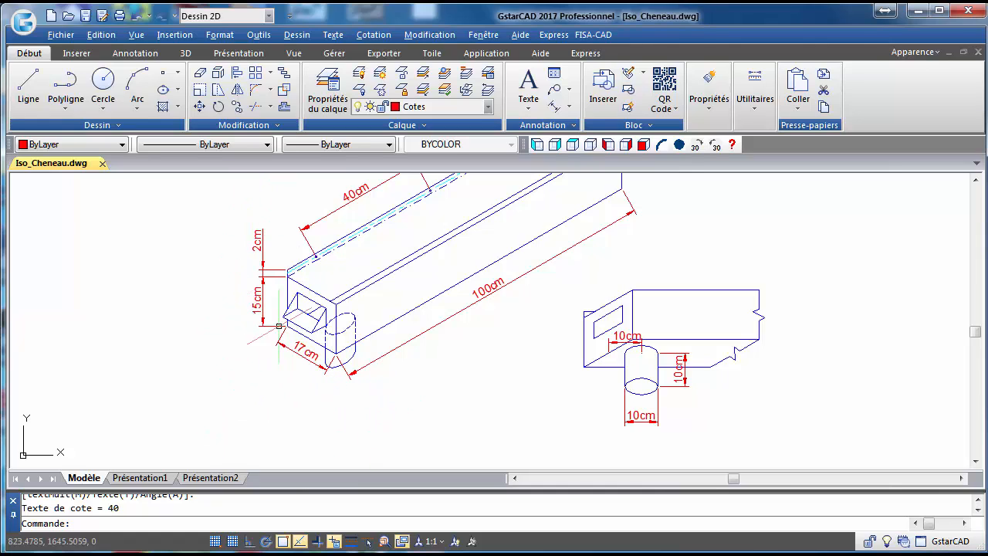
click(695, 145)
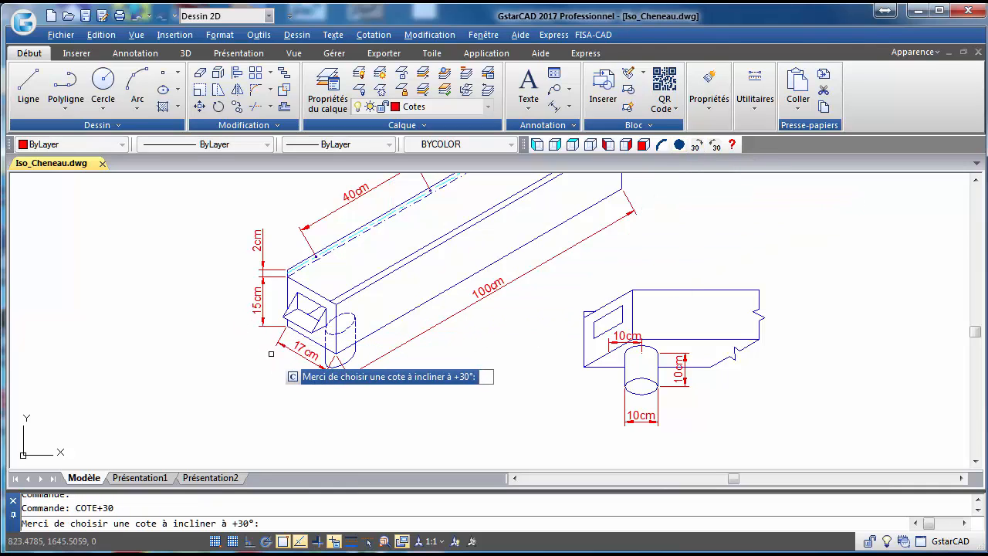
click(279, 348)
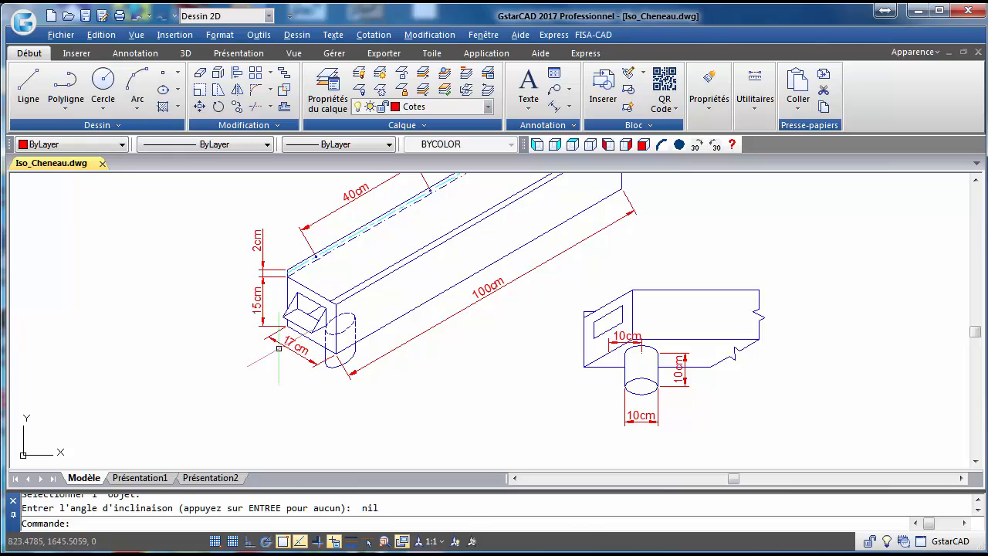
Incline the end face's 15 cm height dimension and the 2 cm lip dimension at +30°.
right_click(264, 355)
click(281, 363)
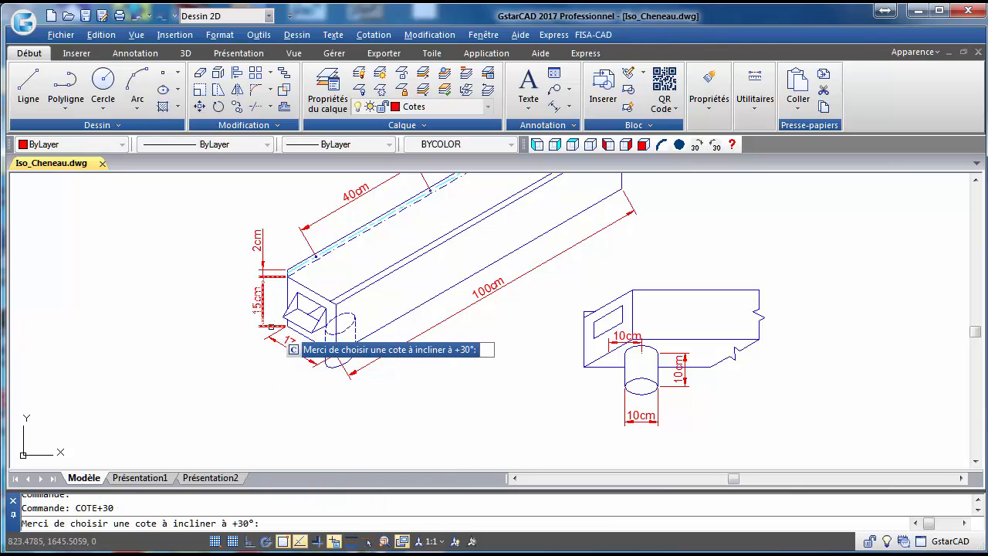
click(271, 326)
right_click(231, 326)
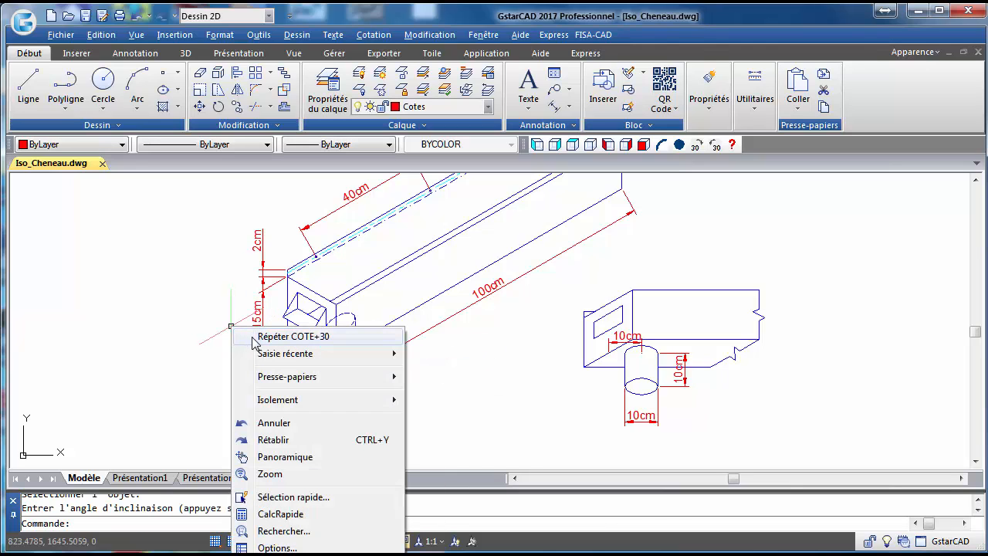
click(255, 338)
click(268, 308)
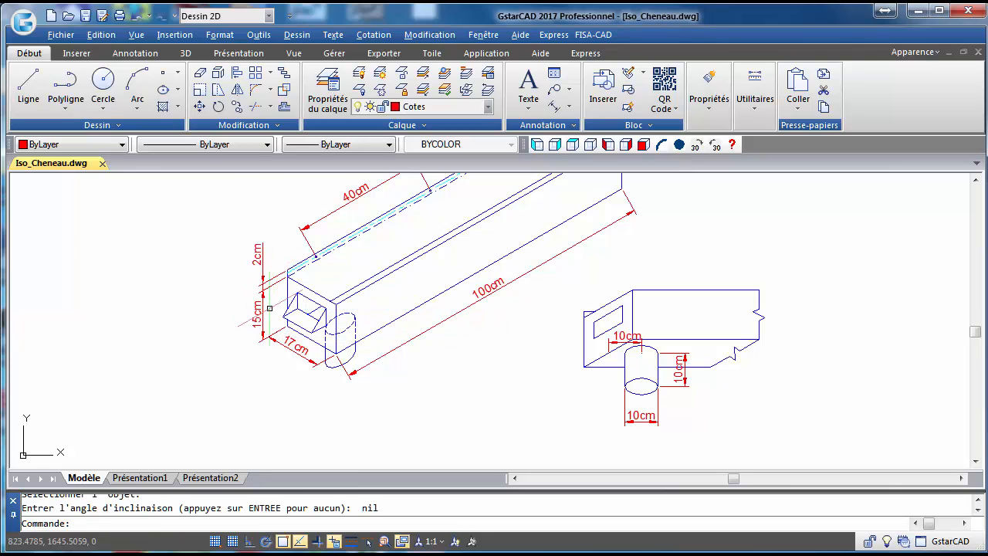
Stretch the 17 cm dimension line outward so that it meets the lower end of the 15 cm dimension line.
scroll(277, 347, up, 4)
click(249, 317)
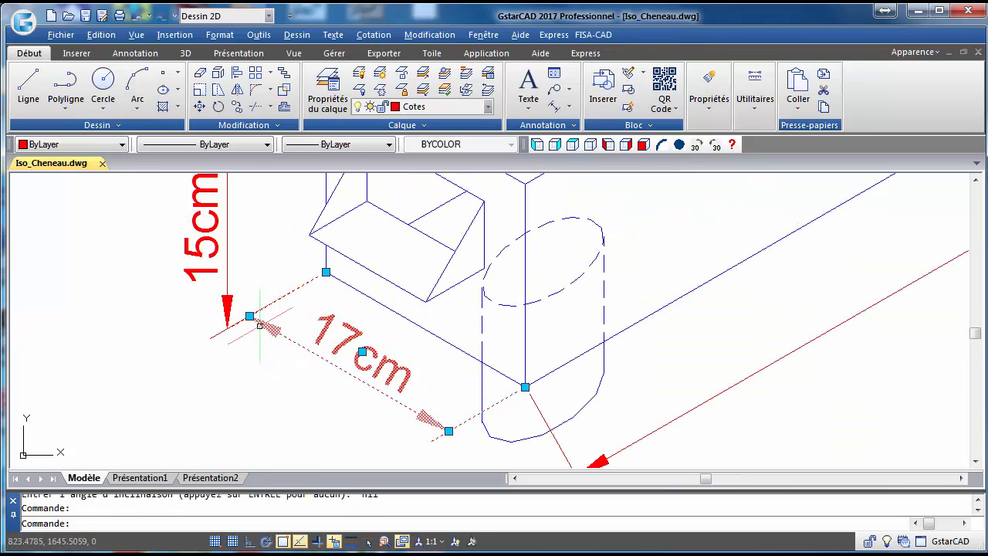
click(250, 316)
click(227, 330)
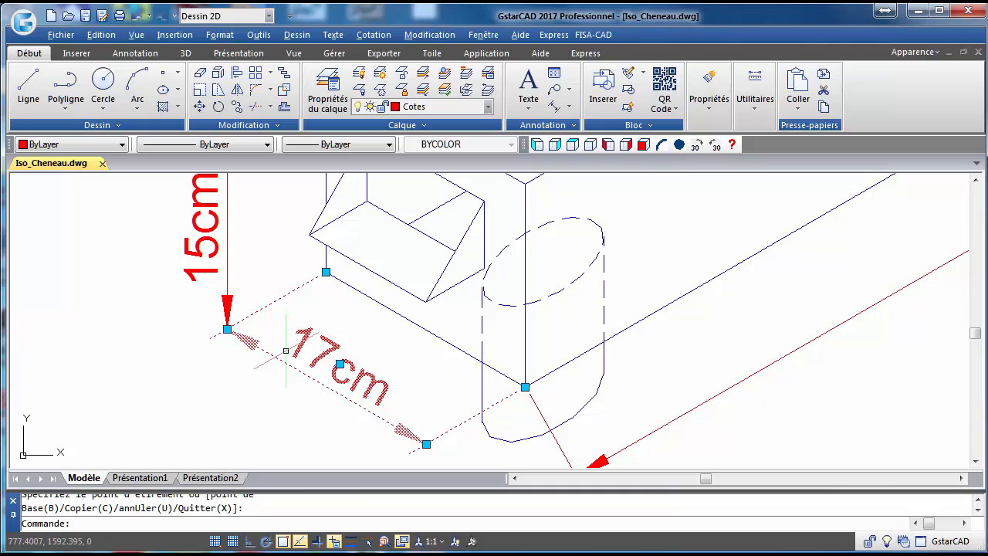
key(Escape)
Try inclining the first 40 cm dimension above the back lip at +30°, and undo it.
scroll(573, 309, down, 3)
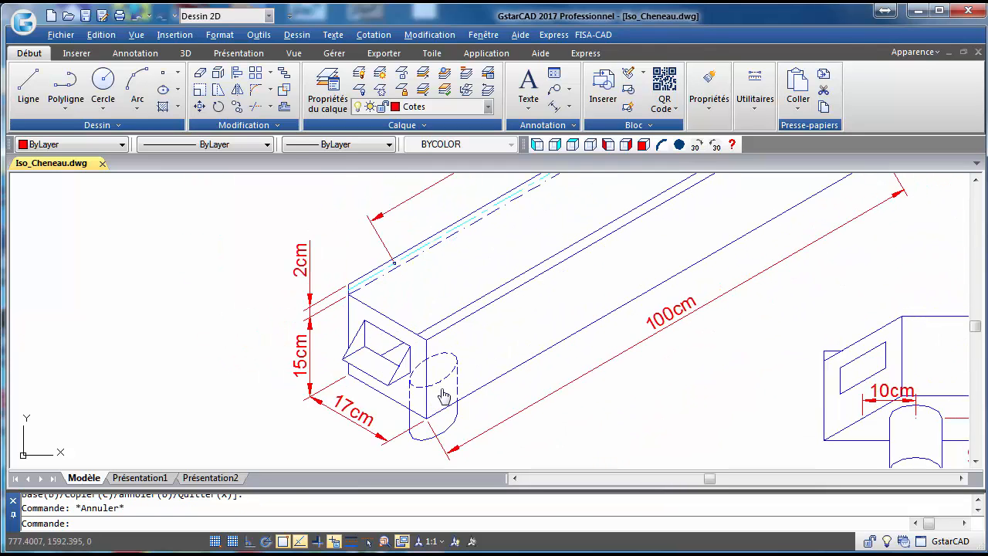
right_click(463, 274)
click(502, 284)
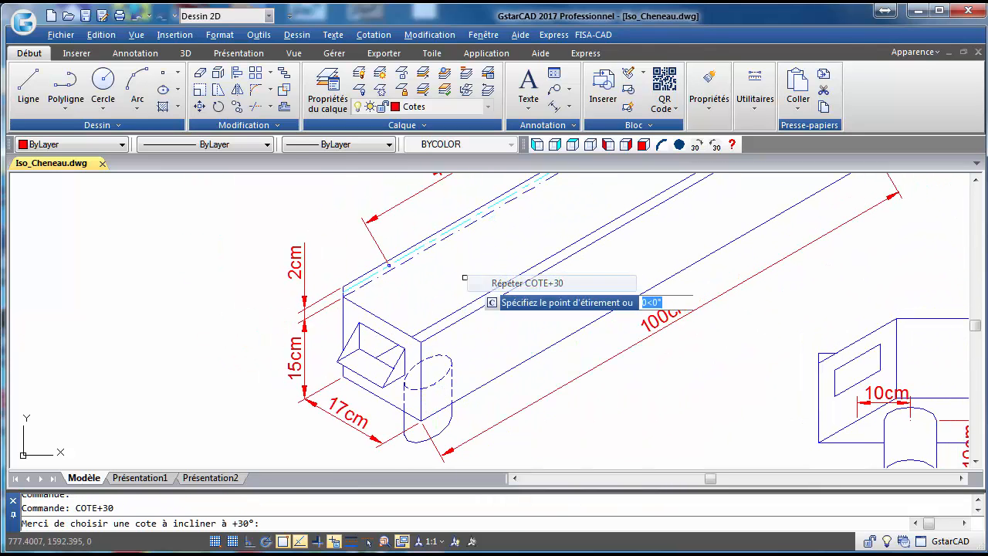
click(404, 199)
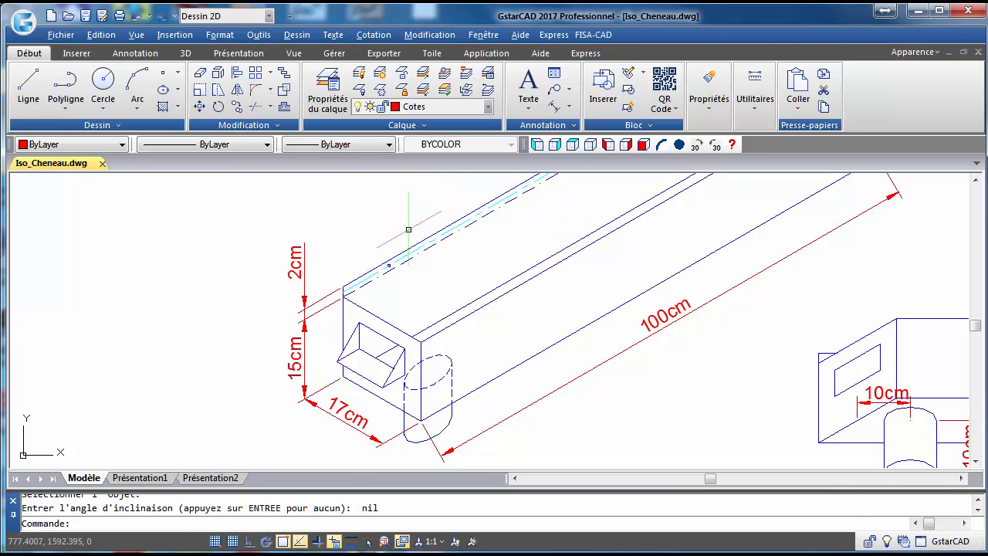
key(ctrl+z)
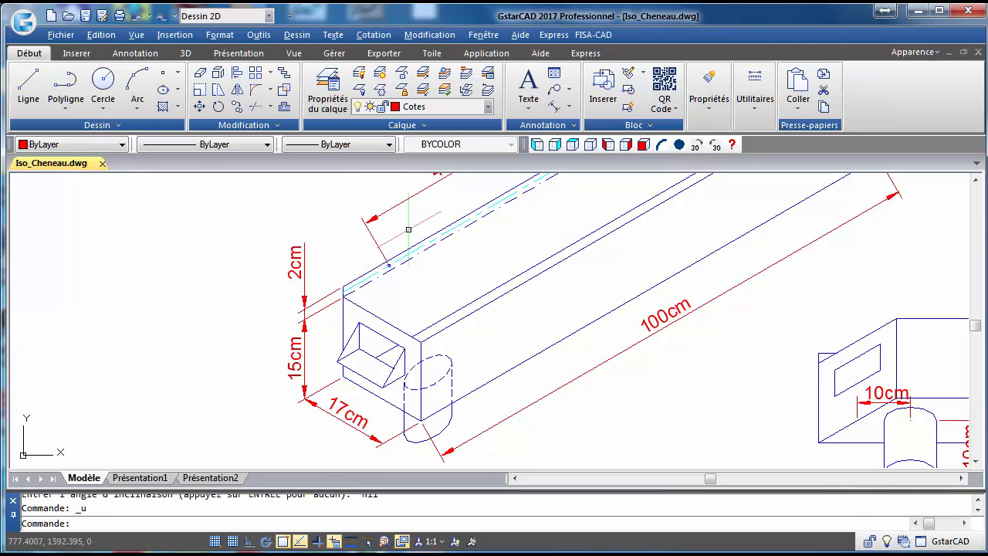
Incline both 40 cm dimensions above the back lip at -30° with the COTE-30 command.
click(715, 145)
click(409, 199)
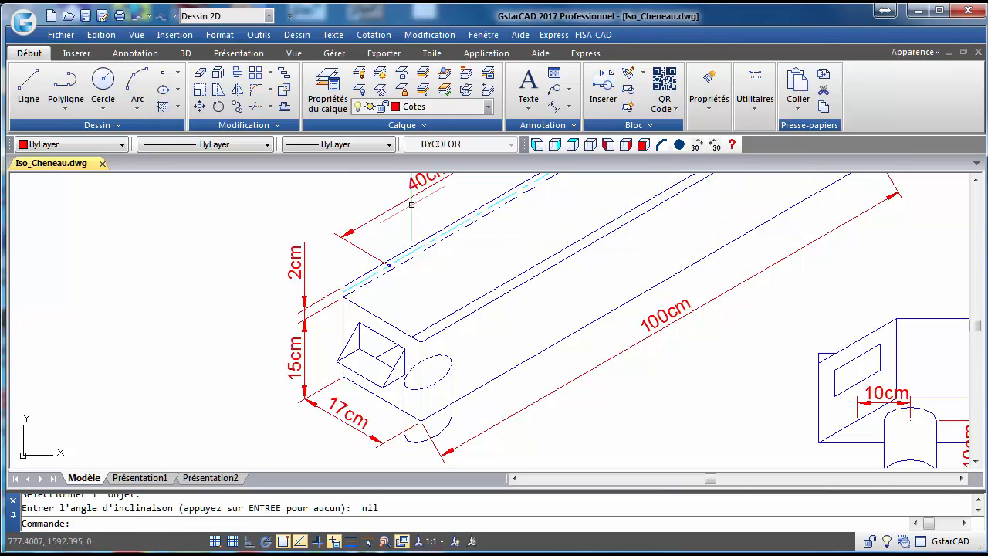
middle_drag(408, 207, 230, 344)
right_click(451, 251)
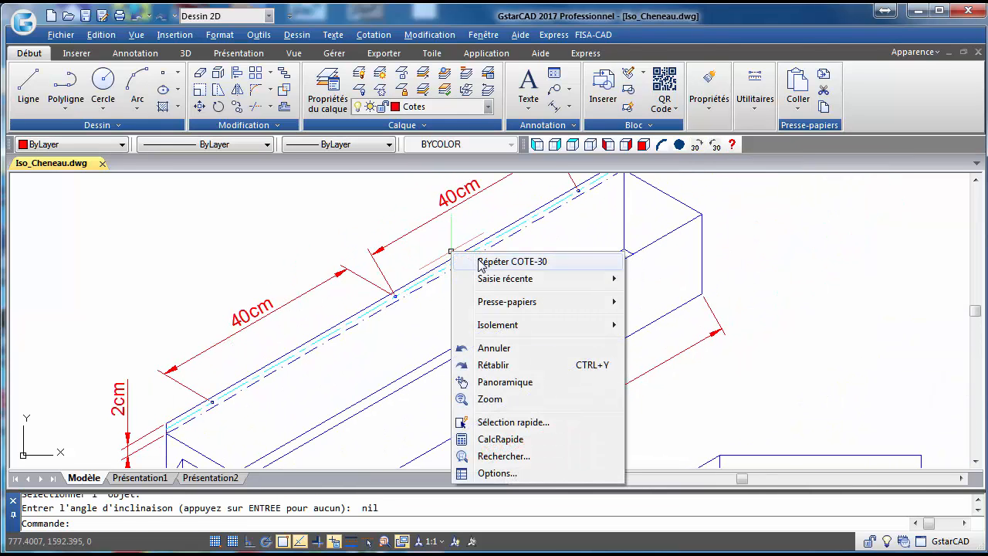
click(482, 261)
click(416, 230)
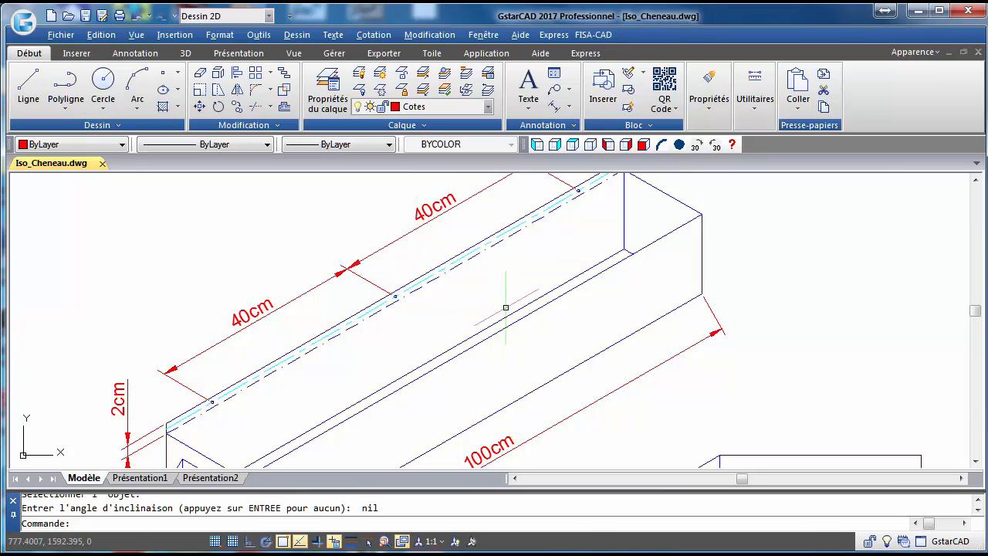
Incline the 100 cm dimension along the gutter's front bottom edge at -30°.
middle_drag(508, 304, 524, 215)
right_click(567, 318)
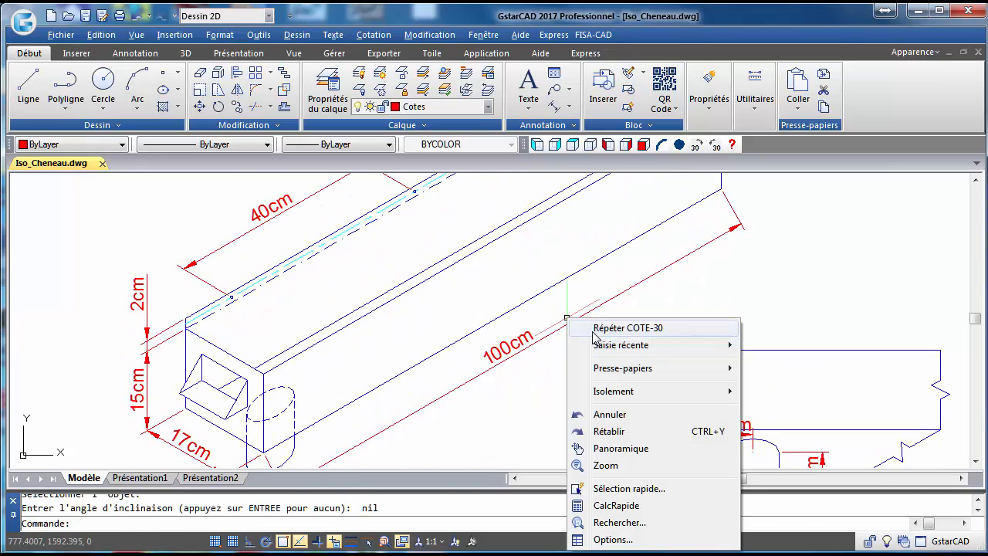
click(594, 326)
click(568, 320)
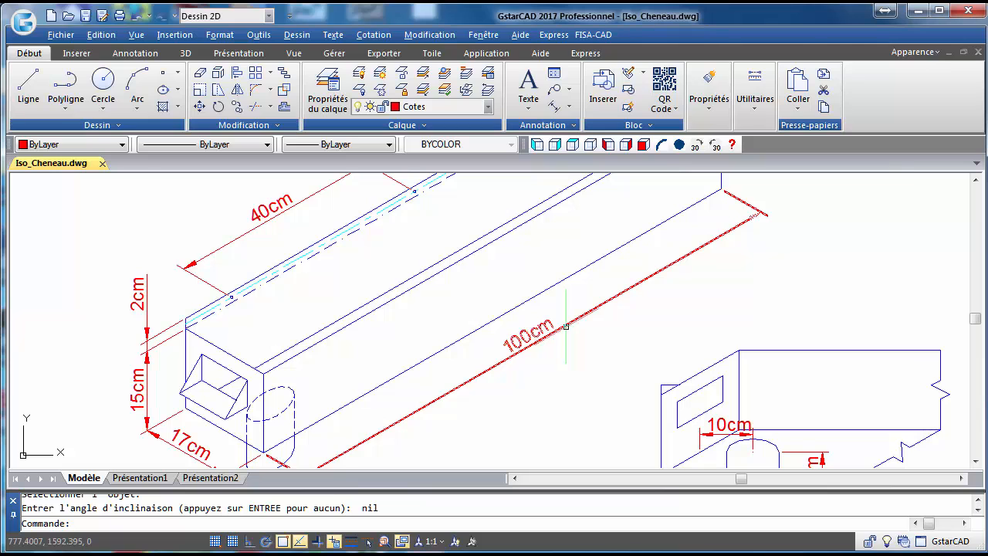
Start a leader line with a spline leader, closed filled arrowhead, maximum of 3 points and any angle for both segments.
middle_drag(569, 324, 584, 265)
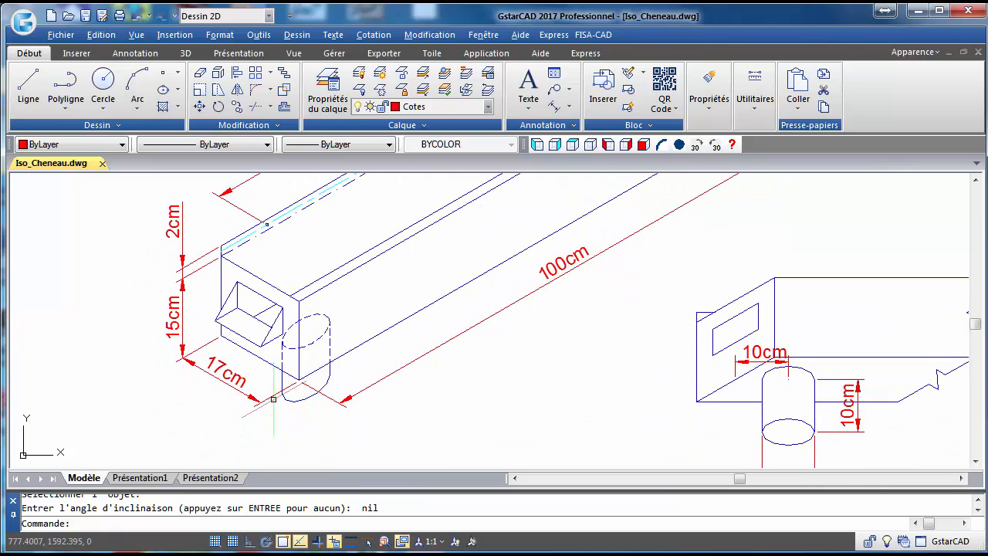
middle_drag(768, 353, 589, 280)
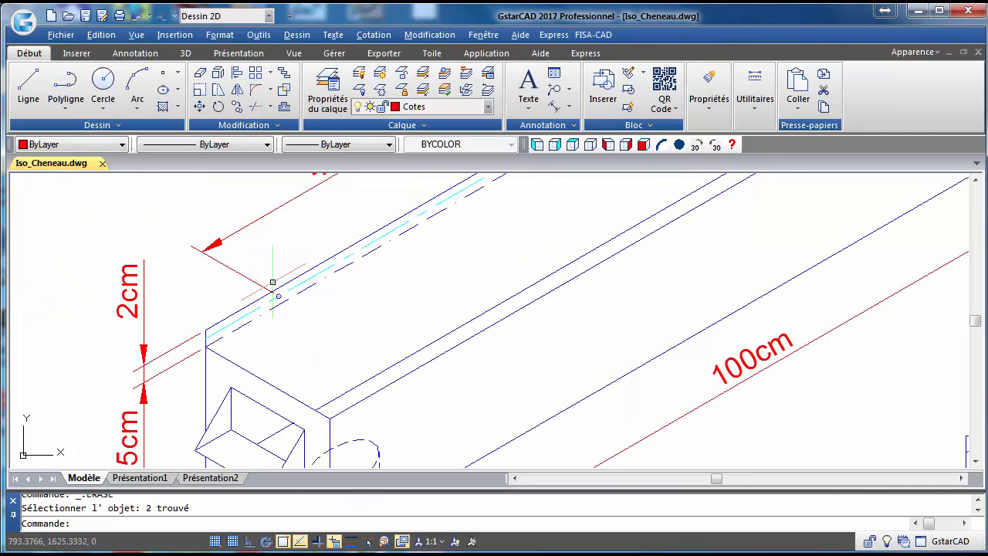
click(371, 39)
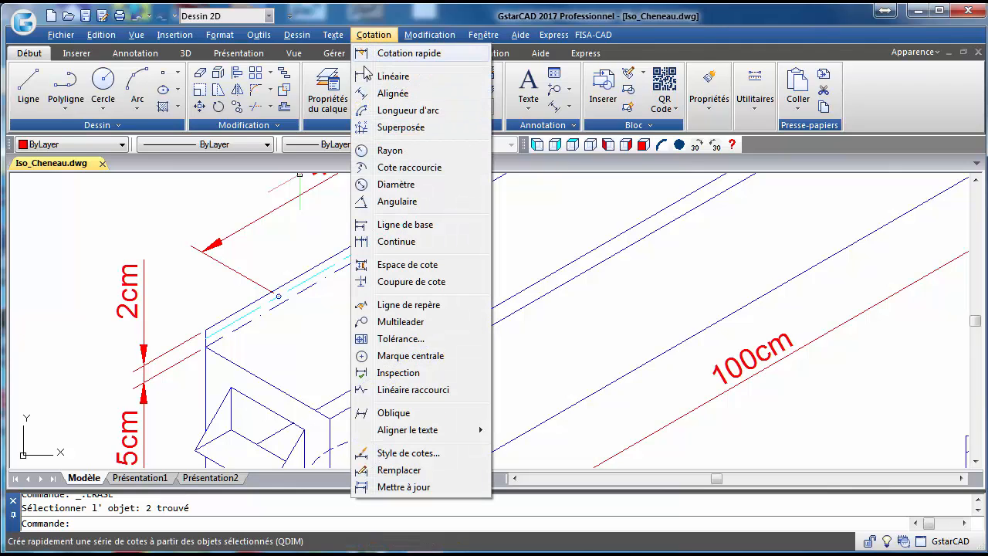
click(407, 306)
right_click(270, 230)
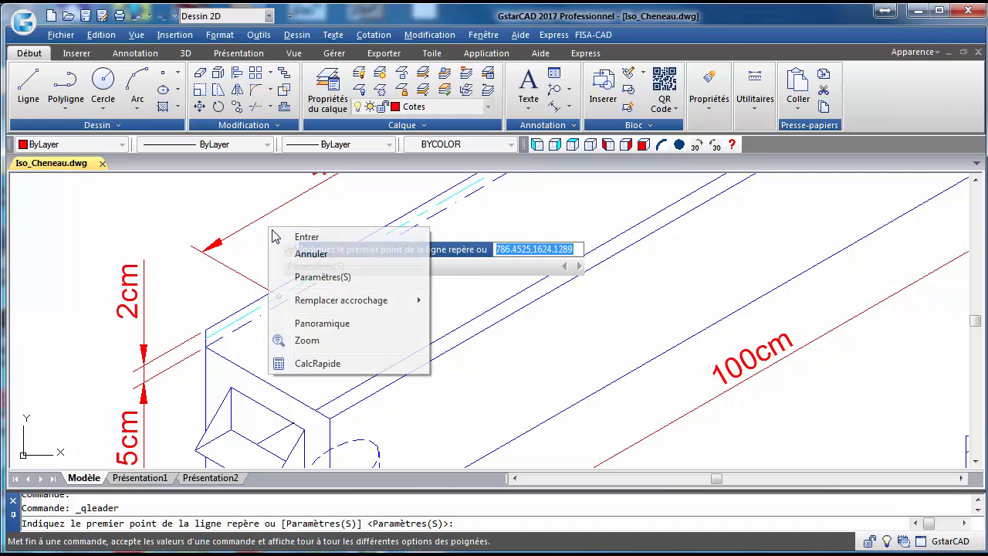
click(322, 277)
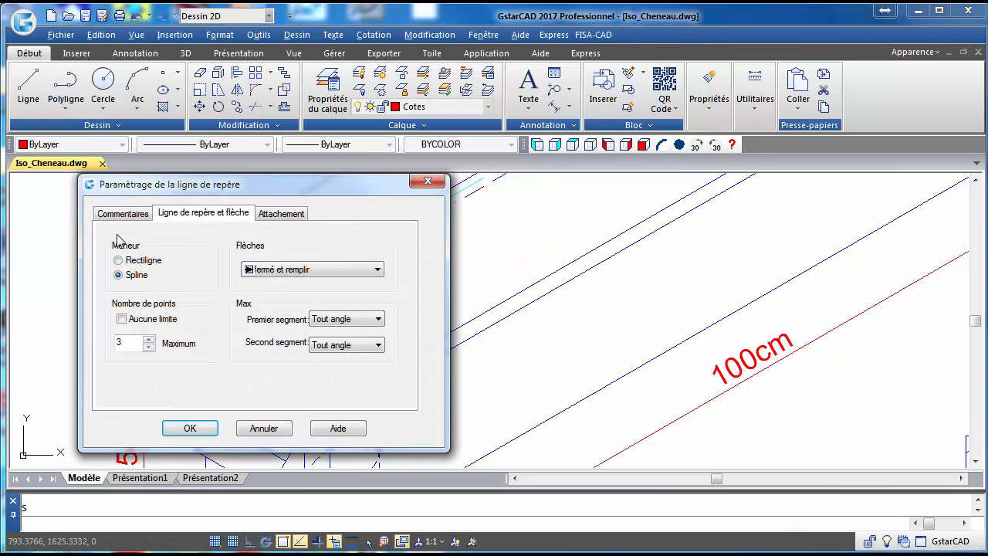
click(124, 216)
click(176, 215)
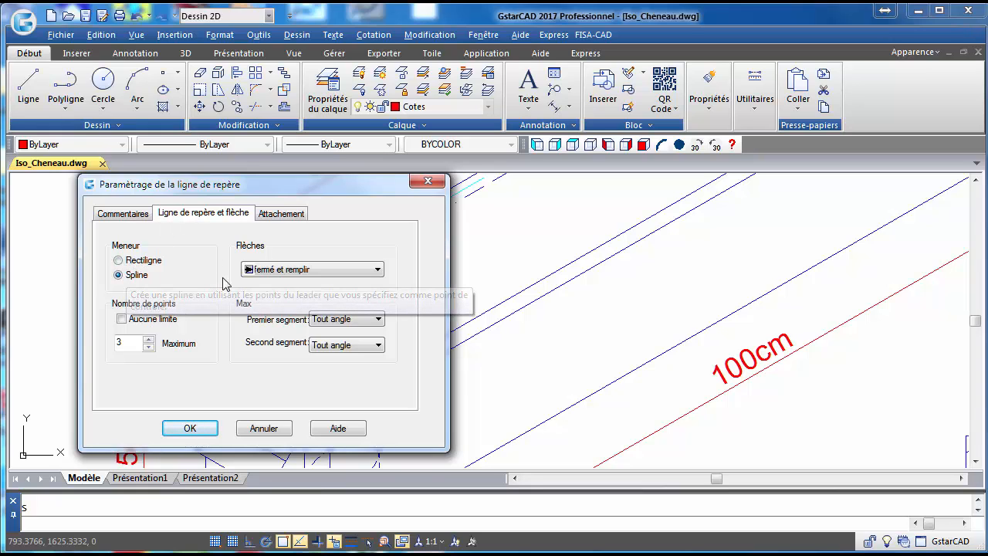
click(206, 428)
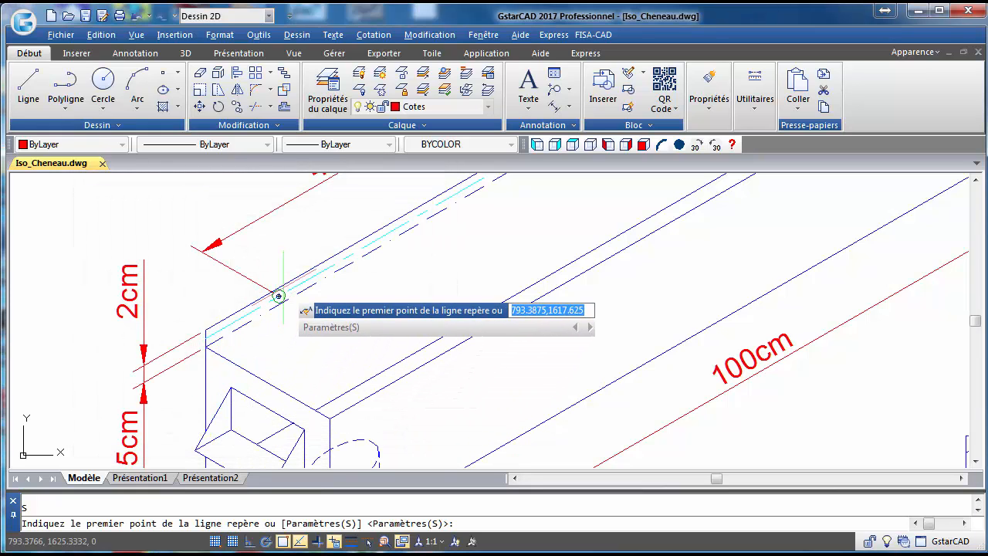
Place the curved leader from the small hole near the back lip's front end, with the annotation text "Dia 5mm".
click(279, 296)
click(284, 247)
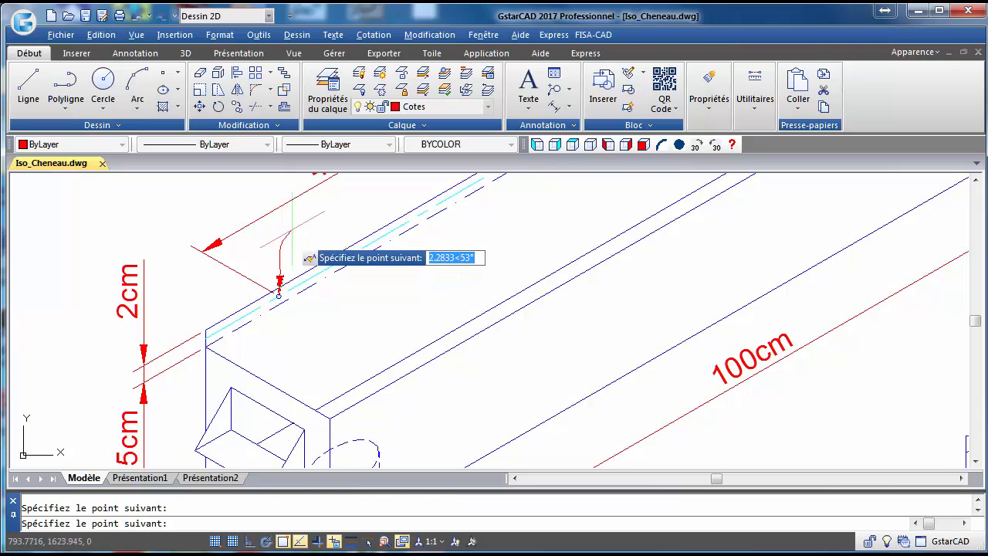
key(Return)
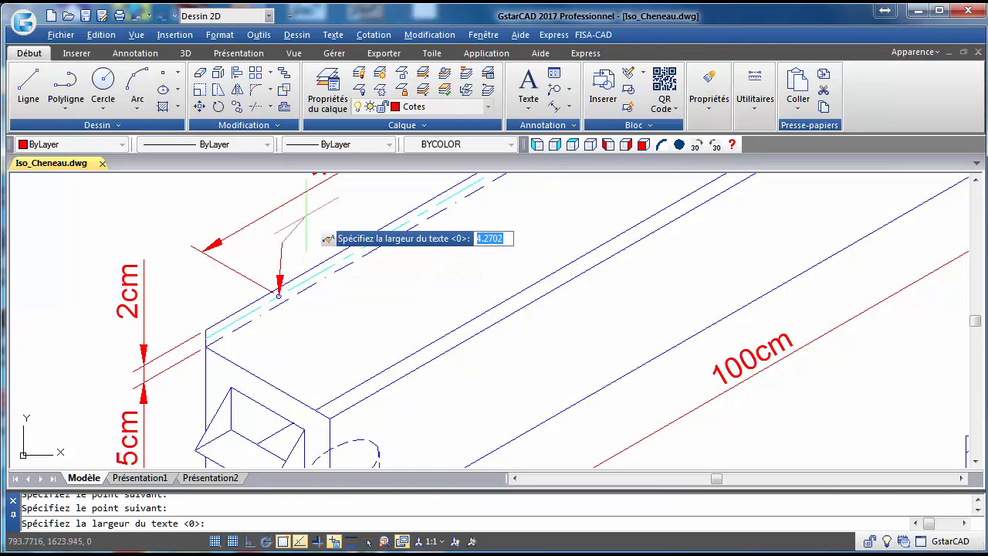
key(Return)
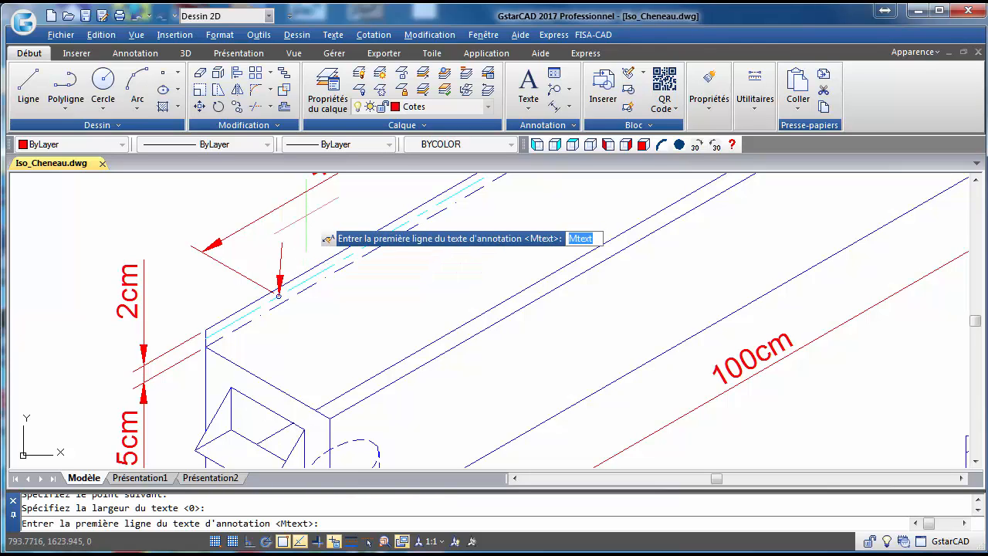
text(Dia 5mm)
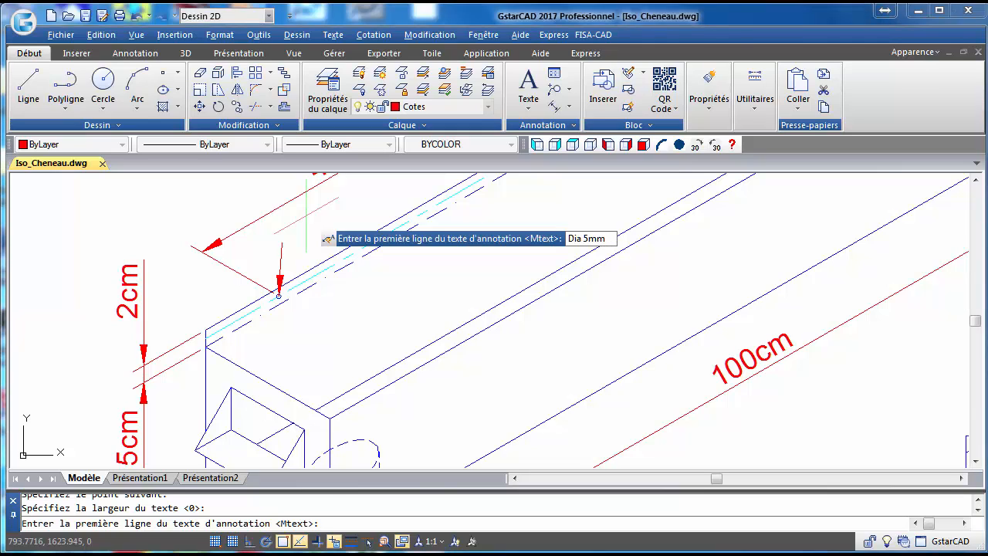
key(Return)
key(Return)
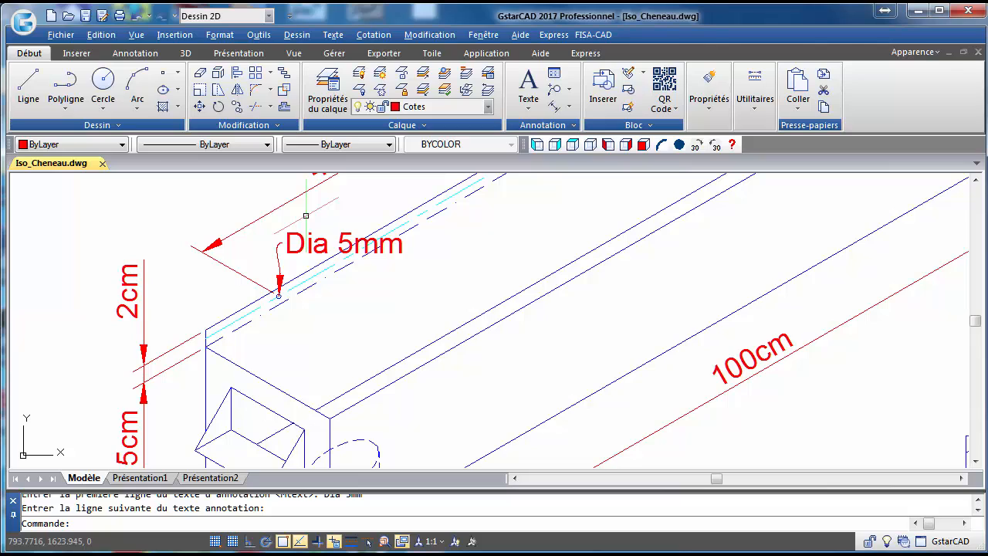
Rotate the leader and its "Dia 5mm" text by 30° about the centre of the hole.
click(274, 283)
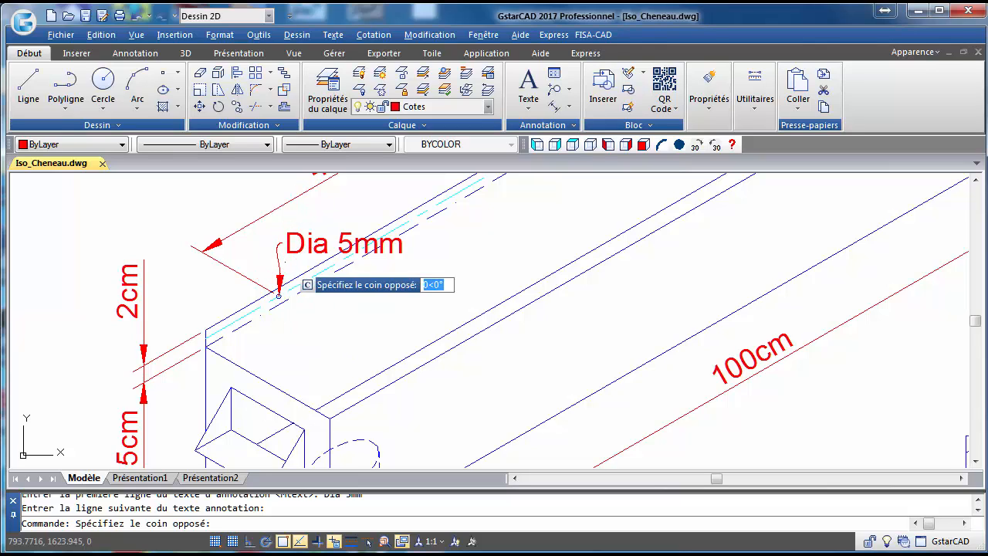
click(260, 238)
click(317, 265)
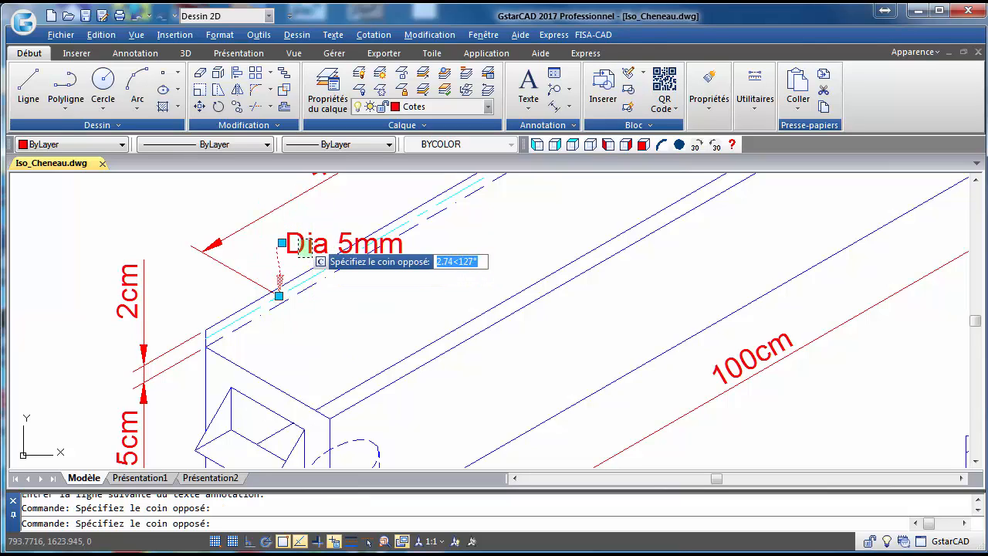
click(292, 210)
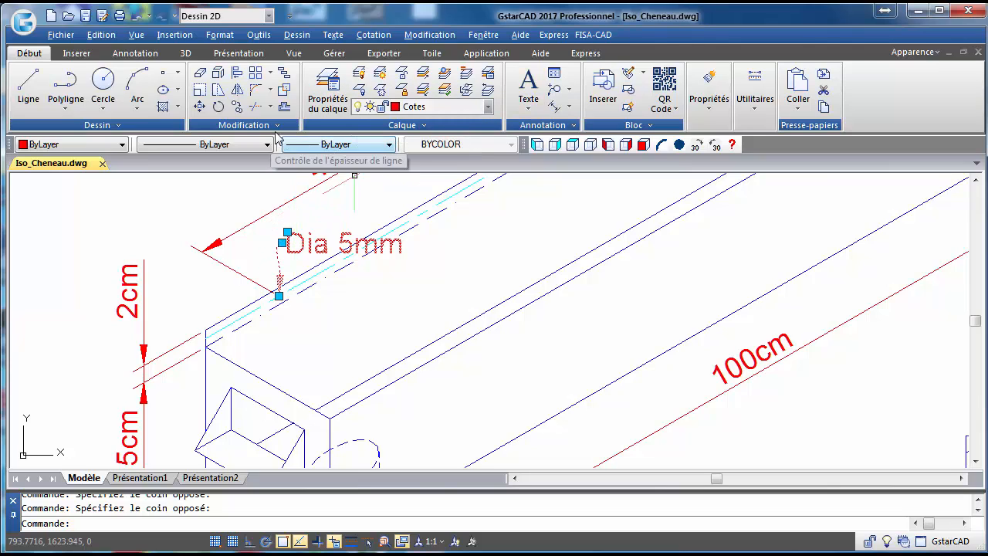
click(218, 107)
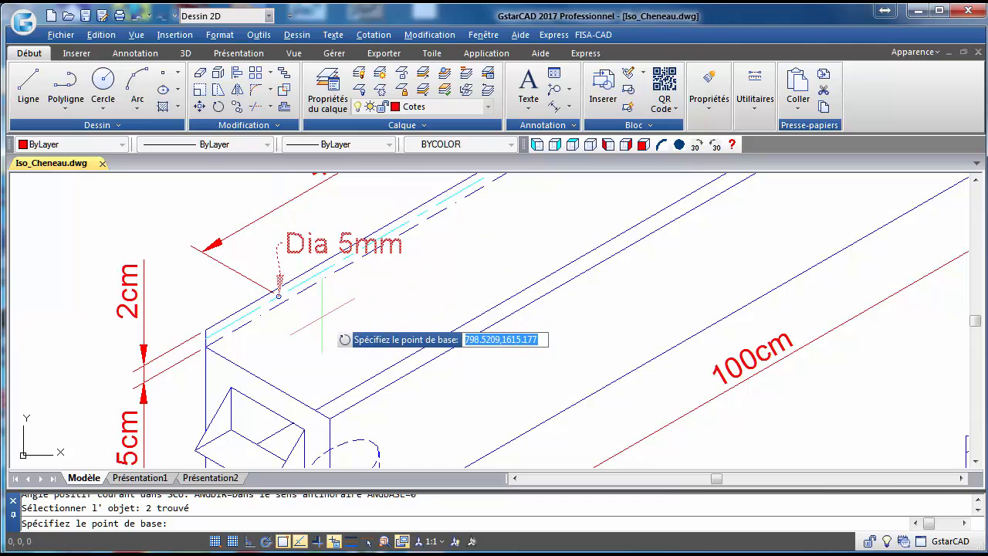
click(279, 295)
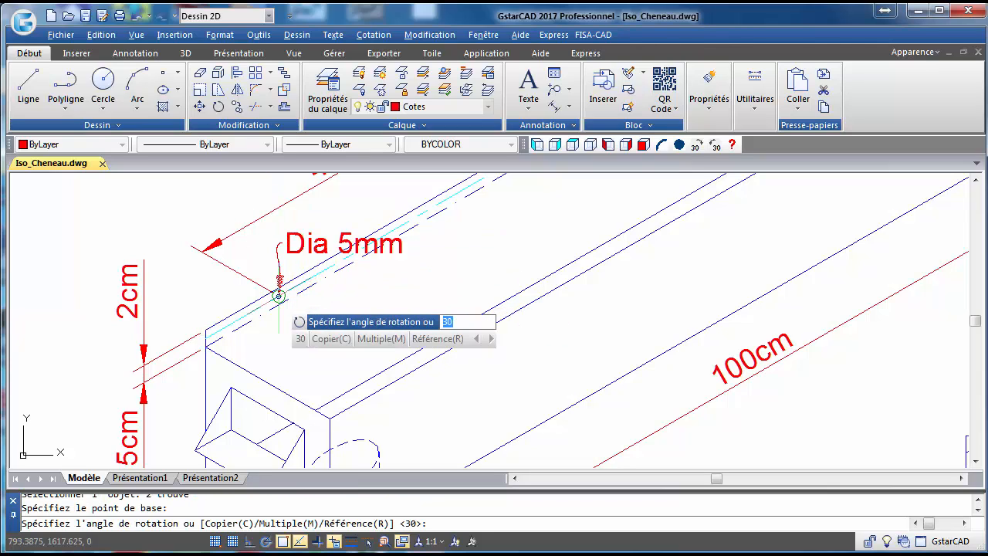
text(30)
key(Return)
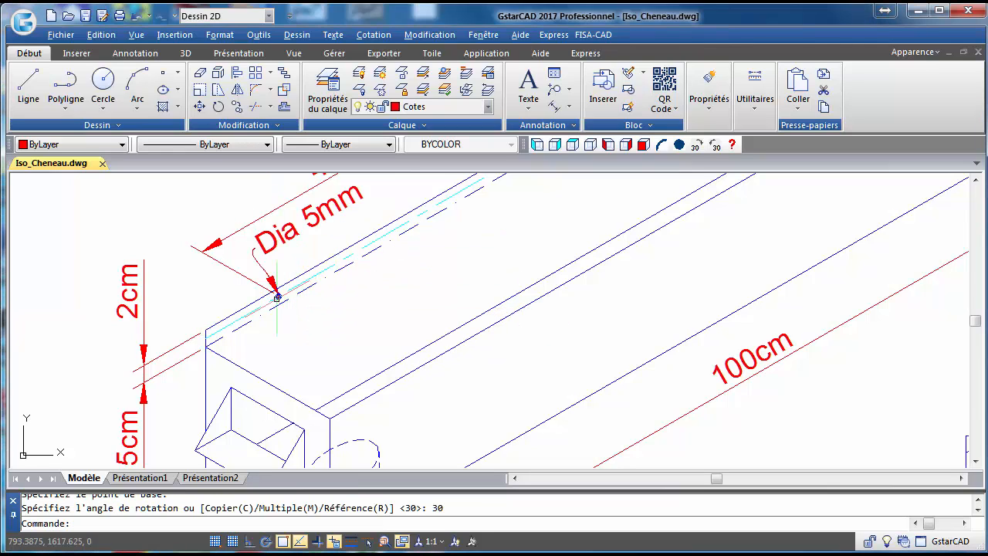
Reposition the "Dia 5mm" text up and to the right of the hole, between the back lip and the 40 cm dimension.
click(264, 246)
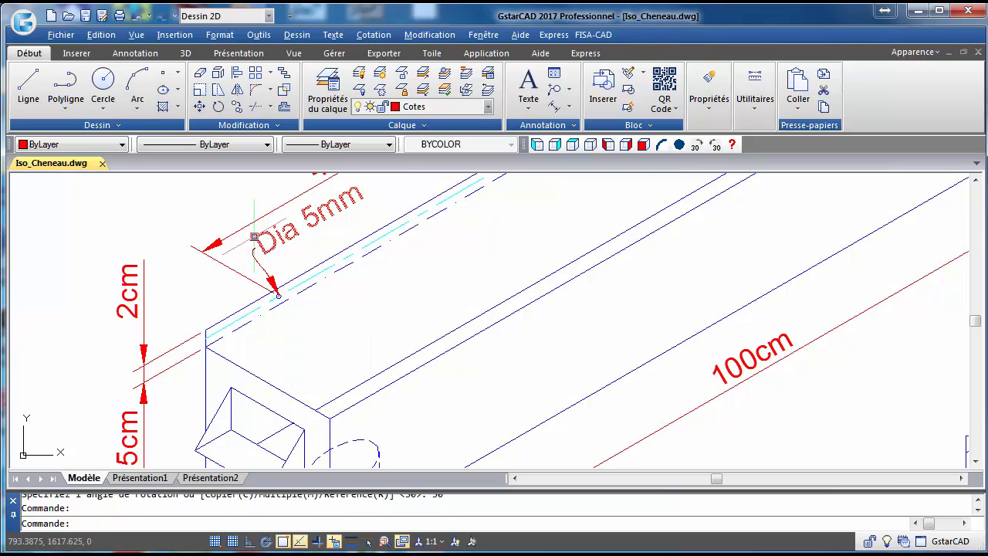
click(255, 236)
click(283, 233)
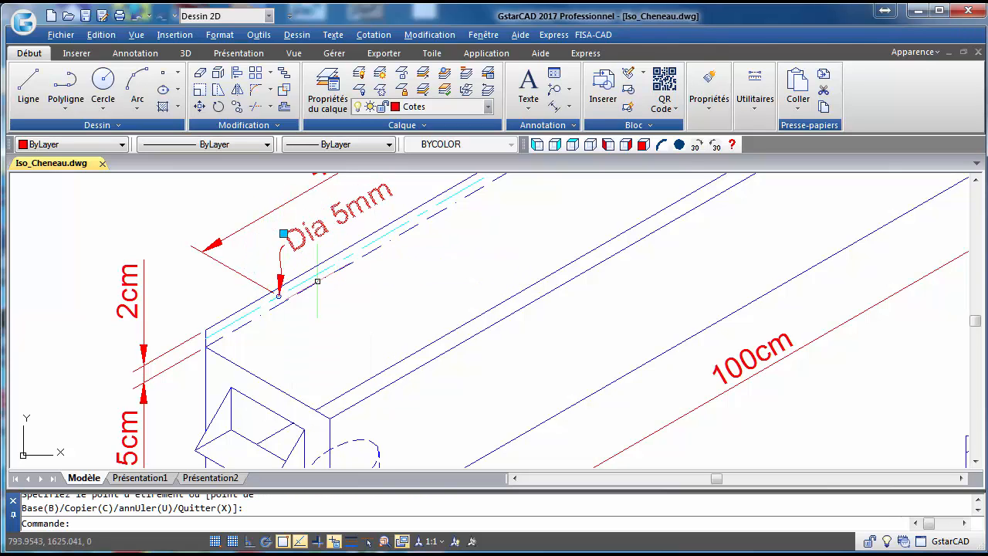
click(283, 234)
click(306, 219)
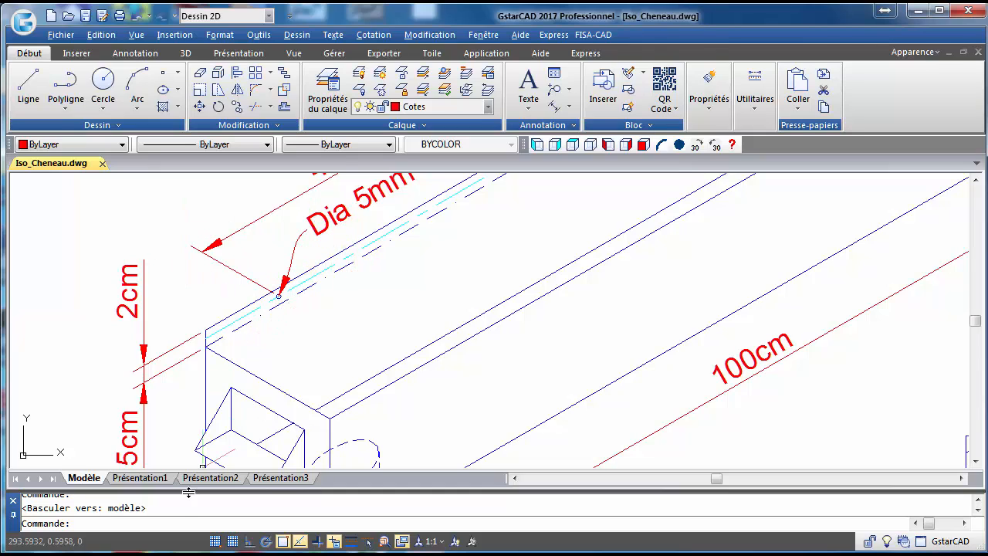
Configure the page setup of Présentation3 with the PDFCreator printer and A4 paper.
click(281, 478)
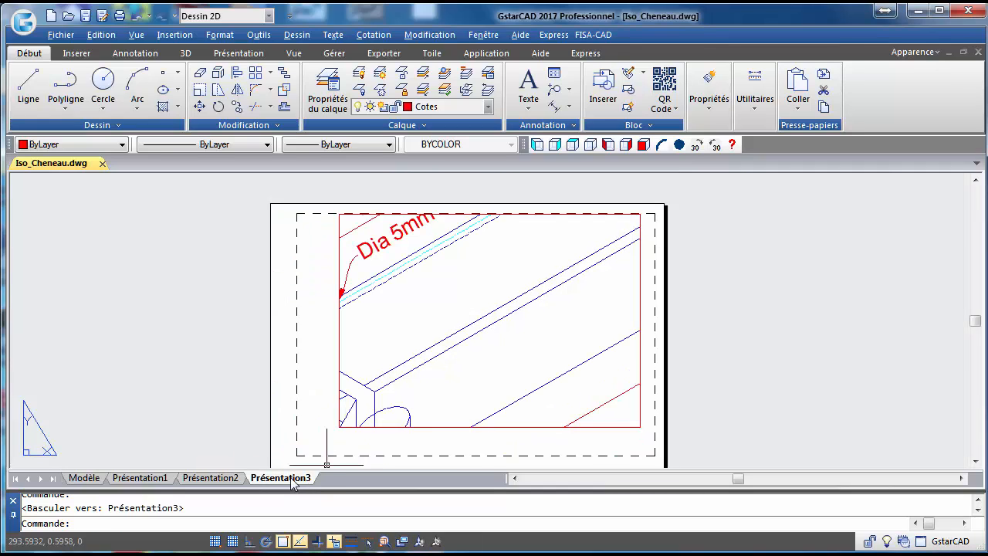
right_click(293, 480)
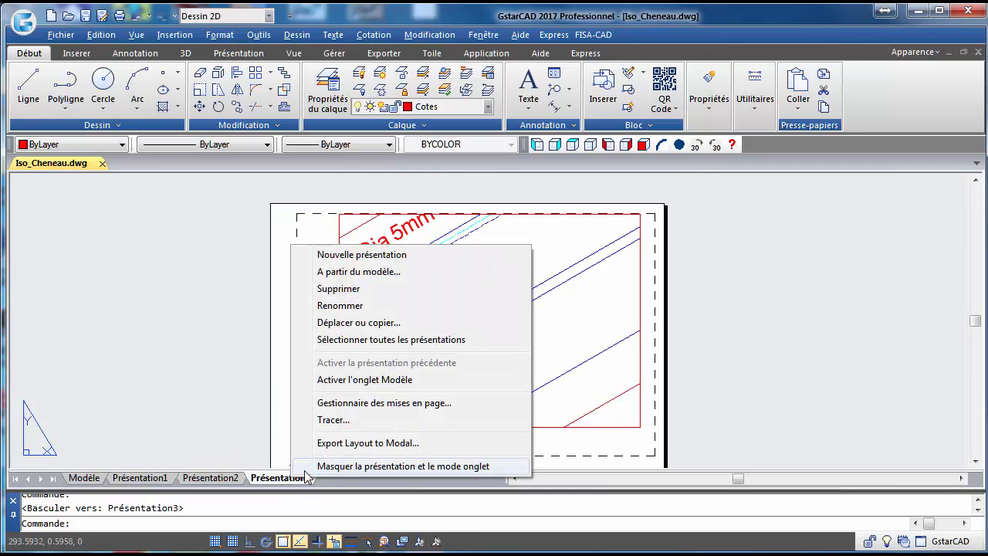
click(344, 403)
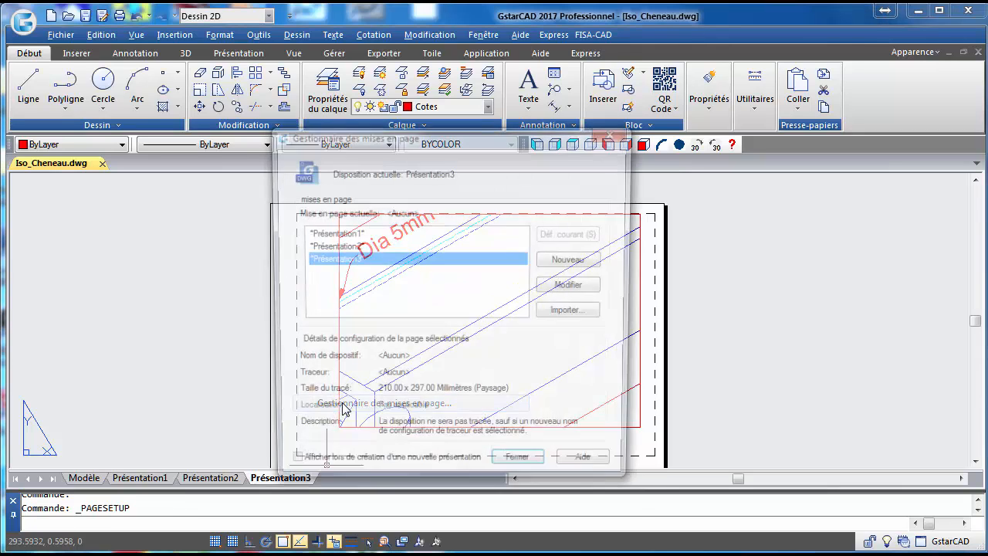
click(574, 286)
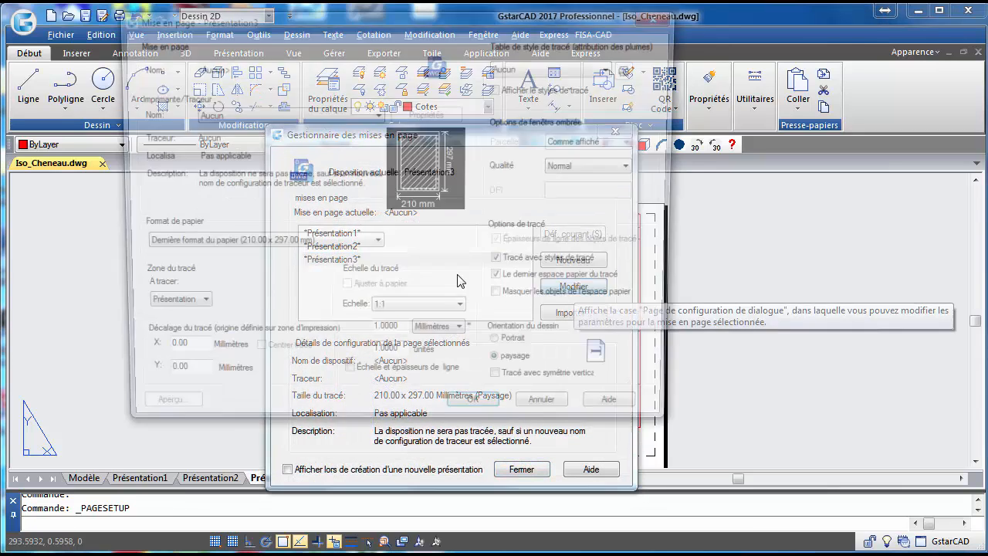
click(256, 114)
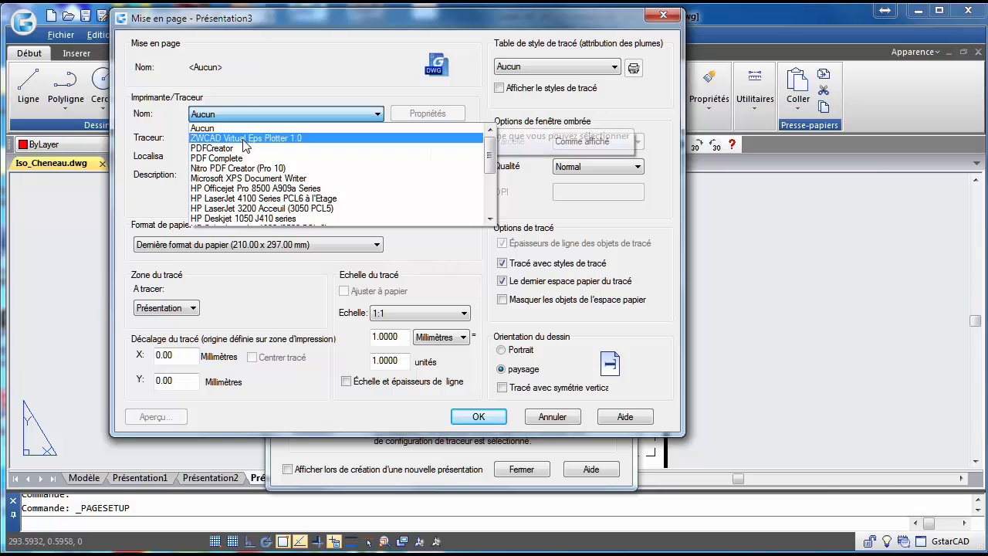
click(241, 149)
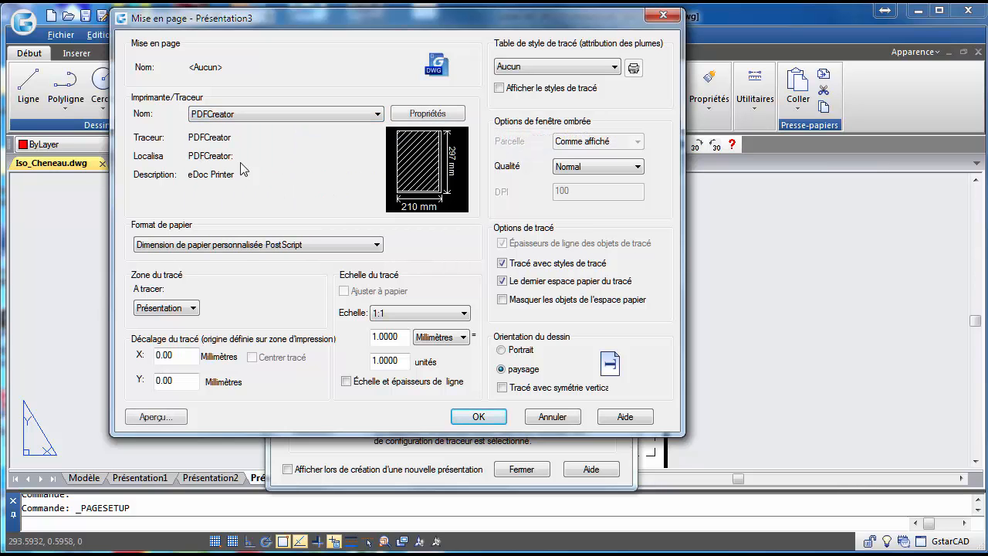
click(242, 246)
drag(373, 297, 360, 506)
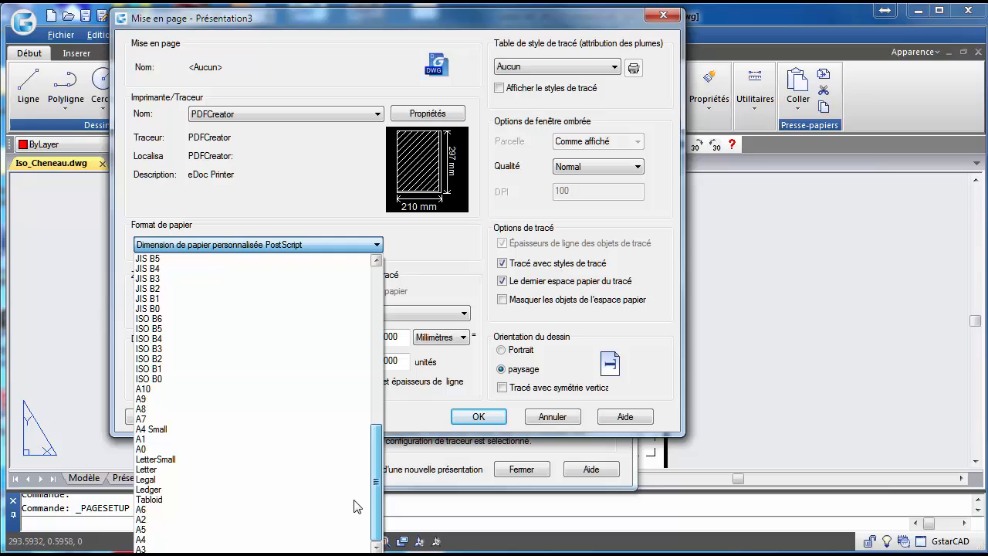
click(166, 540)
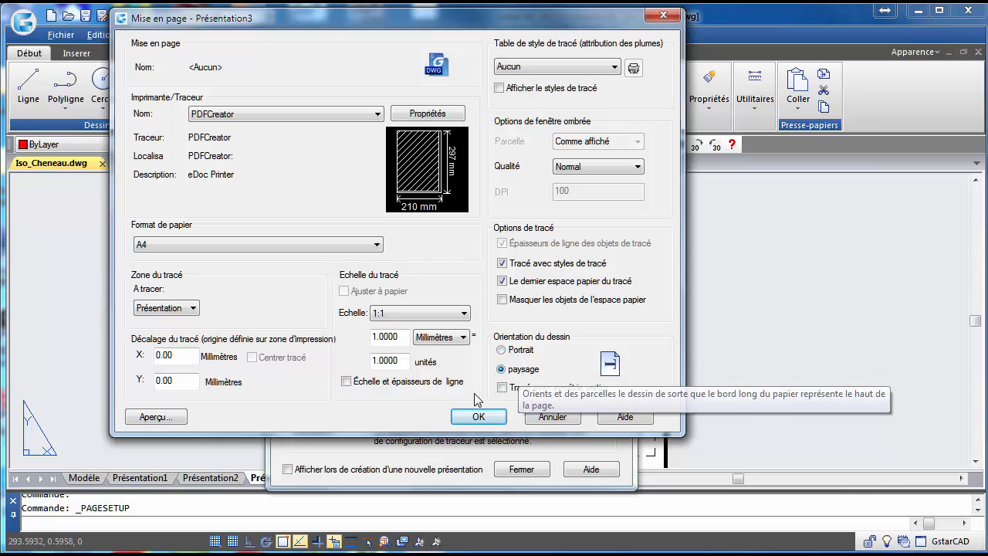
click(467, 417)
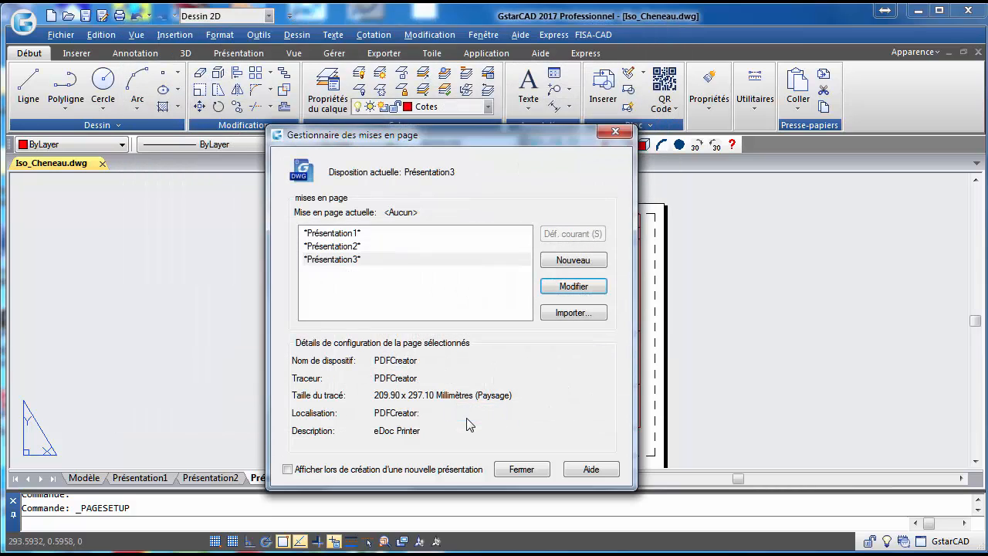
click(516, 470)
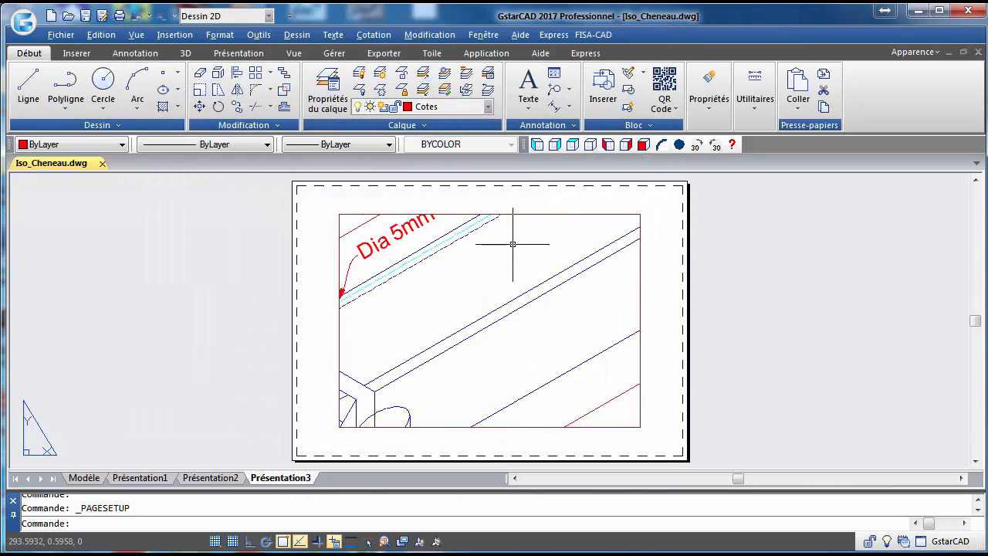
Stretch the viewport's upper-right and lower-left corners so that it nearly fills the printable area of the sheet.
click(542, 217)
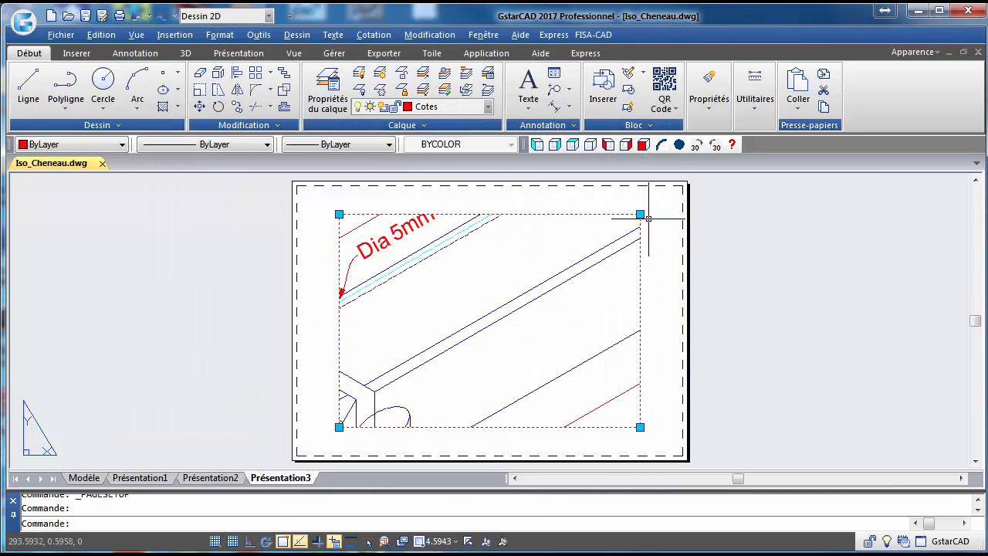
click(640, 214)
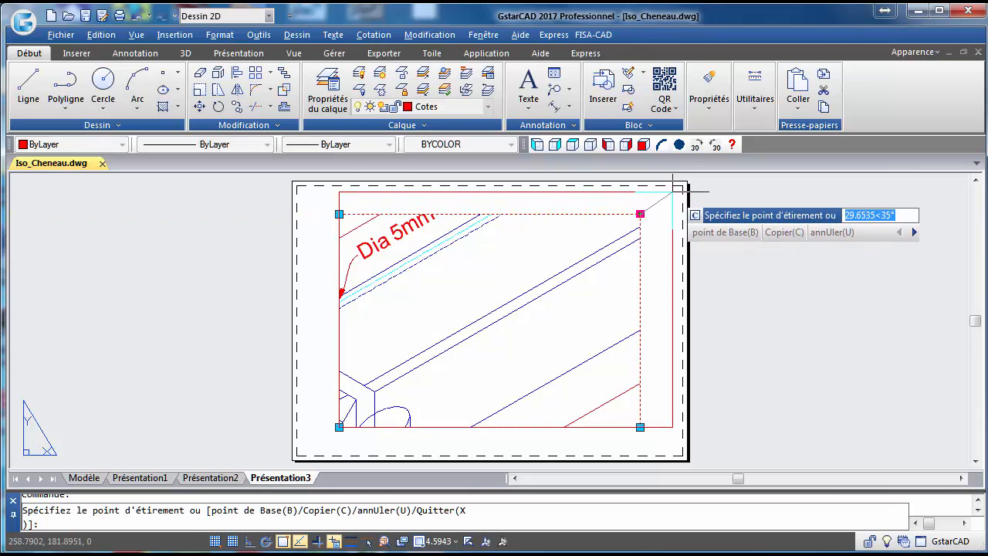
click(676, 190)
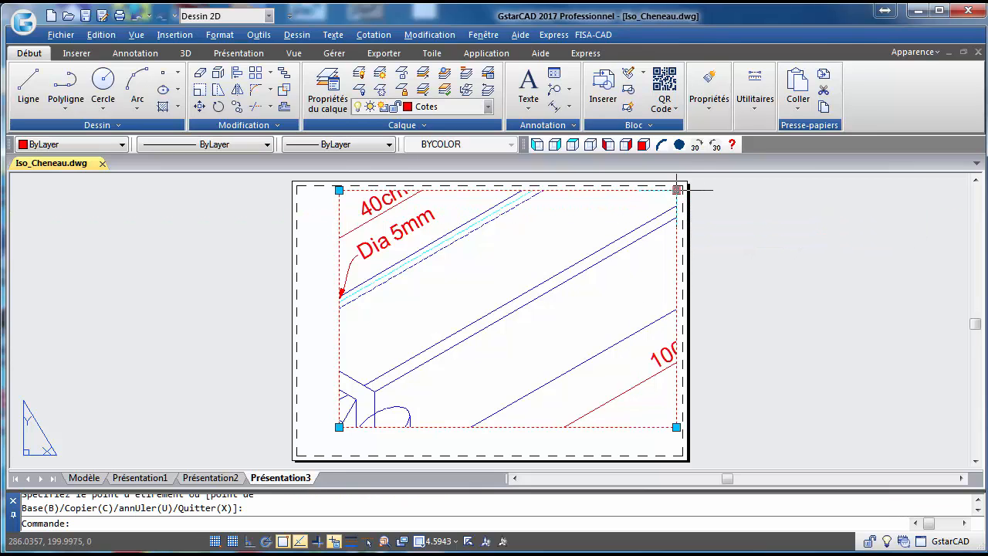
click(339, 427)
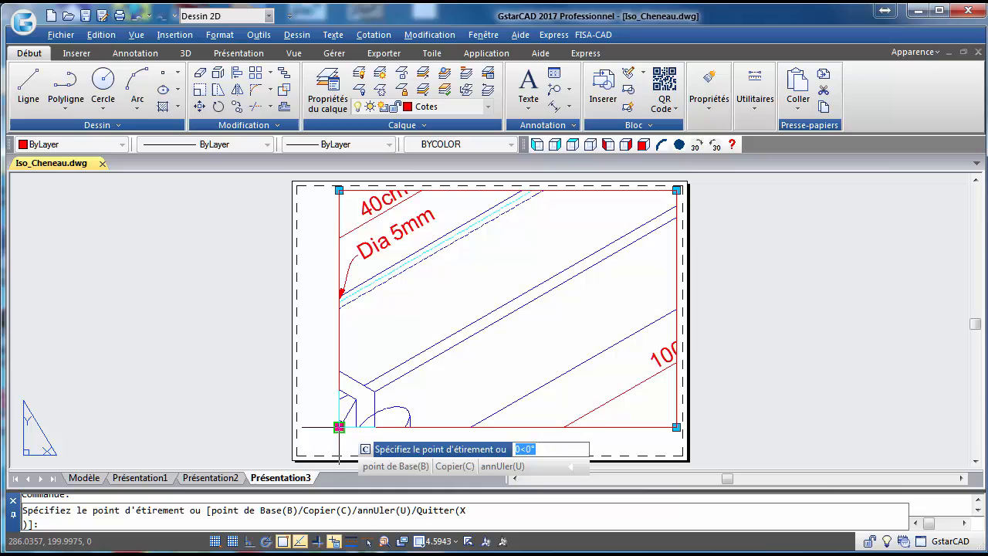
click(303, 451)
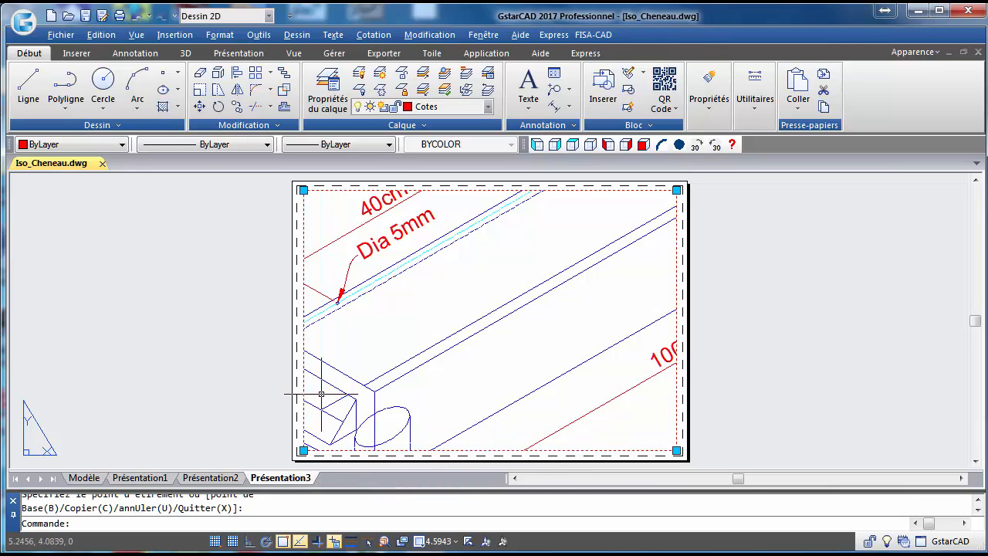
Assign the viewport frame to the blue layer used for the gutter outline and clear the selection.
click(488, 106)
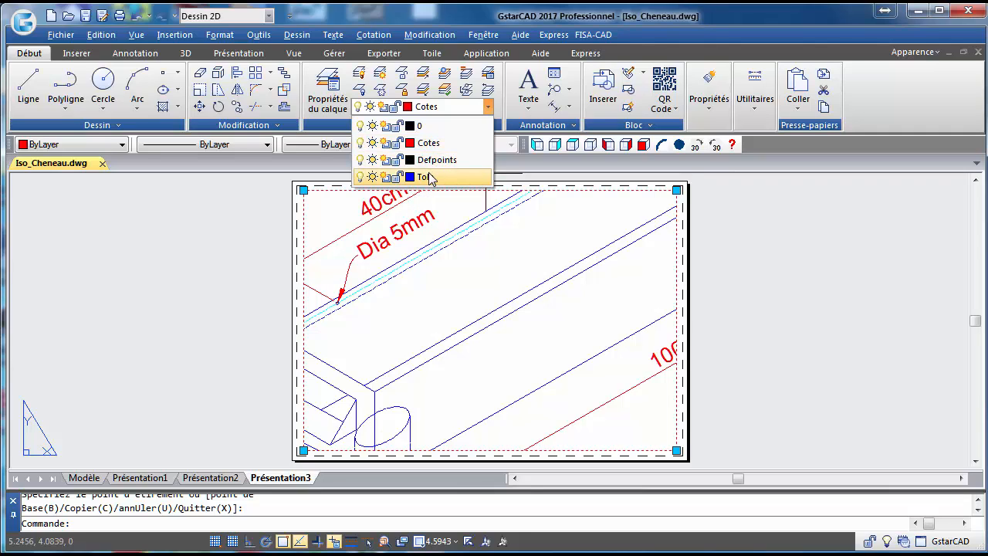
click(427, 177)
key(Escape)
key(Escape)
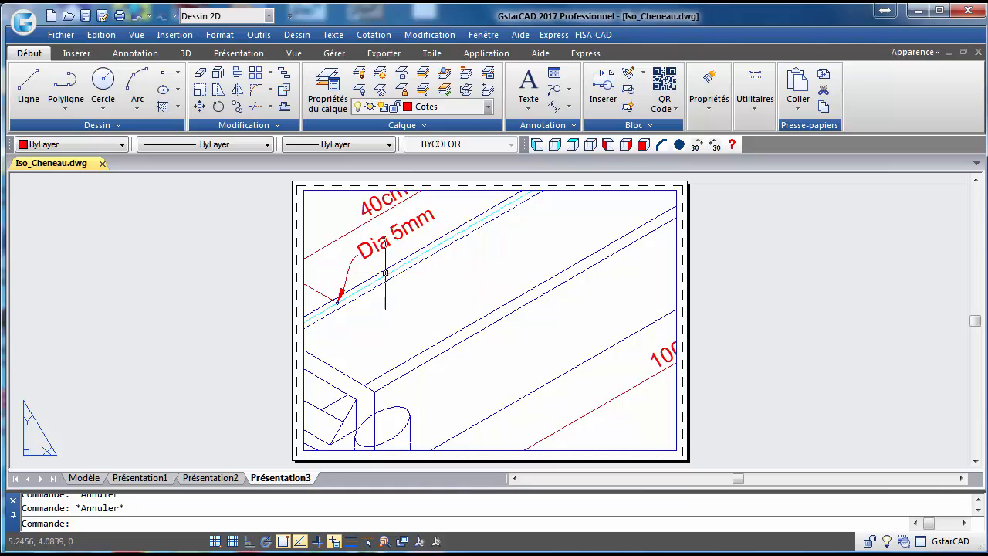
Activate the viewport, zoom to the extents of the drawing inside it, and return to paper space.
click(411, 292)
click(411, 292)
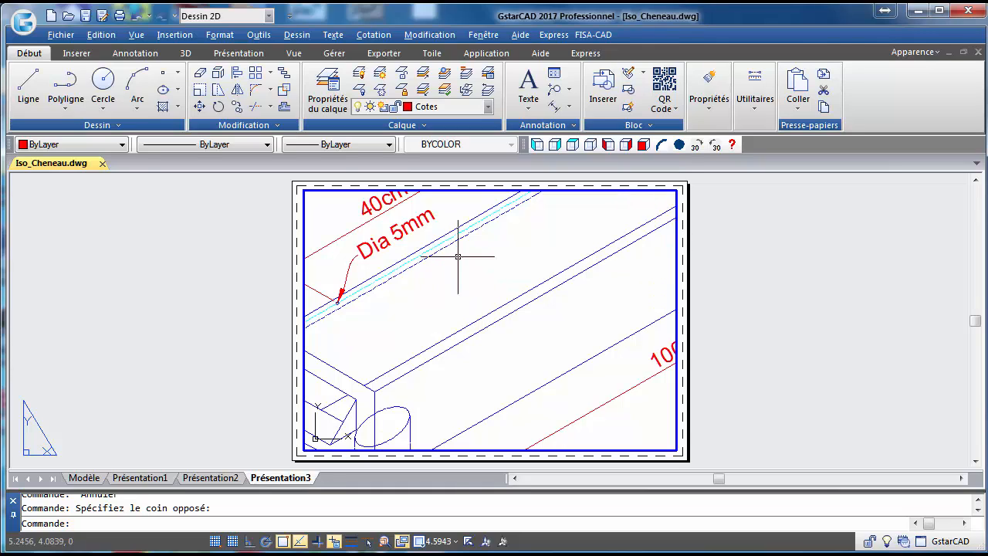
text(z)
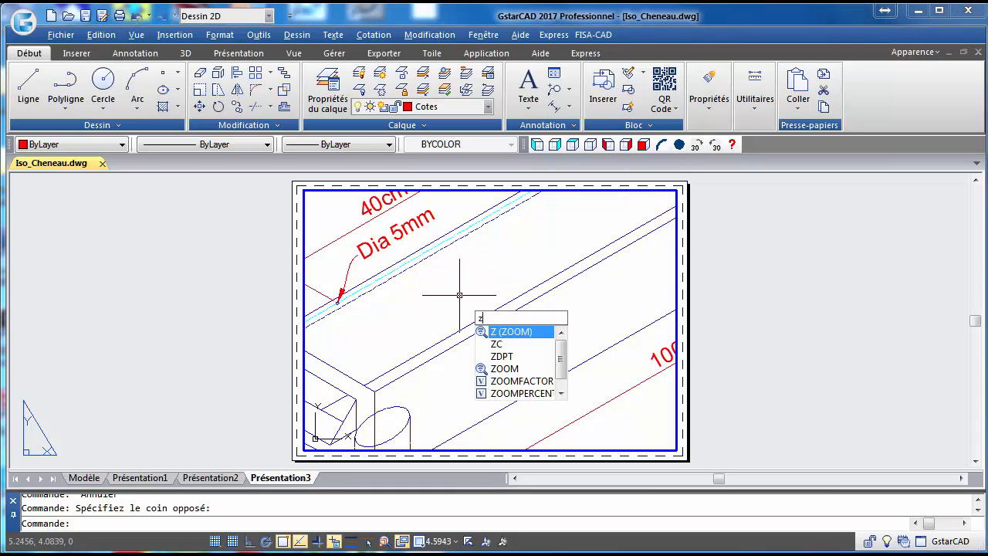
key(Return)
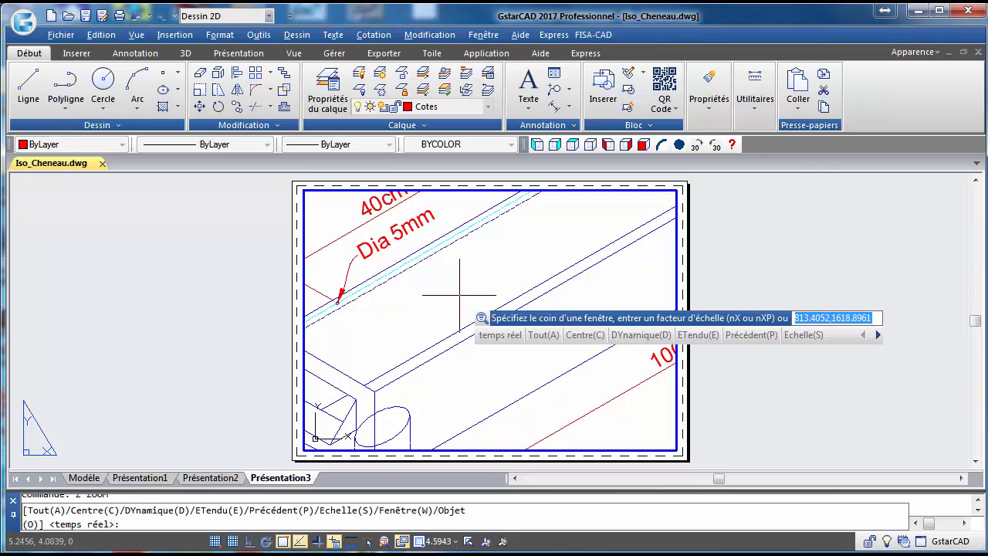
text(e)
key(Return)
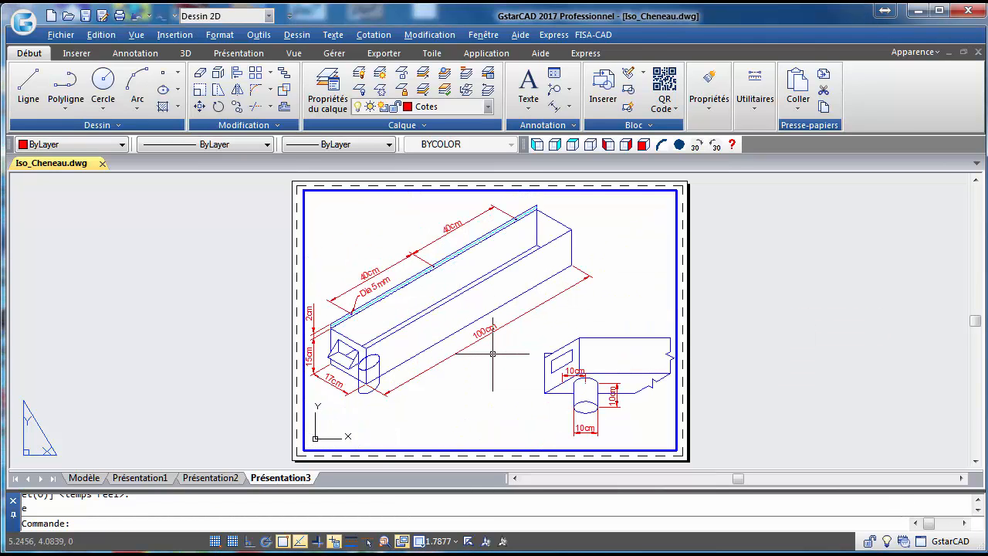
double_click(684, 264)
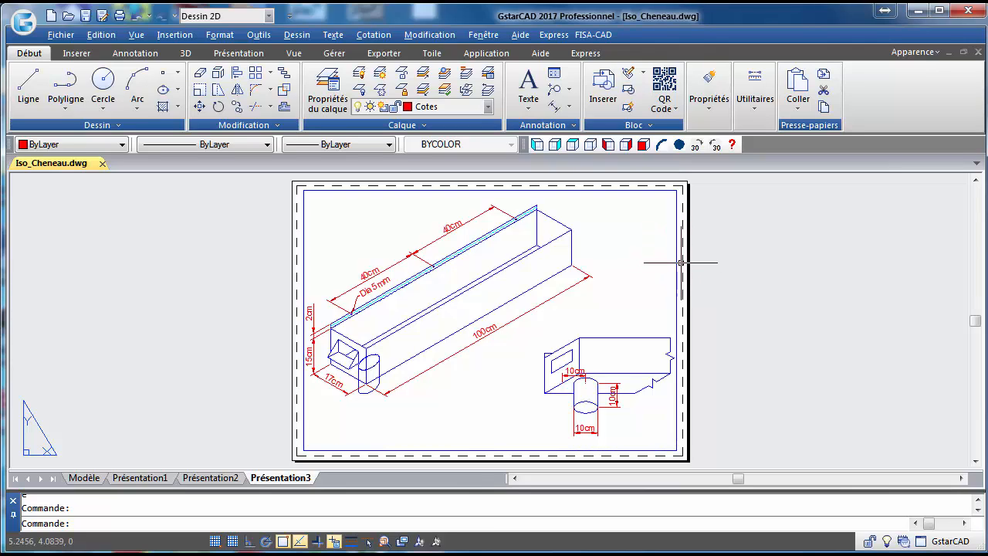
Open the plot settings for Présentation3 and preview the printed sheet.
right_click(269, 479)
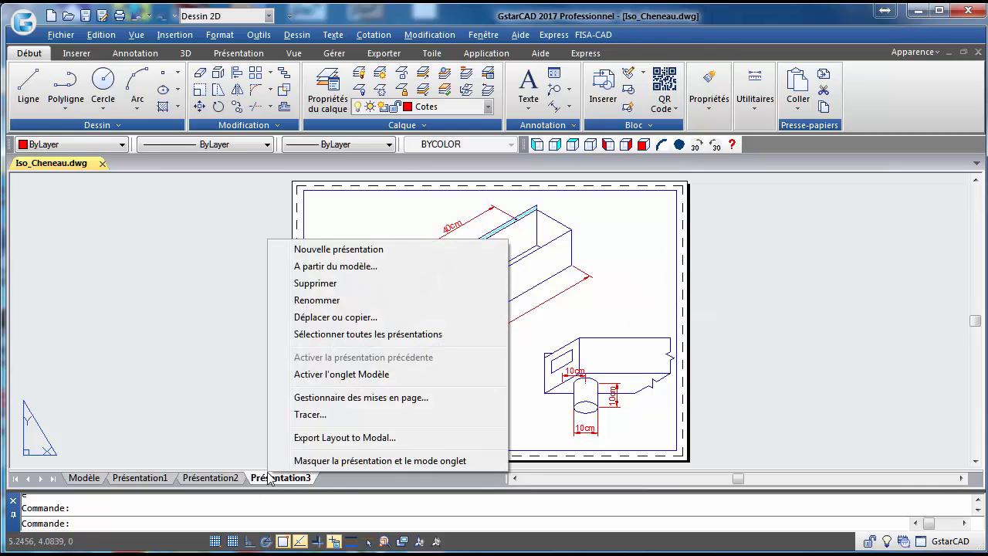
click(311, 415)
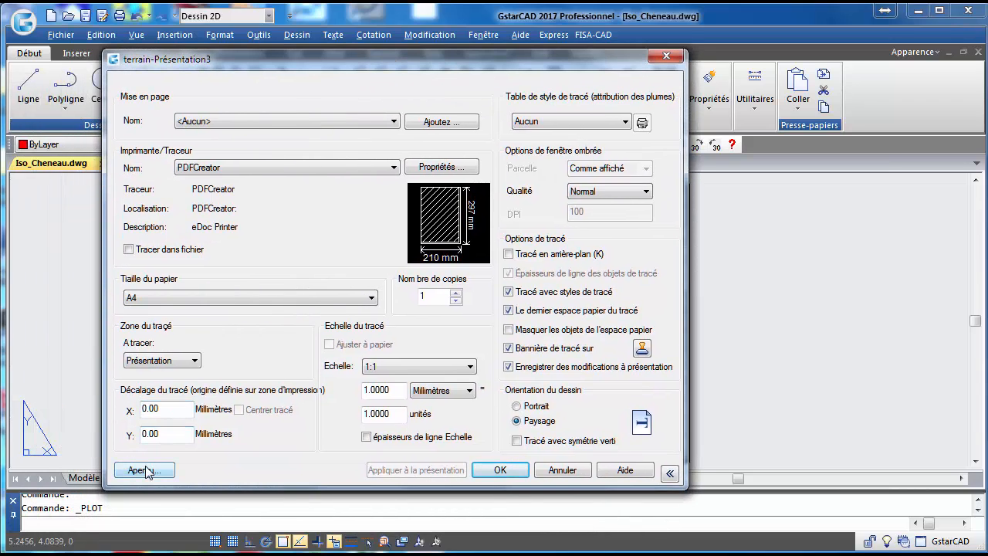
click(145, 470)
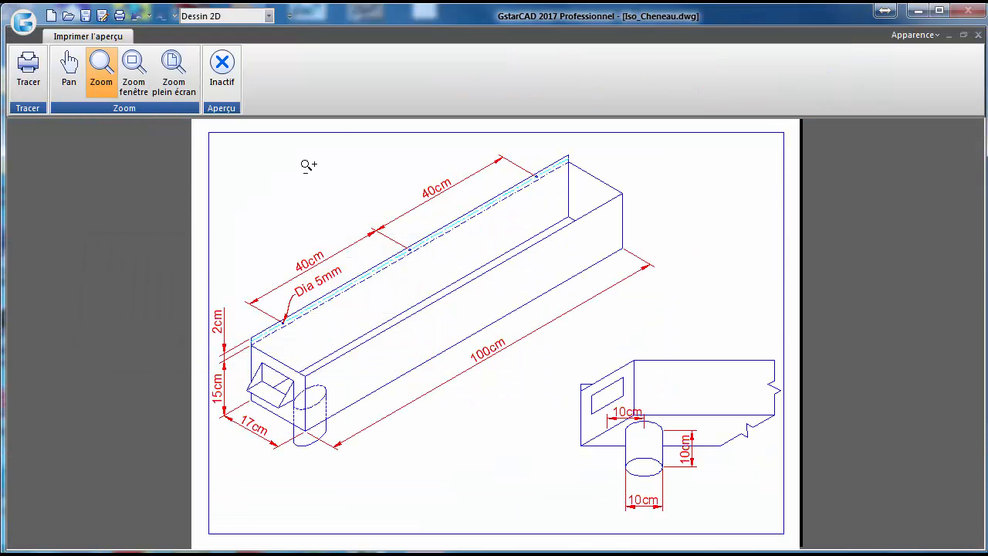